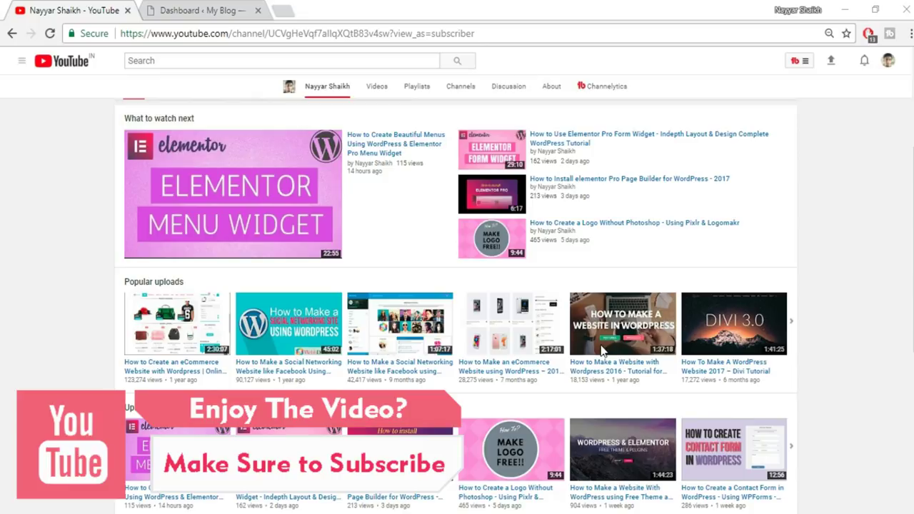
# Step: Switch to the WordPress dashboard and open the page for adding new plugins
pyautogui.hotkey('ctrl', 'Tab')
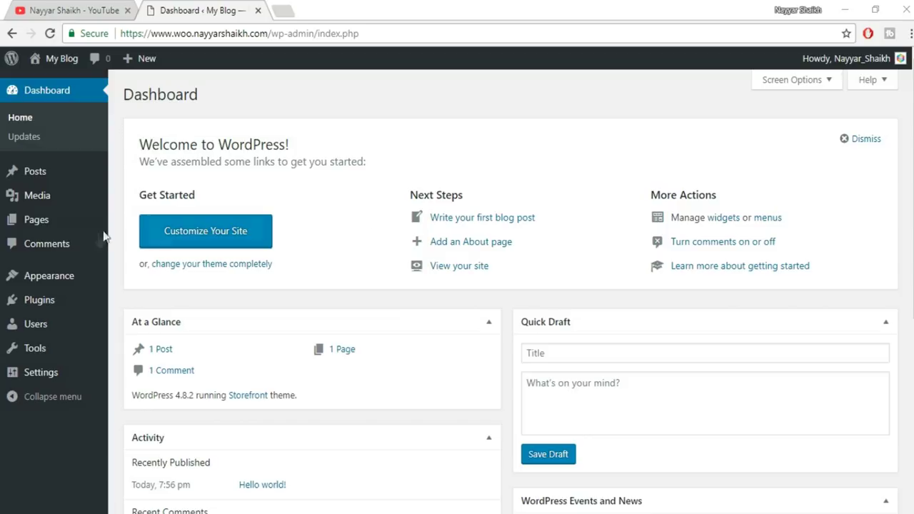
pyautogui.moveTo(35, 234)
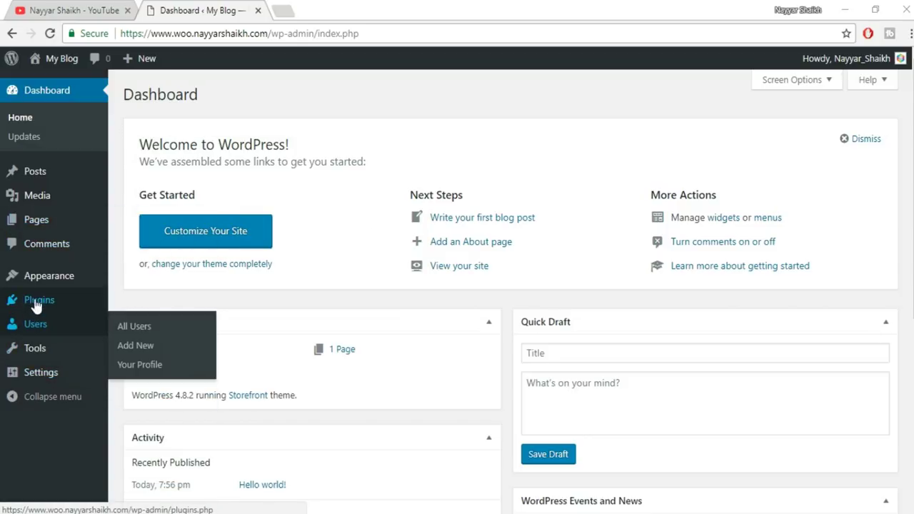
pyautogui.moveTo(47, 301)
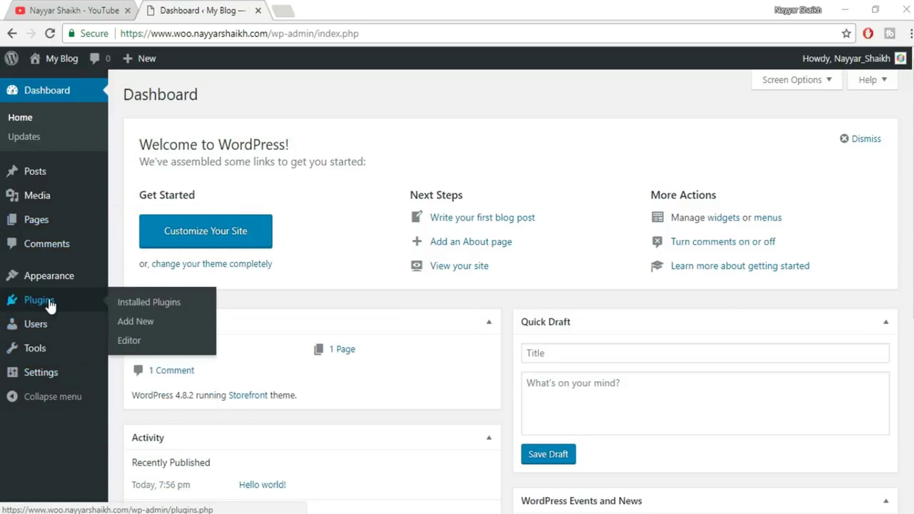
pyautogui.click(143, 322)
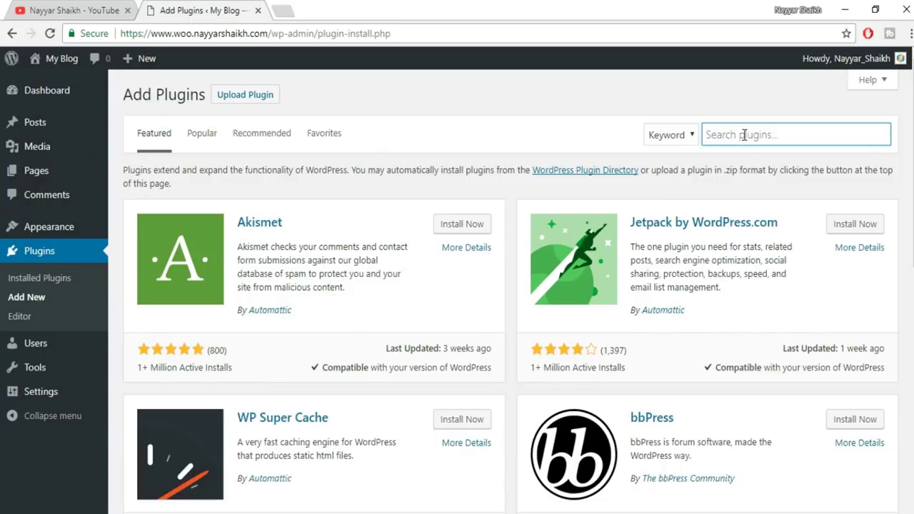
# Step: Search the plugin directory for "woocommerce", then install and activate the WooCommerce plugin by Automattic
pyautogui.write('woocommerce')
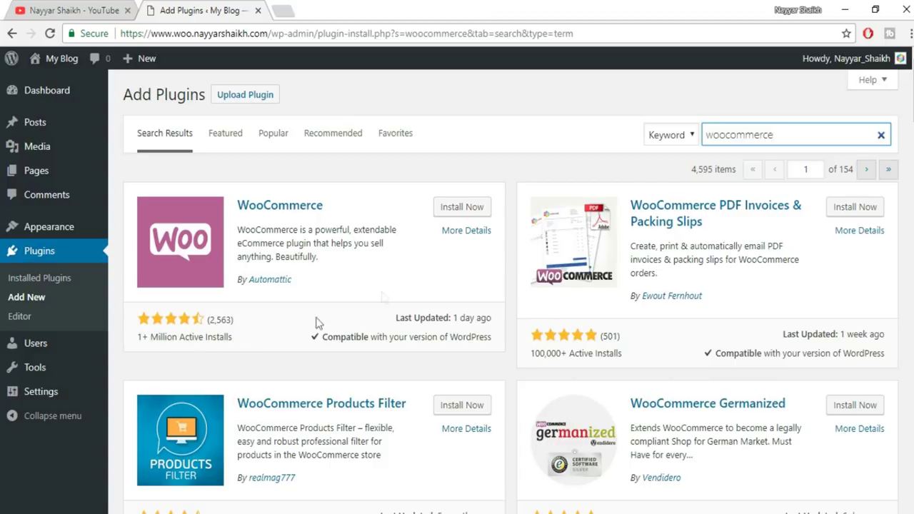
pyautogui.click(473, 212)
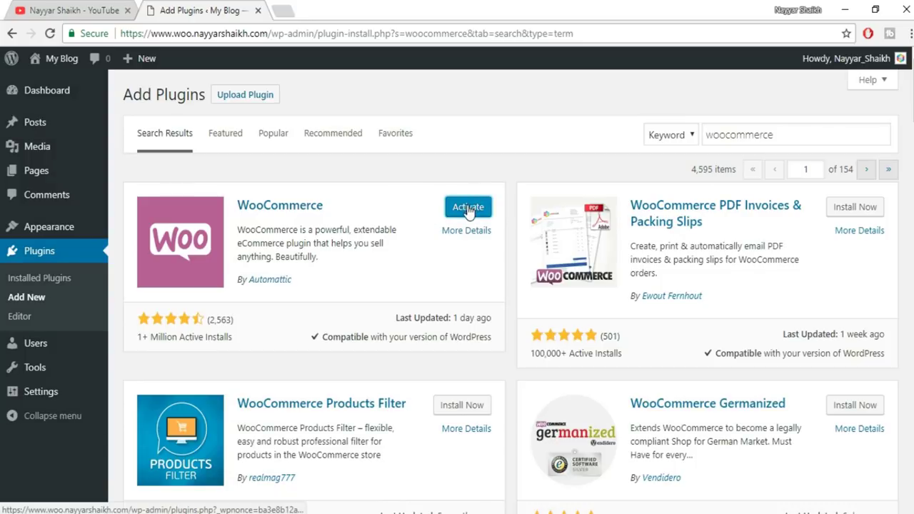
pyautogui.click(469, 209)
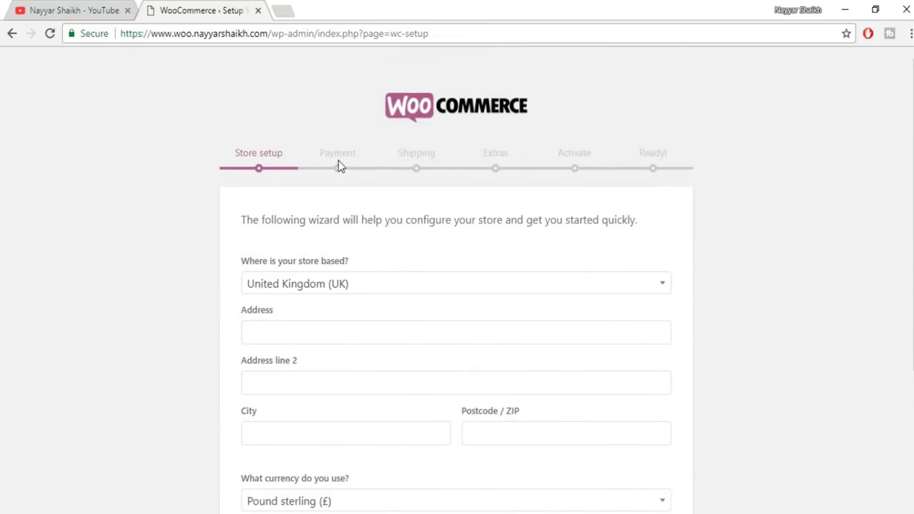
# Step: Set the store location to India — Maharashtra and fill in the address, city and postcode from the saved autofill entry
pyautogui.scroll(-1, 785, 203)
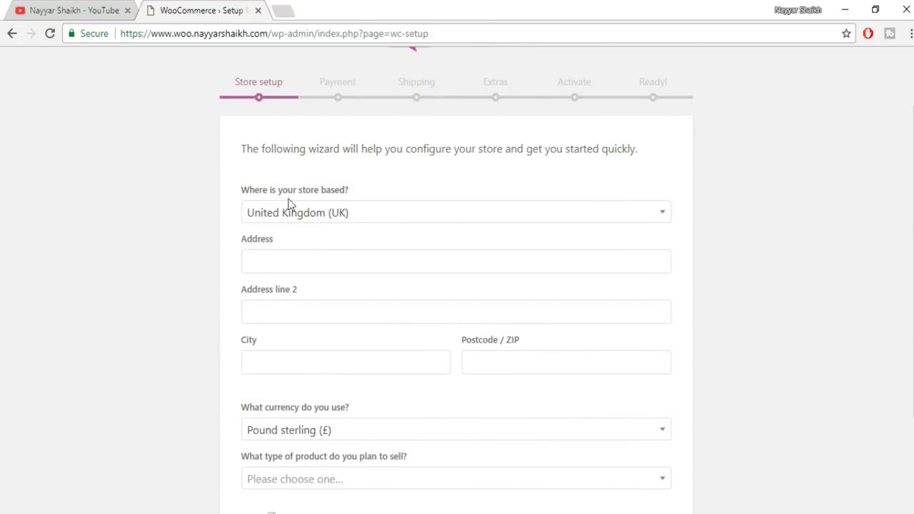
pyautogui.click(368, 224)
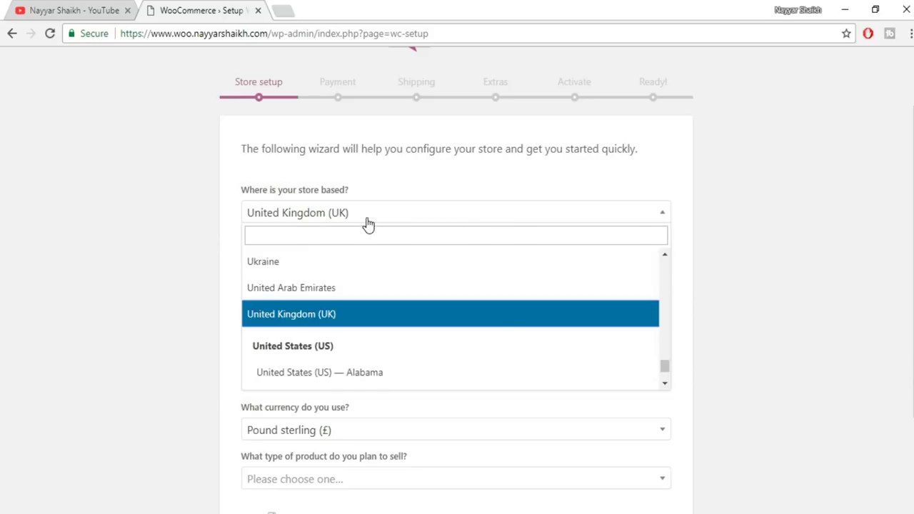
pyautogui.write('maha')
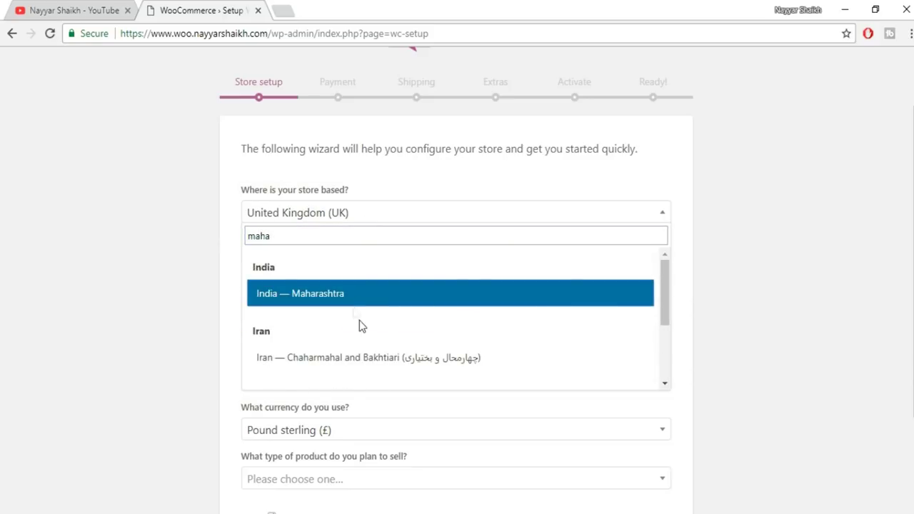
pyautogui.click(348, 304)
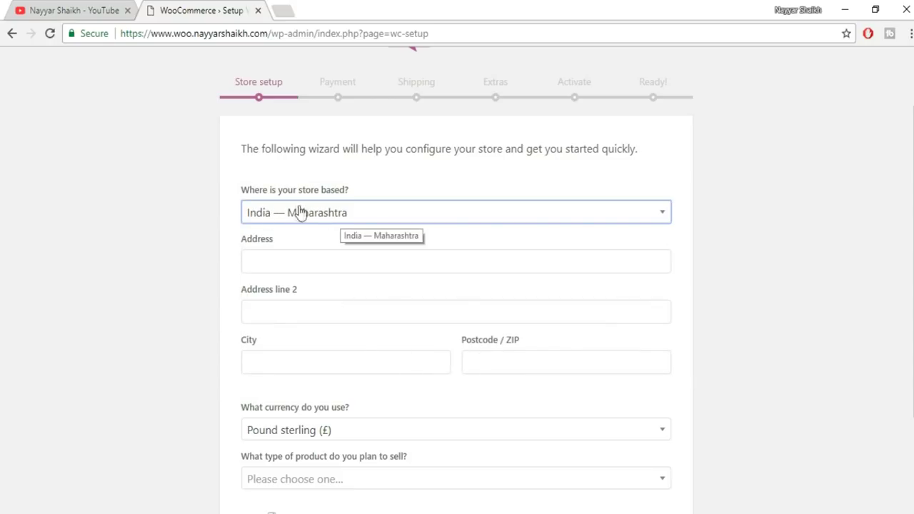
pyautogui.click(314, 261)
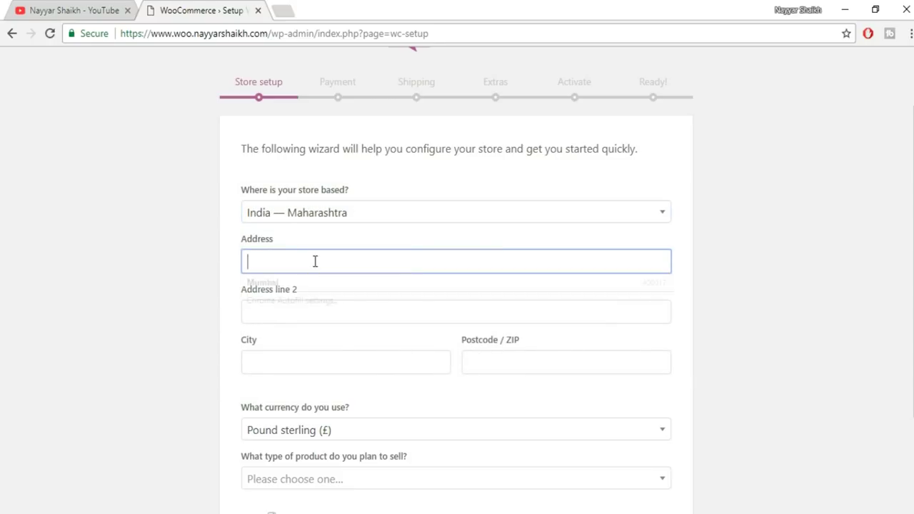
pyautogui.click(315, 262)
pyautogui.click(315, 287)
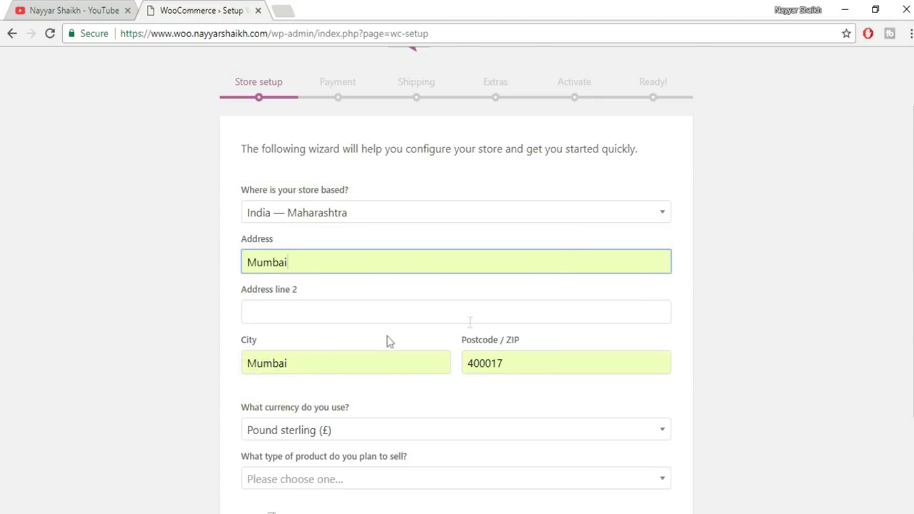
# Step: Set the store currency to Indian rupee (₹)
pyautogui.scroll(-2, 389, 341)
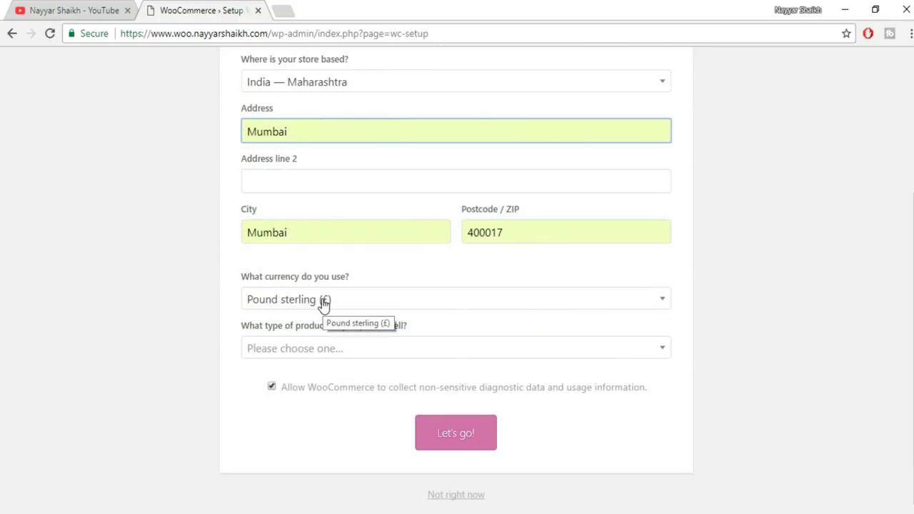
pyautogui.click(323, 303)
pyautogui.write('indi')
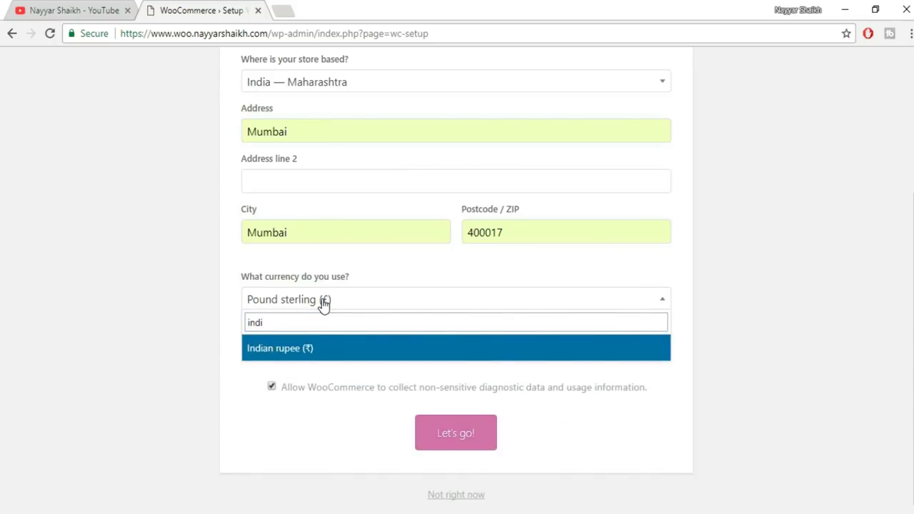
pyautogui.click(294, 351)
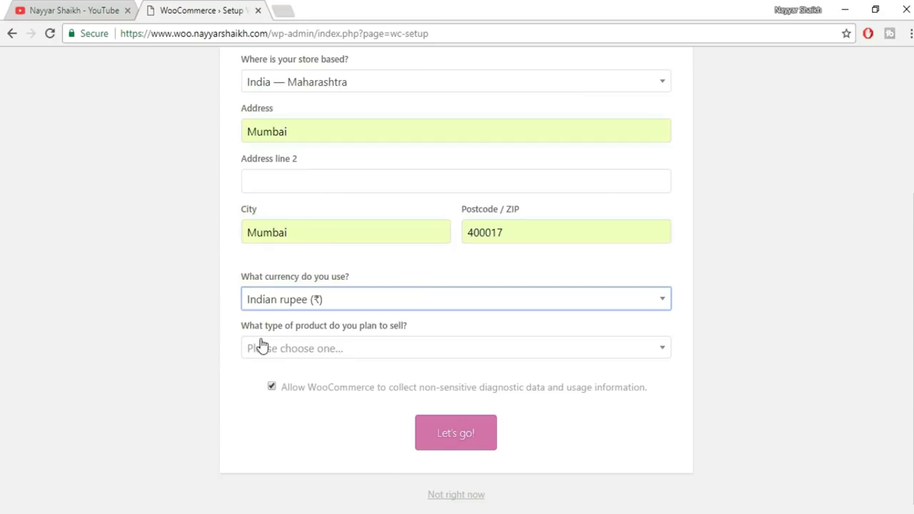
# Step: Choose "I plan to sell both physical and digital products" as the product type and submit the store setup
pyautogui.click(393, 352)
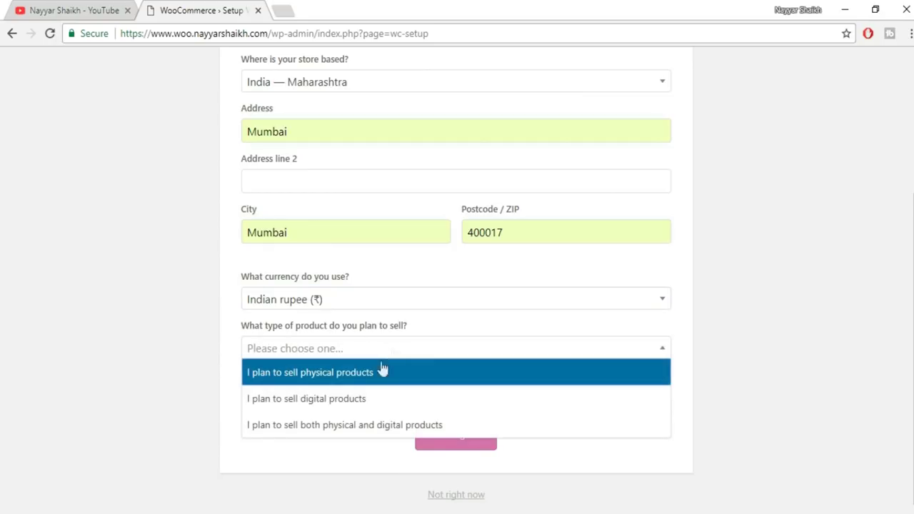
pyautogui.click(354, 374)
pyautogui.click(372, 354)
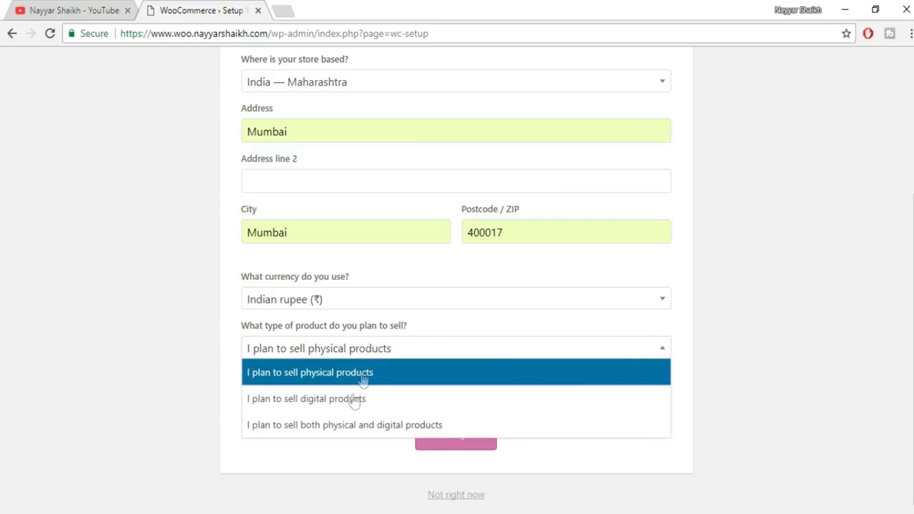
pyautogui.click(358, 426)
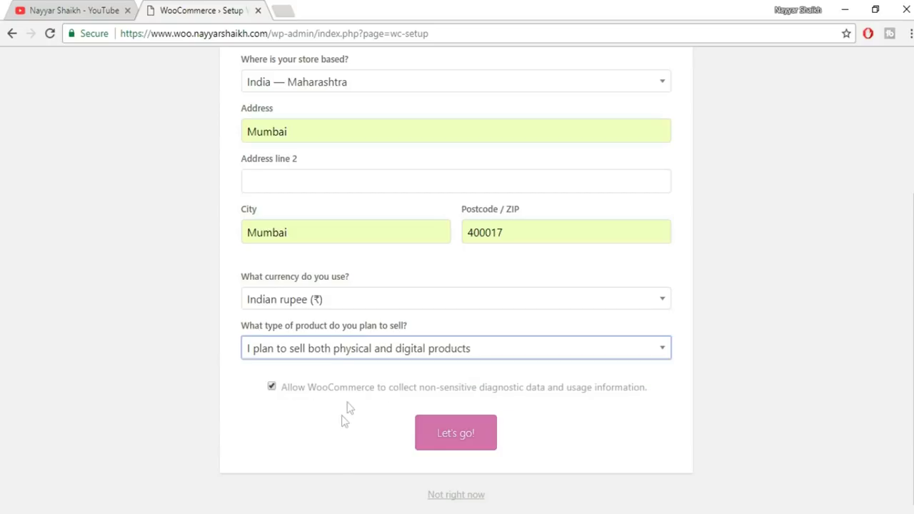
pyautogui.click(459, 439)
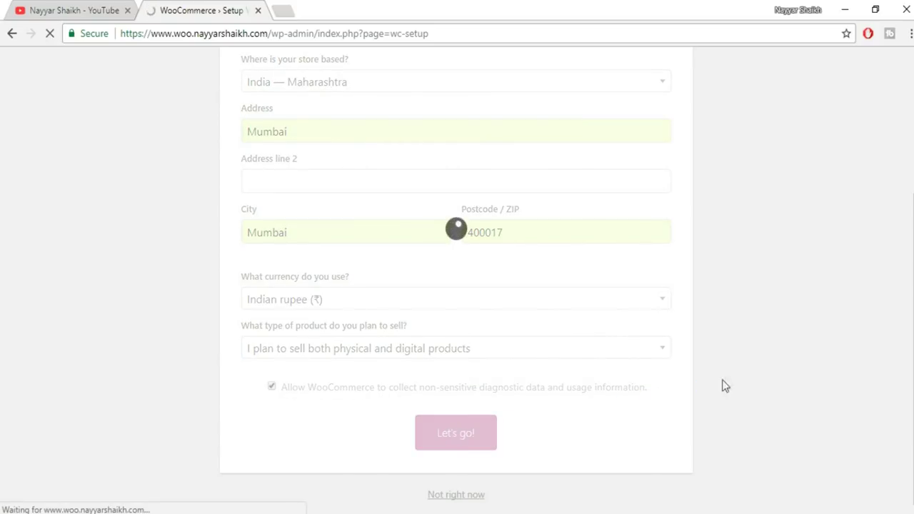
# Step: Expand the offline payment methods to review them, and continue to shipping without enabling any payment method
pyautogui.scroll(-1, 788, 314)
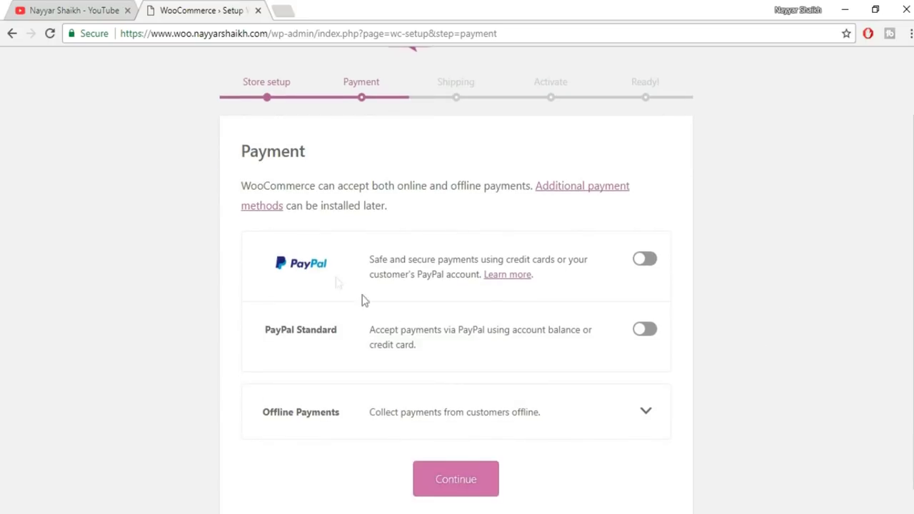
pyautogui.scroll(-1, 806, 321)
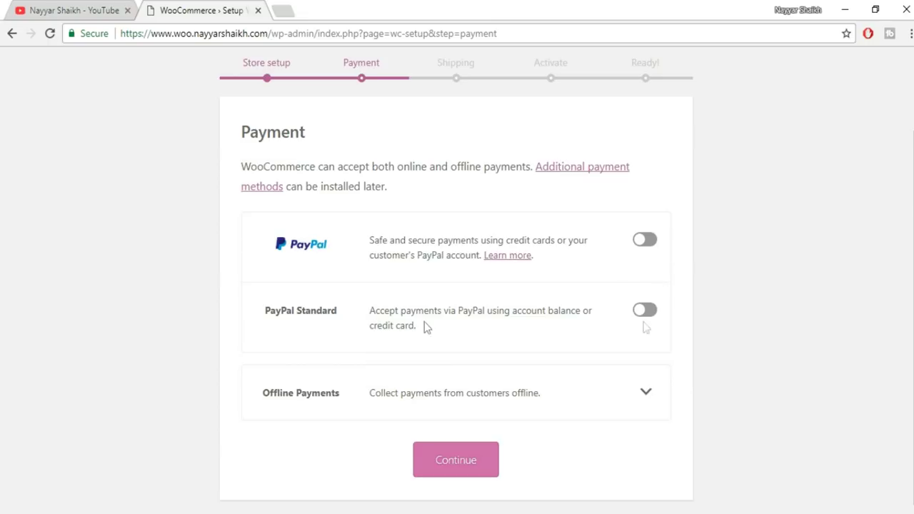
pyautogui.click(647, 396)
pyautogui.scroll(-3, 718, 386)
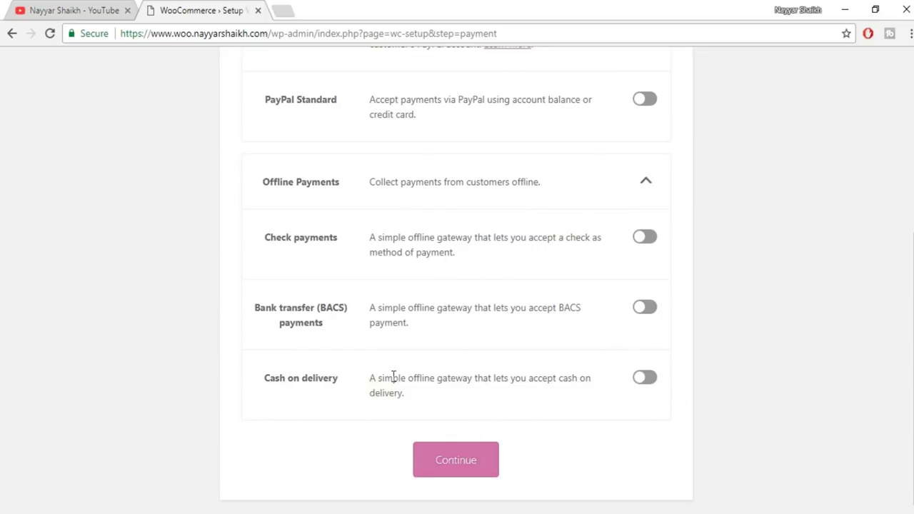
pyautogui.scroll(-3, 747, 384)
pyautogui.click(475, 463)
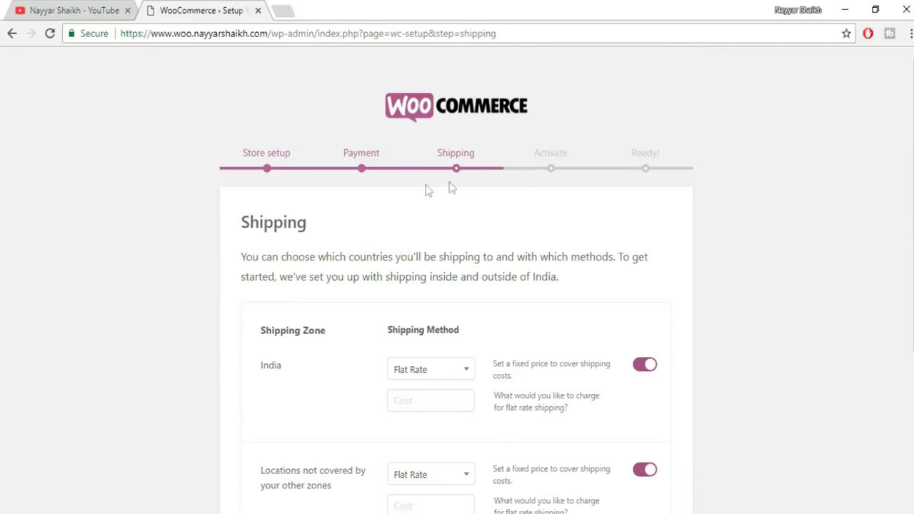
# Step: Turn off flat rate shipping for both India and the locations not covered by other zones
pyautogui.scroll(-2, 785, 257)
pyautogui.click(645, 227)
pyautogui.click(645, 330)
pyautogui.scroll(-2, 659, 376)
pyautogui.scroll(4, 755, 318)
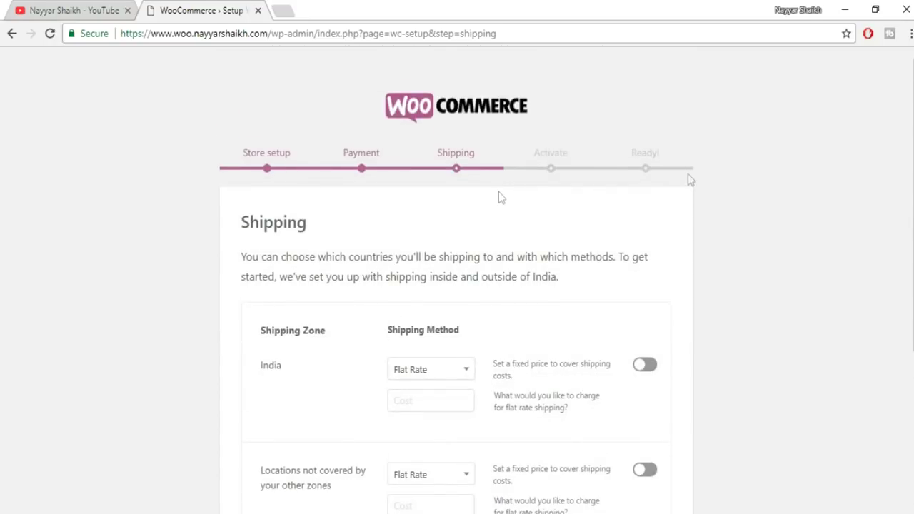
# Step: Review the shipping settings, accept kg and cm as the weight and dimension units, and continue the setup
pyautogui.scroll(-3, 757, 290)
pyautogui.scroll(-1, 611, 248)
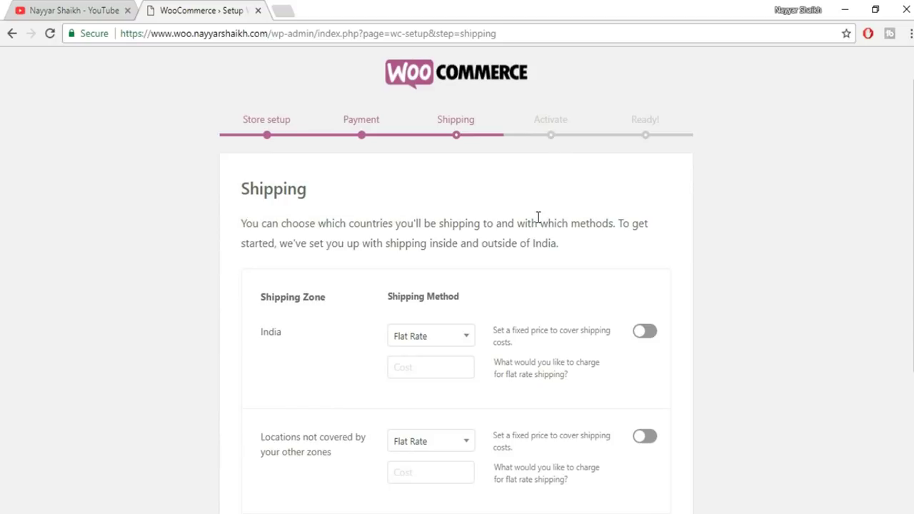
pyautogui.scroll(-2, 774, 194)
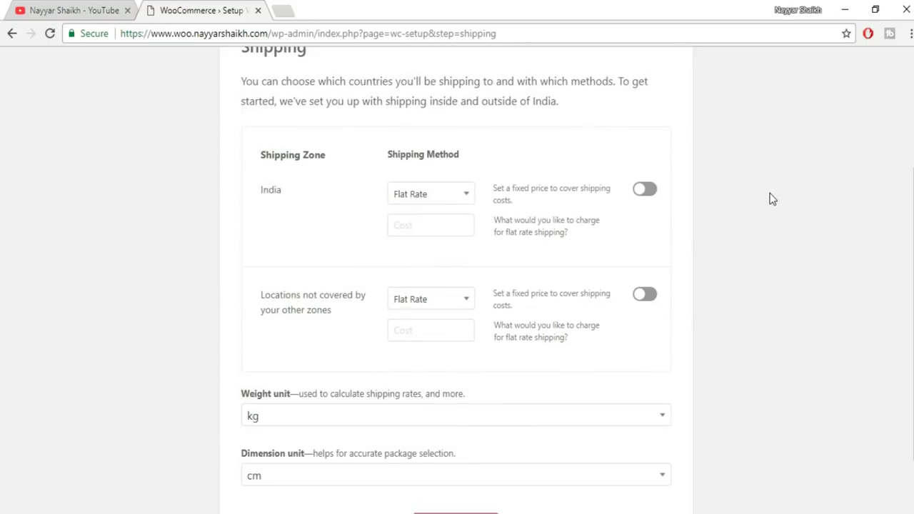
pyautogui.scroll(-1, 772, 198)
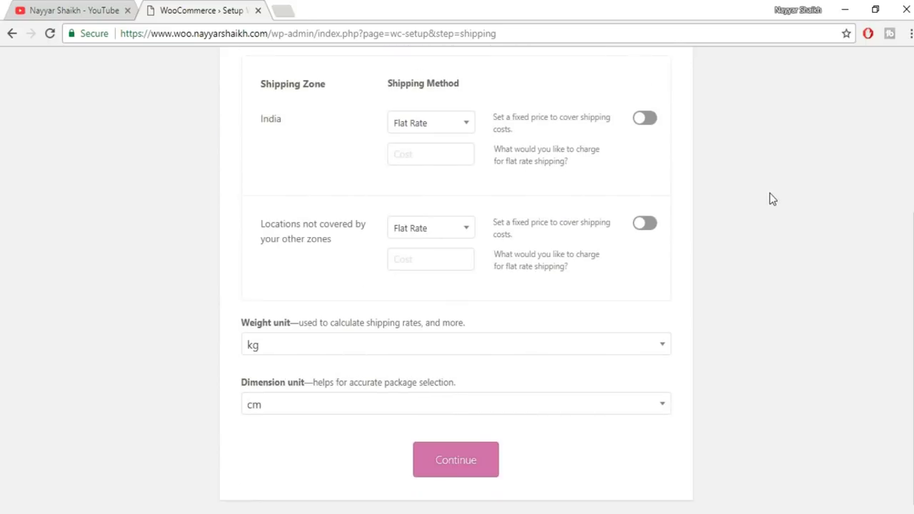
pyautogui.scroll(3, 771, 198)
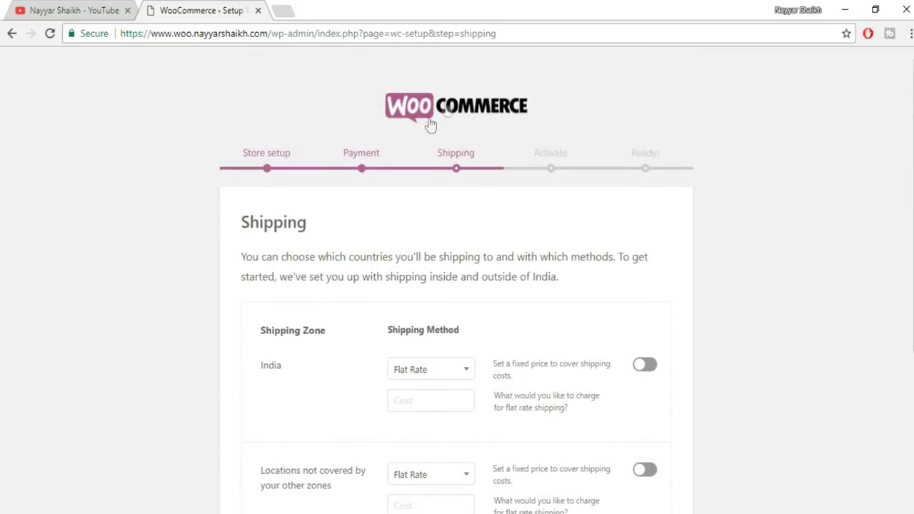
pyautogui.scroll(-3, 749, 223)
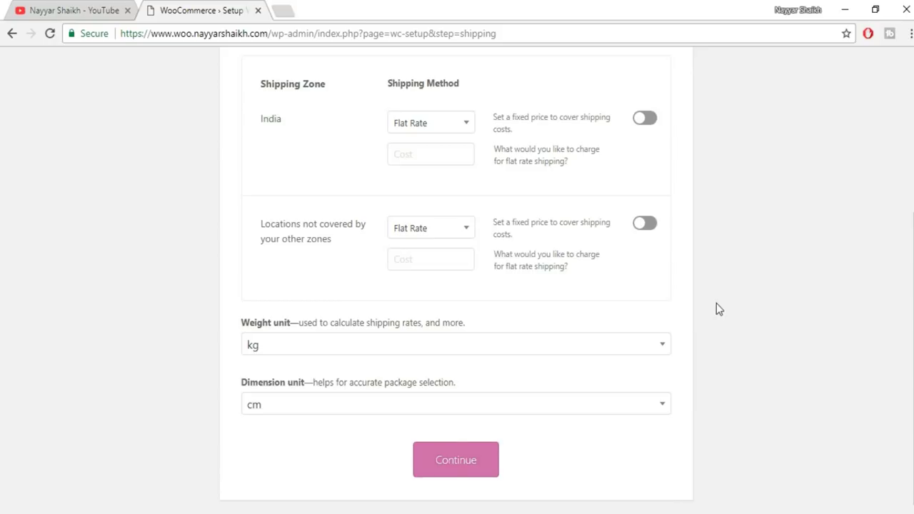
pyautogui.click(437, 459)
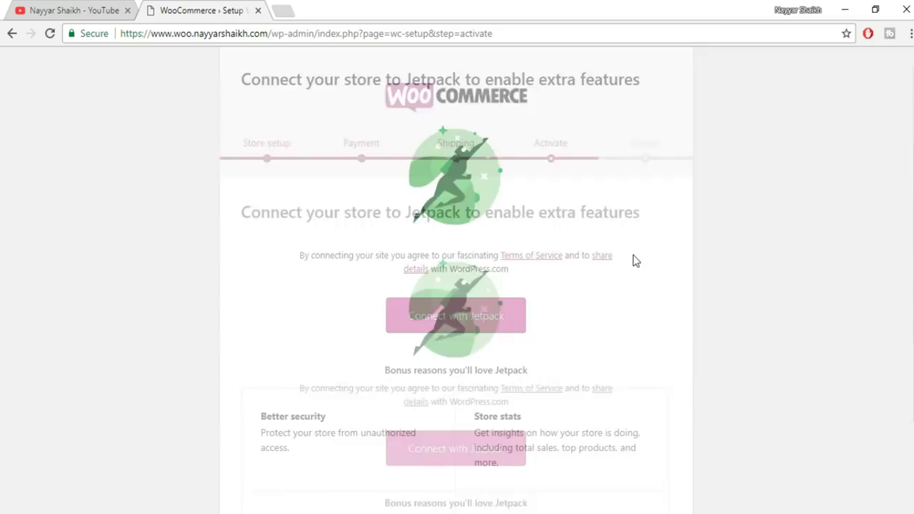
# Step: Skip connecting the store to Jetpack and go on to the final setup page
pyautogui.scroll(-2, 633, 259)
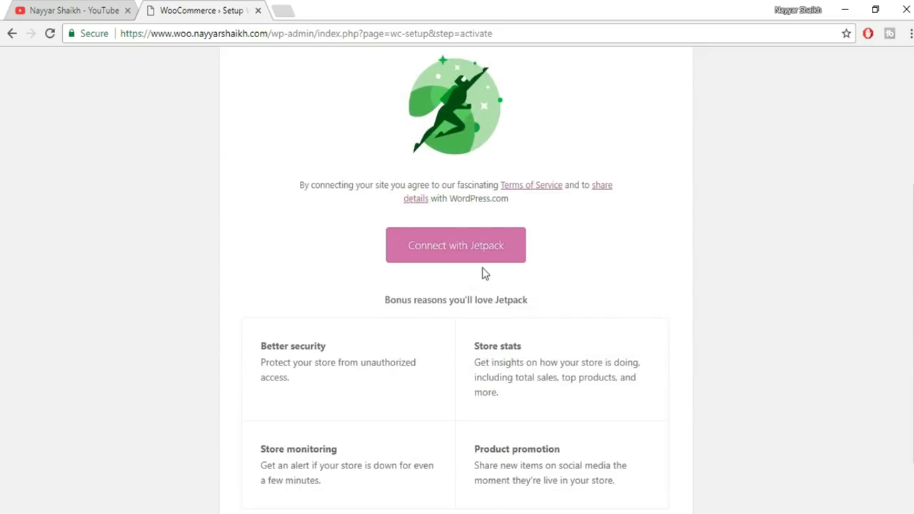
pyautogui.scroll(-1, 671, 318)
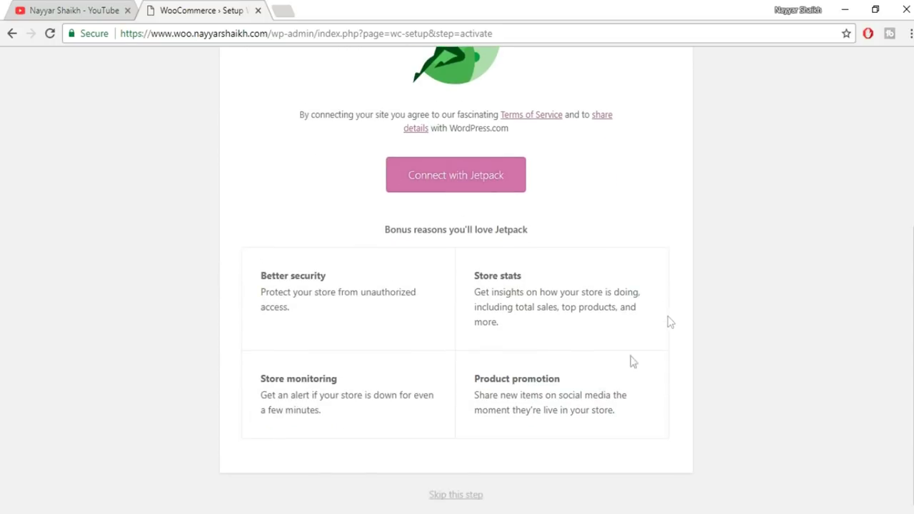
pyautogui.click(465, 496)
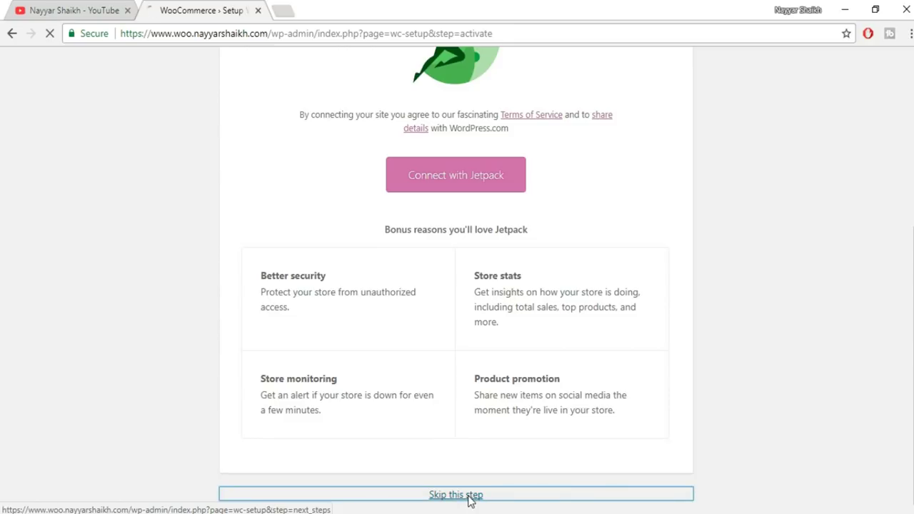
pyautogui.scroll(-1, 759, 383)
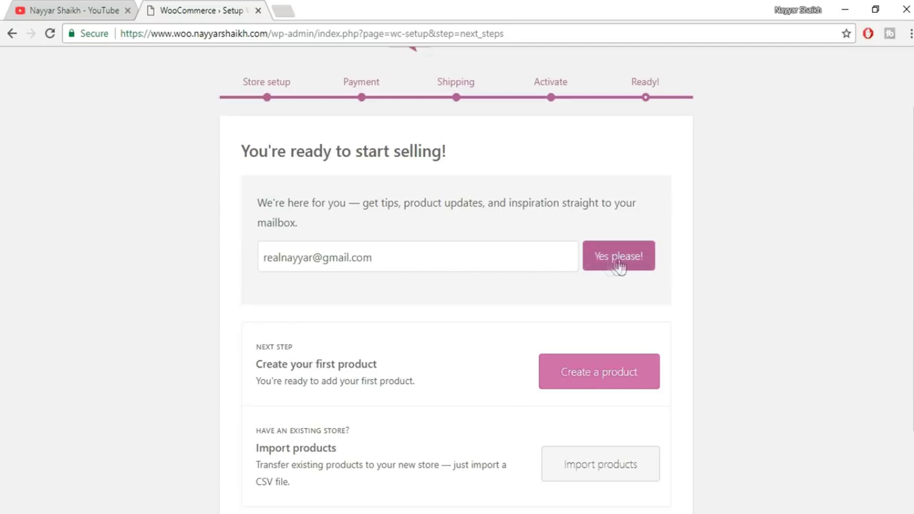
# Step: Review the final setup page and return to the WordPress dashboard without creating or importing a product
pyautogui.scroll(-2, 706, 285)
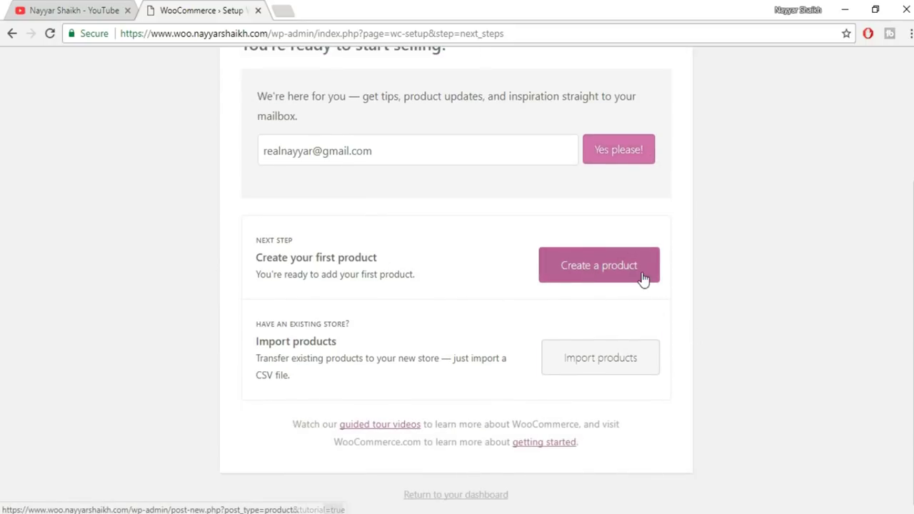
pyautogui.scroll(3, 736, 222)
pyautogui.scroll(-2, 741, 235)
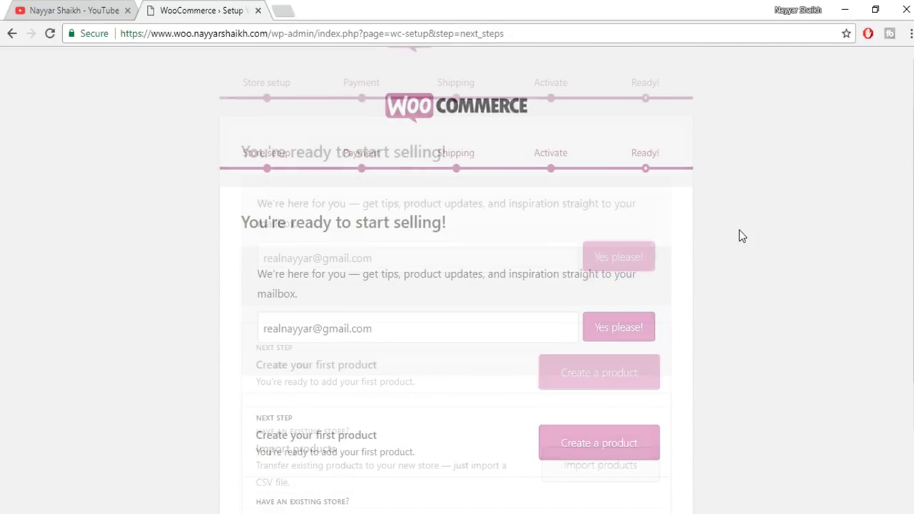
pyautogui.scroll(-1, 737, 297)
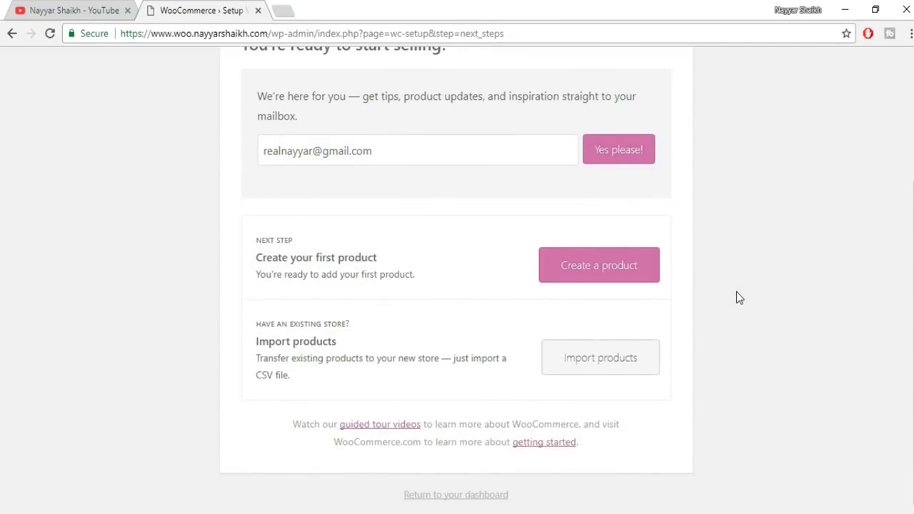
pyautogui.click(451, 495)
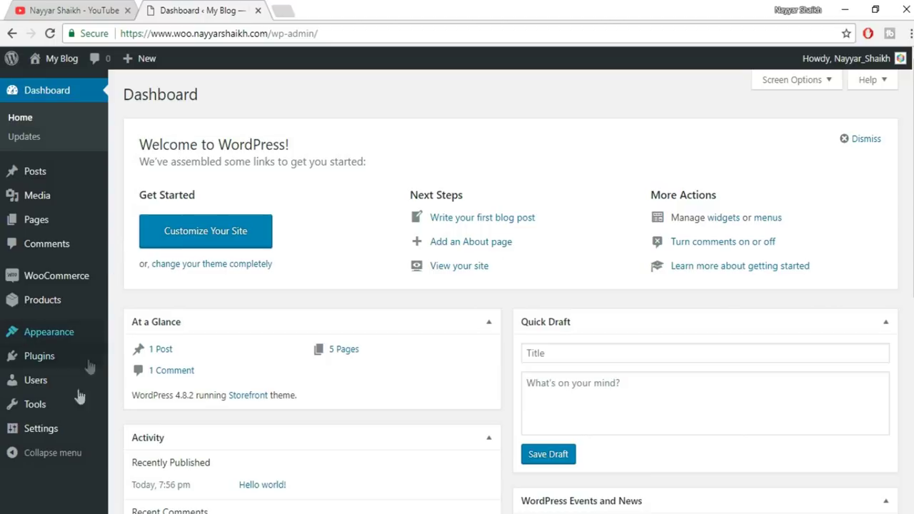
# Step: View the WooCommerce orders page and the coupons page
pyautogui.moveTo(36, 278)
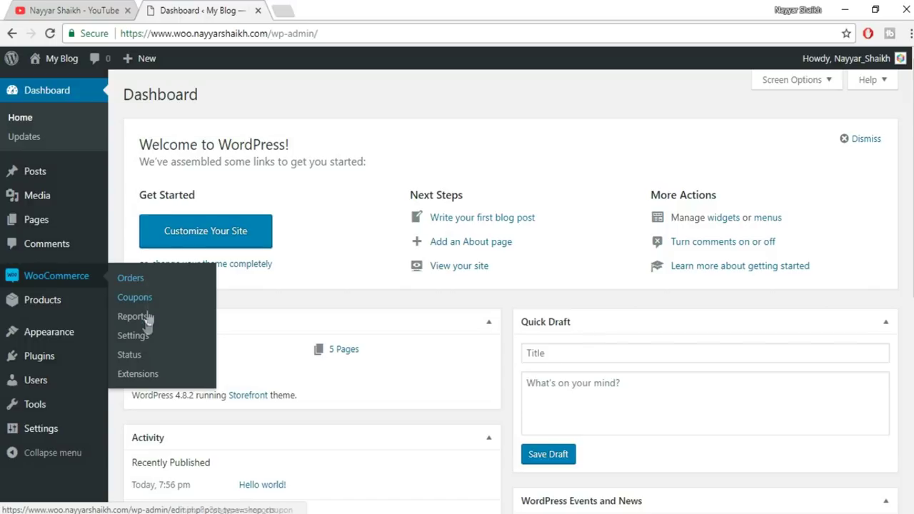
pyautogui.click(139, 280)
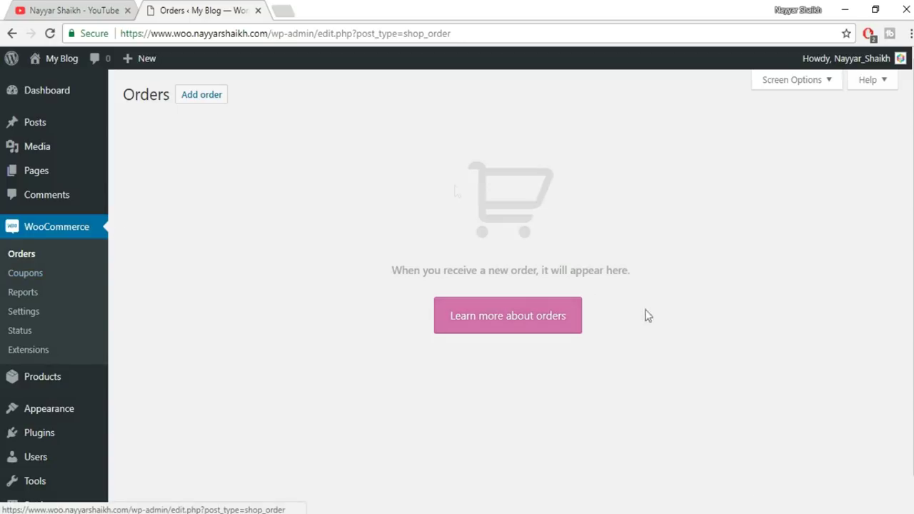
pyautogui.click(33, 280)
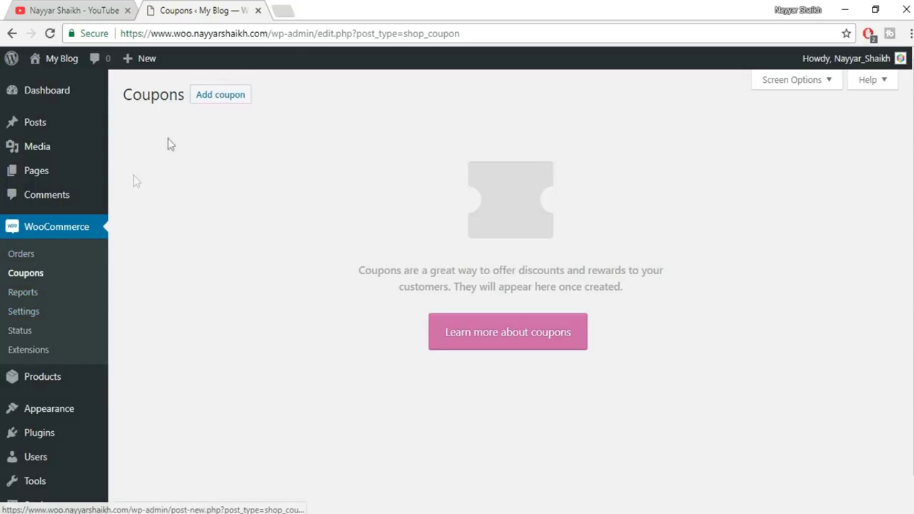
# Step: Open the WooCommerce general settings and review the store address and the general and currency options
pyautogui.click(27, 314)
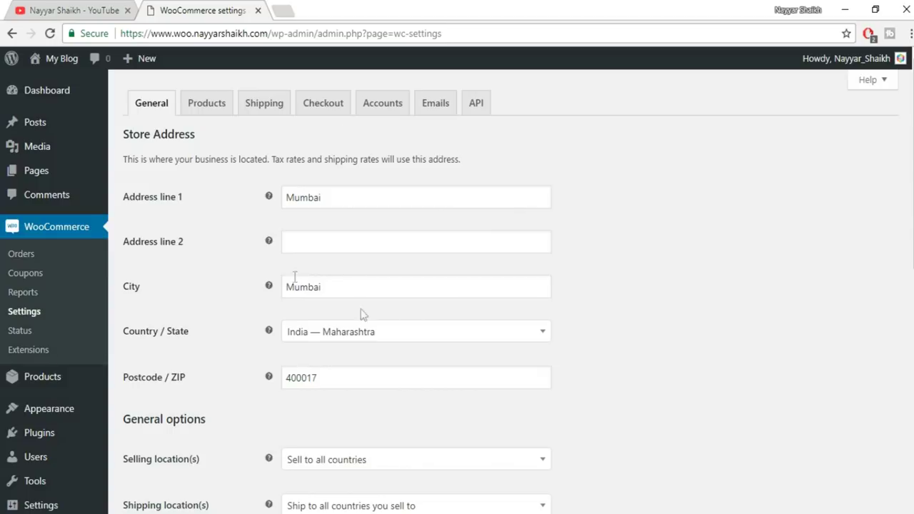
pyautogui.scroll(-7, 347, 280)
pyautogui.scroll(7, 353, 337)
pyautogui.scroll(-1, 403, 247)
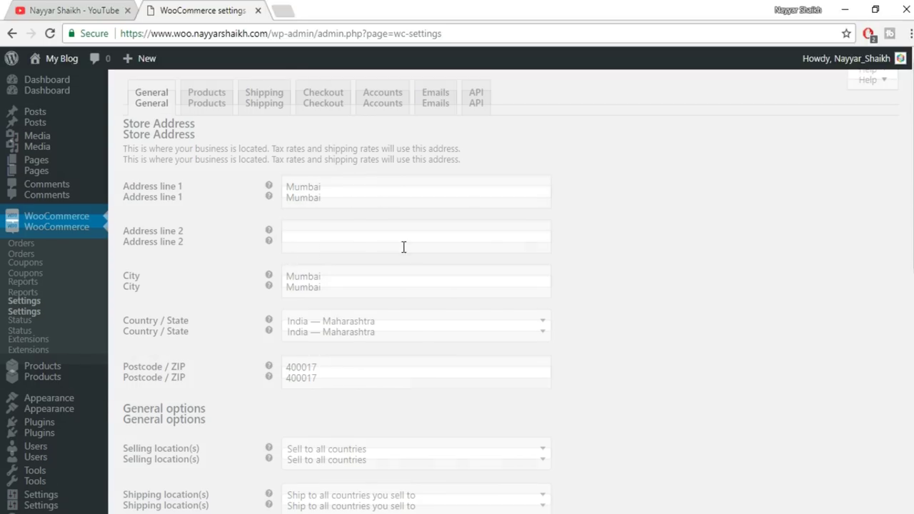
pyautogui.scroll(-3, 643, 236)
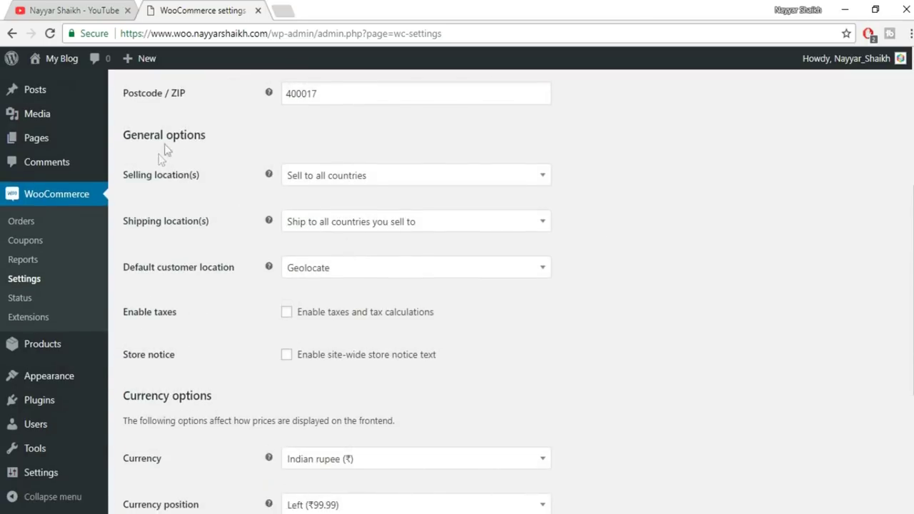
# Step: Set the selling locations to "Sell to specific countries" and add India as a selling country
pyautogui.moveTo(122, 136); pyautogui.dragTo(227, 138)
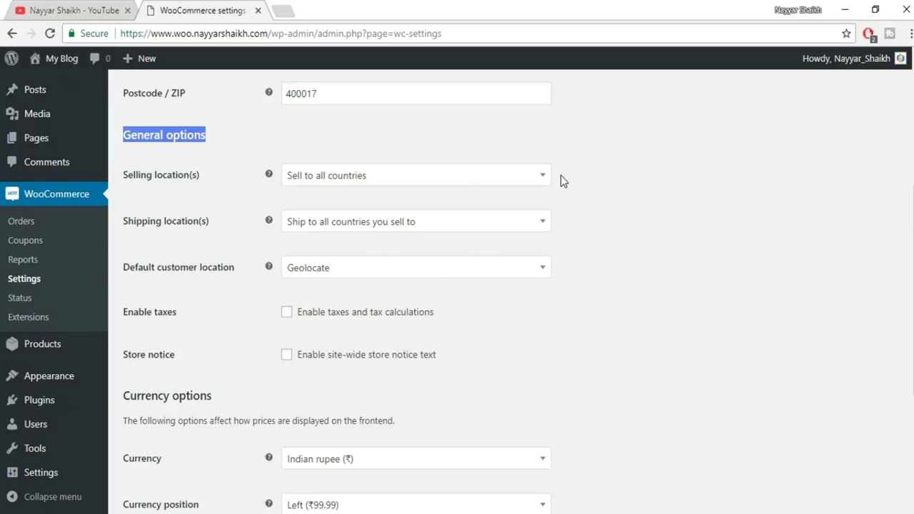
pyautogui.click(511, 182)
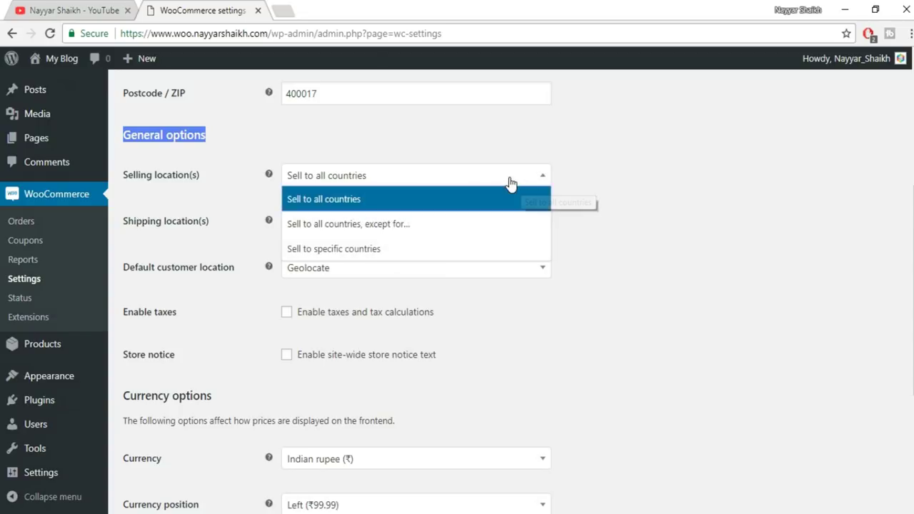
pyautogui.click(342, 200)
pyautogui.click(375, 178)
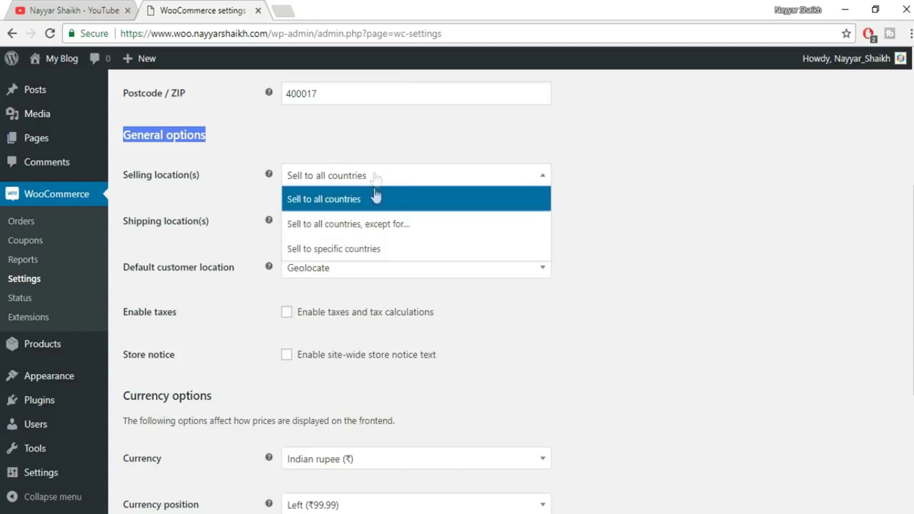
pyautogui.click(342, 249)
pyautogui.click(370, 218)
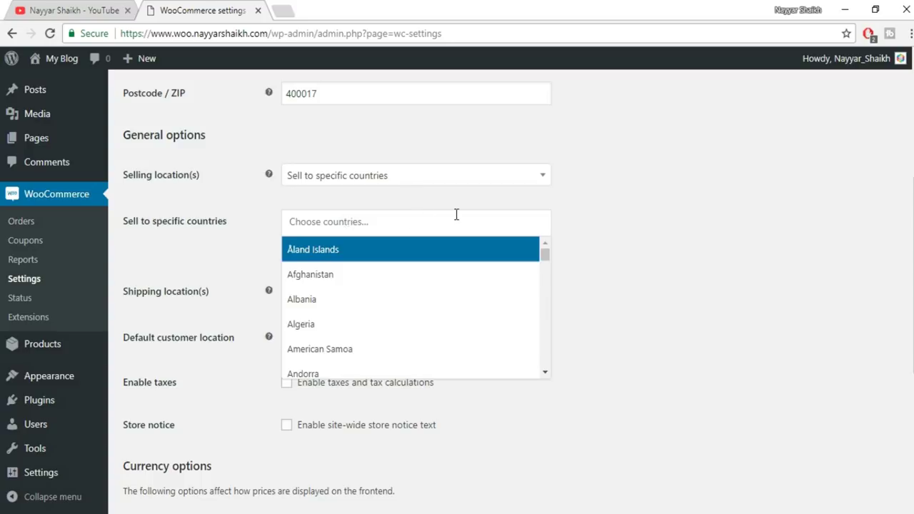
pyautogui.write('india')
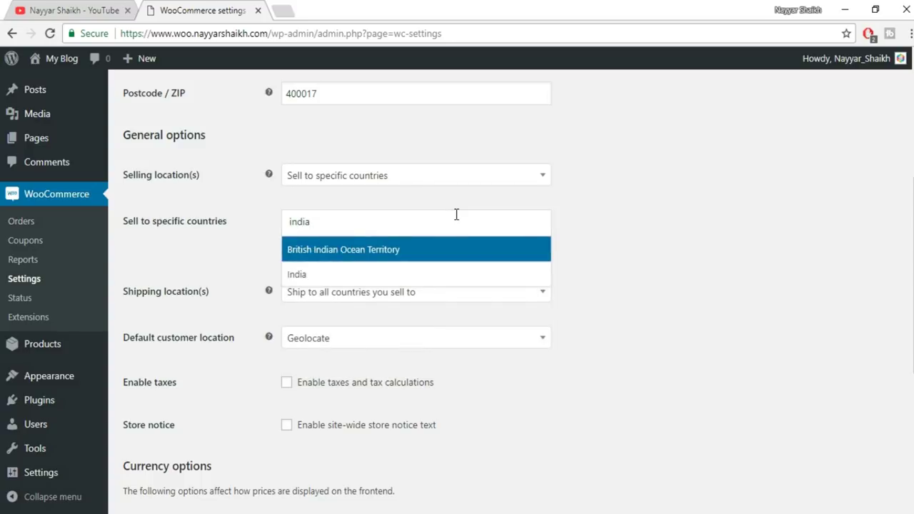
pyautogui.click(405, 277)
# Step: Add Pakistan to the specific countries the store sells to
pyautogui.click(435, 233)
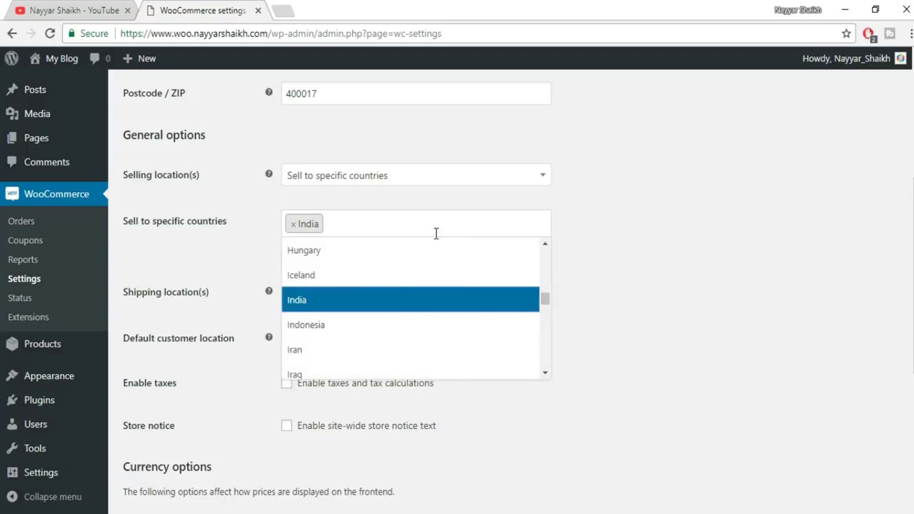
pyautogui.write('pak')
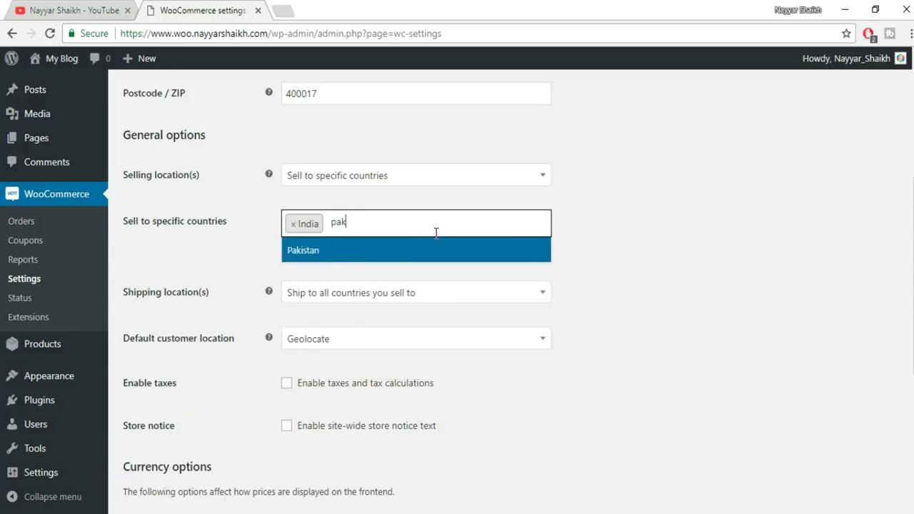
pyautogui.write('is')
pyautogui.click(409, 259)
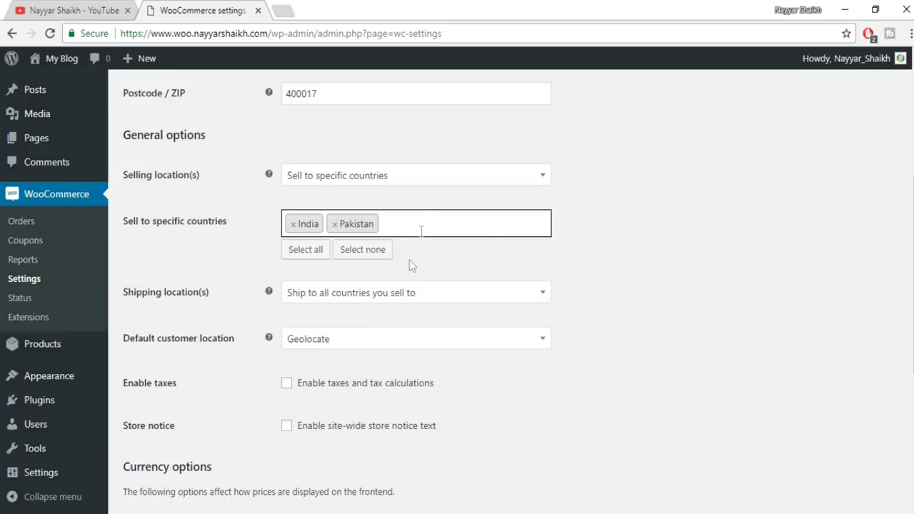
pyautogui.click(424, 224)
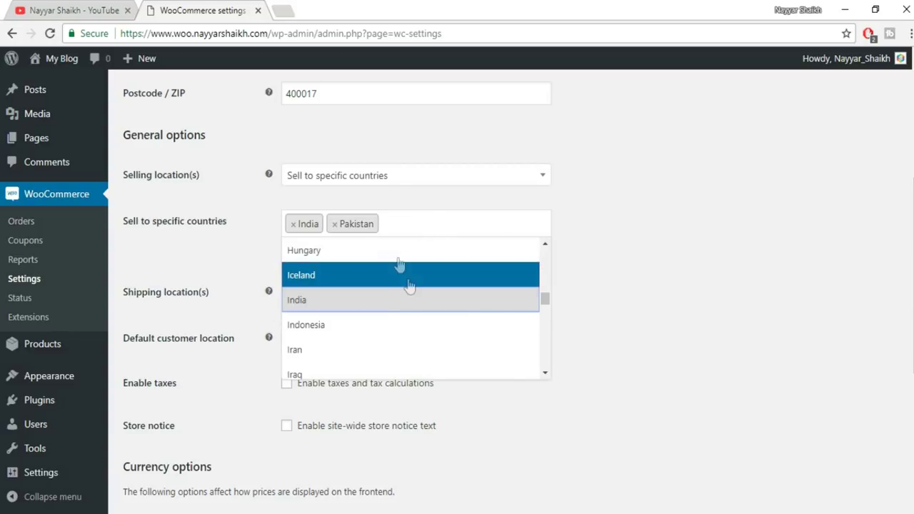
pyautogui.click(603, 252)
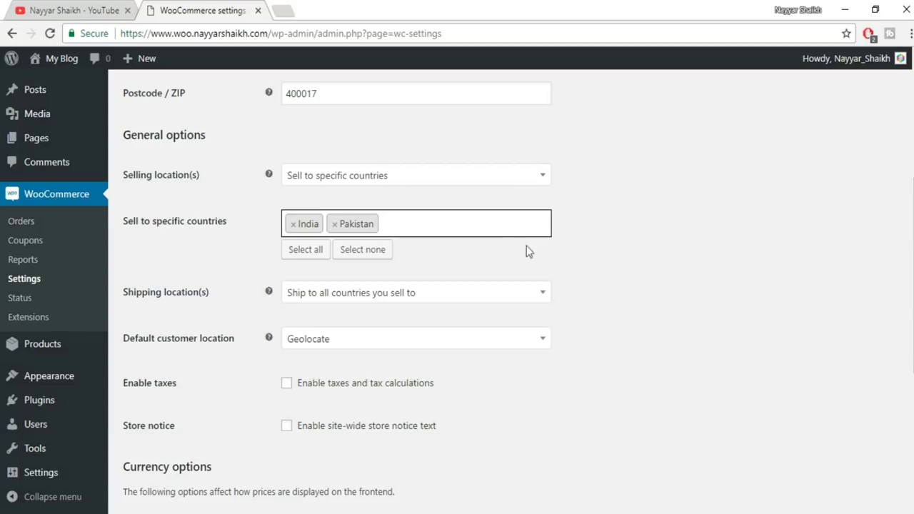
# Step: Remove both specific selling countries and set the store to sell to all countries except United States (US)
pyautogui.click(293, 225)
pyautogui.click(292, 225)
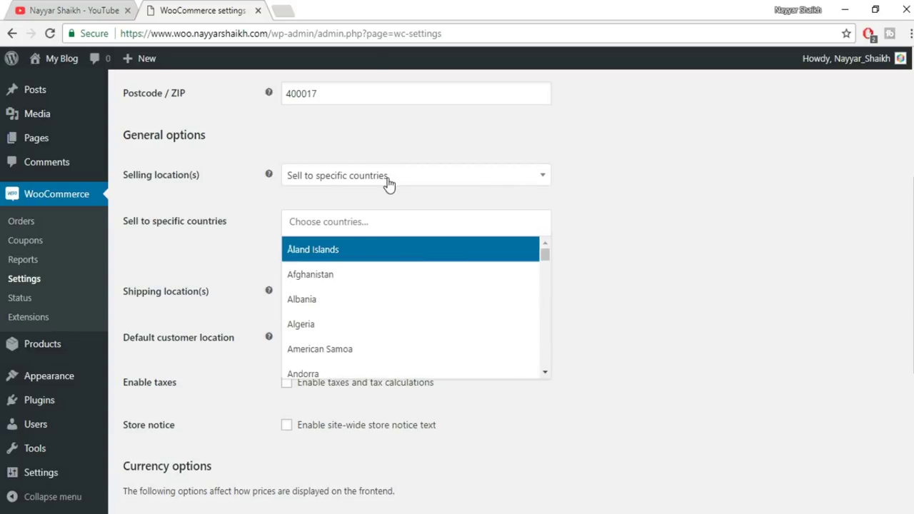
pyautogui.click(385, 180)
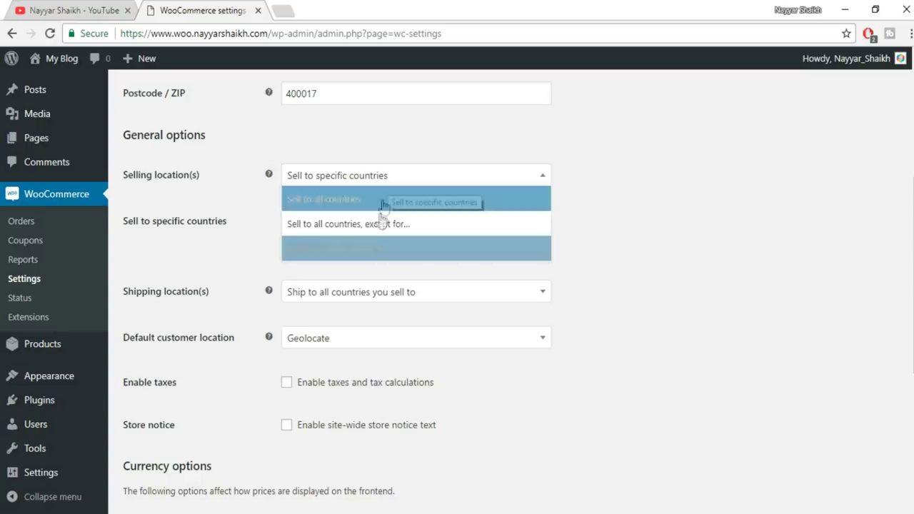
pyautogui.click(406, 235)
pyautogui.click(388, 227)
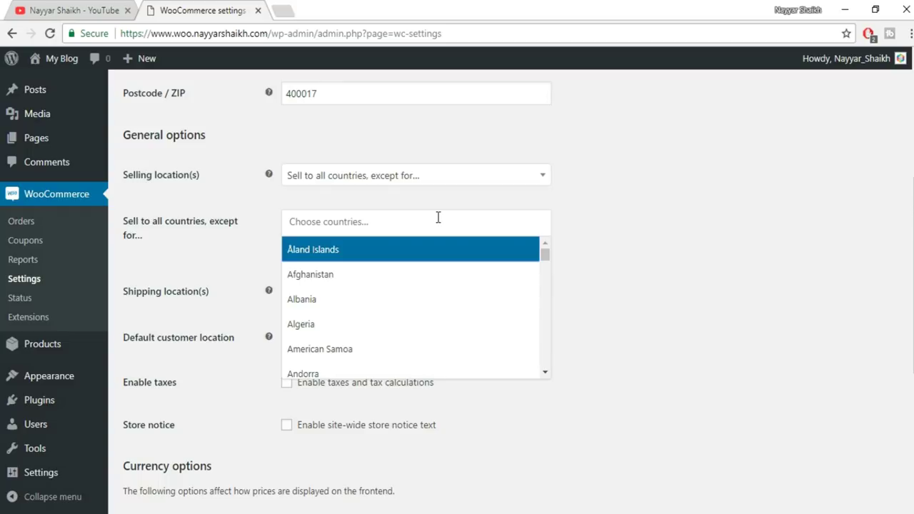
pyautogui.write('uni')
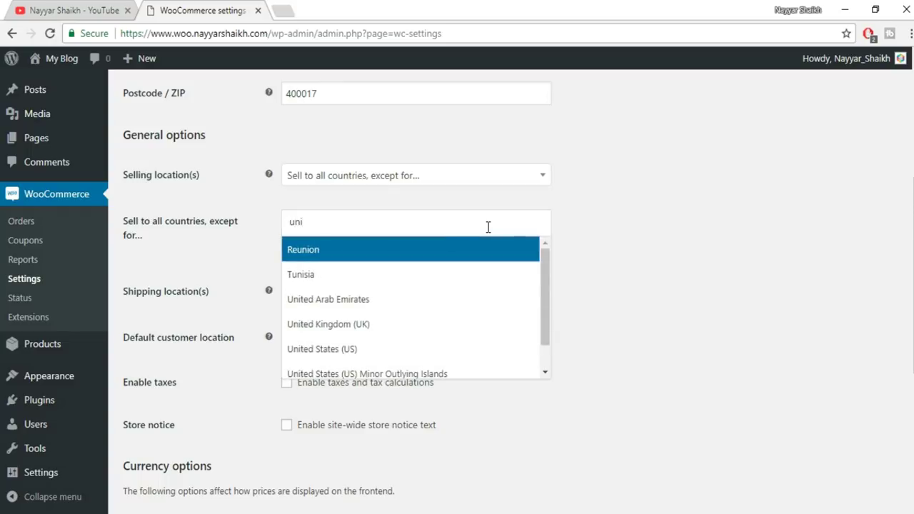
pyautogui.click(389, 349)
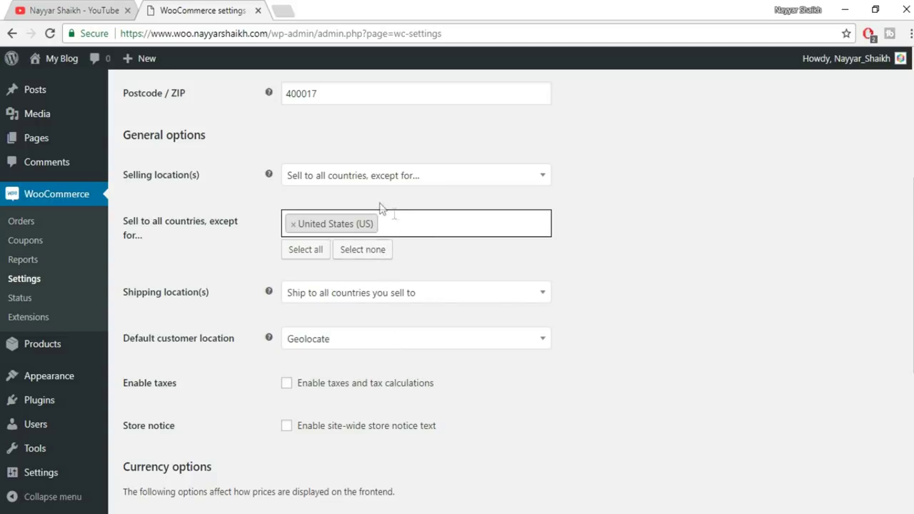
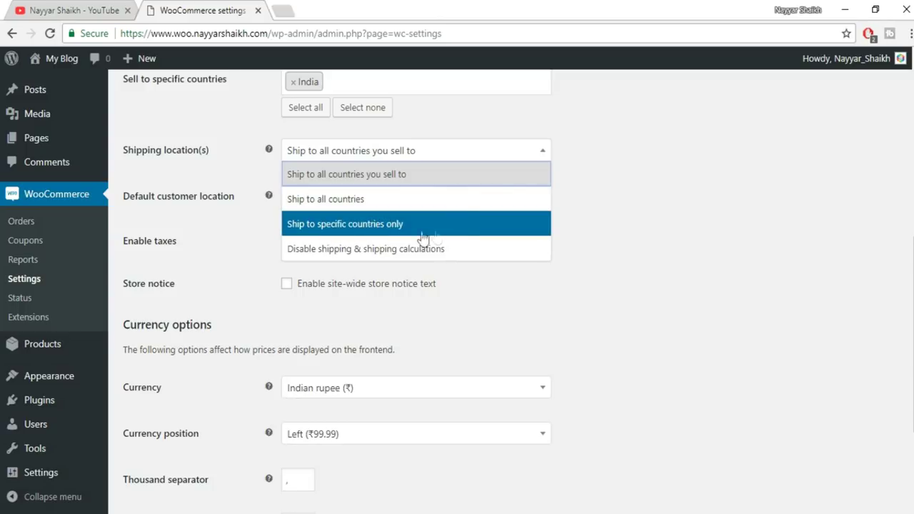
# Step: Review the shipping location choices and keep shipping set to "Ship to all countries you sell to"
pyautogui.click(359, 184)
pyautogui.scroll(2, 353, 179)
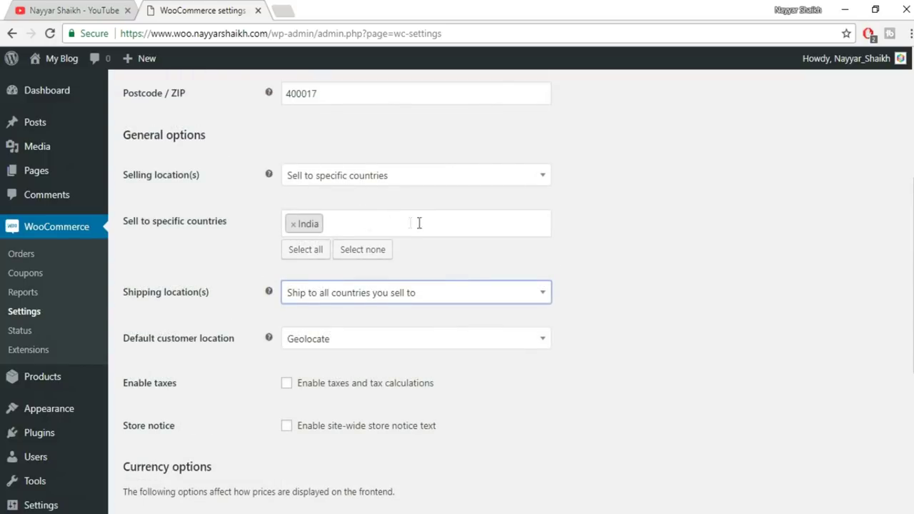
pyautogui.click(329, 295)
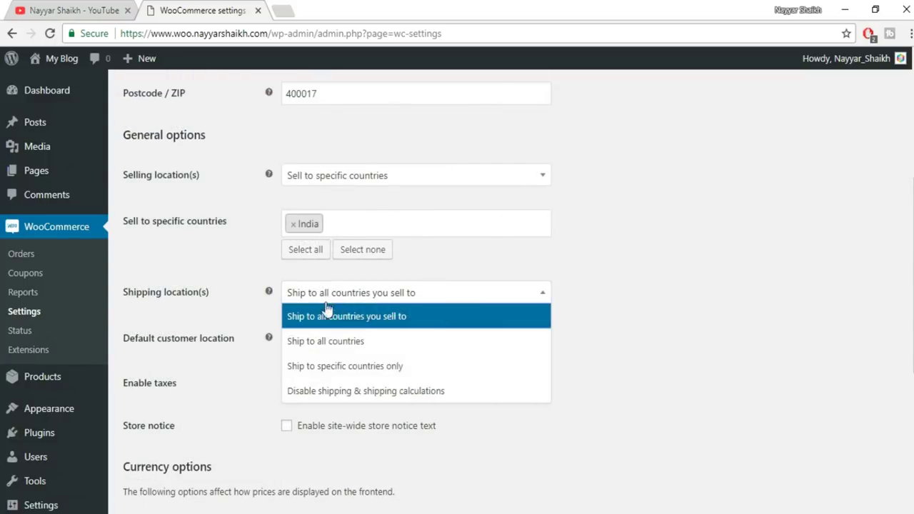
pyautogui.click(612, 285)
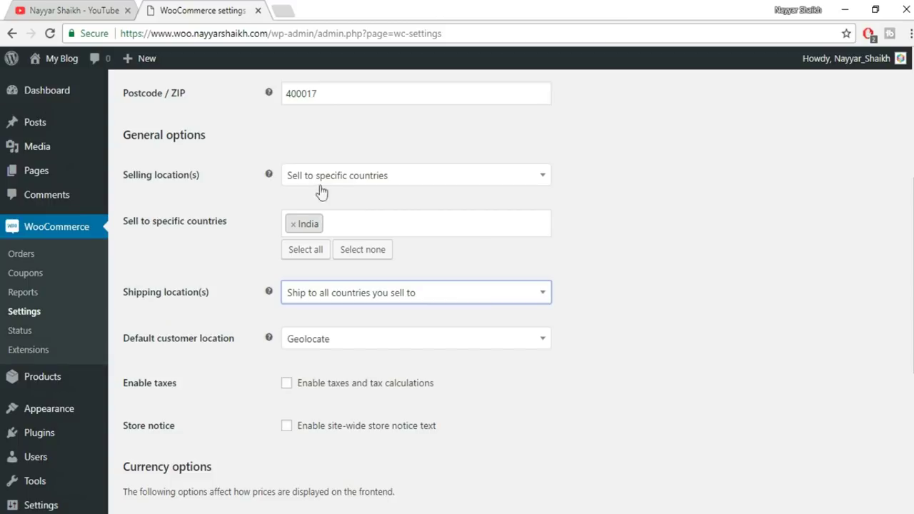
pyautogui.click(355, 295)
pyautogui.click(355, 325)
pyautogui.scroll(-2, 652, 293)
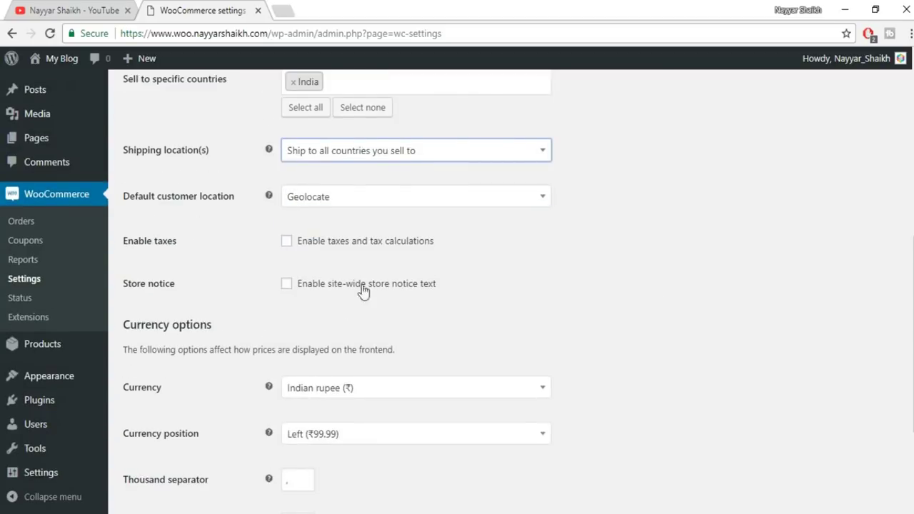
# Step: Keep Geolocate as the default customer location and enable taxes and tax calculations
pyautogui.click(364, 204)
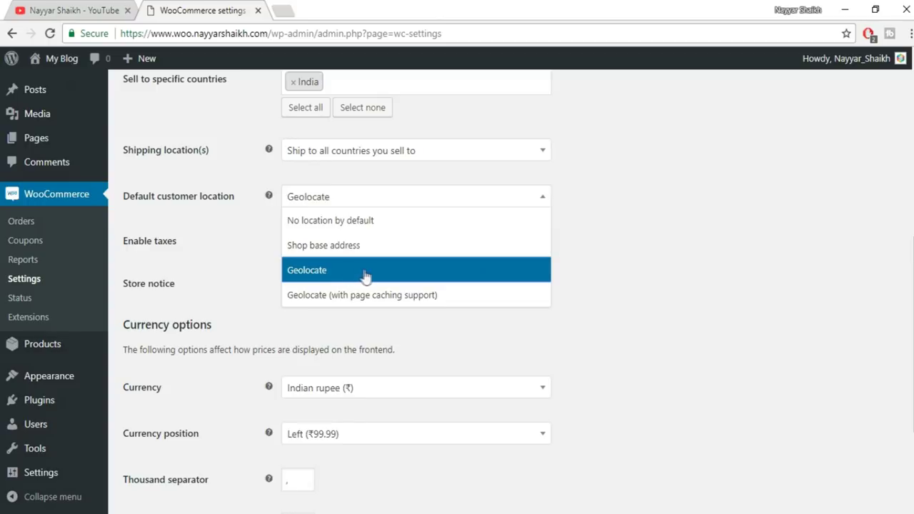
pyautogui.click(343, 276)
pyautogui.scroll(-2, 571, 272)
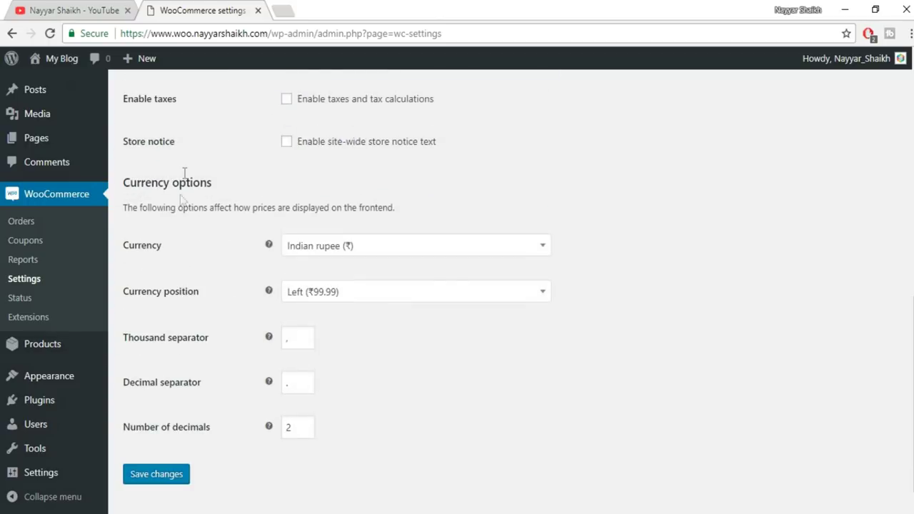
pyautogui.scroll(1, 421, 187)
pyautogui.click(287, 172)
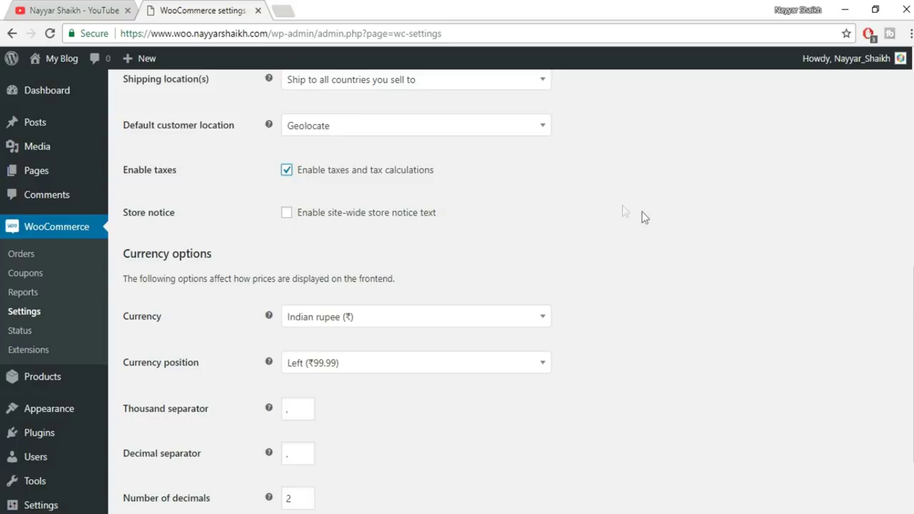
# Step: Keep the currency position as Left (₹99.99) and save the general store settings
pyautogui.scroll(-1, 644, 217)
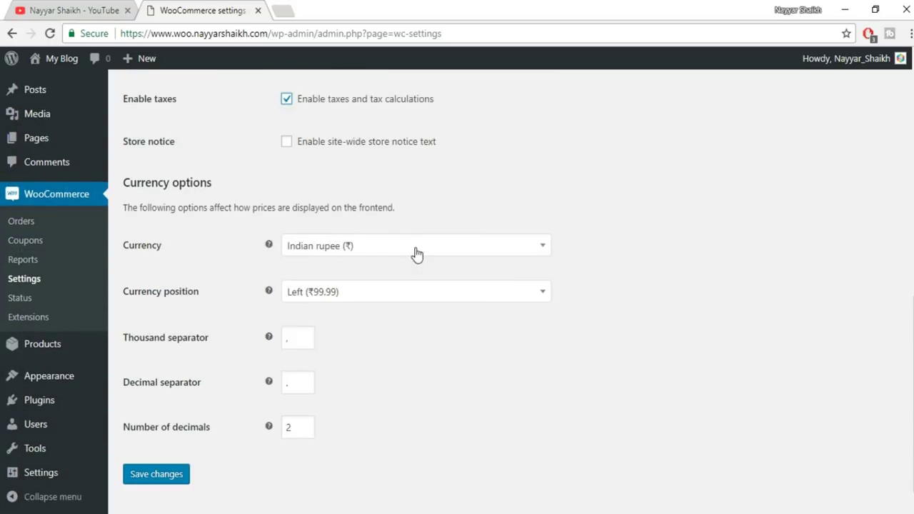
pyautogui.click(360, 300)
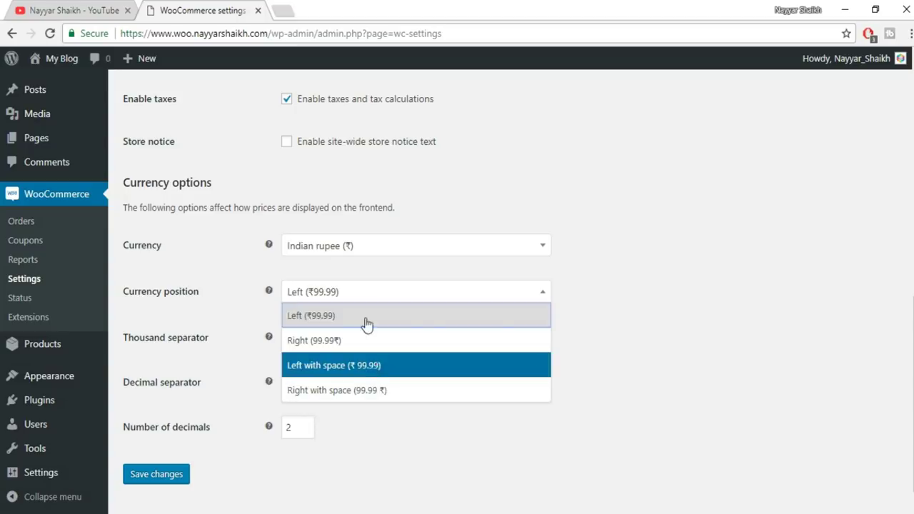
pyautogui.click(344, 322)
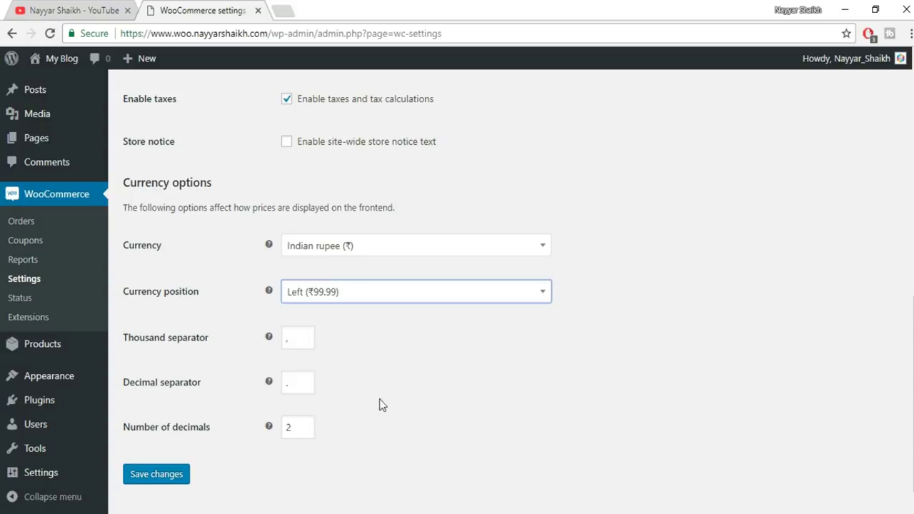
pyautogui.doubleClick(290, 426)
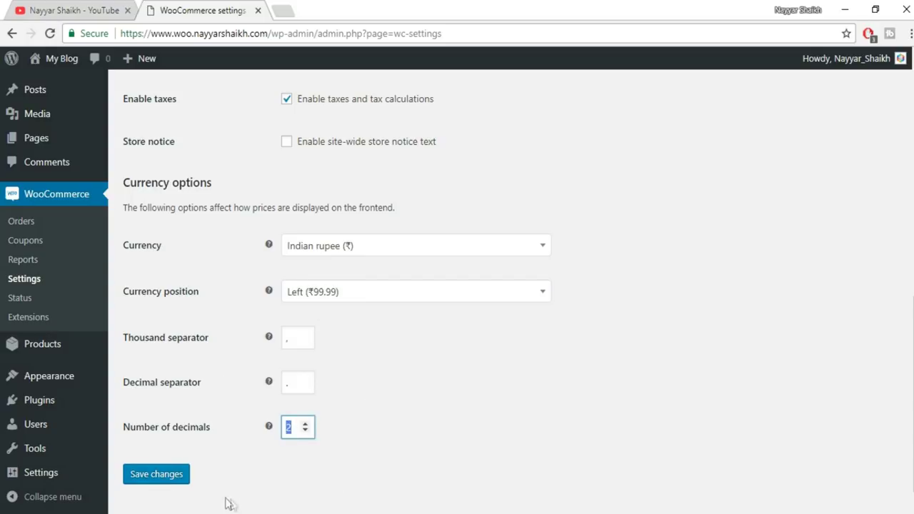
pyautogui.click(160, 475)
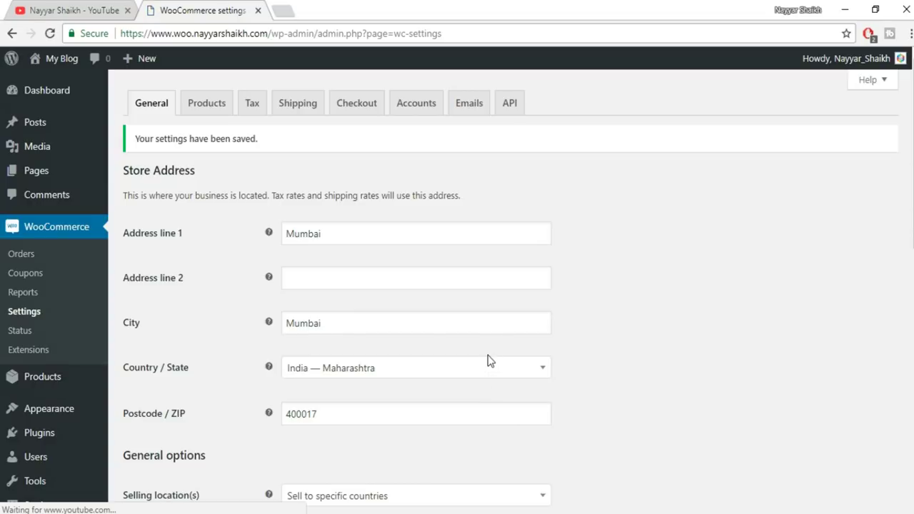
pyautogui.scroll(-1, 219, 330)
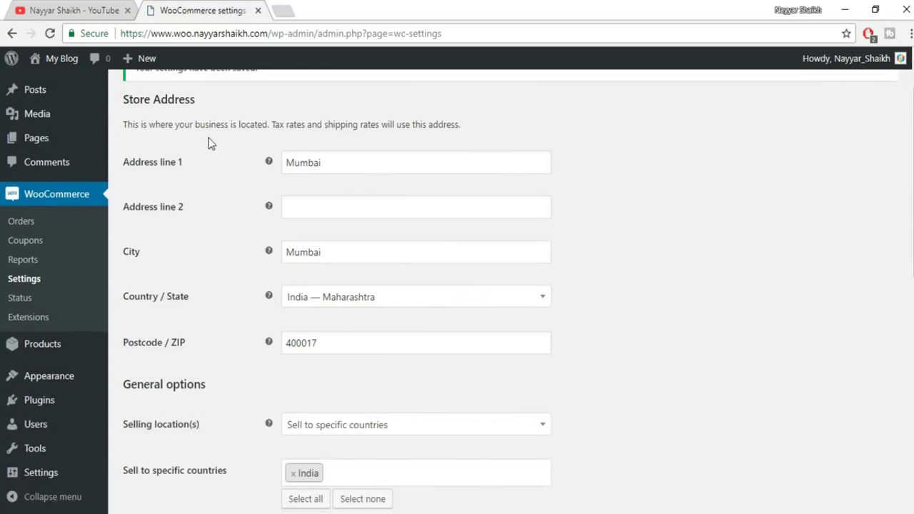
pyautogui.scroll(1, 233, 254)
# Step: Open the store's product settings and set the weight unit to g
pyautogui.click(207, 105)
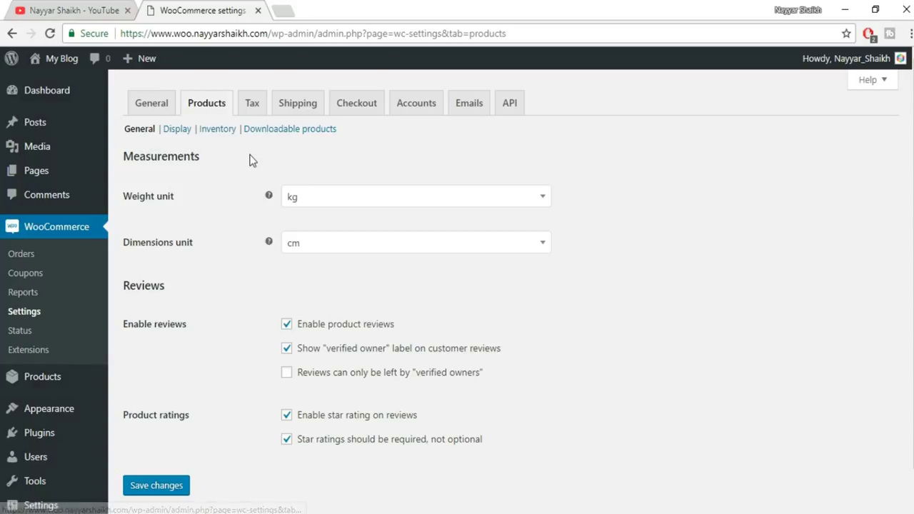
pyautogui.scroll(-1, 214, 192)
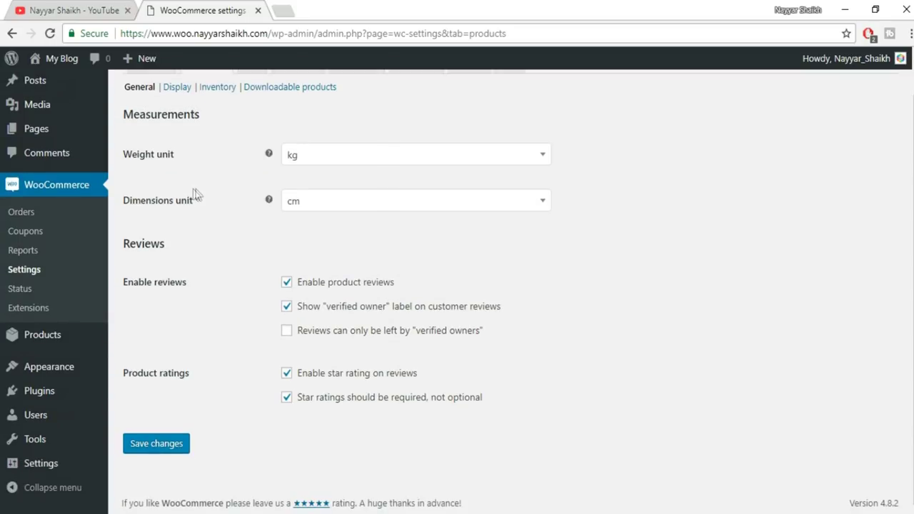
pyautogui.click(321, 160)
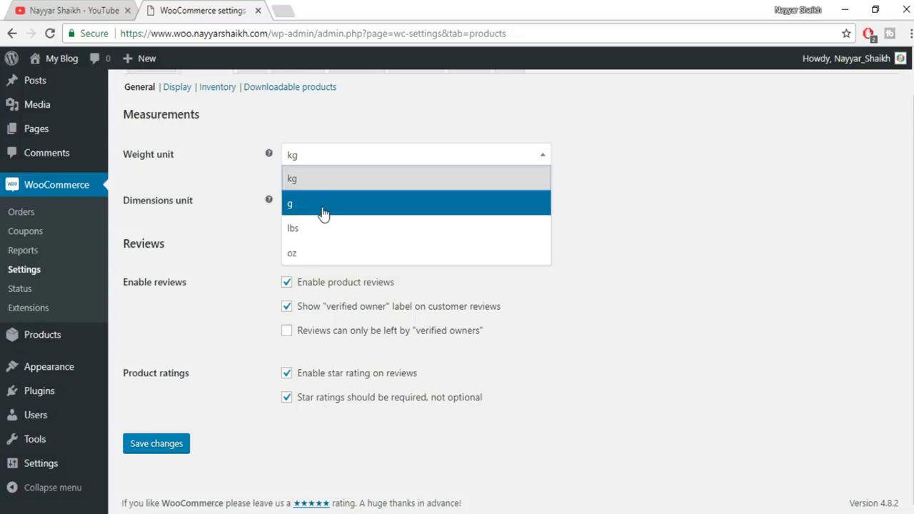
pyautogui.click(322, 209)
pyautogui.click(335, 162)
pyautogui.click(618, 153)
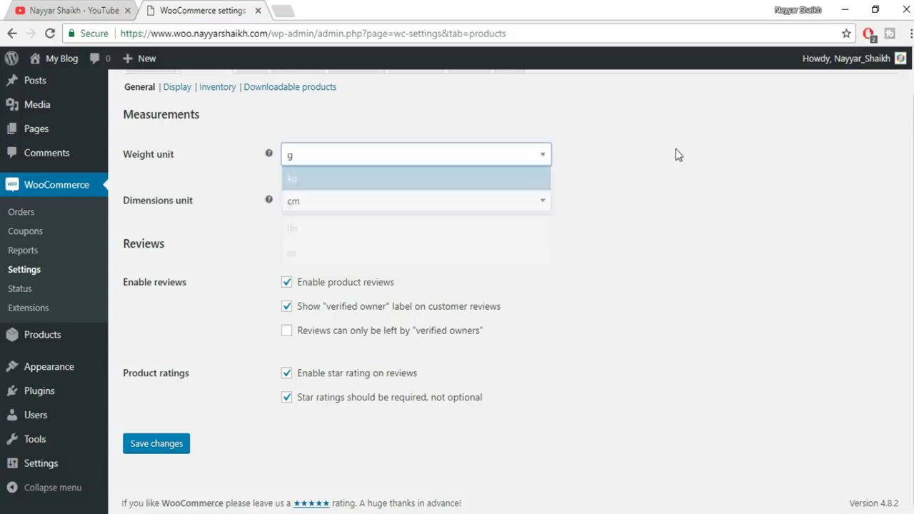
# Step: Switch the weight unit for products back to kg
pyautogui.click(422, 163)
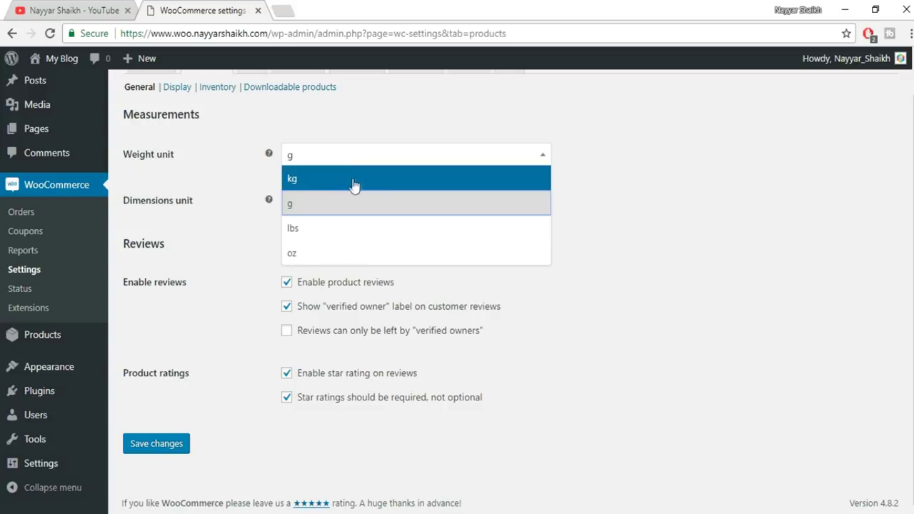
pyautogui.click(379, 179)
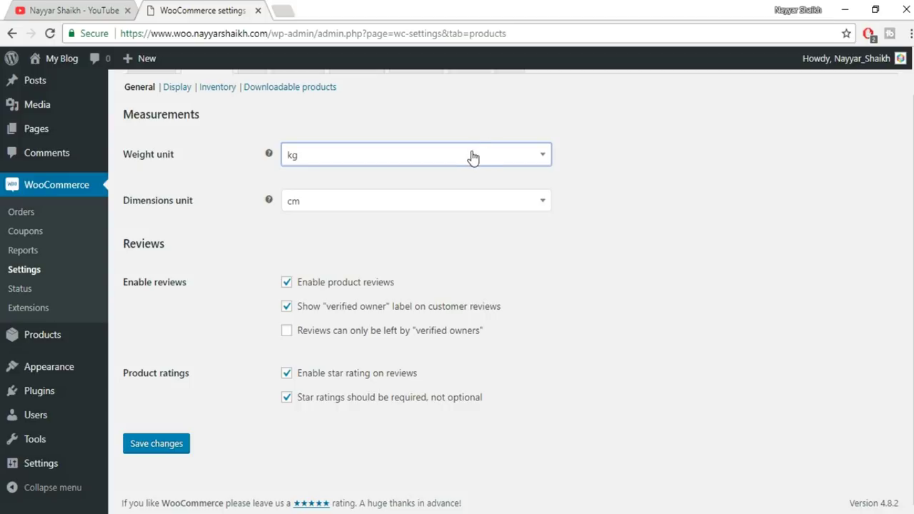
pyautogui.click(423, 164)
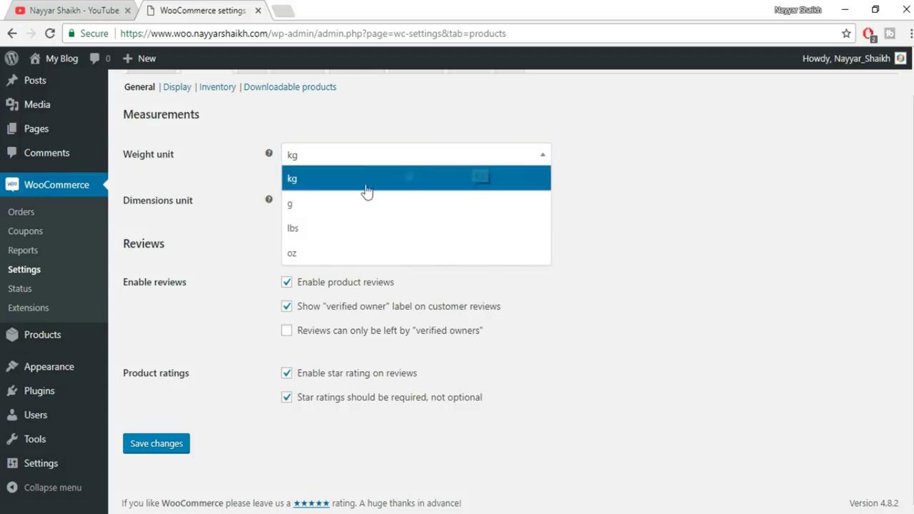
pyautogui.click(329, 182)
# Step: Set the weight unit to g and keep the dimensions unit as cm
pyautogui.click(347, 157)
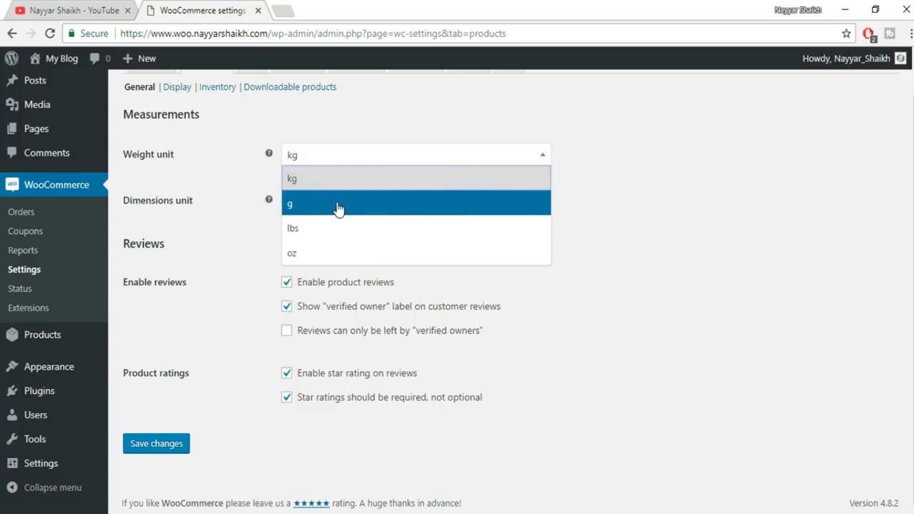
pyautogui.click(314, 206)
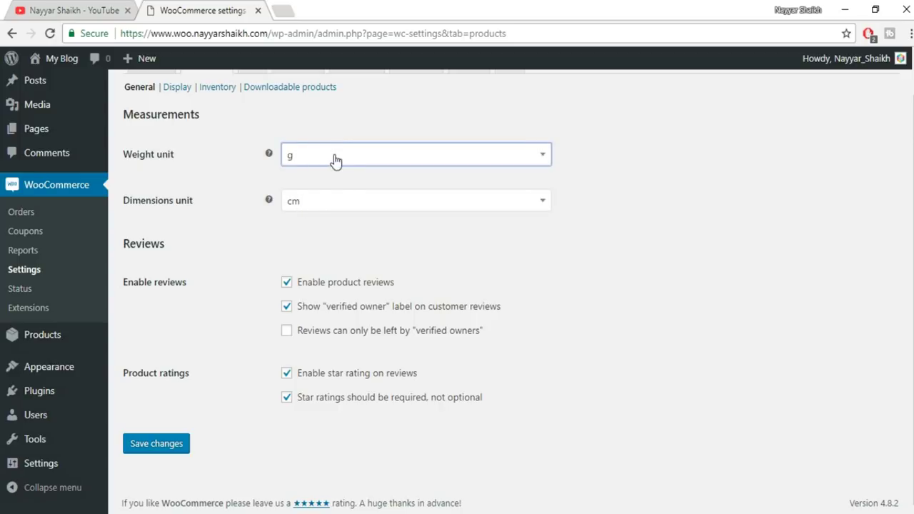
pyautogui.click(357, 205)
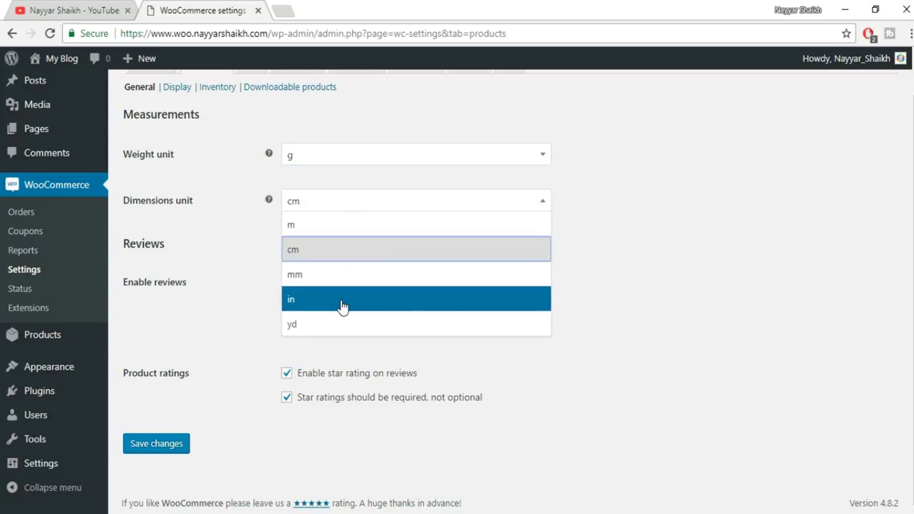
pyautogui.click(344, 255)
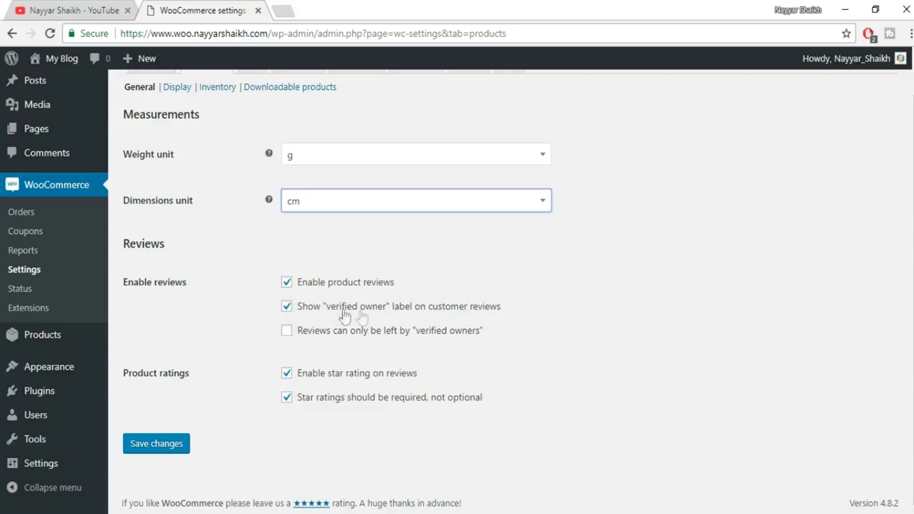
# Step: Try restricting reviews to "verified owners", turn that restriction off again, and save the product settings
pyautogui.moveTo(327, 309); pyautogui.dragTo(382, 313)
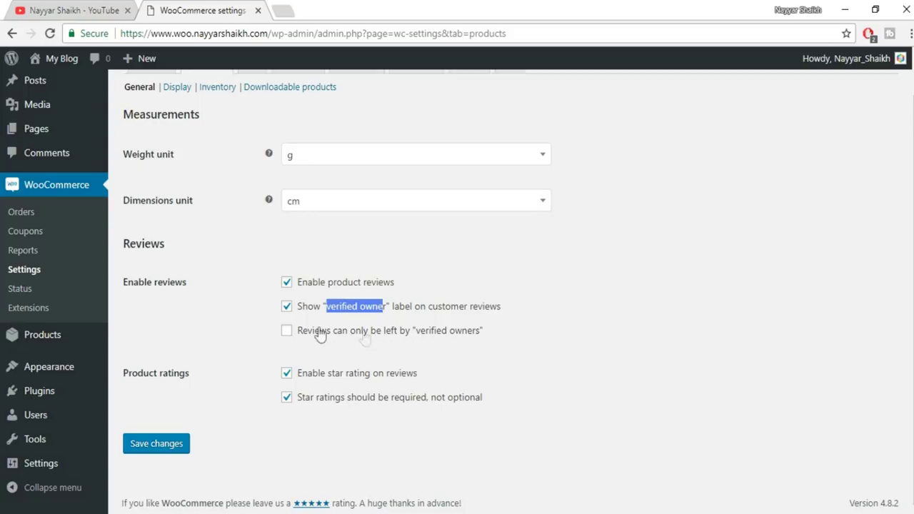
pyautogui.click(339, 340)
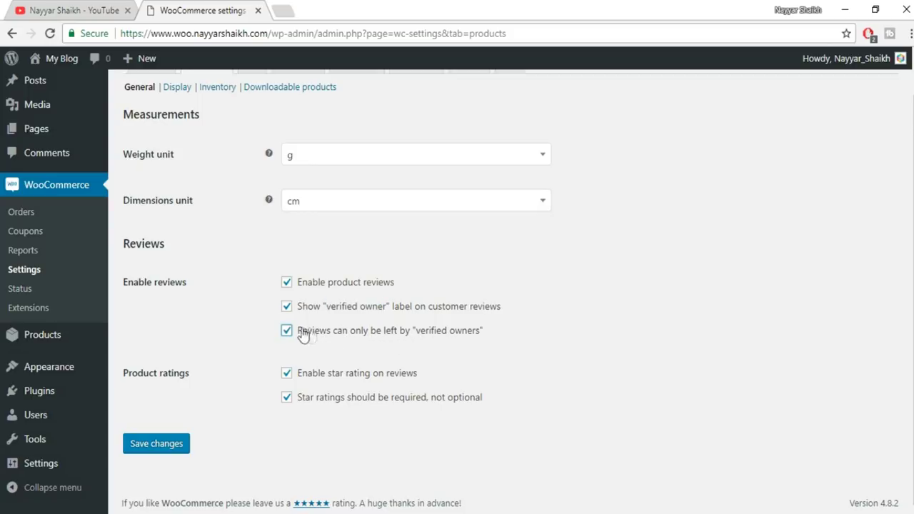
pyautogui.click(303, 333)
pyautogui.click(143, 448)
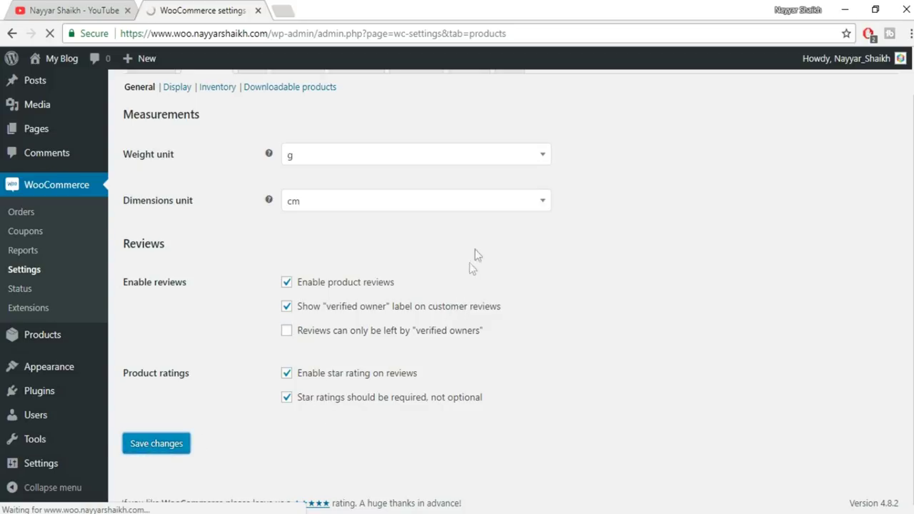
# Step: Open the product display settings, review the available pages, and keep Shop as the shop page
pyautogui.click(175, 129)
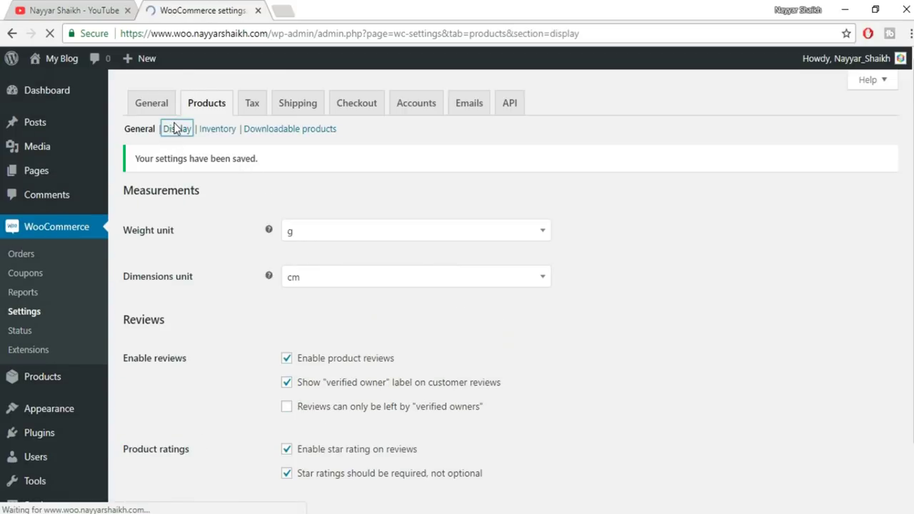
pyautogui.click(450, 203)
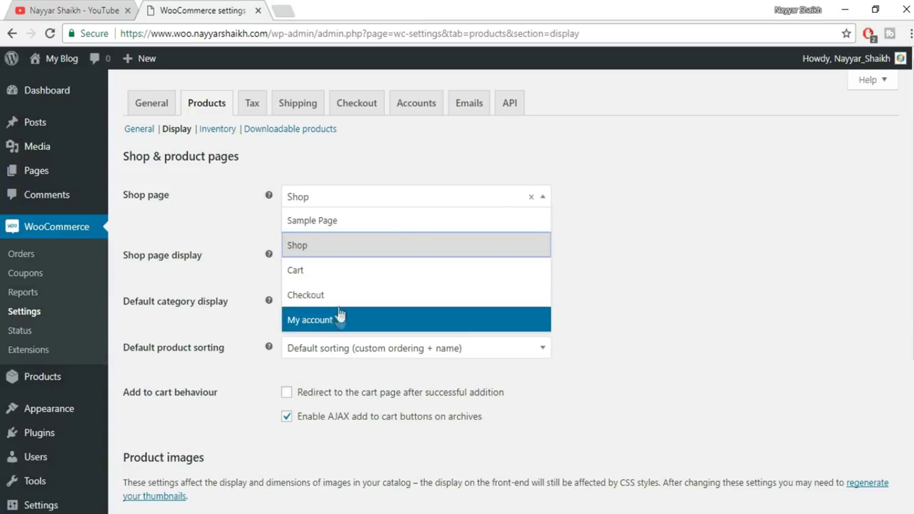
pyautogui.click(369, 254)
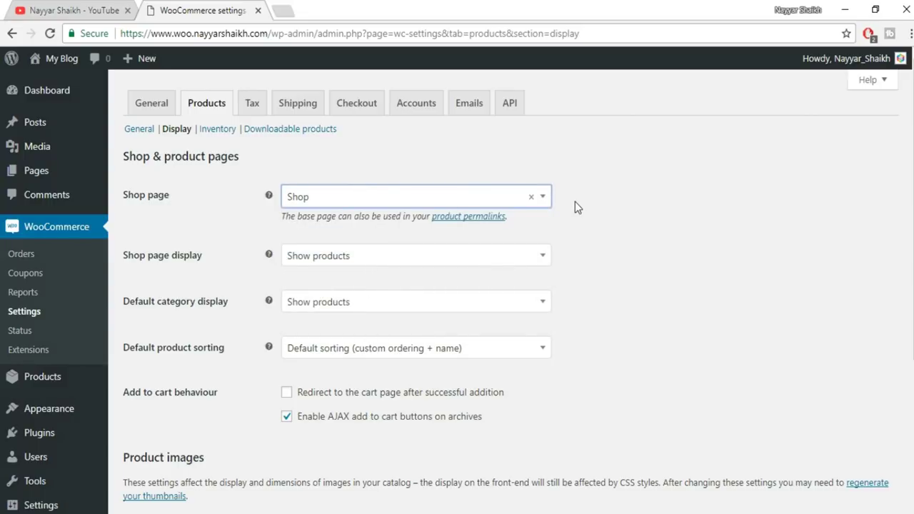
pyautogui.click(448, 203)
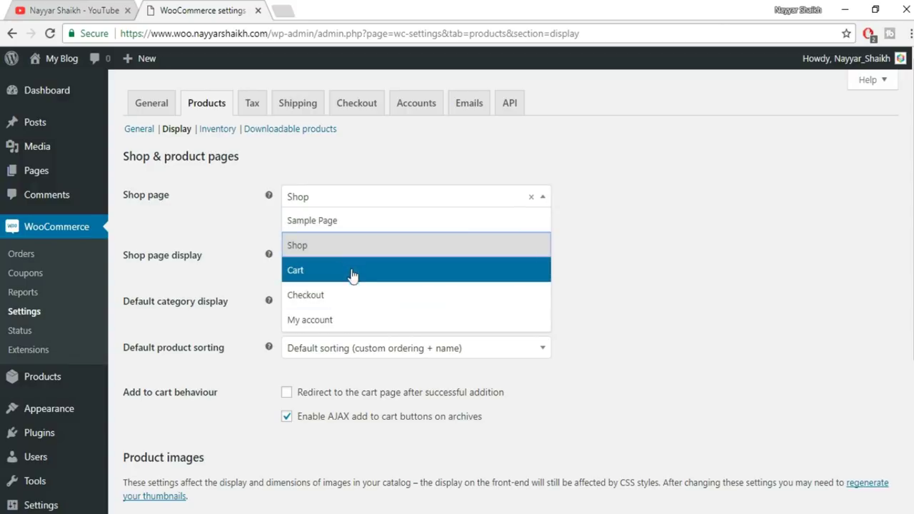
pyautogui.click(734, 234)
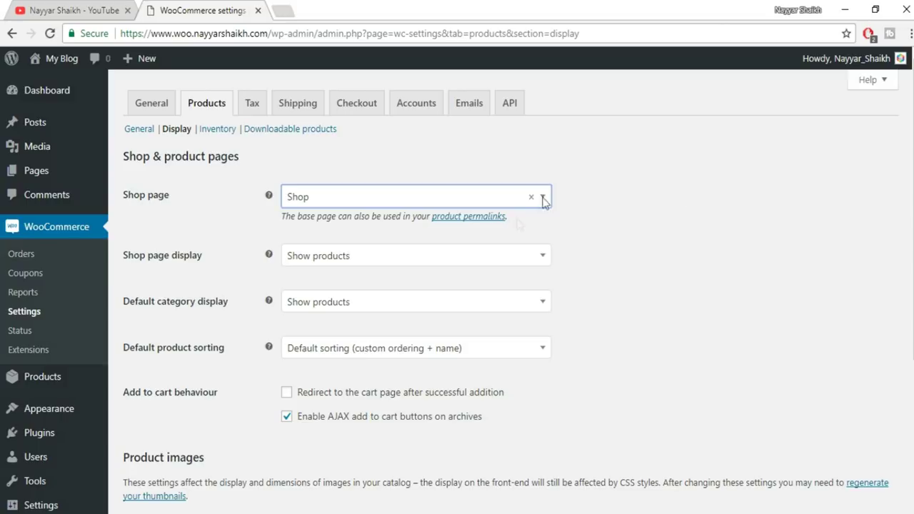
pyautogui.click(439, 202)
pyautogui.click(641, 250)
# Step: Review the shop page display choices and keep the option "Show products"
pyautogui.scroll(-2, 610, 247)
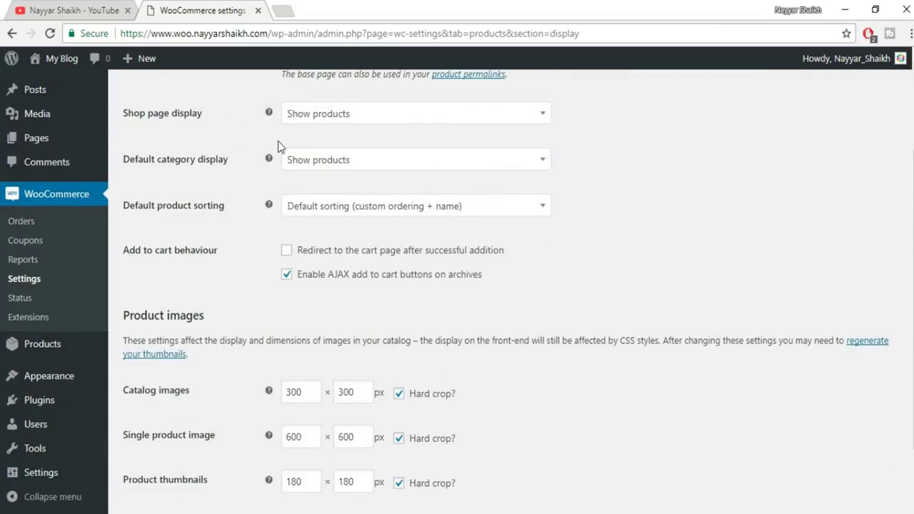
pyautogui.click(358, 127)
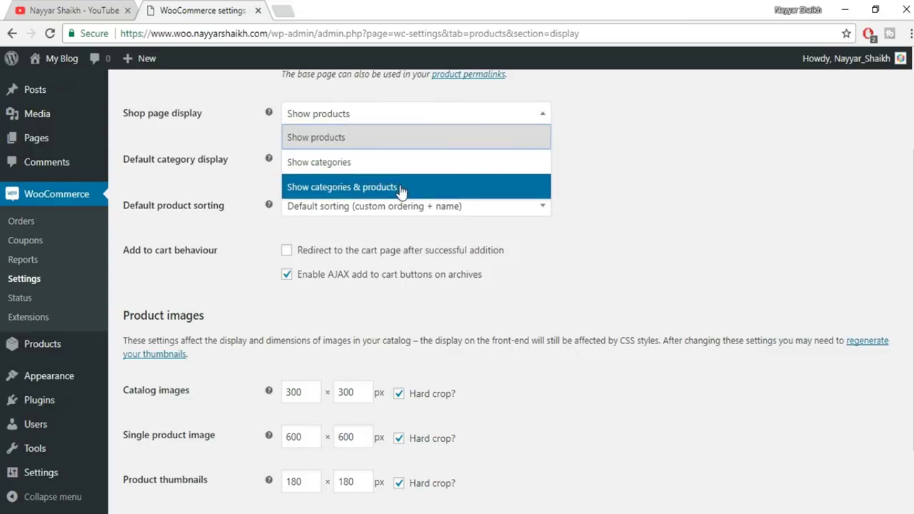
pyautogui.click(347, 138)
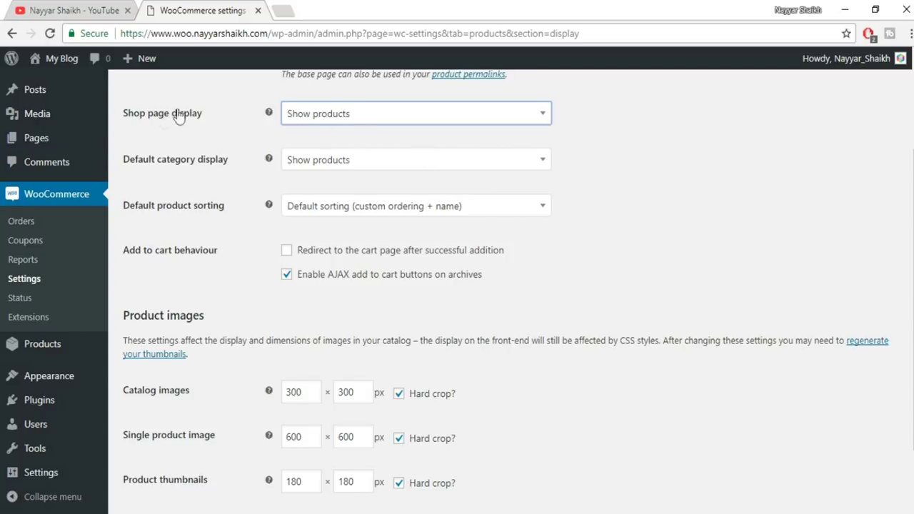
pyautogui.click(378, 120)
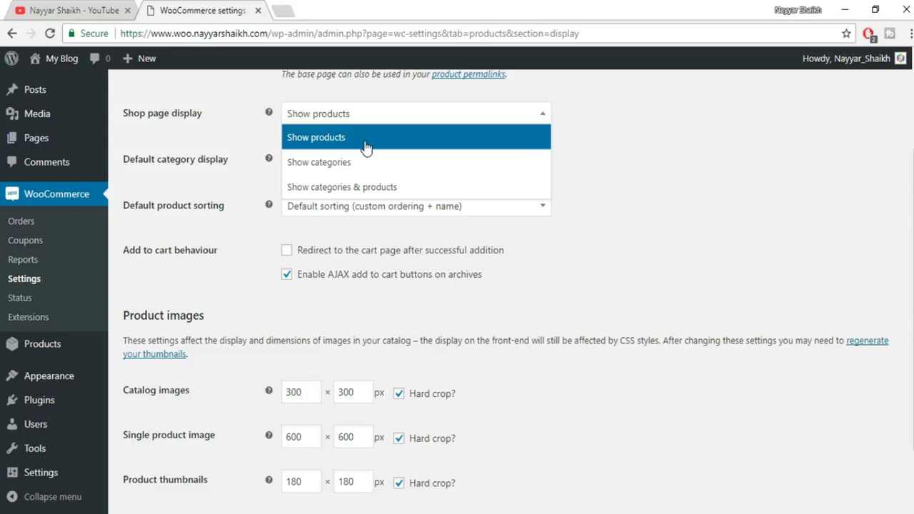
pyautogui.click(365, 141)
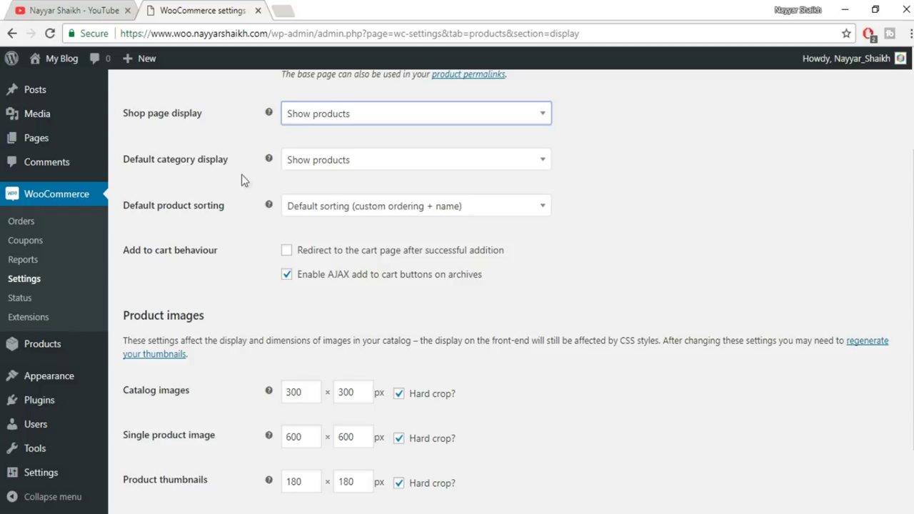
# Step: Keep the default category display on "Show products" and the product sorting on "Default sorting (custom ordering + name)"
pyautogui.click(391, 169)
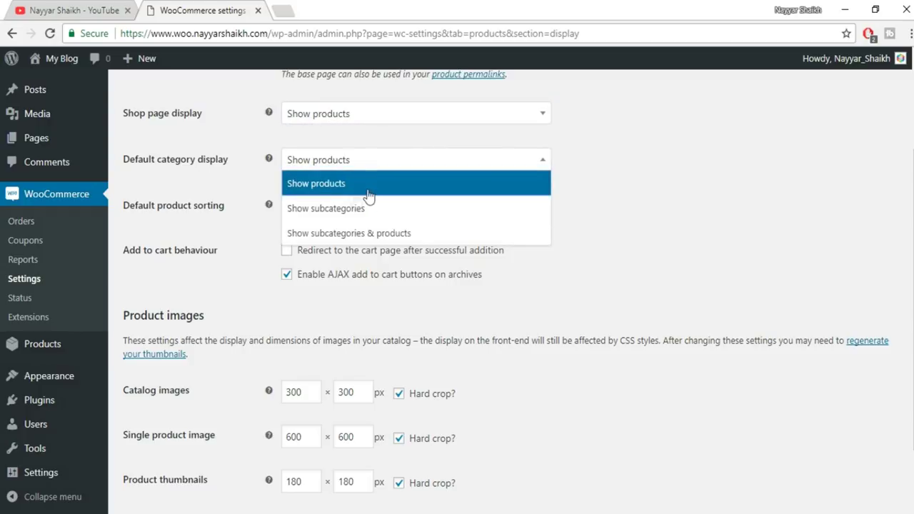
pyautogui.click(367, 188)
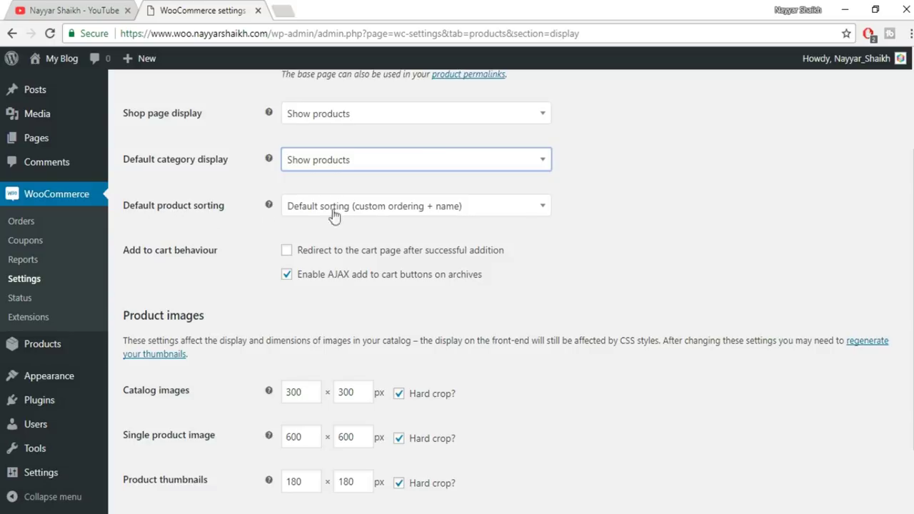
pyautogui.click(382, 210)
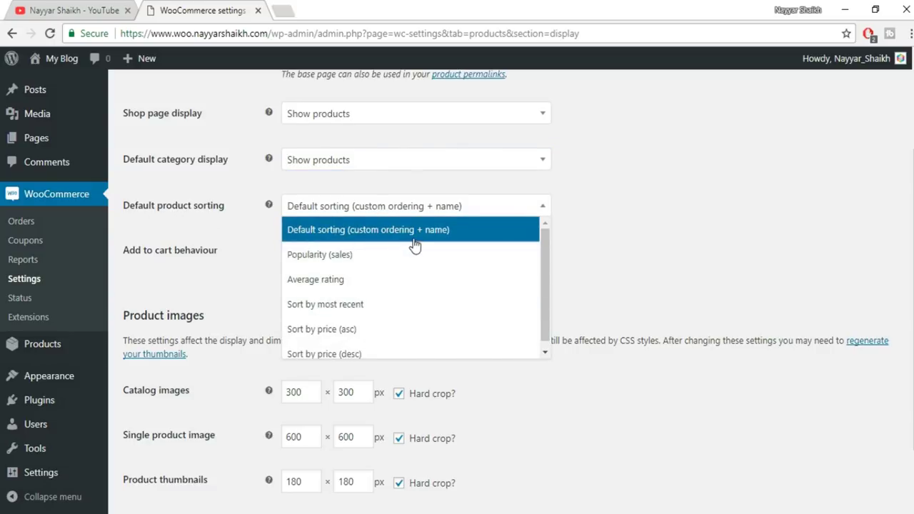
pyautogui.scroll(-1, 396, 287)
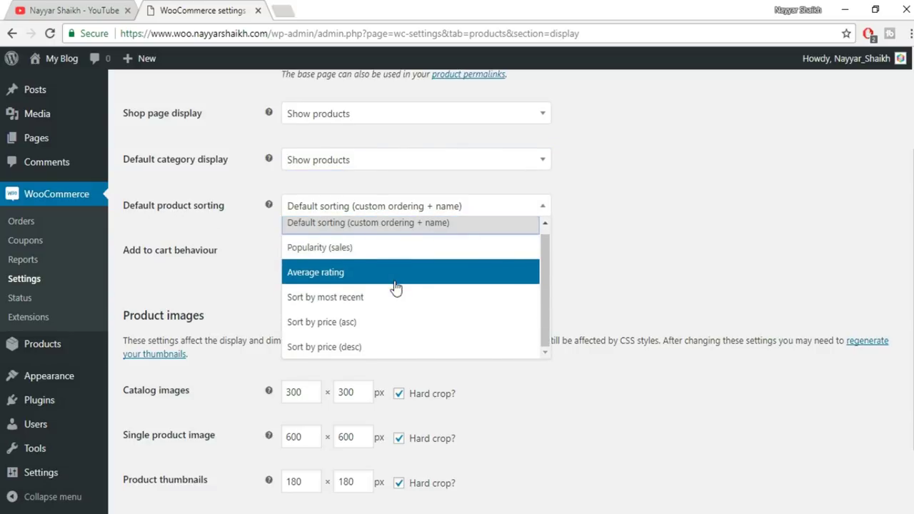
pyautogui.click(687, 210)
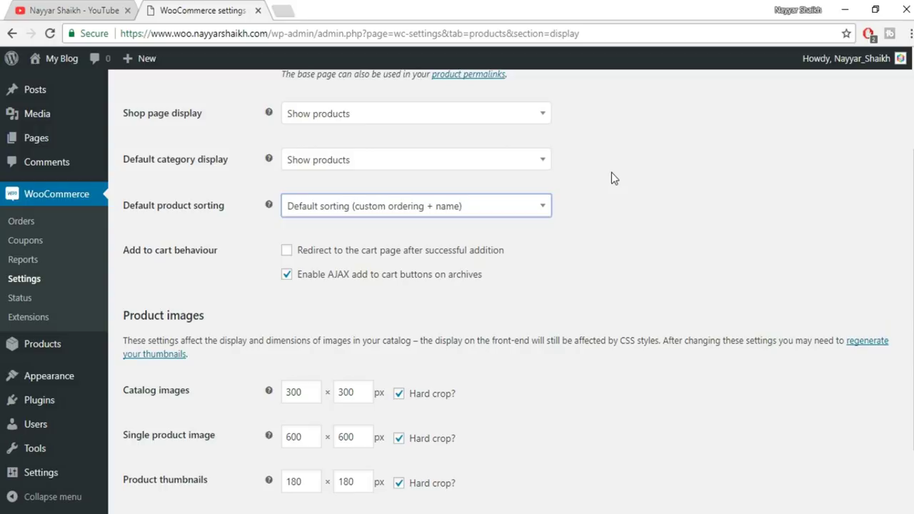
# Step: Set the default product sorting to "Popularity (sales)" and save the product display settings
pyautogui.click(468, 214)
pyautogui.click(557, 259)
pyautogui.click(389, 209)
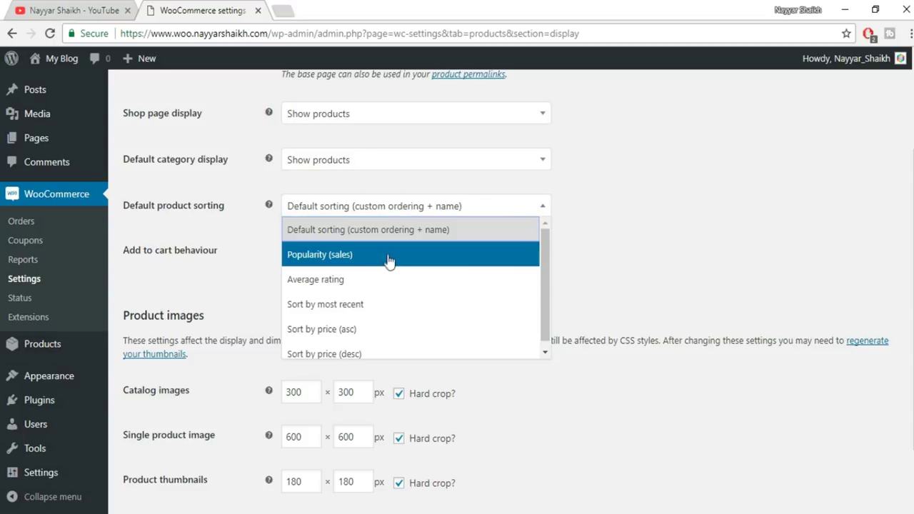
pyautogui.click(331, 259)
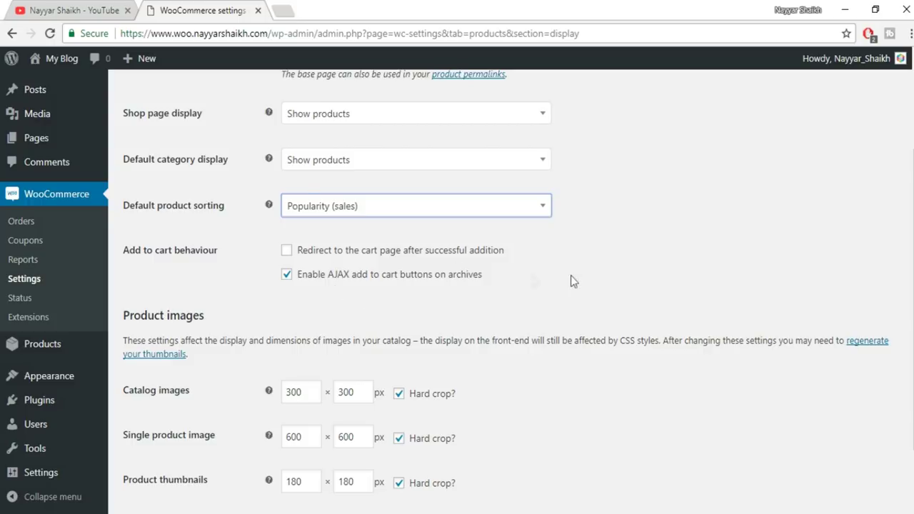
pyautogui.scroll(-2, 582, 281)
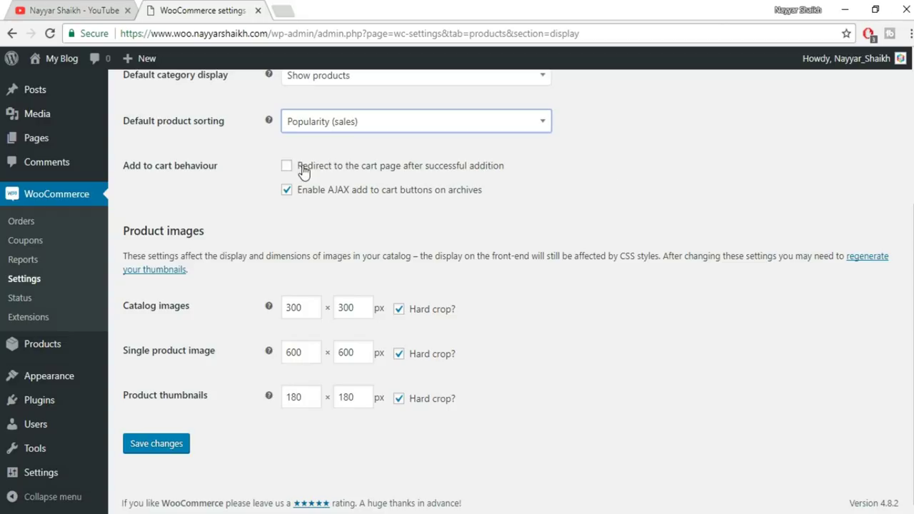
pyautogui.click(176, 443)
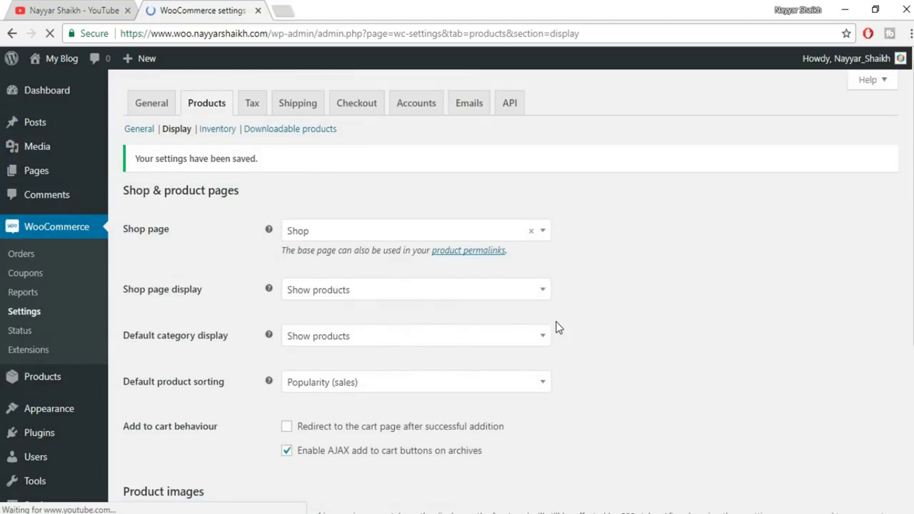
# Step: Open the product inventory settings, try stock management switched off, and enable it again
pyautogui.click(219, 129)
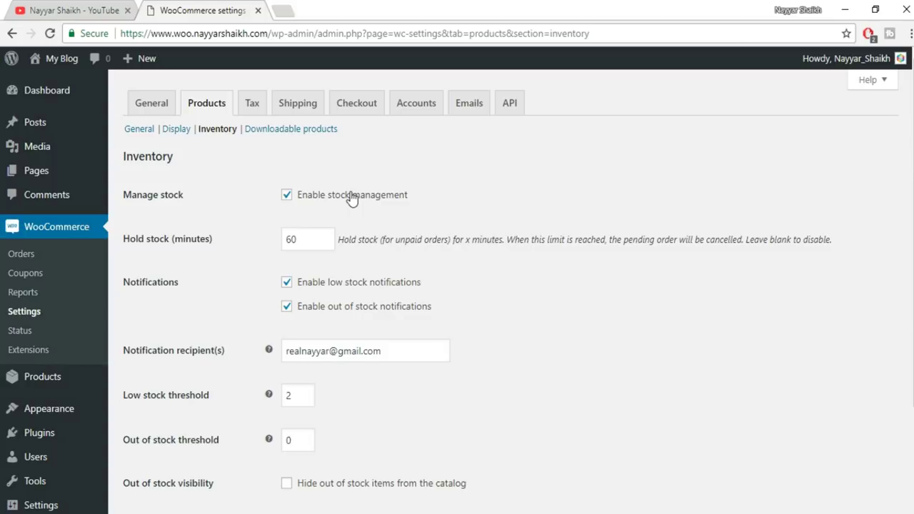
pyautogui.click(318, 198)
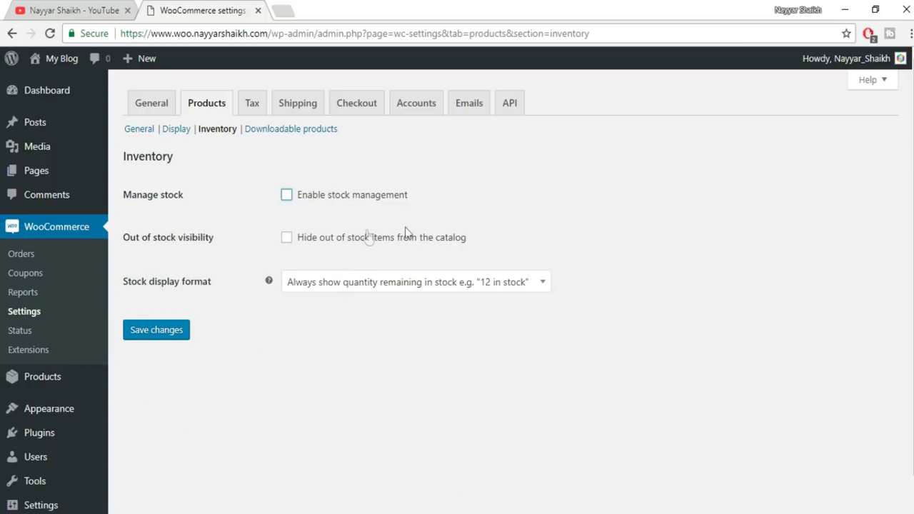
pyautogui.click(321, 198)
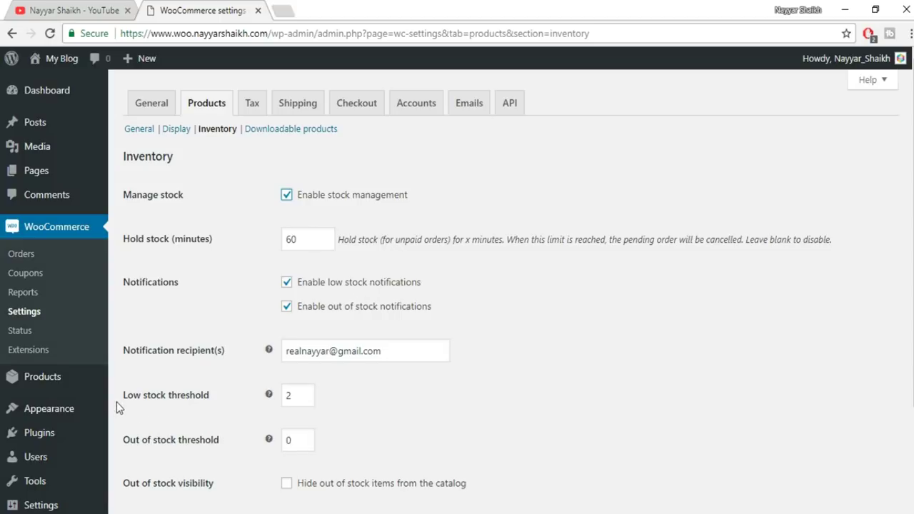
# Step: Review the stock notification recipient and set the low stock threshold to 10
pyautogui.doubleClick(288, 397)
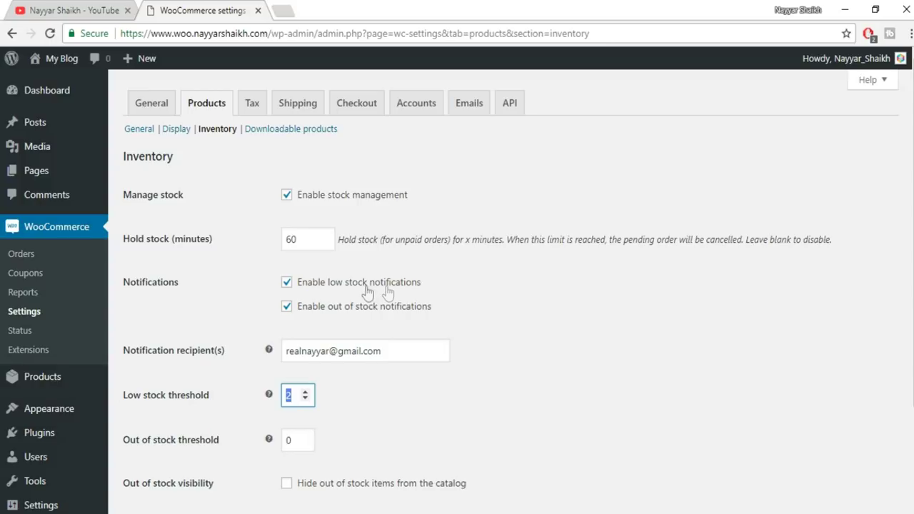
pyautogui.moveTo(402, 353); pyautogui.dragTo(270, 346)
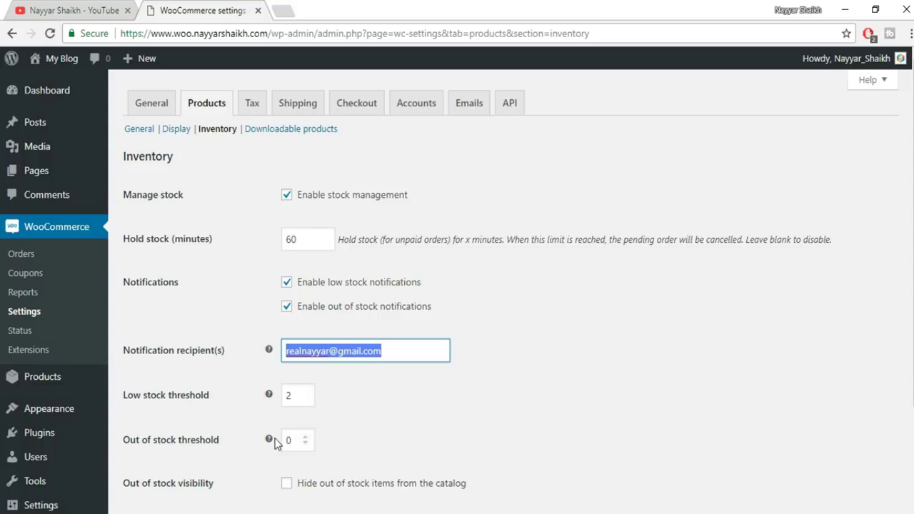
pyautogui.click(305, 391)
pyautogui.click(305, 392)
pyautogui.click(304, 392)
pyautogui.click(304, 391)
pyautogui.click(305, 392)
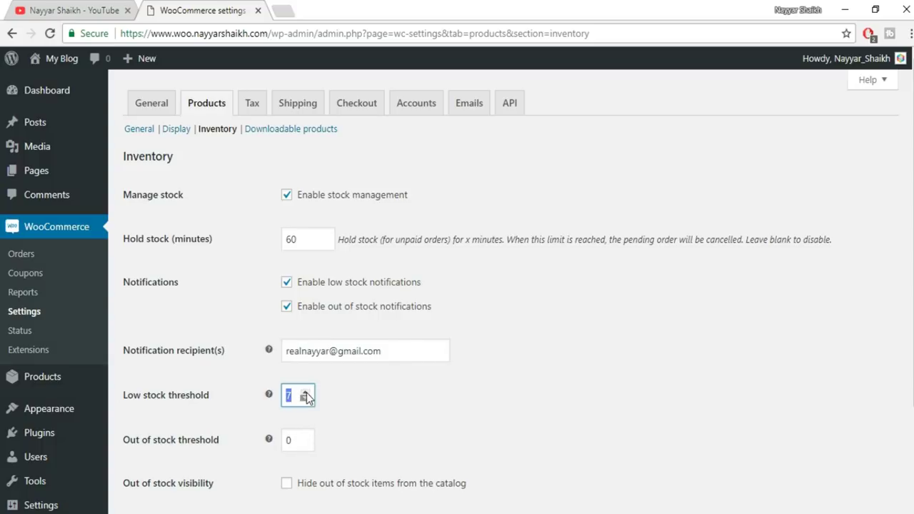
pyautogui.click(305, 391)
pyautogui.click(305, 391)
pyautogui.click(305, 391)
# Step: Hide out of stock items from the catalog and save the inventory settings
pyautogui.scroll(-1, 459, 402)
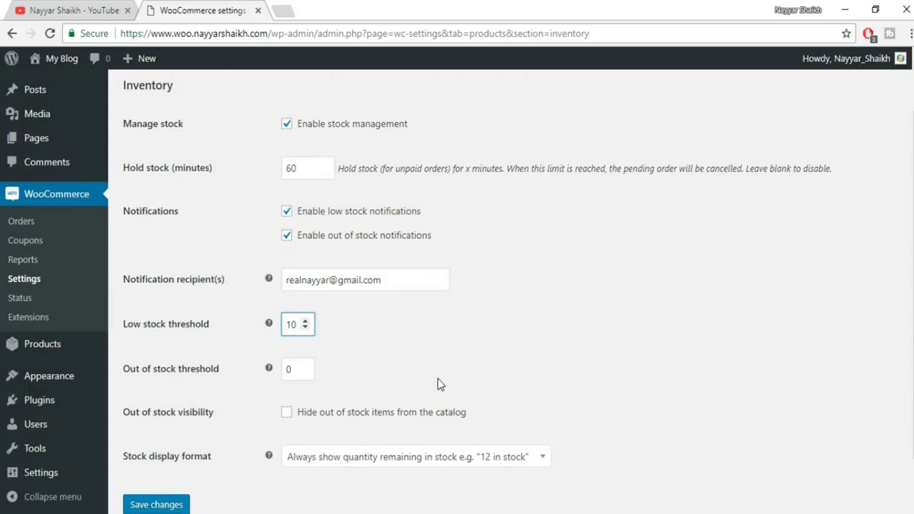
pyautogui.scroll(-1, 438, 379)
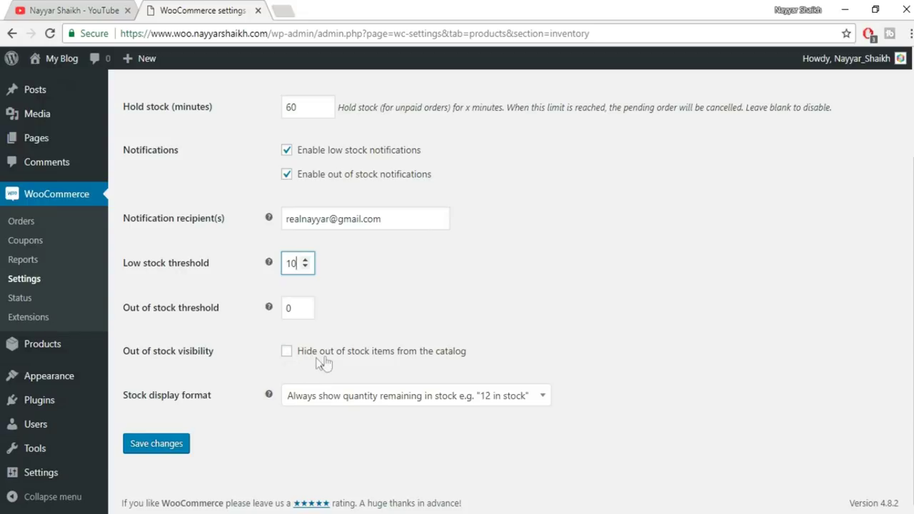
pyautogui.click(289, 353)
pyautogui.click(289, 353)
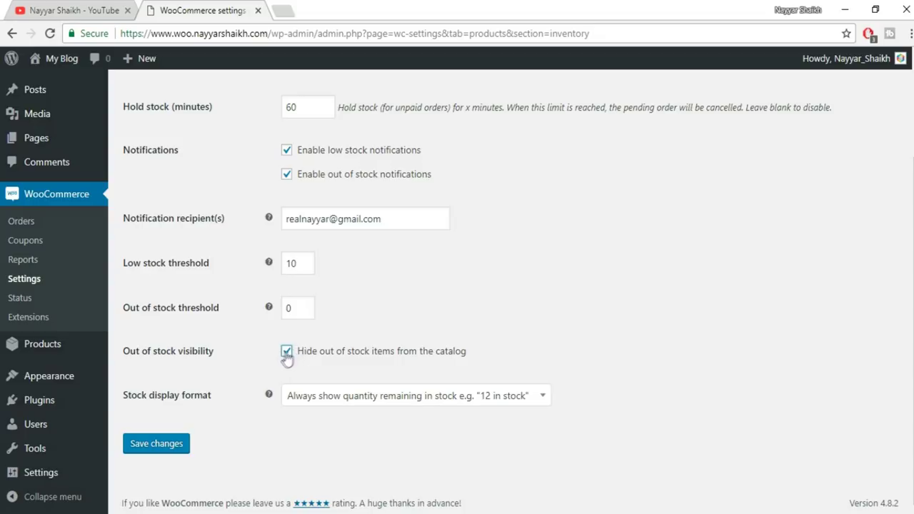
pyautogui.click(172, 447)
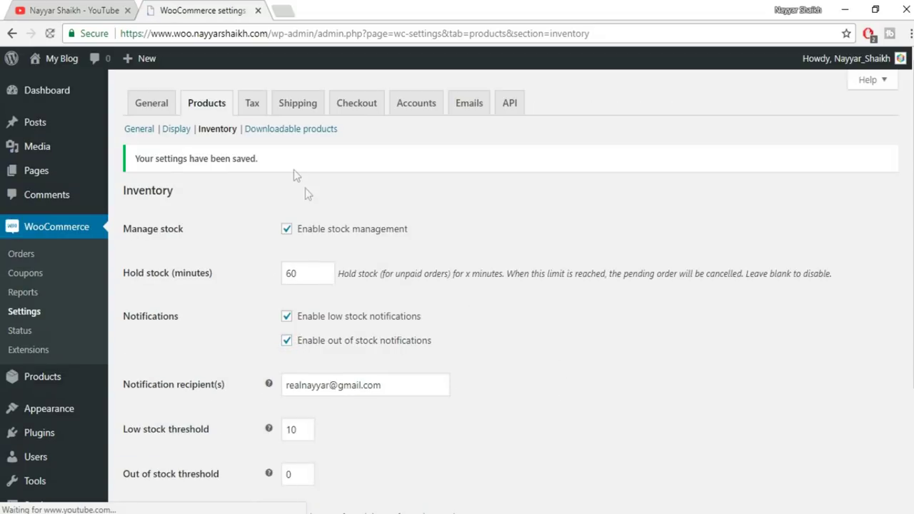
# Step: In the downloadable product settings, keep "Force downloads" as the file download method, require login for downloads, and save
pyautogui.click(302, 131)
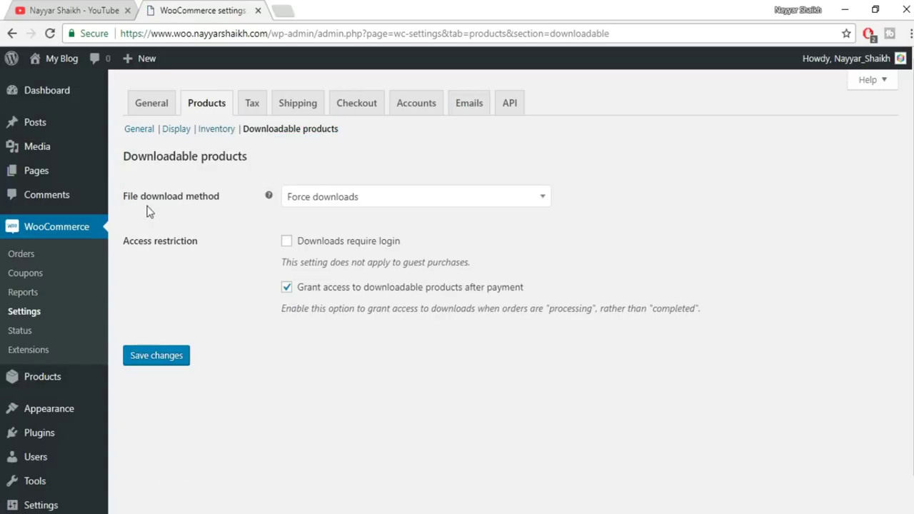
pyautogui.click(357, 206)
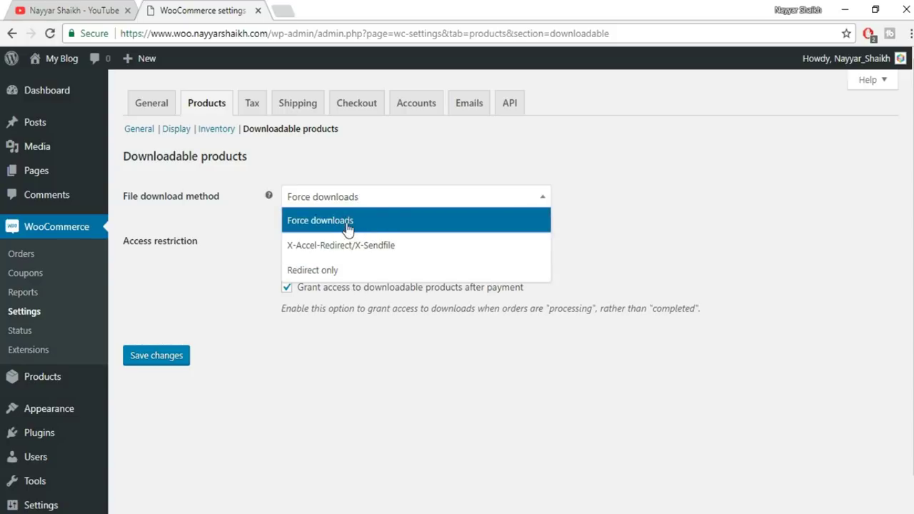
pyautogui.click(361, 223)
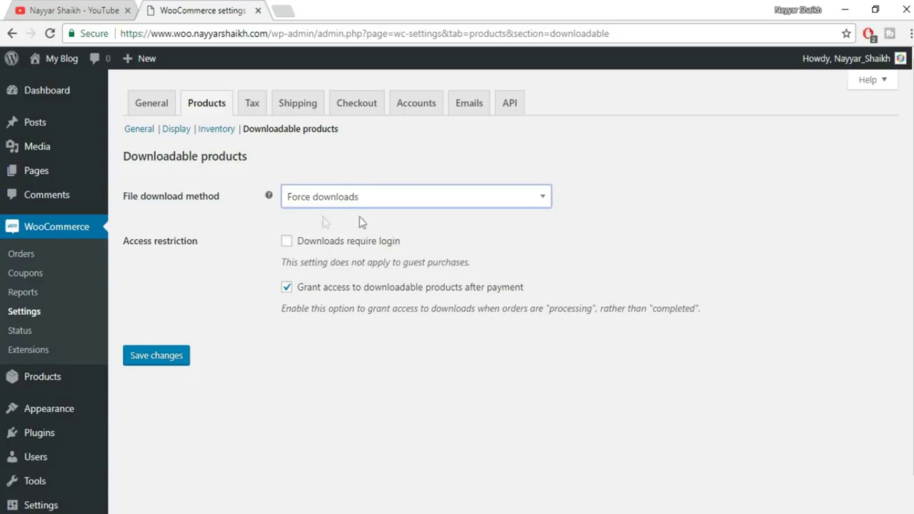
pyautogui.click(341, 207)
pyautogui.click(337, 229)
pyautogui.click(287, 243)
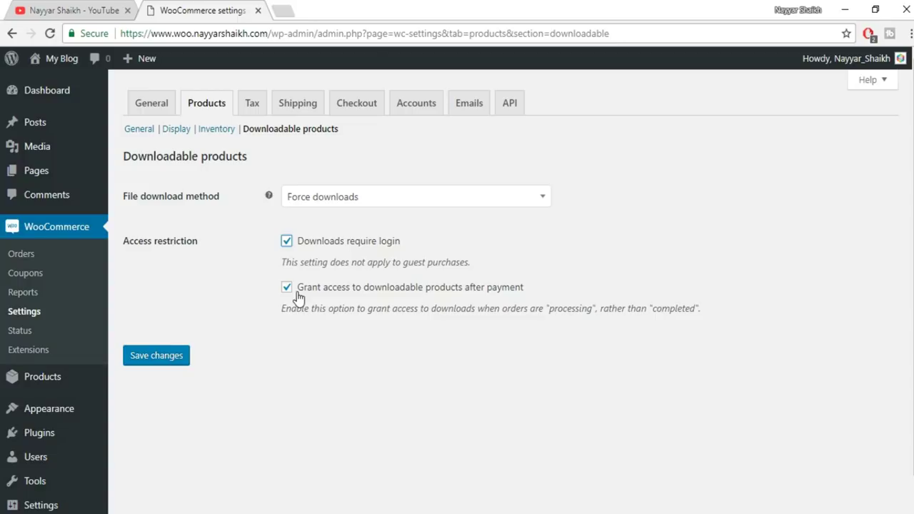
pyautogui.click(159, 357)
# Step: Open the store's tax options and keep prices entered exclusive of tax
pyautogui.click(252, 109)
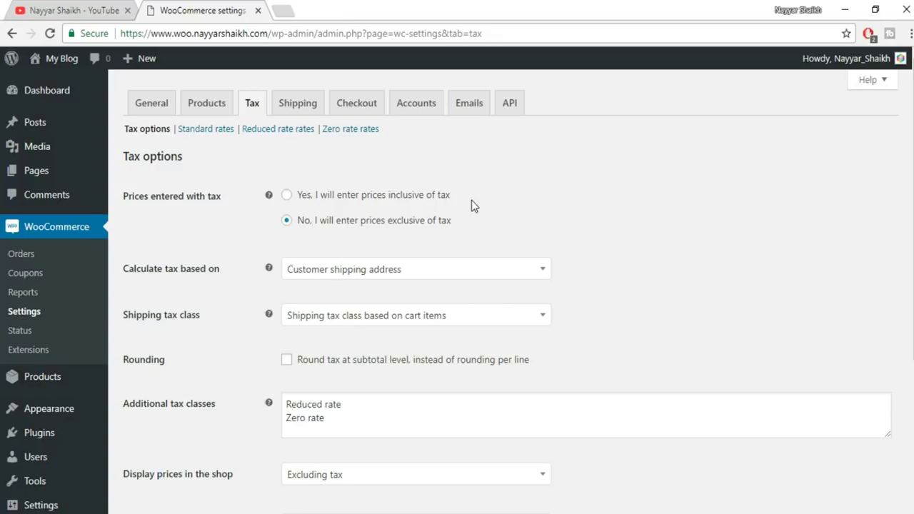
pyautogui.click(377, 201)
pyautogui.click(348, 221)
# Step: Calculate tax based on the customer billing address and keep the shipping tax class based on cart items
pyautogui.click(387, 276)
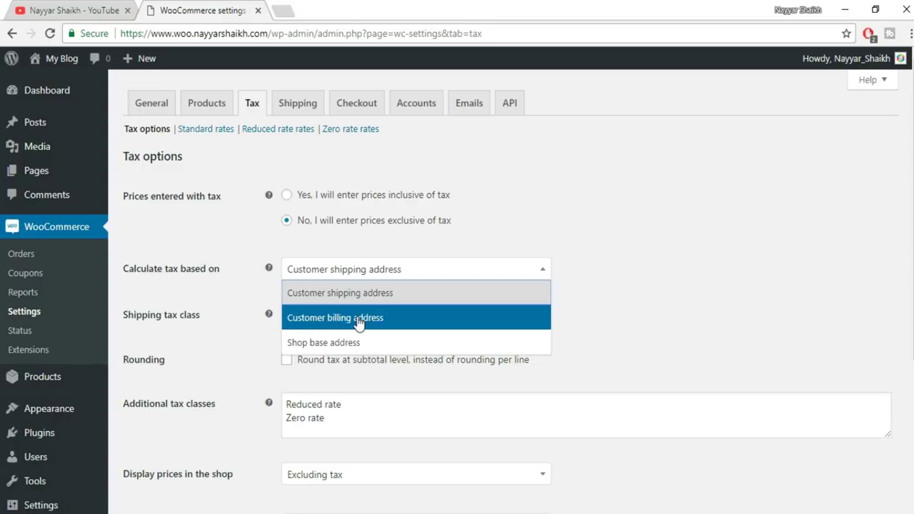
pyautogui.click(335, 324)
pyautogui.scroll(-1, 714, 293)
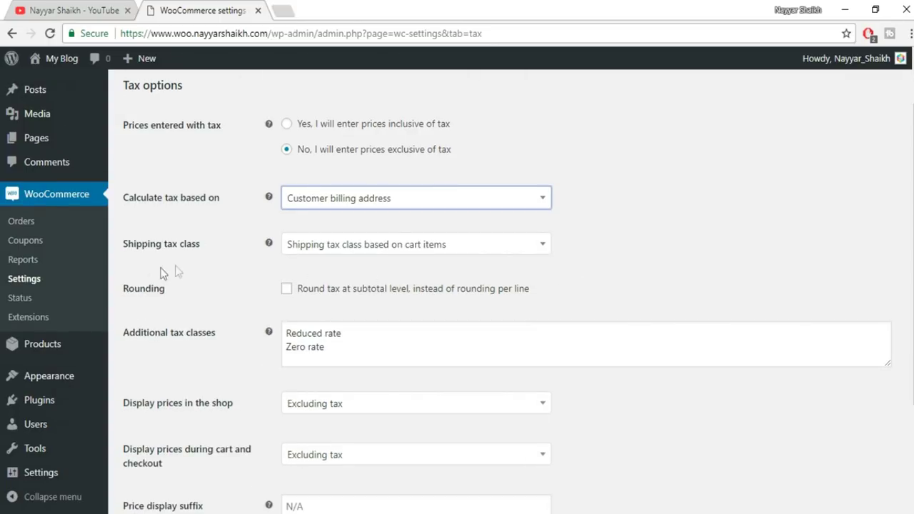
pyautogui.click(354, 247)
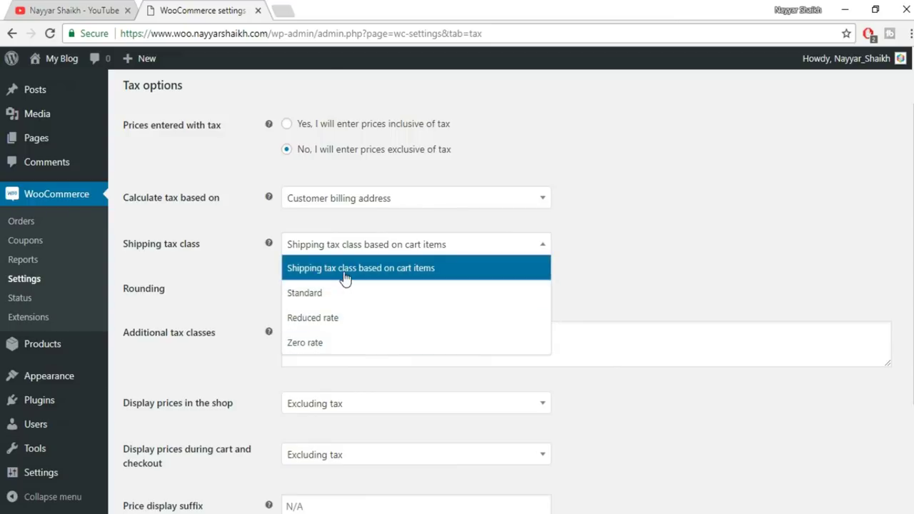
pyautogui.click(369, 270)
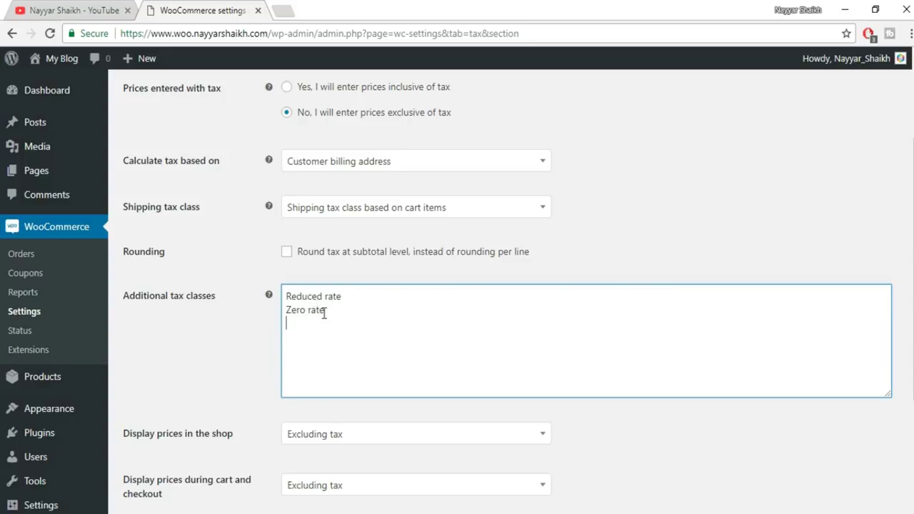
# Step: Add "GST" on a new line of the additional tax classes, below "Zero rate"
pyautogui.press('Return')
pyautogui.write('GST')
pyautogui.scroll(-3, 483, 342)
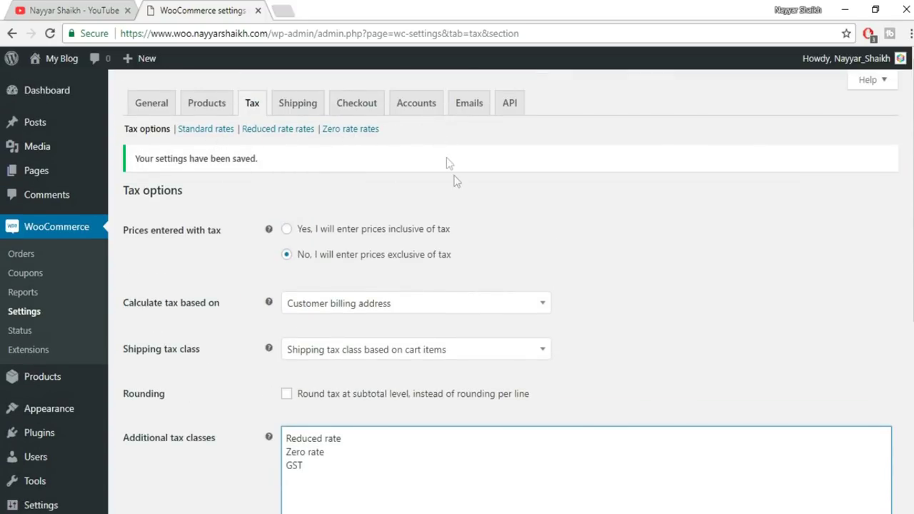
# Step: Keep the shop price display on "Excluding tax" and save the tax options
pyautogui.scroll(-5, 367, 383)
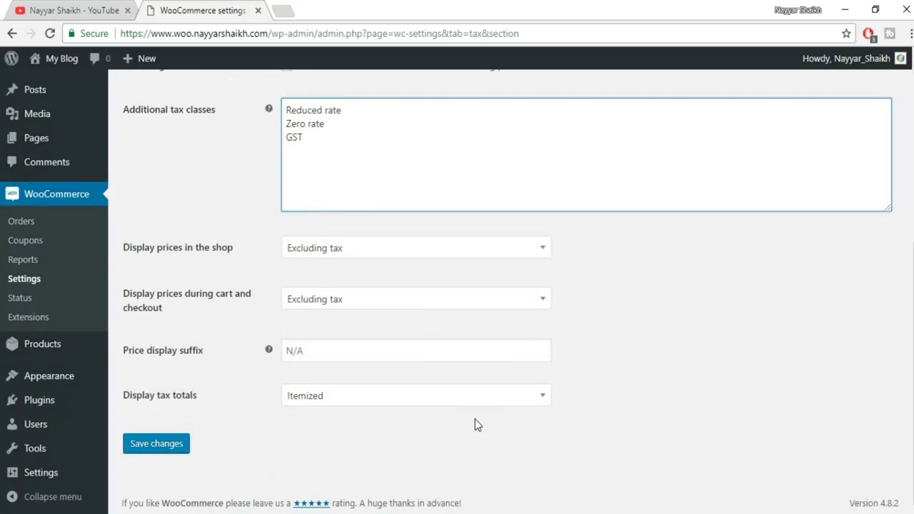
pyautogui.scroll(5, 475, 421)
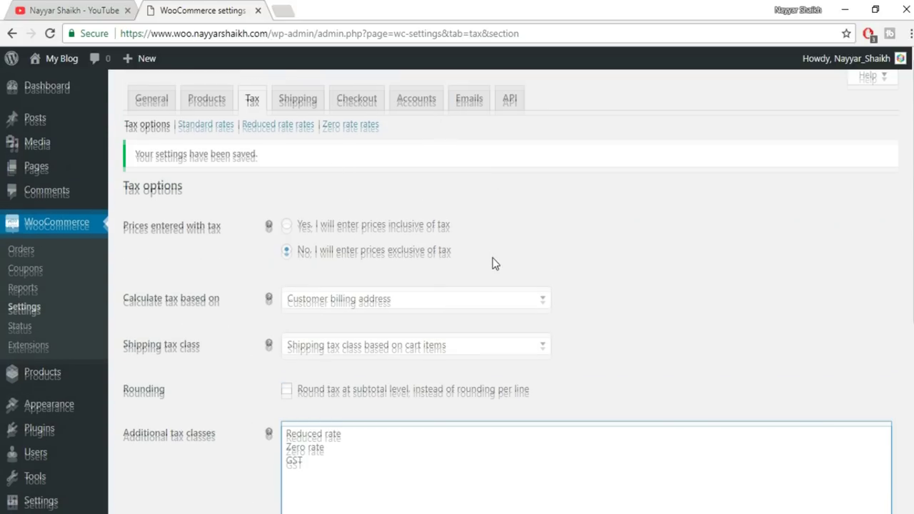
pyautogui.scroll(-5, 494, 257)
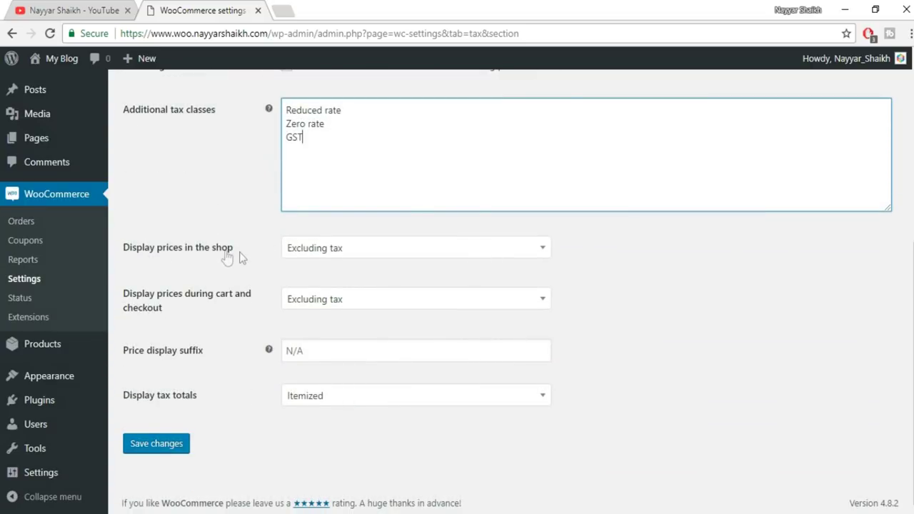
pyautogui.click(404, 254)
pyautogui.click(353, 300)
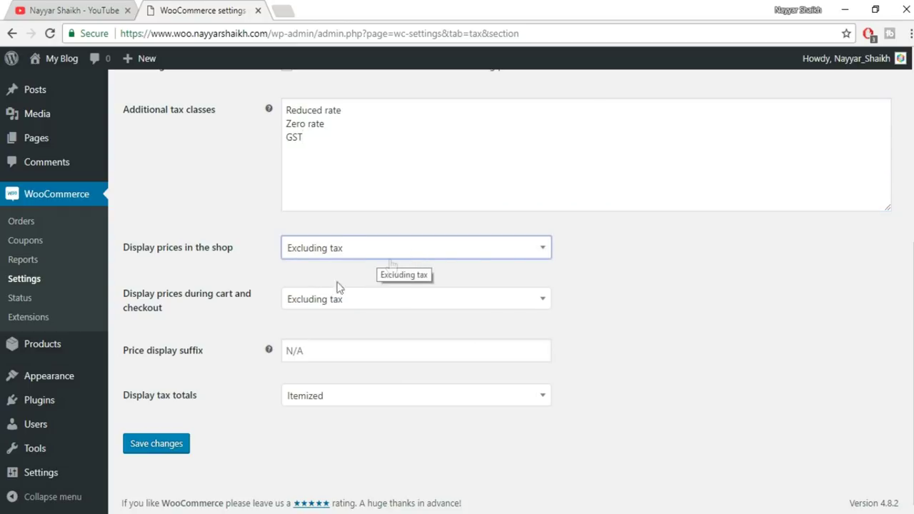
pyautogui.click(181, 450)
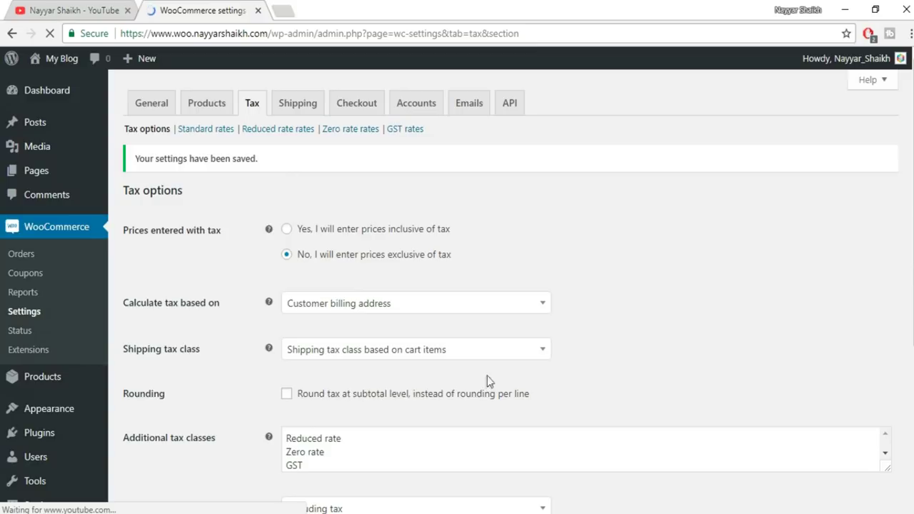
# Step: Open the GST tax rates and insert a new rate row for India with country code IN
pyautogui.click(403, 133)
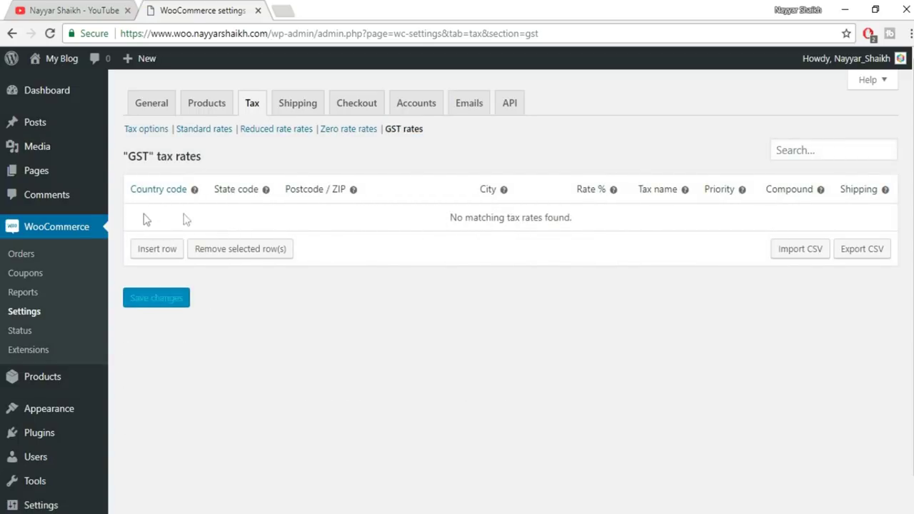
pyautogui.click(157, 249)
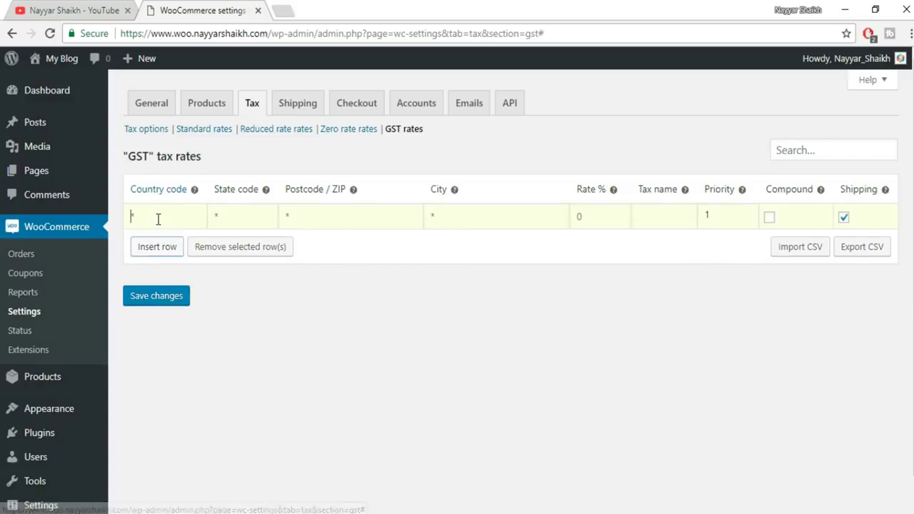
pyautogui.click(176, 205)
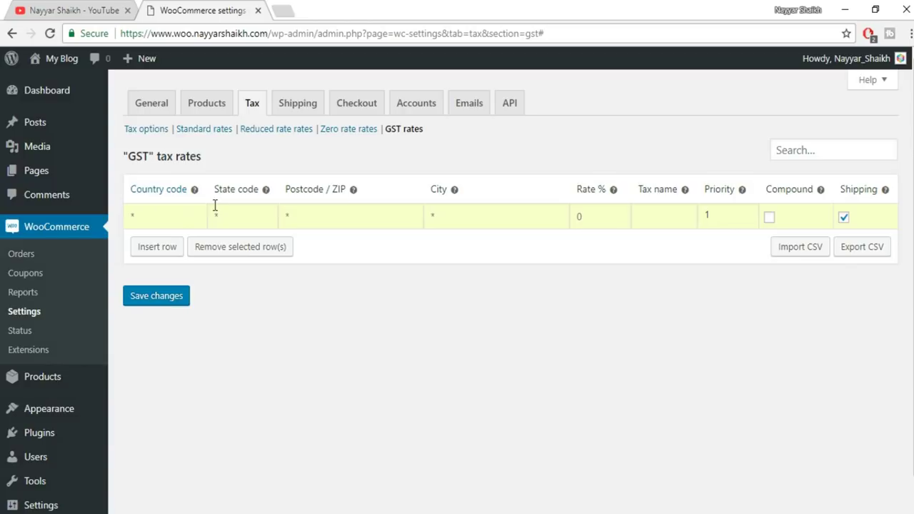
pyautogui.write('IN')
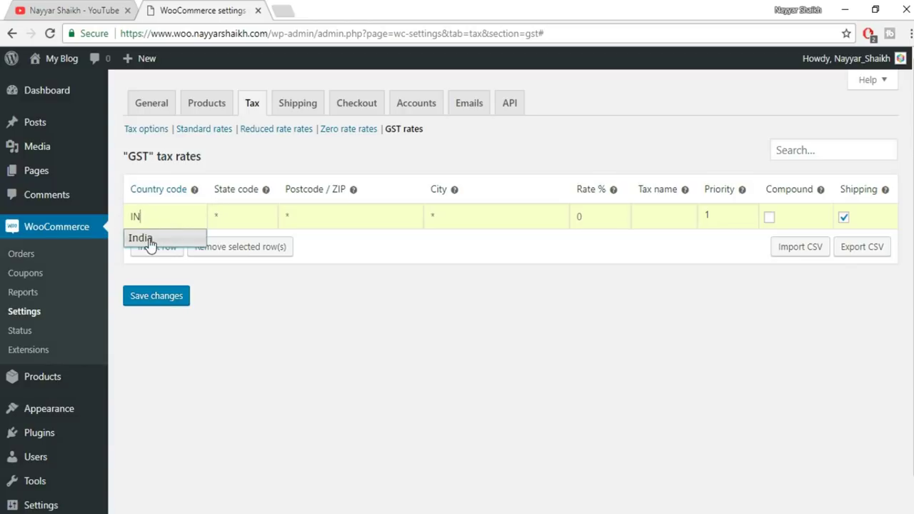
pyautogui.click(149, 245)
# Step: Complete the new GST rate row with state code MH, rate 12% and tax name SGST
pyautogui.click(231, 220)
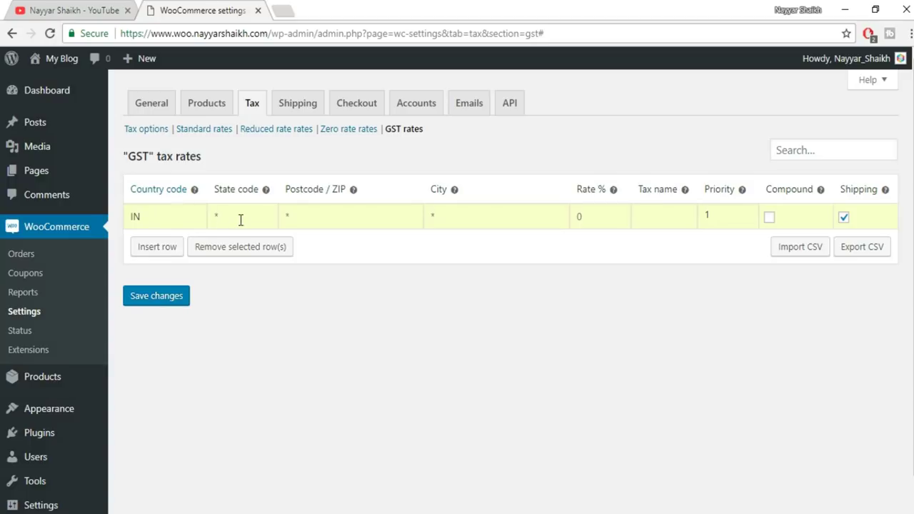
pyautogui.write('MH')
pyautogui.write('12')
pyautogui.click(676, 216)
pyautogui.write('SGST')
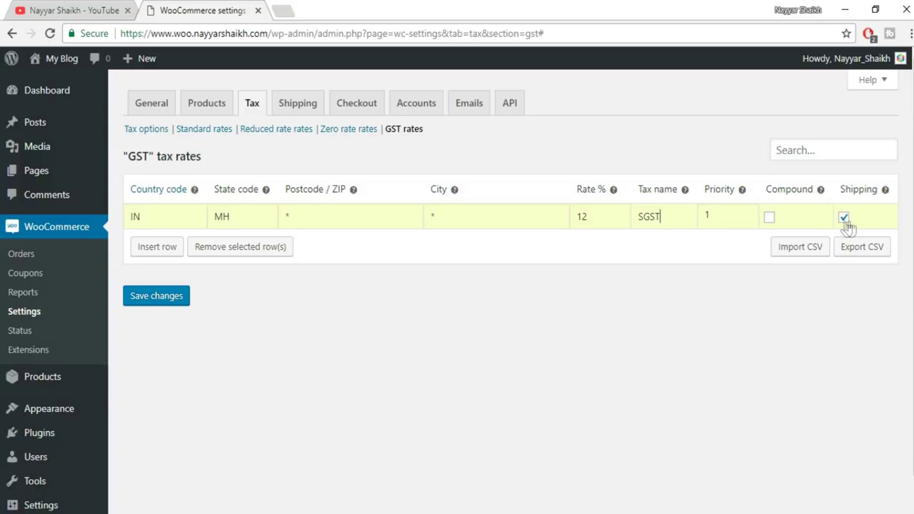
# Step: Save the SGST rate and insert a second GST rate row for India with country code IN
pyautogui.click(177, 300)
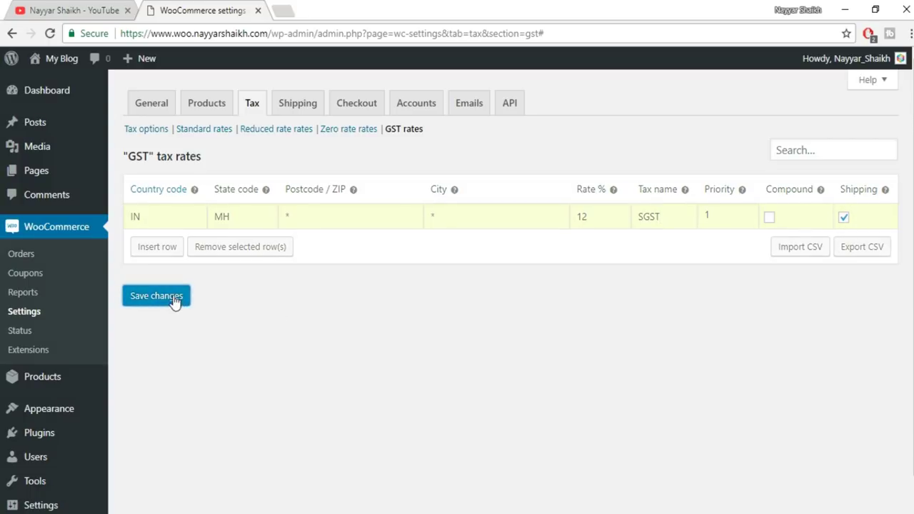
pyautogui.click(171, 256)
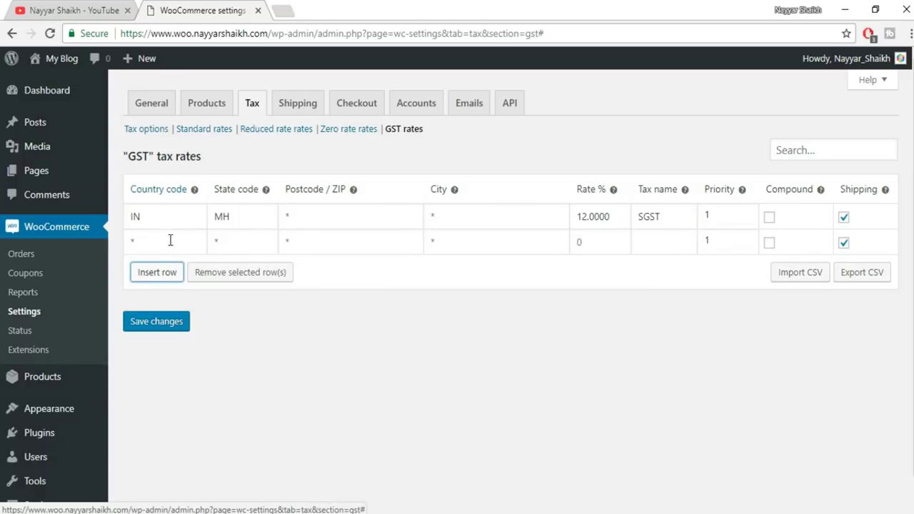
pyautogui.click(171, 240)
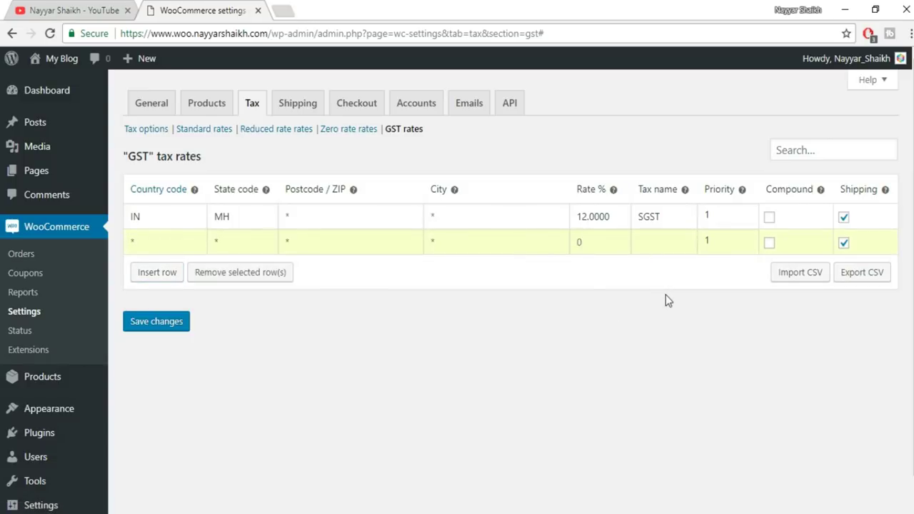
pyautogui.write('IN')
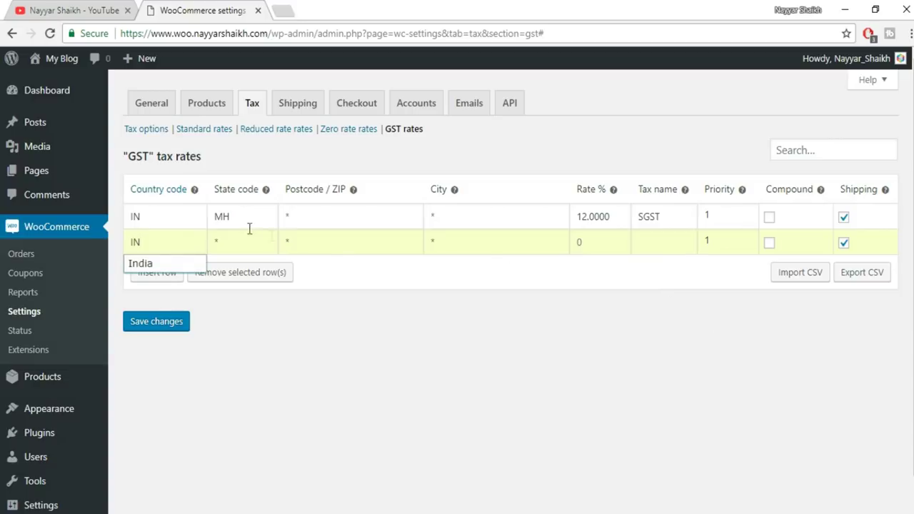
pyautogui.click(417, 362)
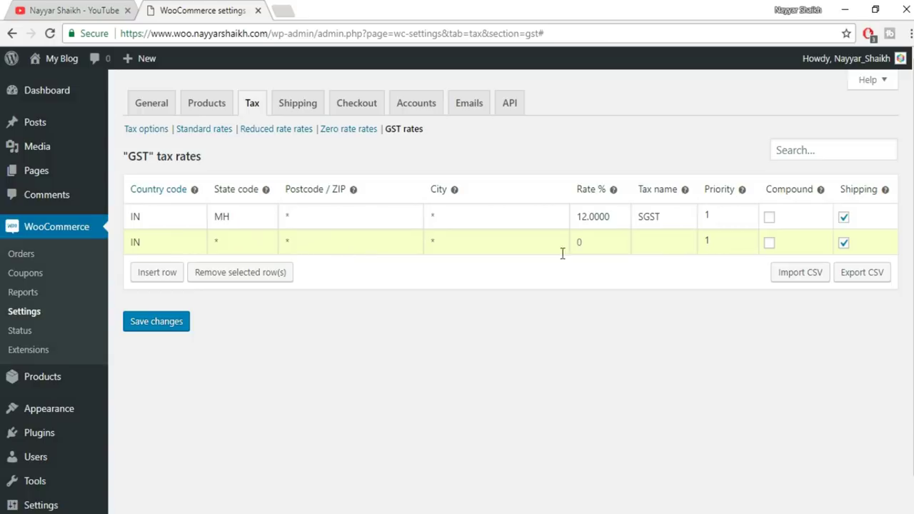
# Step: Set the second GST row's rate to 12% and its tax name to CGST, and save the rates
pyautogui.click(582, 246)
pyautogui.write('12')
pyautogui.click(650, 237)
pyautogui.write('CGST')
pyautogui.click(168, 325)
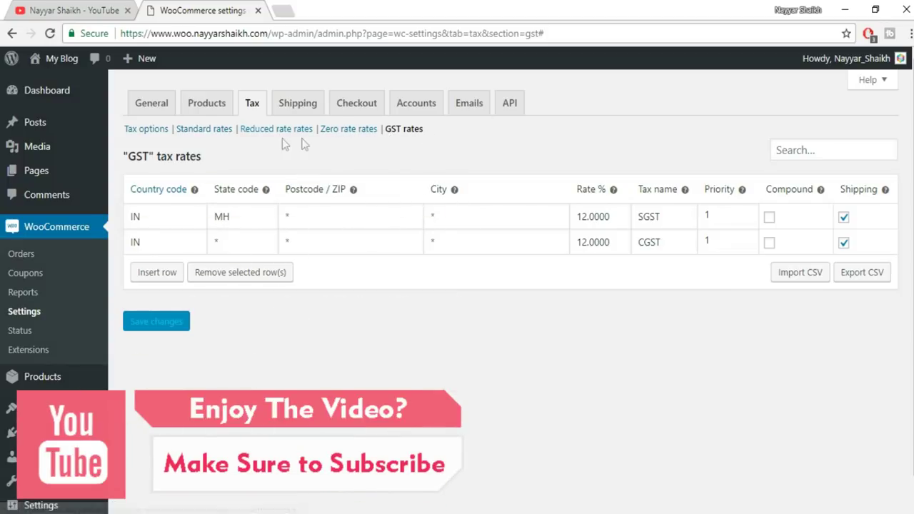
# Step: Check the standard and reduced rate tables, and insert a row with country code IN in the zero rate table
pyautogui.click(216, 133)
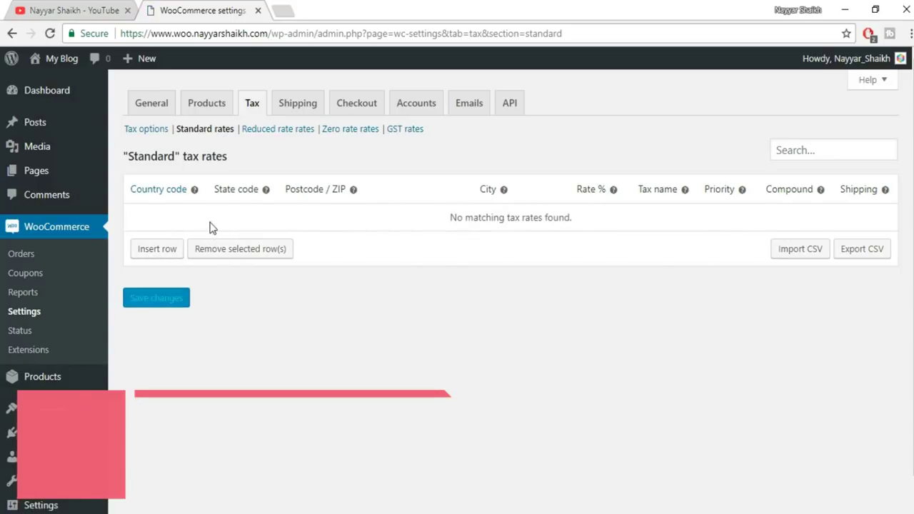
pyautogui.click(294, 132)
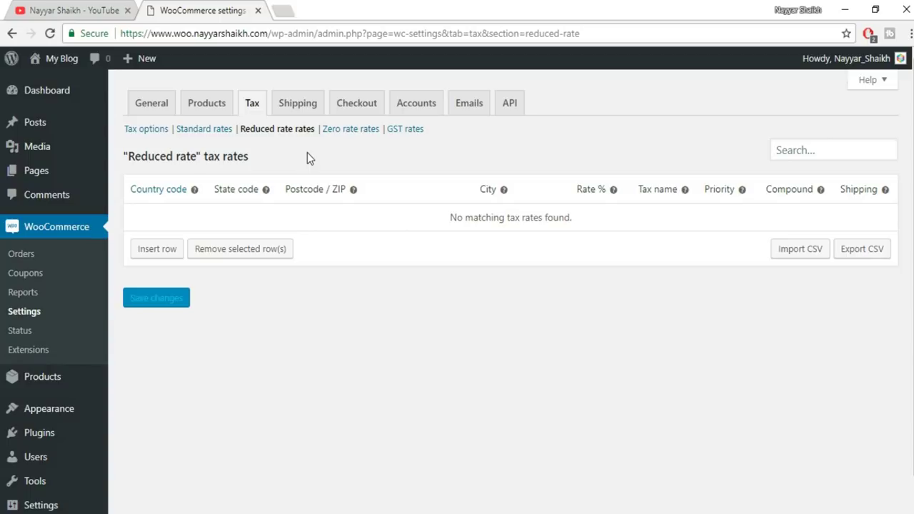
pyautogui.click(360, 132)
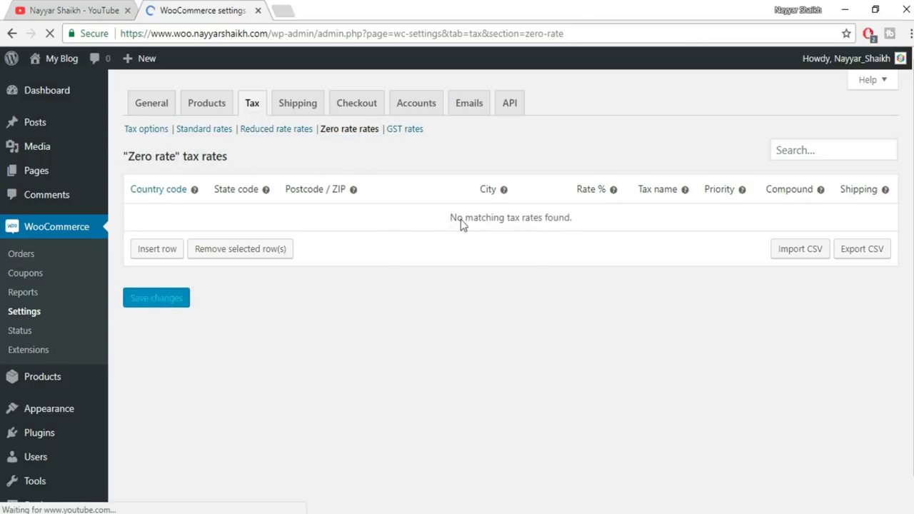
pyautogui.click(172, 255)
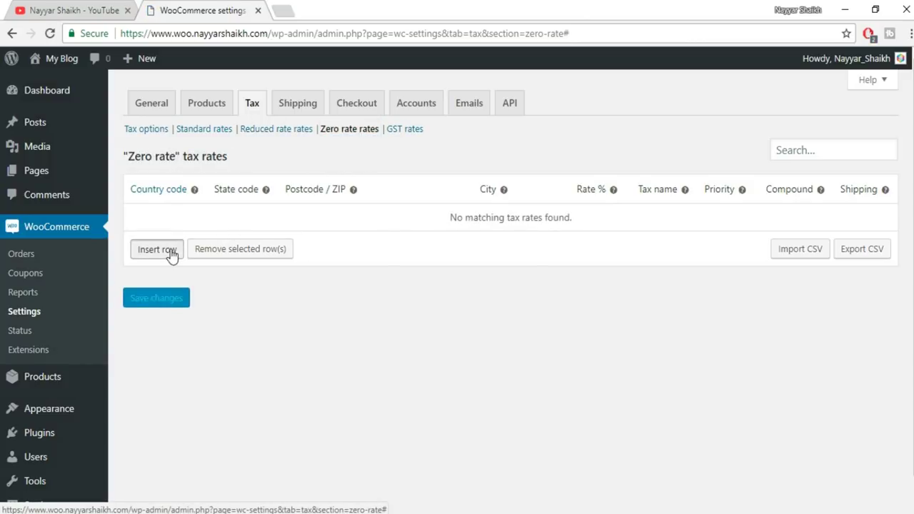
pyautogui.write('IN')
pyautogui.press('Tab')
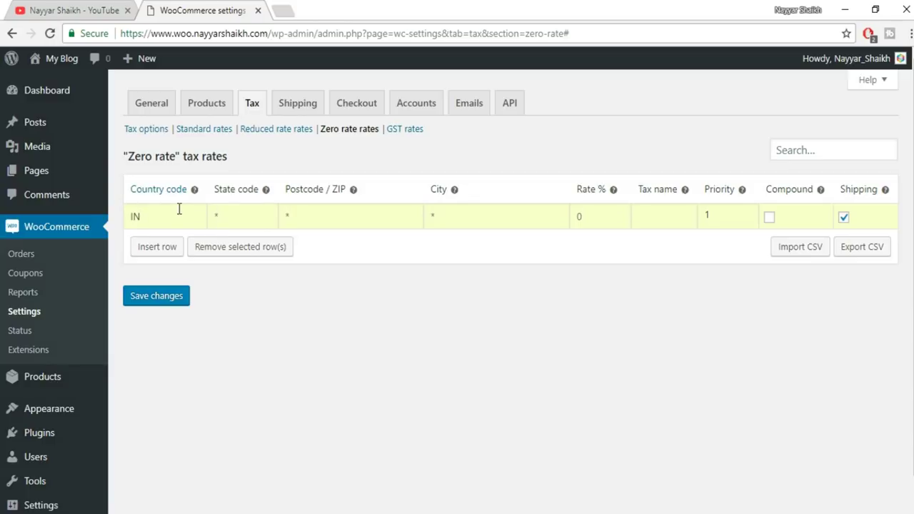
# Step: Complete the zero rate row with rate 0% and tax name ZERO TAX, and save it
pyautogui.press('Tab')
pyautogui.press('Tab')
pyautogui.press('Tab')
pyautogui.write('0')
pyautogui.press('Tab')
pyautogui.write('ZERO TAX')
pyautogui.click(153, 297)
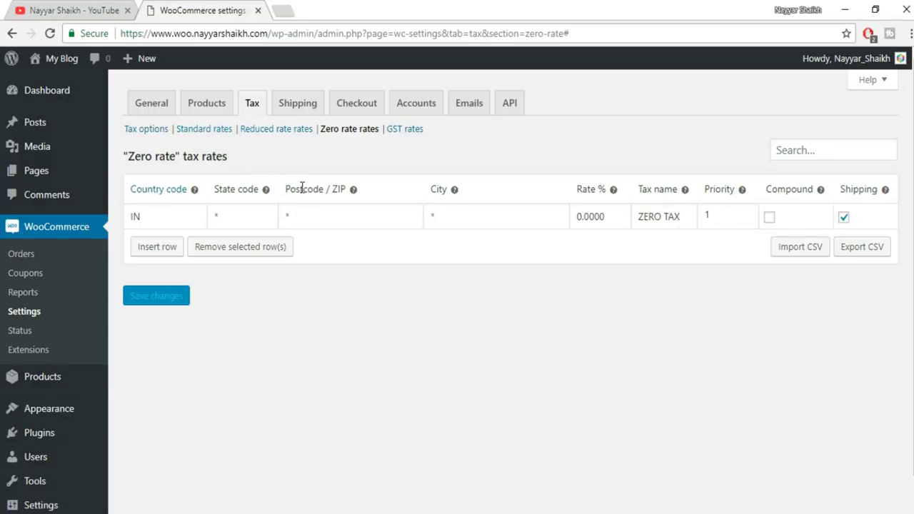
# Step: Open the shipping settings and add a shipping zone named INDIA
pyautogui.click(309, 102)
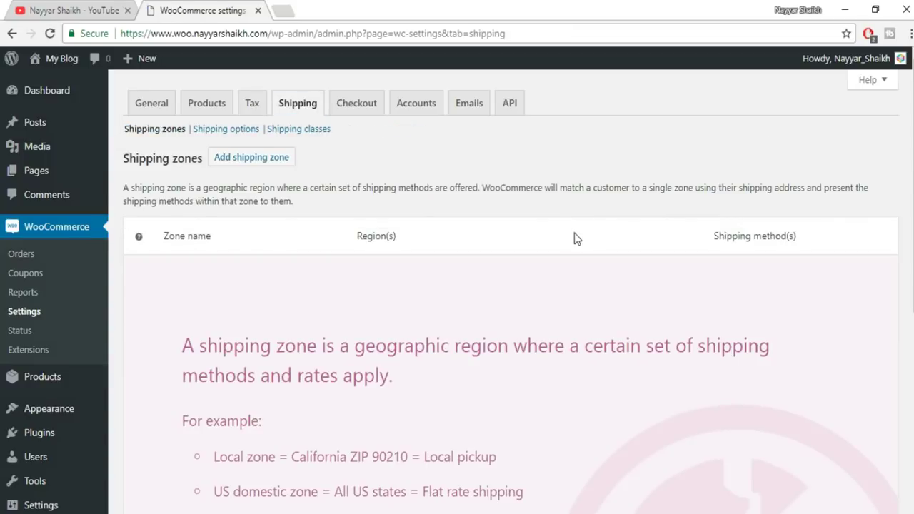
pyautogui.scroll(-5, 575, 233)
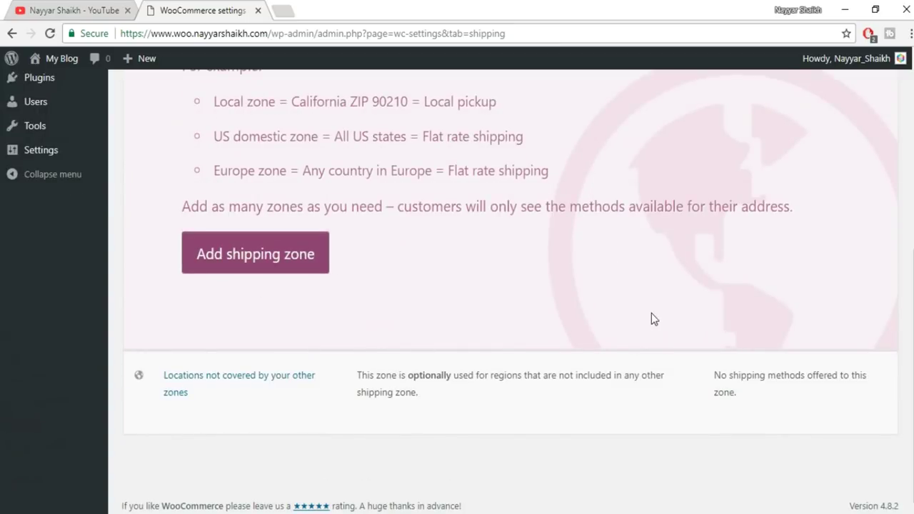
pyautogui.scroll(4, 651, 313)
pyautogui.scroll(1, 651, 312)
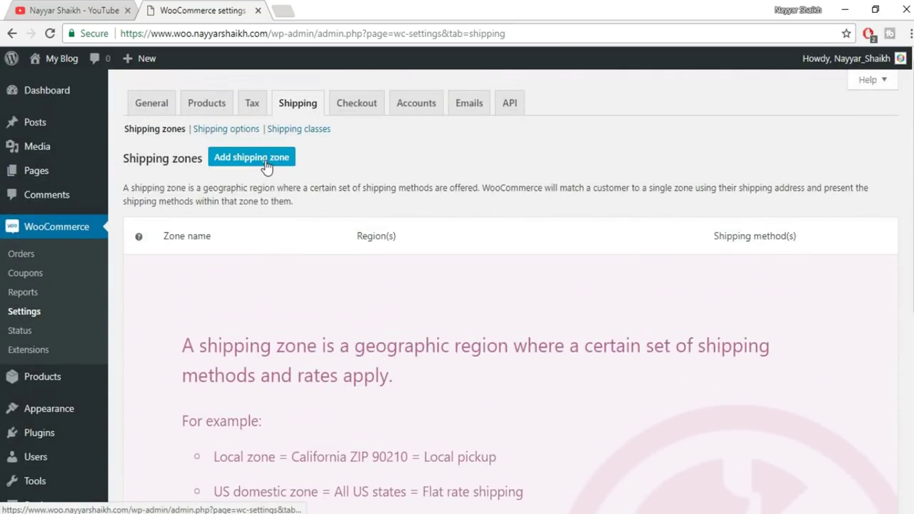
pyautogui.scroll(-5, 266, 165)
pyautogui.scroll(5, 412, 361)
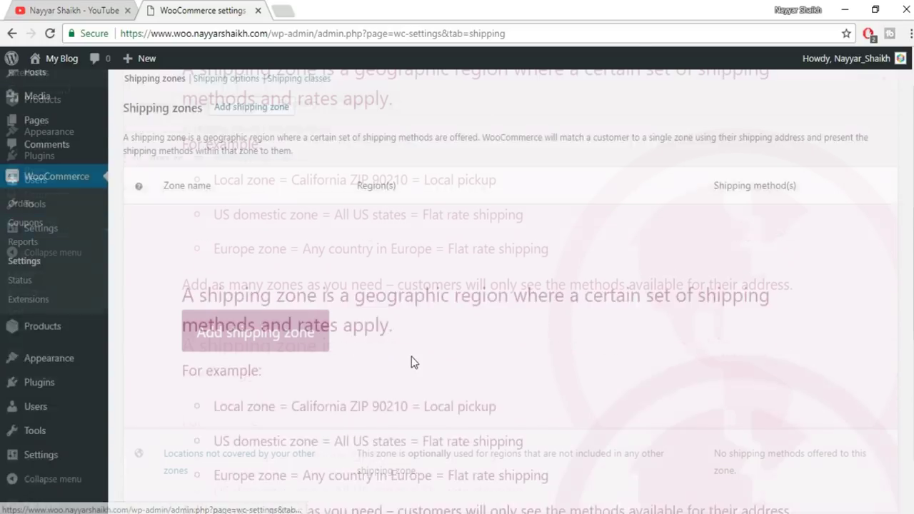
pyautogui.click(268, 172)
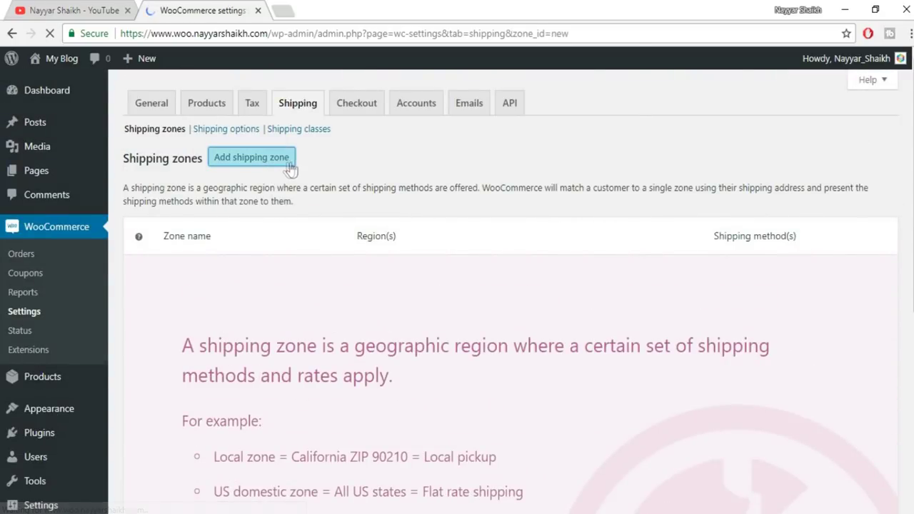
pyautogui.click(330, 197)
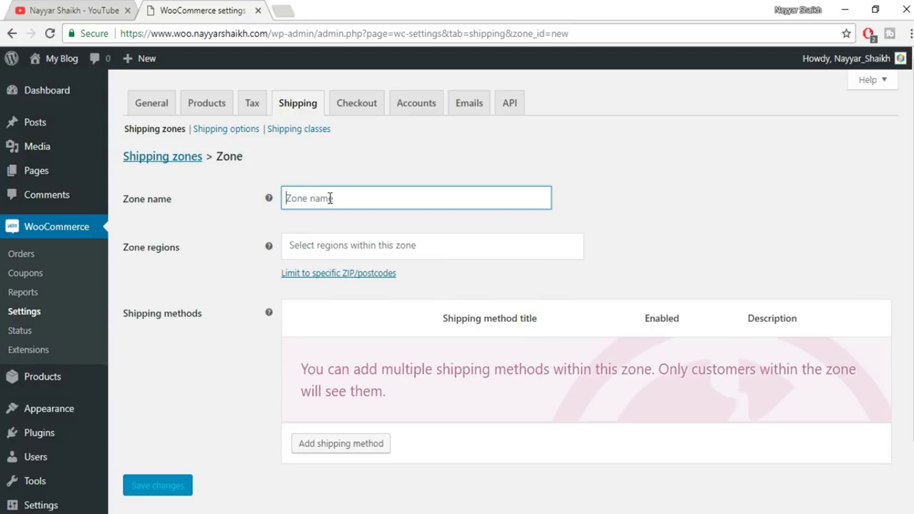
pyautogui.write('INDIA')
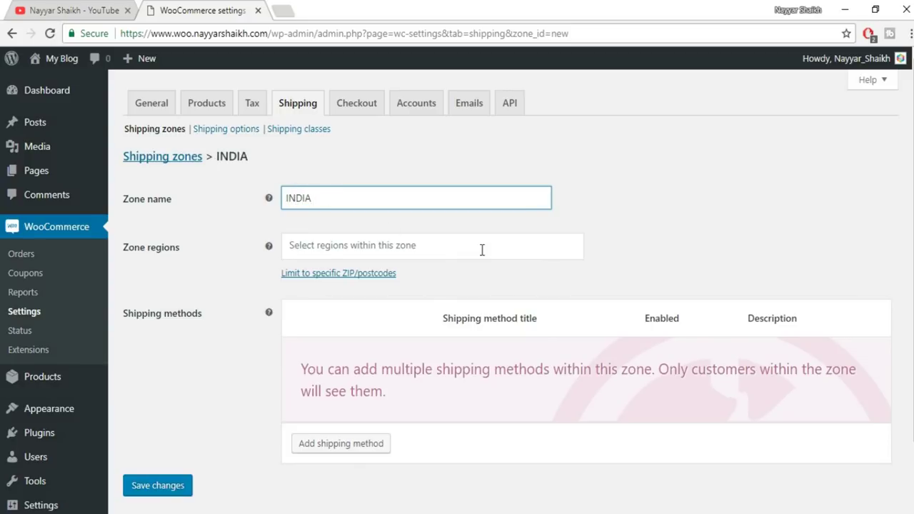
# Step: Set the INDIA zone's region to India and save the zone
pyautogui.click(336, 246)
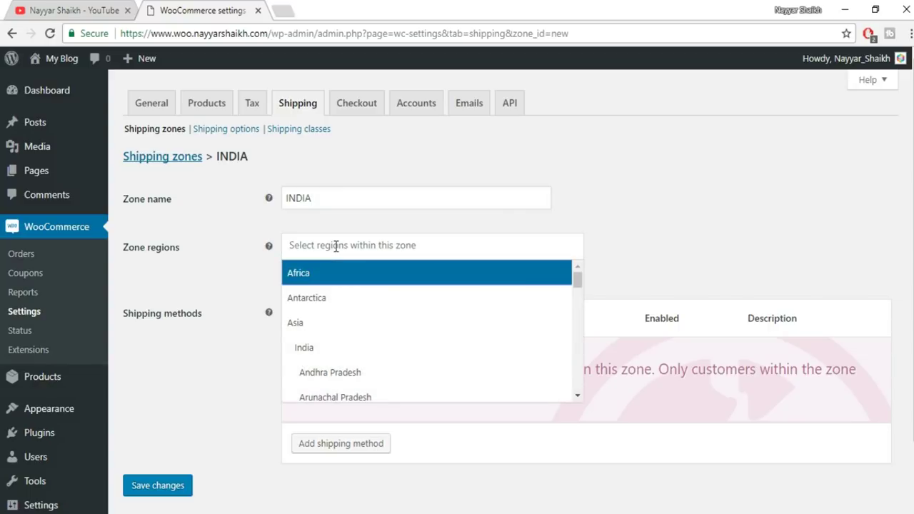
pyautogui.write('IN')
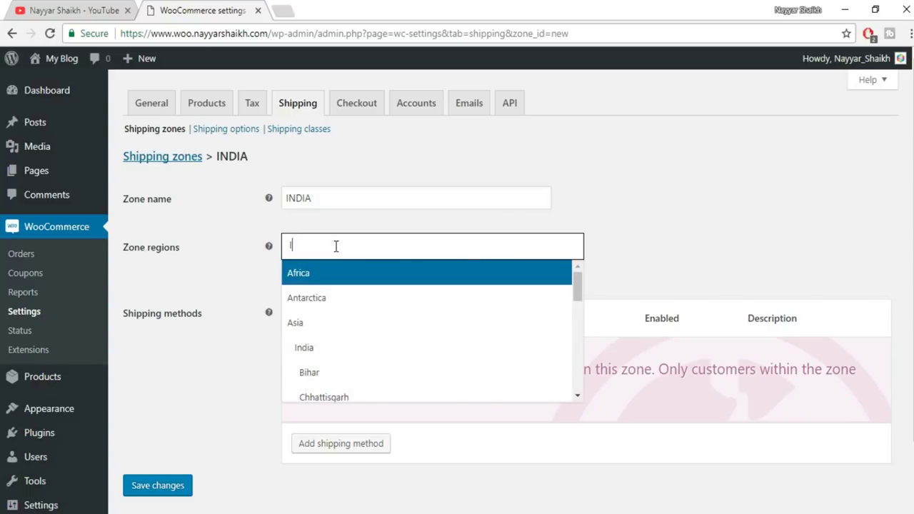
pyautogui.click(322, 274)
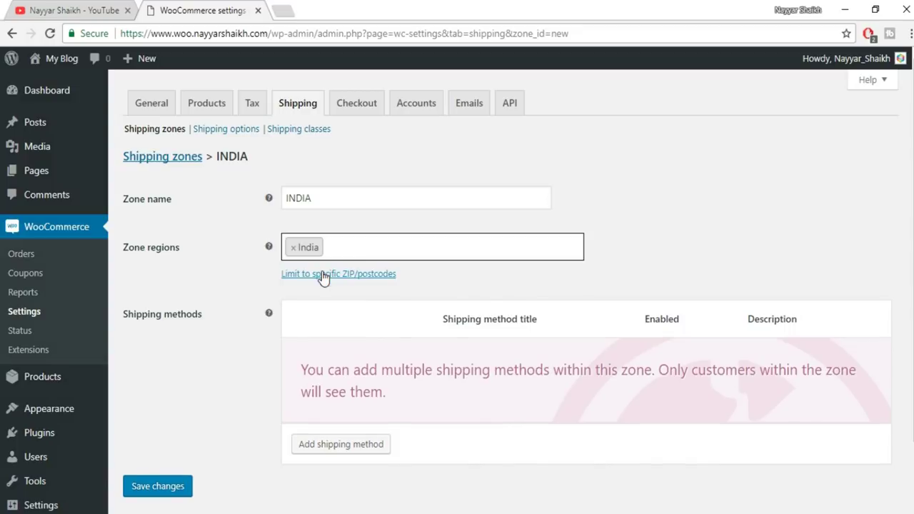
pyautogui.scroll(-2, 689, 242)
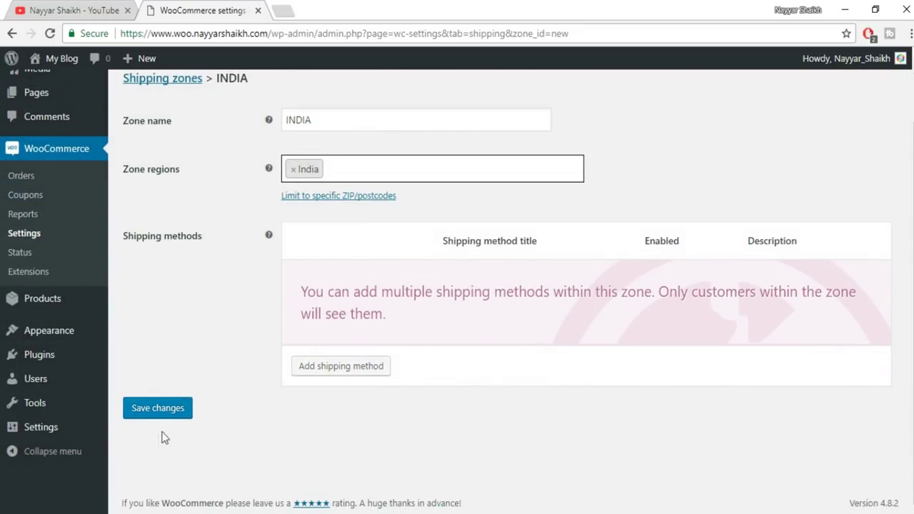
pyautogui.click(173, 411)
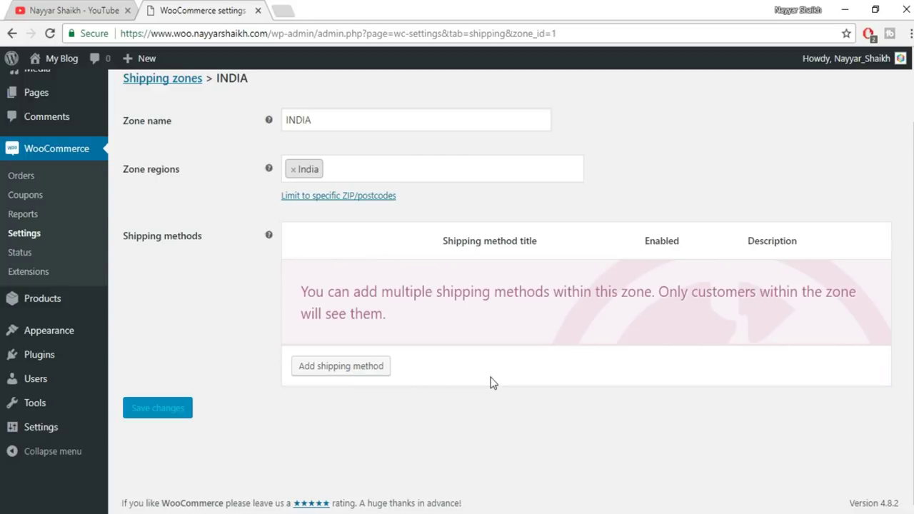
# Step: Add a Flat rate shipping method to the INDIA zone
pyautogui.scroll(2, 494, 381)
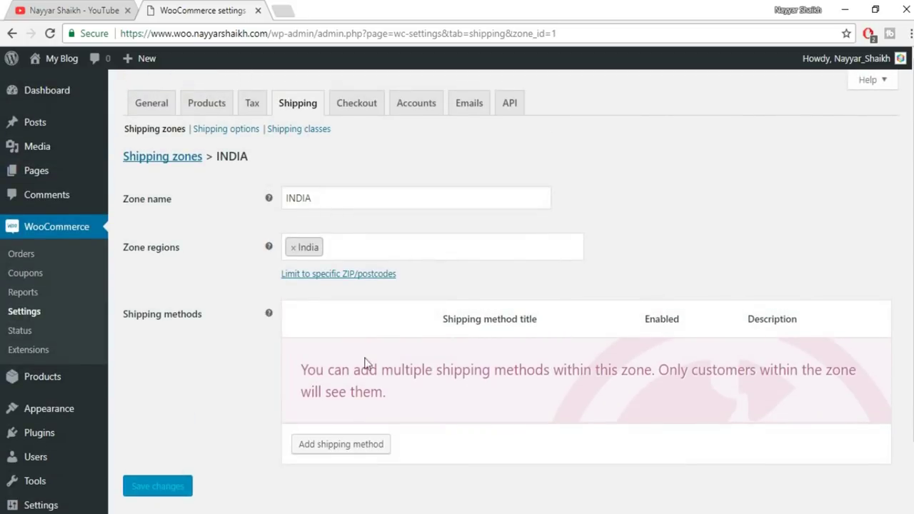
pyautogui.scroll(-2, 203, 347)
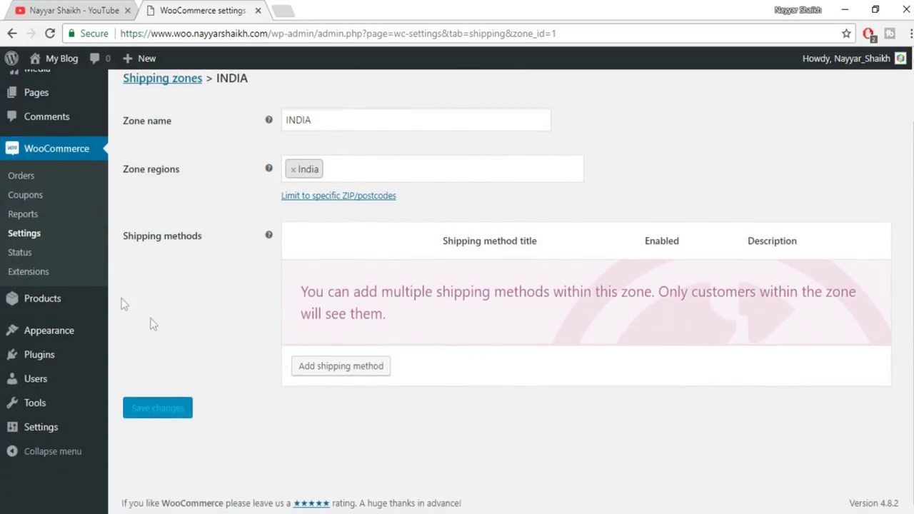
pyautogui.click(334, 372)
pyautogui.click(383, 296)
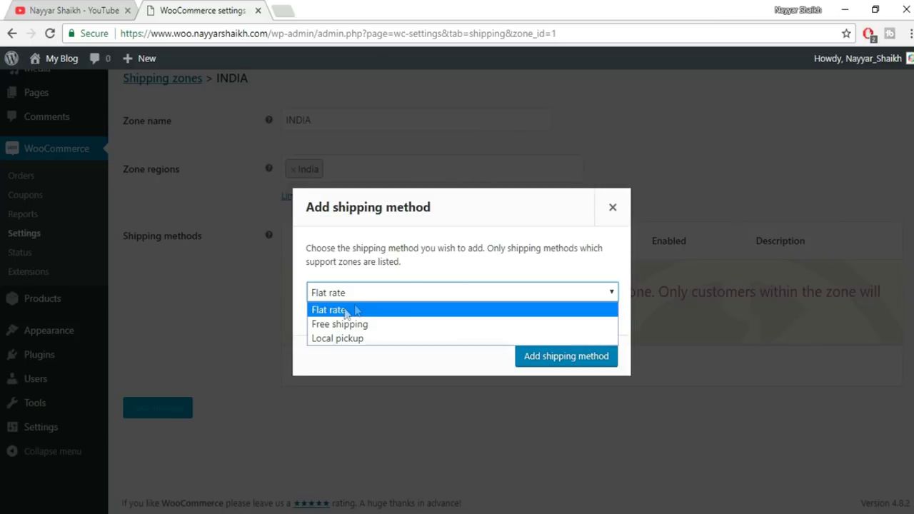
pyautogui.click(347, 311)
pyautogui.click(554, 362)
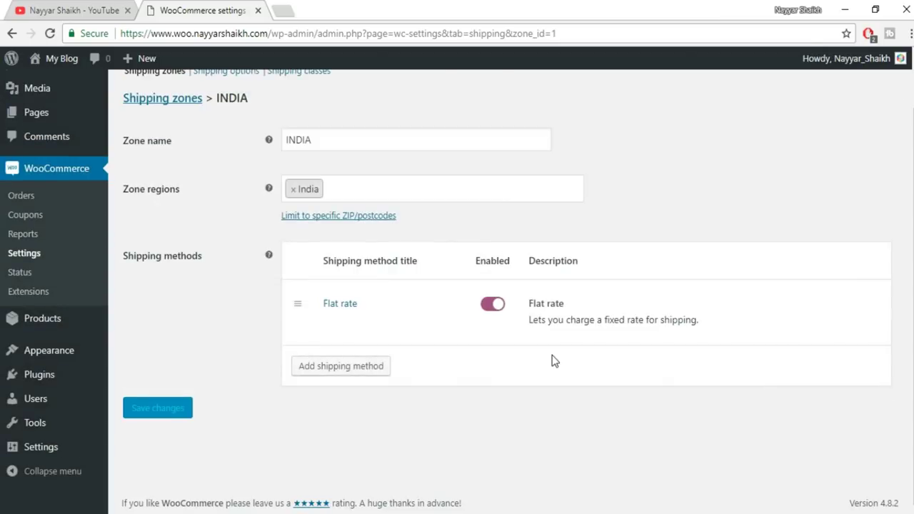
# Step: Set the flat rate method's cost to 60 and save its settings
pyautogui.moveTo(547, 336)
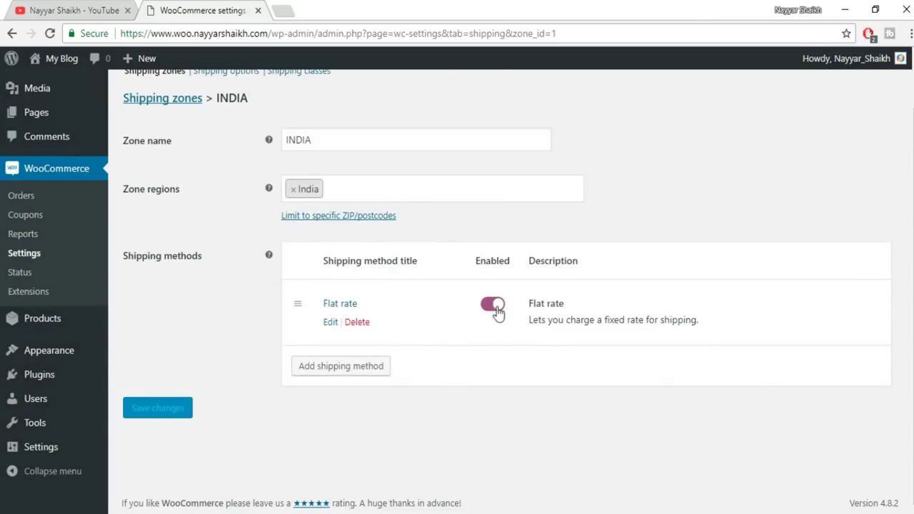
pyautogui.click(330, 322)
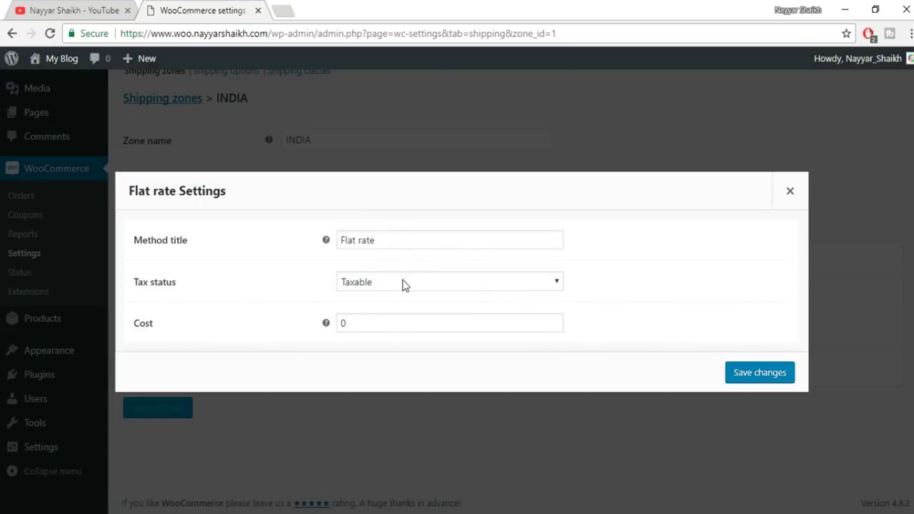
pyautogui.moveTo(383, 327); pyautogui.dragTo(340, 327)
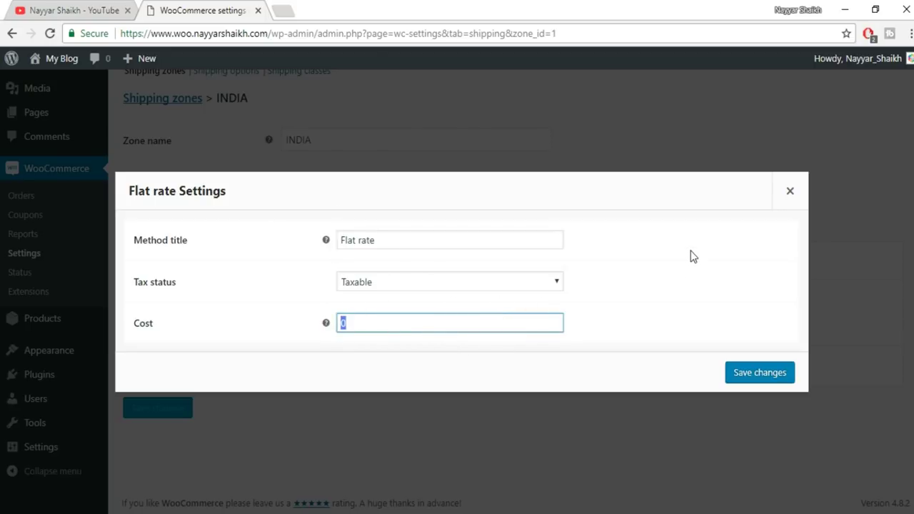
pyautogui.write('6')
pyautogui.moveTo(357, 323); pyautogui.dragTo(333, 330)
pyautogui.click(775, 373)
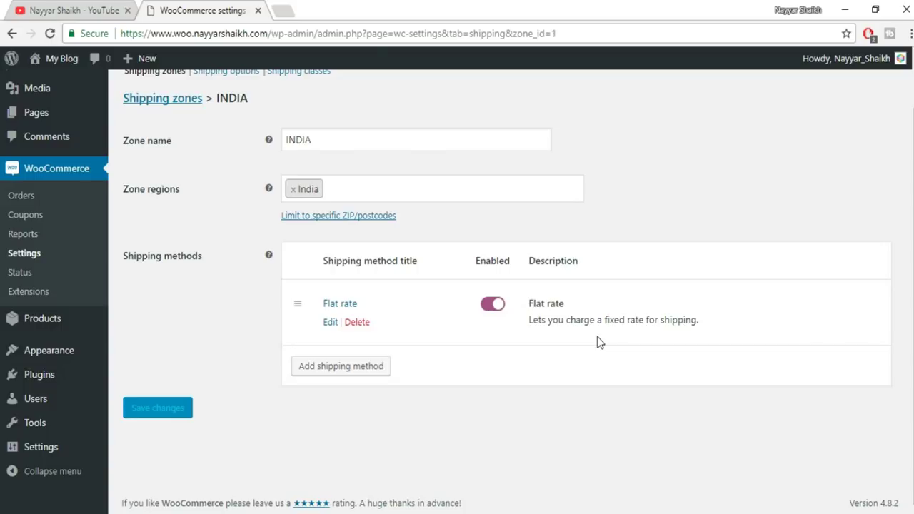
# Step: Replace the flat rate's cost with the per-quantity formula "[qty] * 60" and save its settings
pyautogui.click(330, 323)
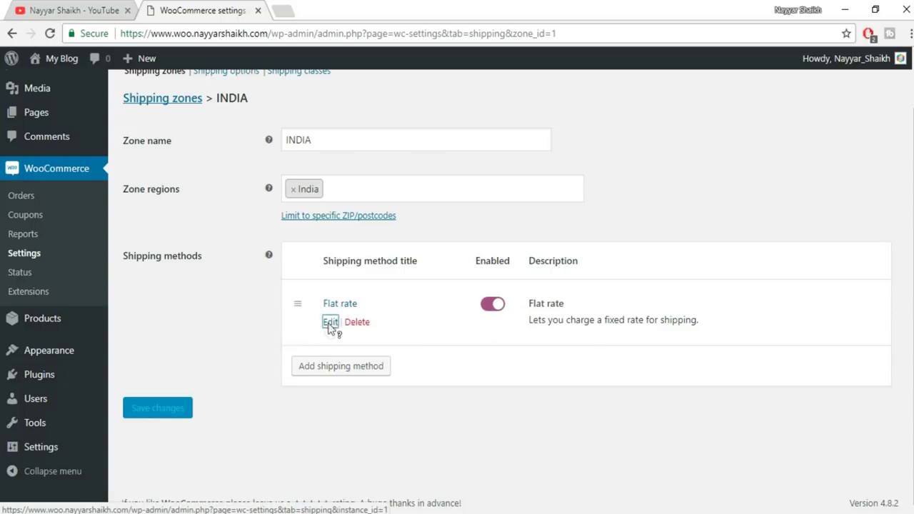
pyautogui.click(342, 323)
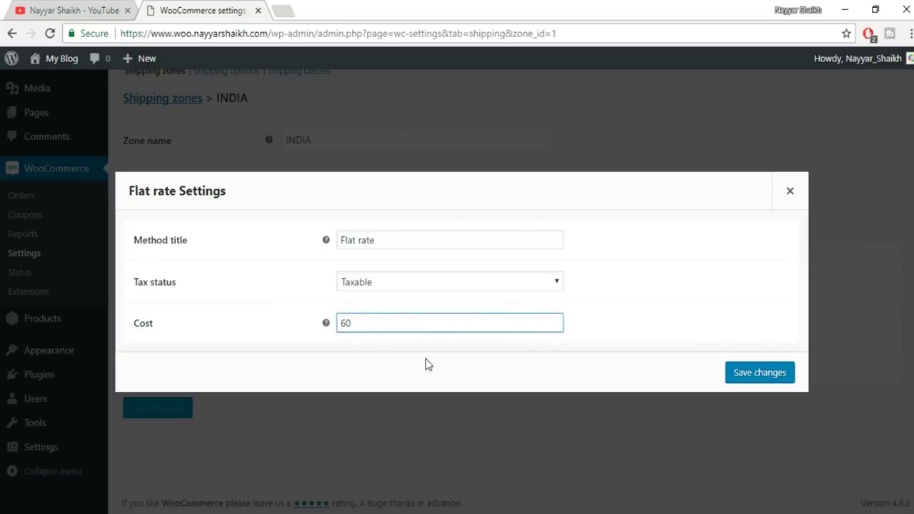
pyautogui.hotkey('ctrl', 'a')
pyautogui.press('BackSpace')
pyautogui.write('[qty')
pyautogui.write('] * 60')
pyautogui.click(754, 372)
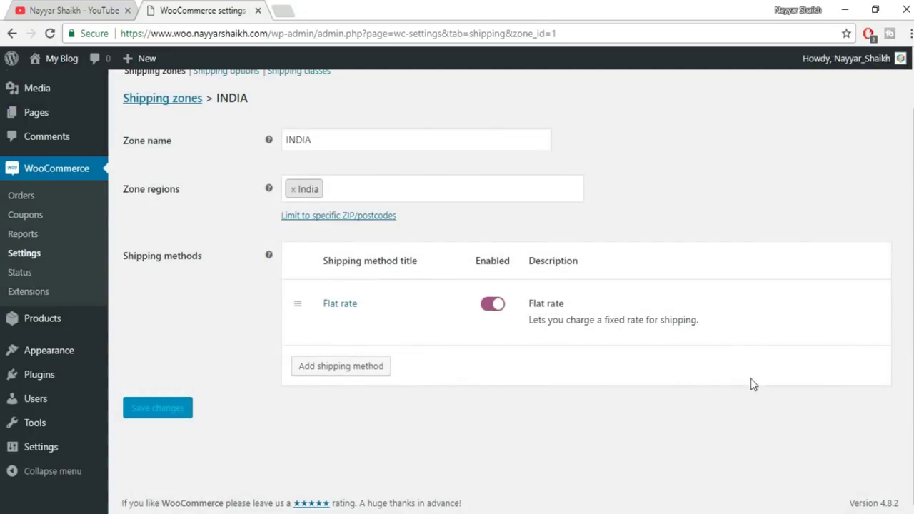
# Step: Add a Free shipping method to the INDIA shipping zone
pyautogui.click(348, 372)
pyautogui.click(366, 302)
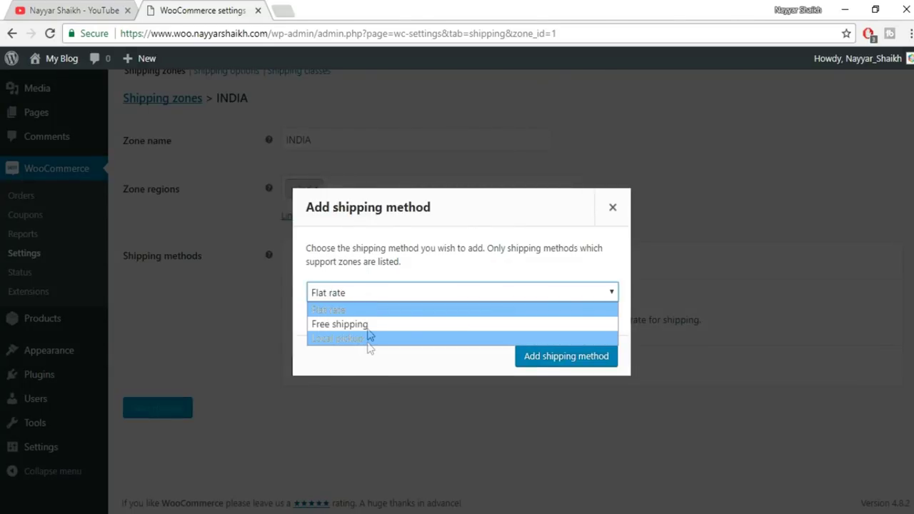
pyautogui.click(365, 322)
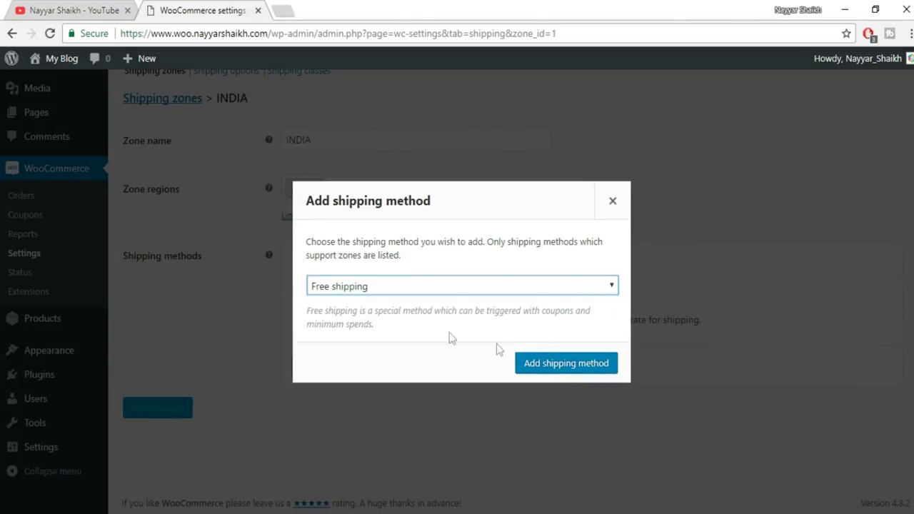
pyautogui.click(553, 365)
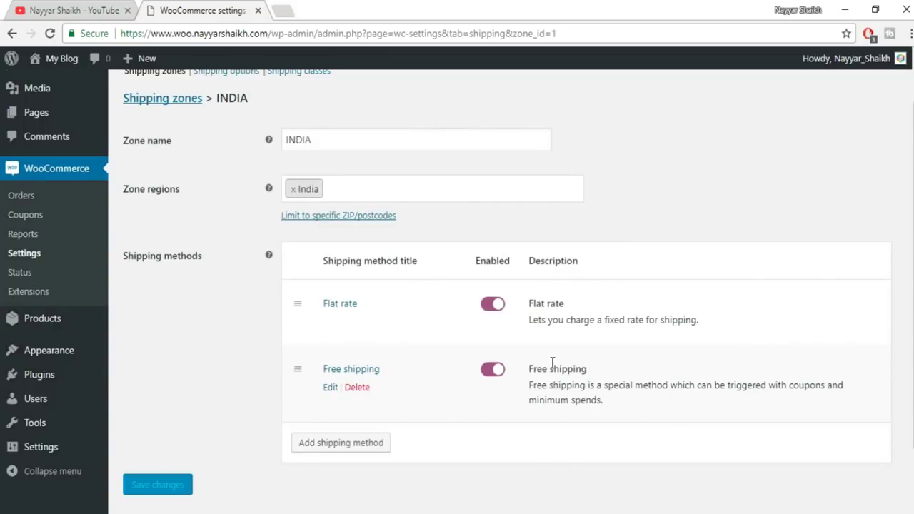
# Step: Set the free shipping method's minimum order amount to 1000 and save its settings
pyautogui.click(329, 387)
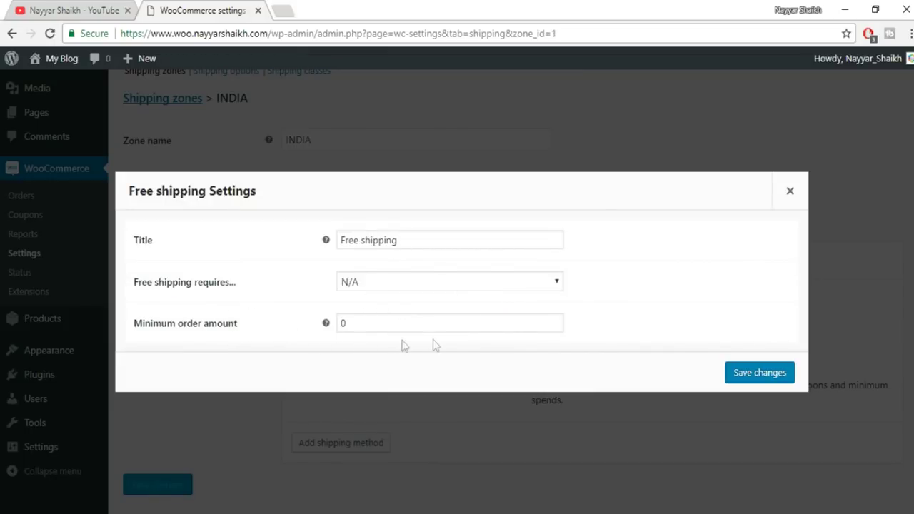
pyautogui.doubleClick(375, 323)
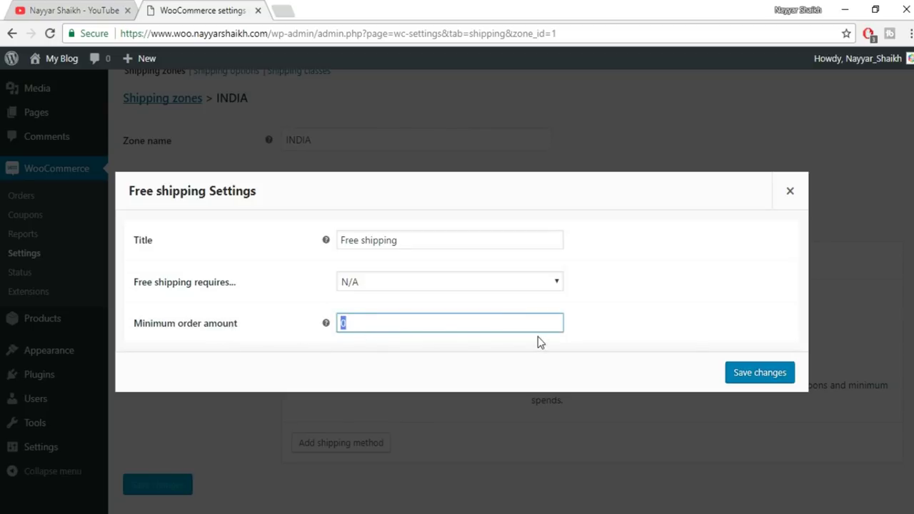
pyautogui.write('10000')
pyautogui.press('BackSpace')
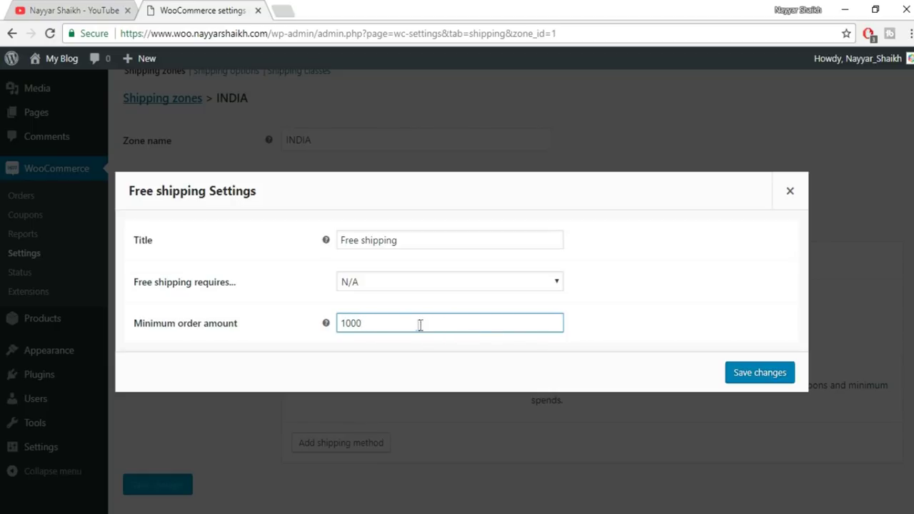
pyautogui.click(762, 376)
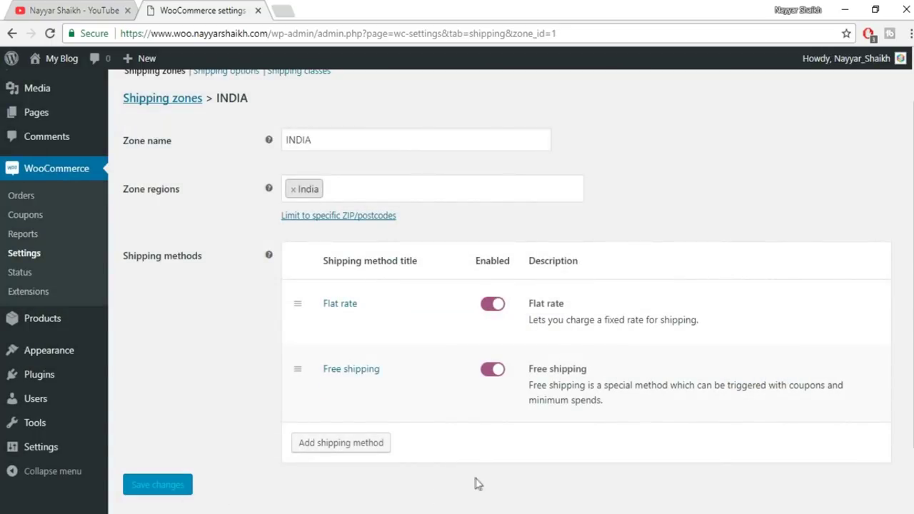
# Step: Save the shipping options with the cart page calculator enabled and the destination defaulting to the customer billing address
pyautogui.scroll(2, 398, 433)
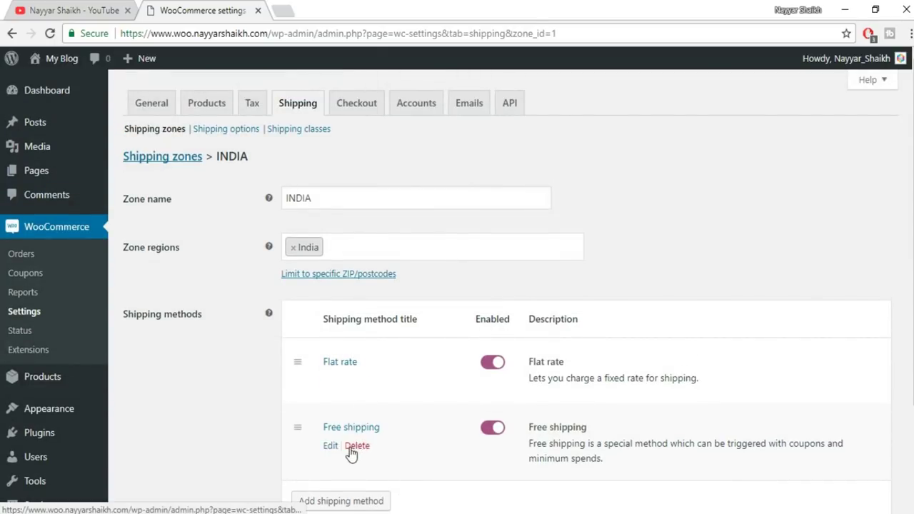
pyautogui.click(207, 136)
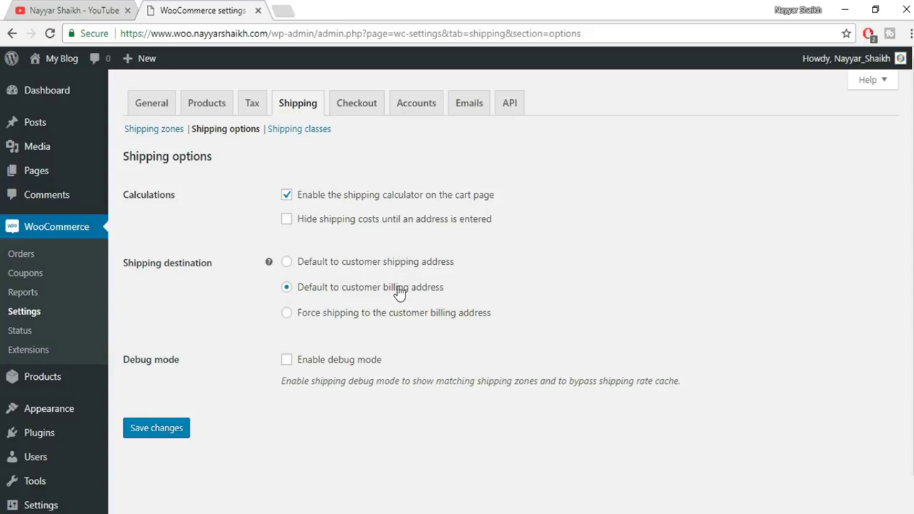
pyautogui.click(159, 431)
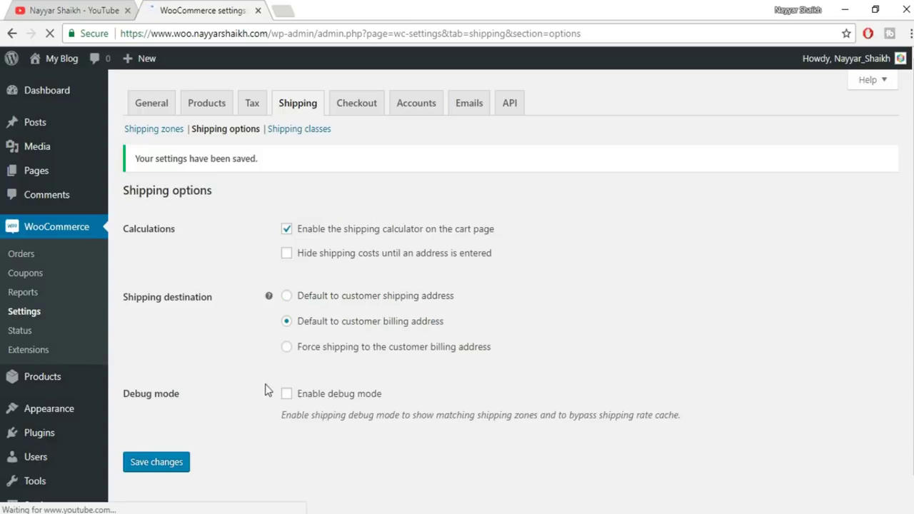
# Step: Start a new shipping class and name it "Television"
pyautogui.click(312, 132)
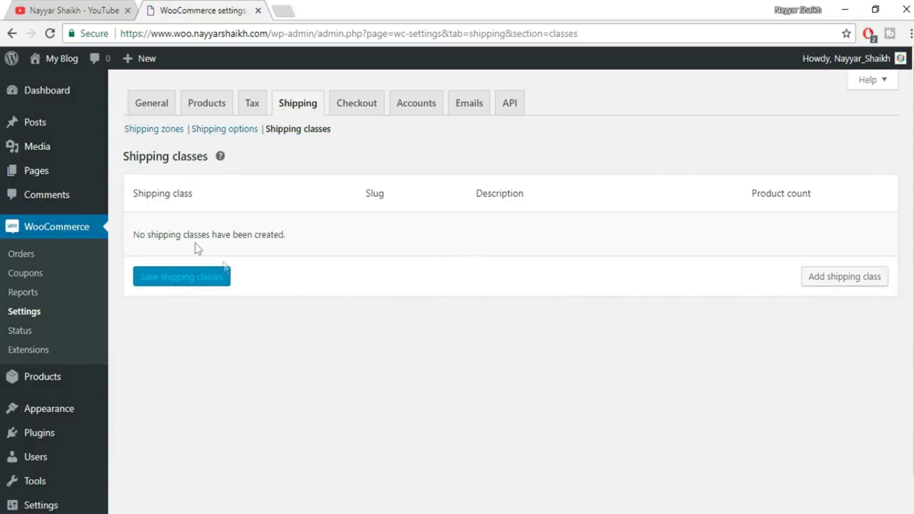
pyautogui.click(860, 280)
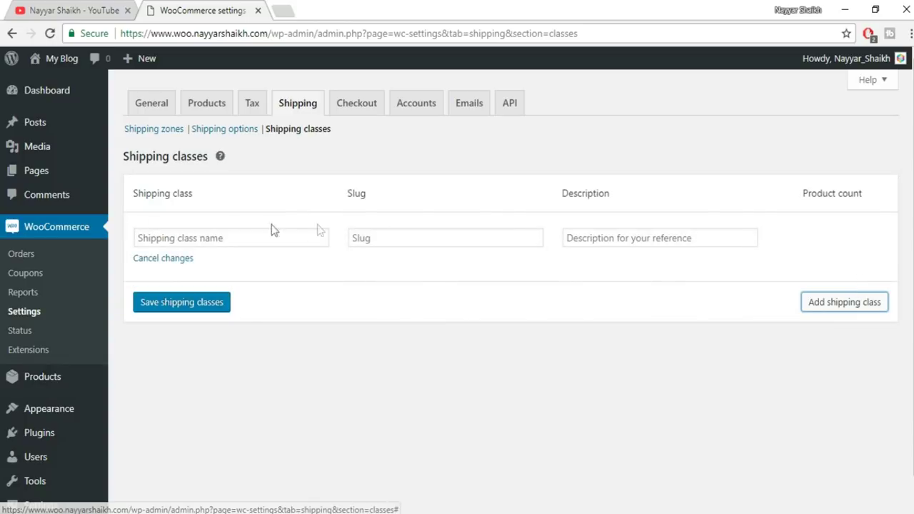
pyautogui.click(240, 230)
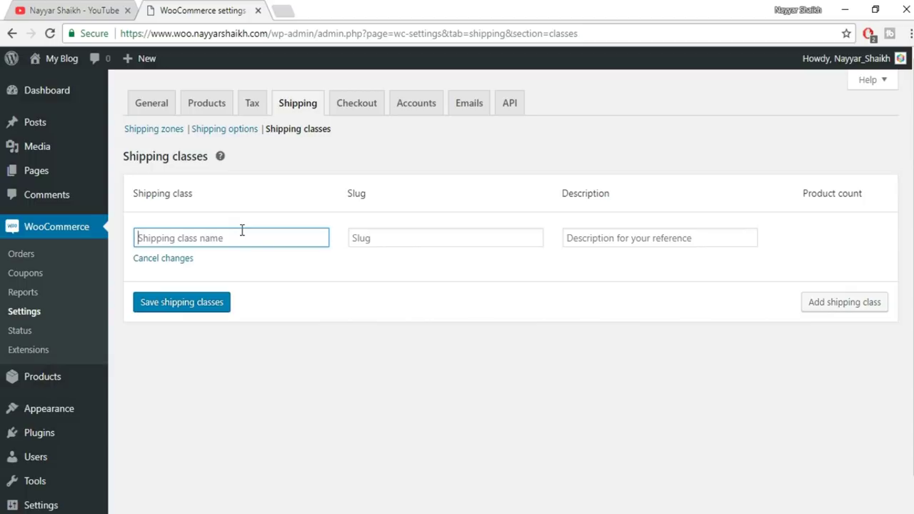
pyautogui.write('bulky')
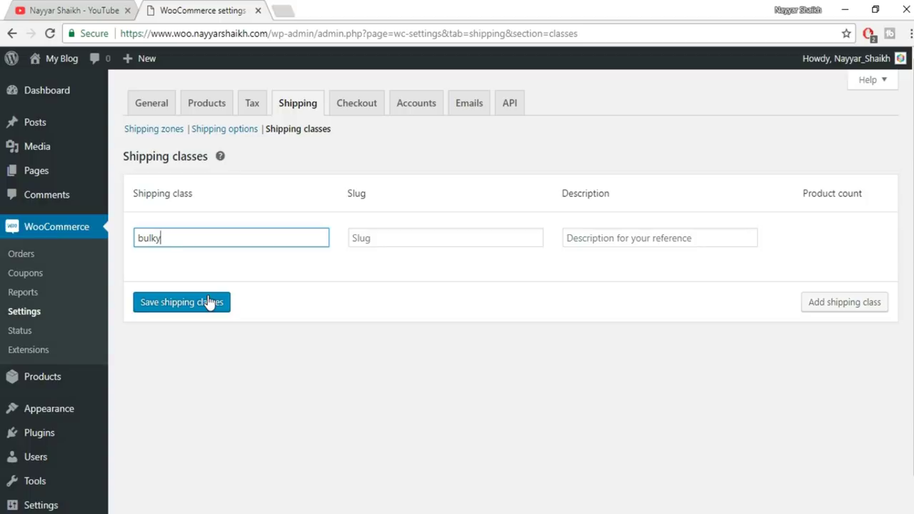
pyautogui.hotkey('ctrl', 'a')
pyautogui.write('Television')
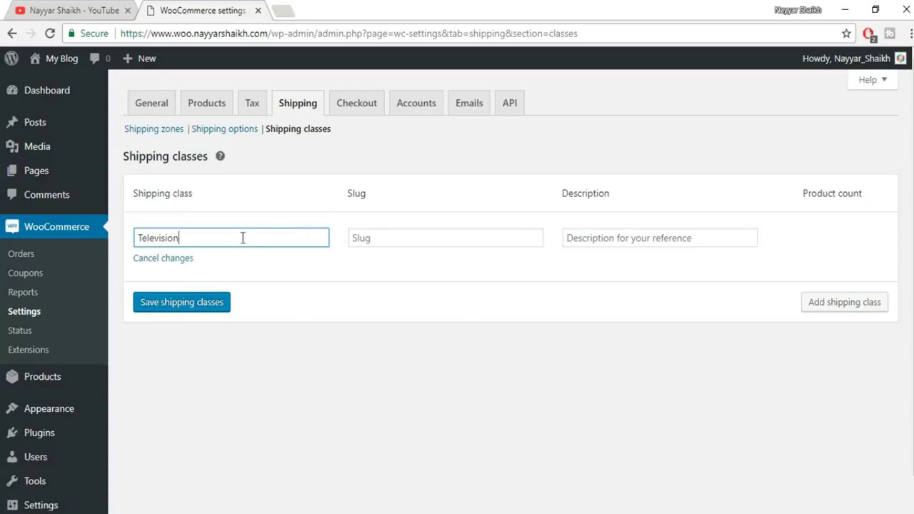
# Step: Give the Television shipping class the slug "television" and the description "Shipping Cost for TV", and save the shipping classes
pyautogui.click(461, 240)
pyautogui.write('television')
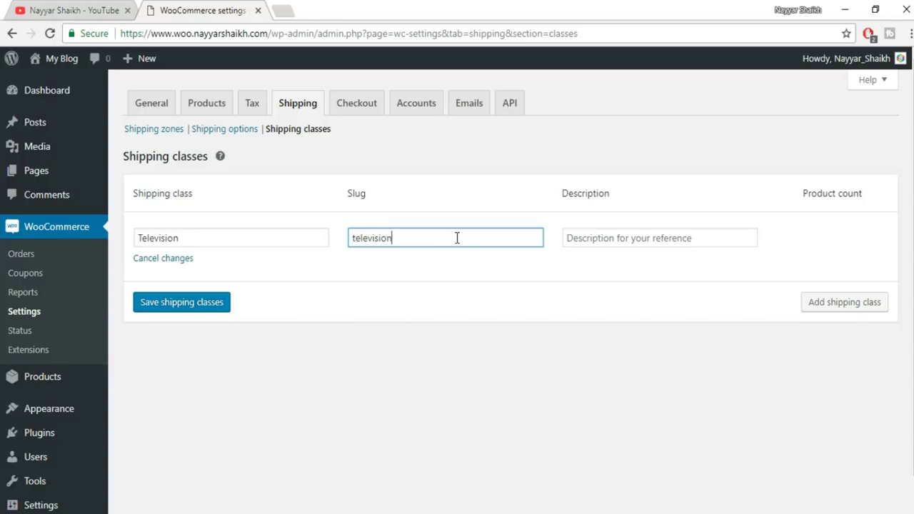
pyautogui.press('Tab')
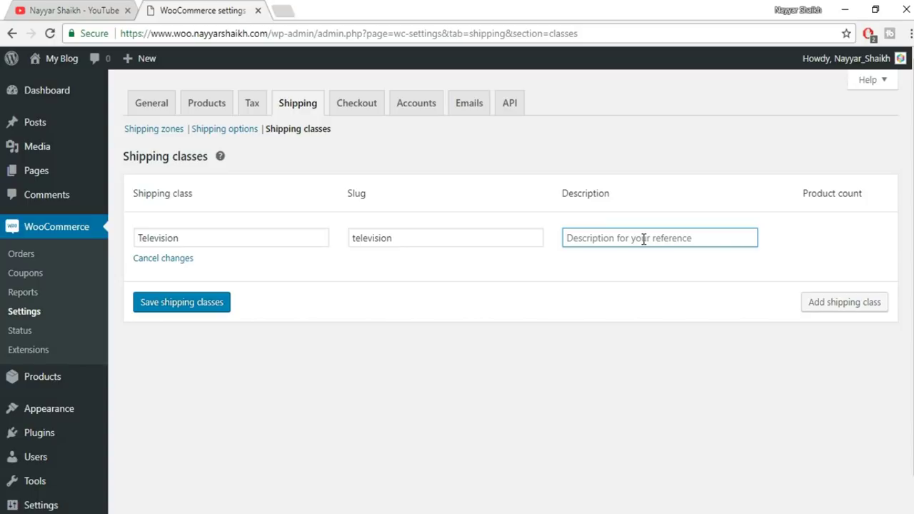
pyautogui.write('Shipping Cost for TV')
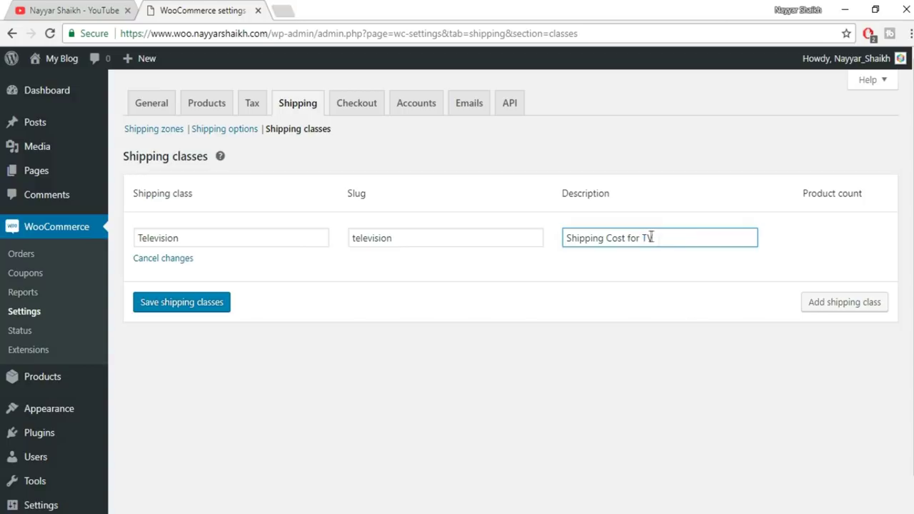
pyautogui.click(223, 309)
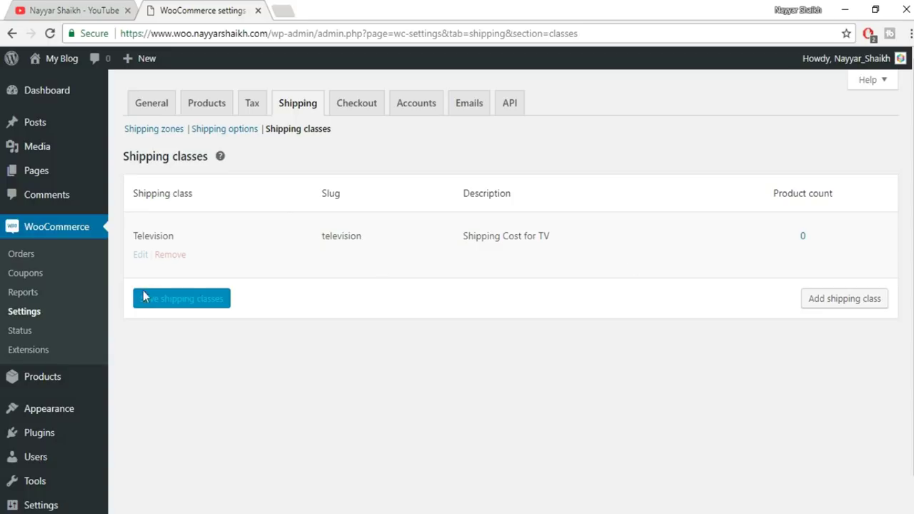
pyautogui.click(143, 256)
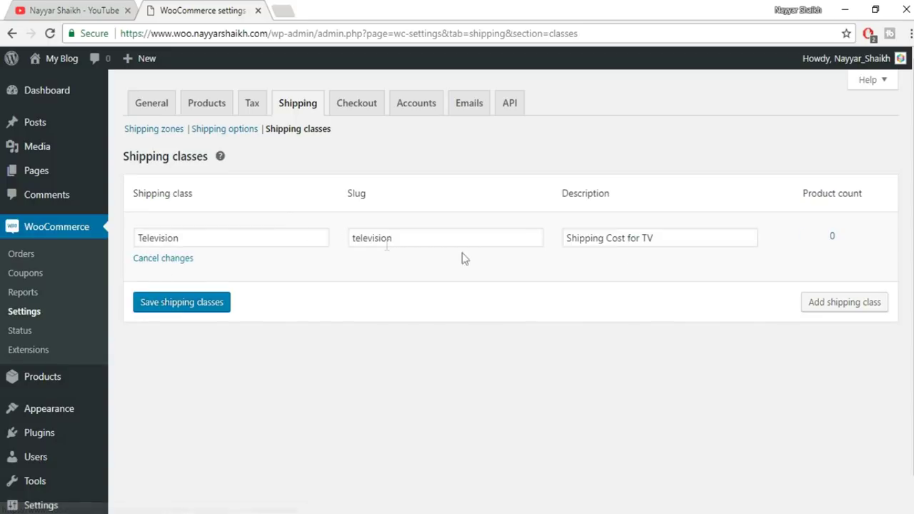
pyautogui.click(175, 307)
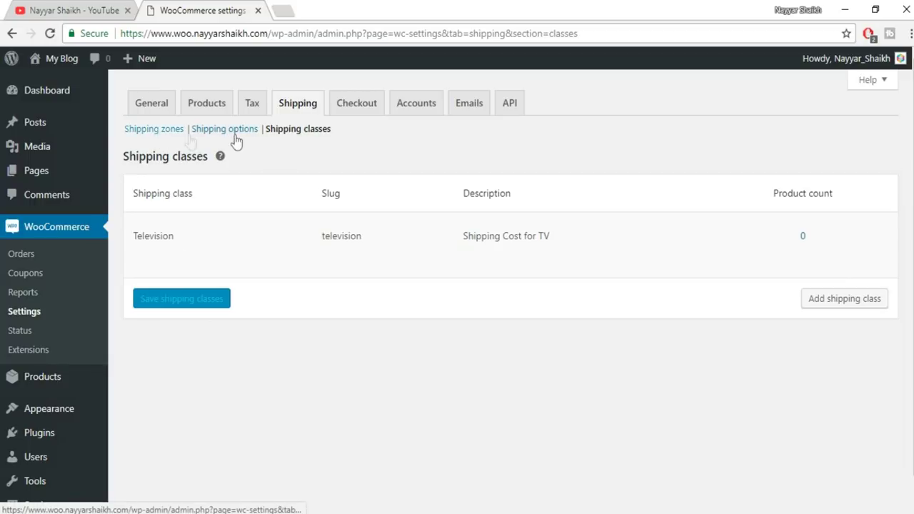
# Step: Open the flat rate method's settings in the INDIA shipping zone
pyautogui.click(165, 131)
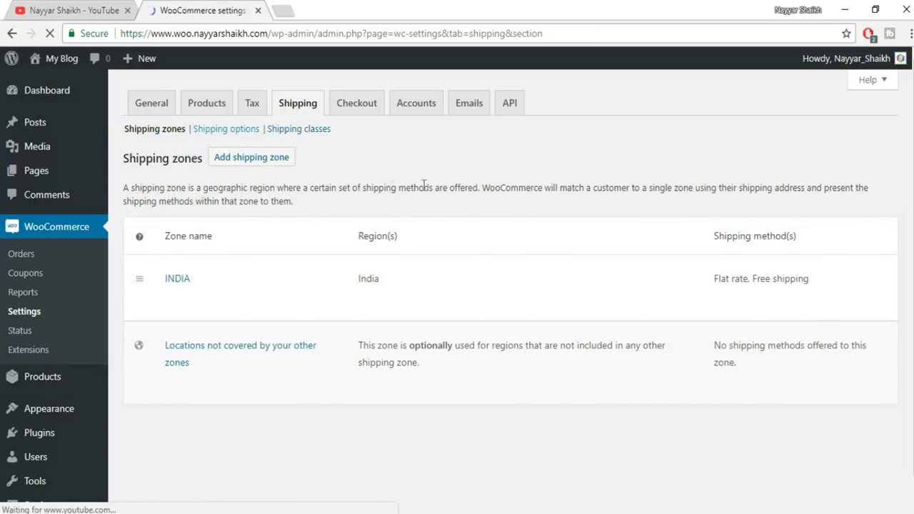
pyautogui.scroll(-1, 428, 257)
pyautogui.click(172, 267)
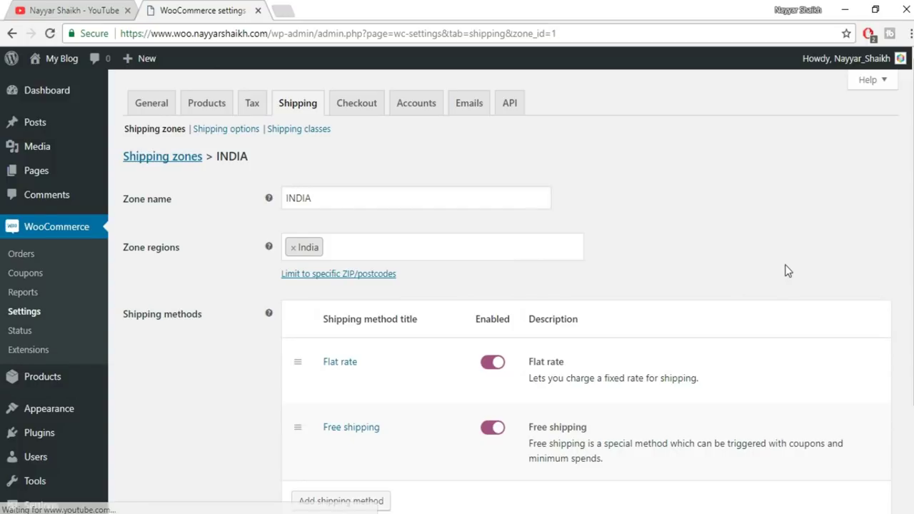
pyautogui.scroll(-2, 422, 292)
pyautogui.click(330, 248)
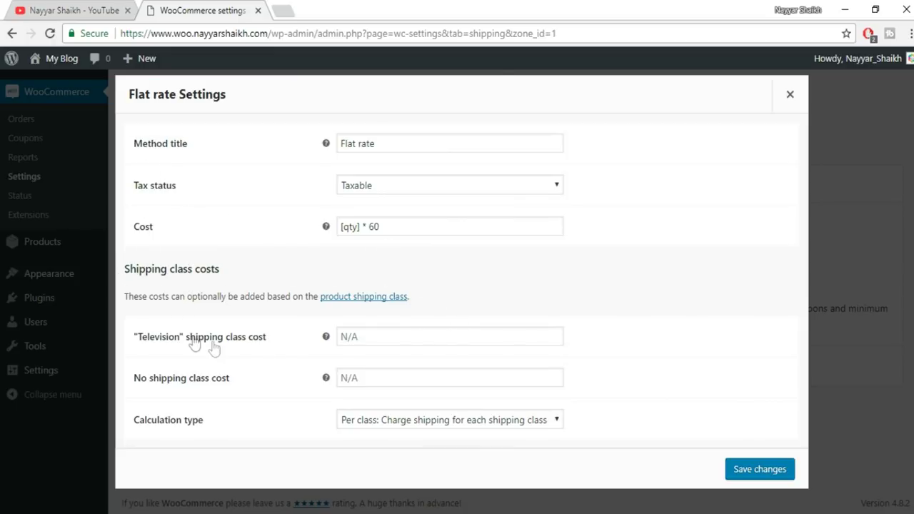
# Step: Review the Television shipping class cost and the calculation type in the flat rate settings, and save them
pyautogui.click(370, 335)
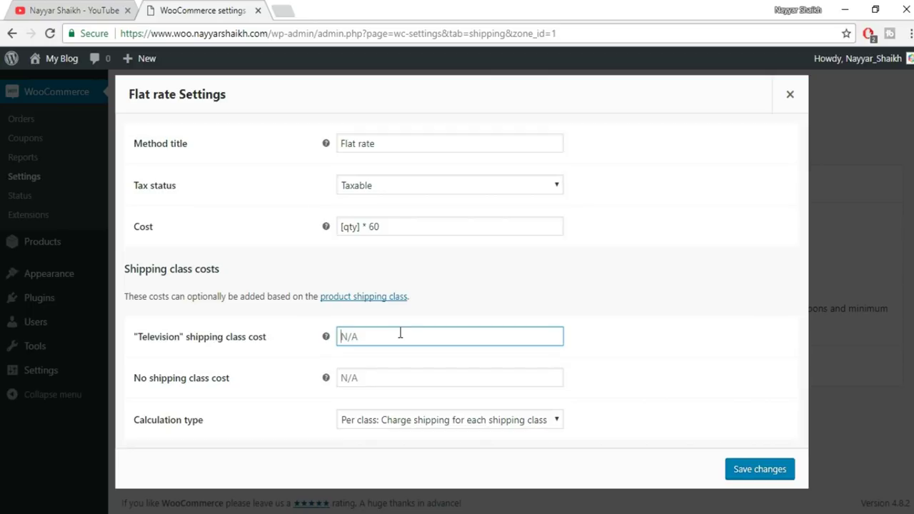
pyautogui.write('[')
pyautogui.press('BackSpace')
pyautogui.click(526, 425)
pyautogui.click(689, 446)
pyautogui.click(747, 469)
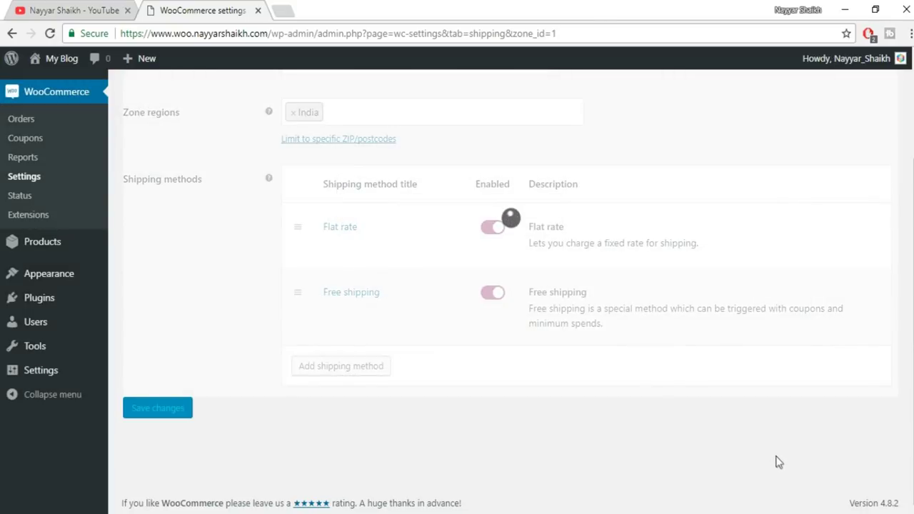
# Step: Enable forced secure checkout in the store's checkout options
pyautogui.scroll(1, 779, 434)
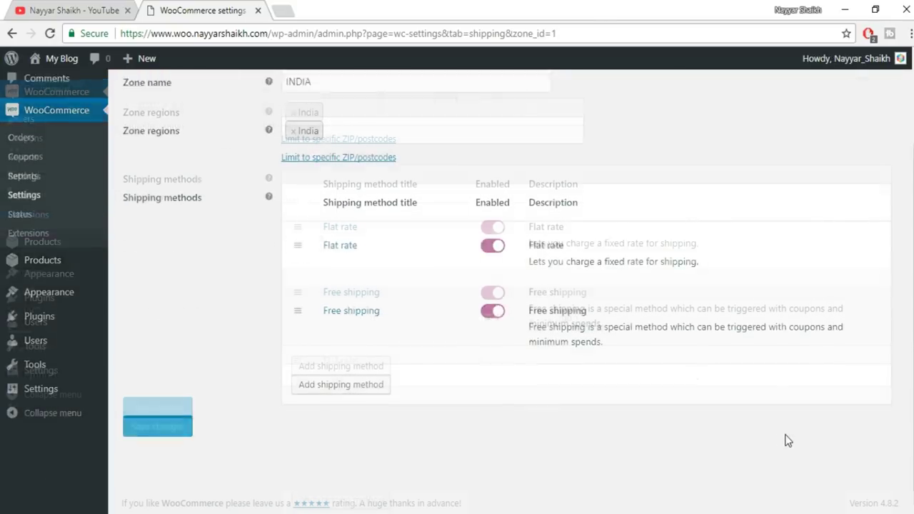
pyautogui.scroll(2, 788, 441)
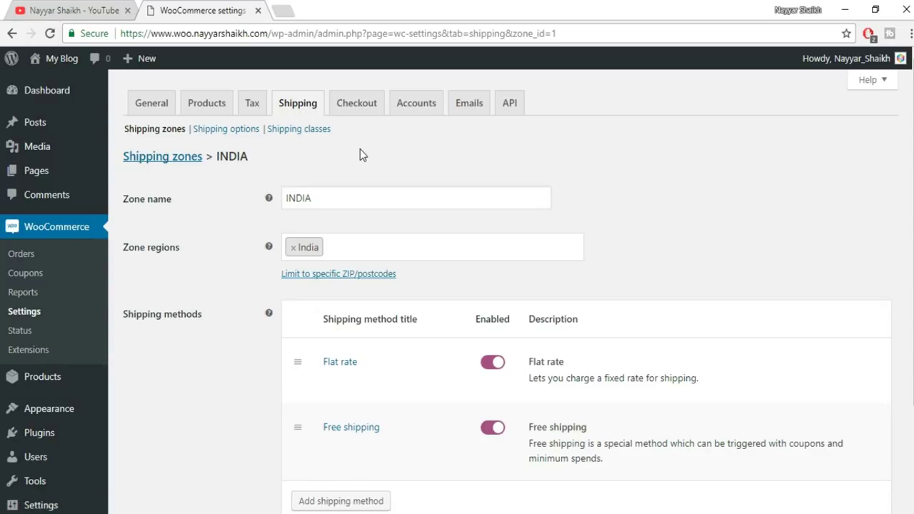
pyautogui.click(372, 106)
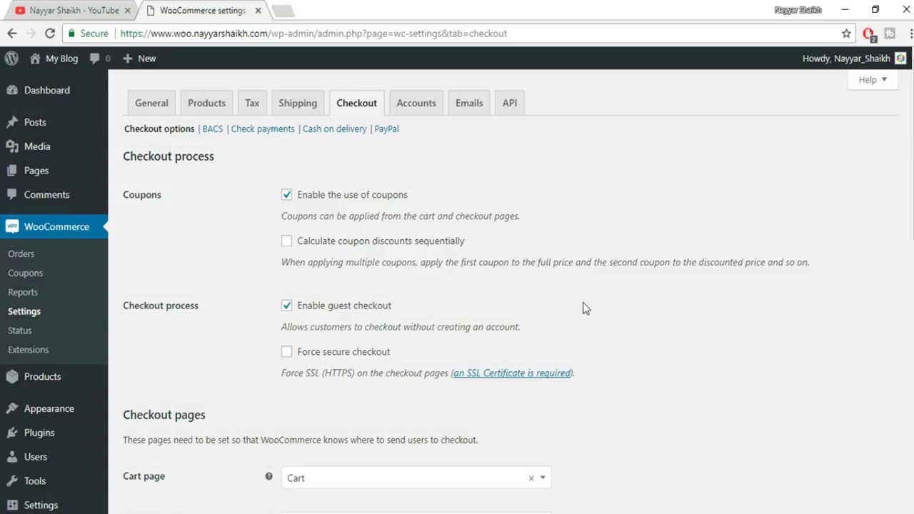
pyautogui.scroll(-2, 582, 308)
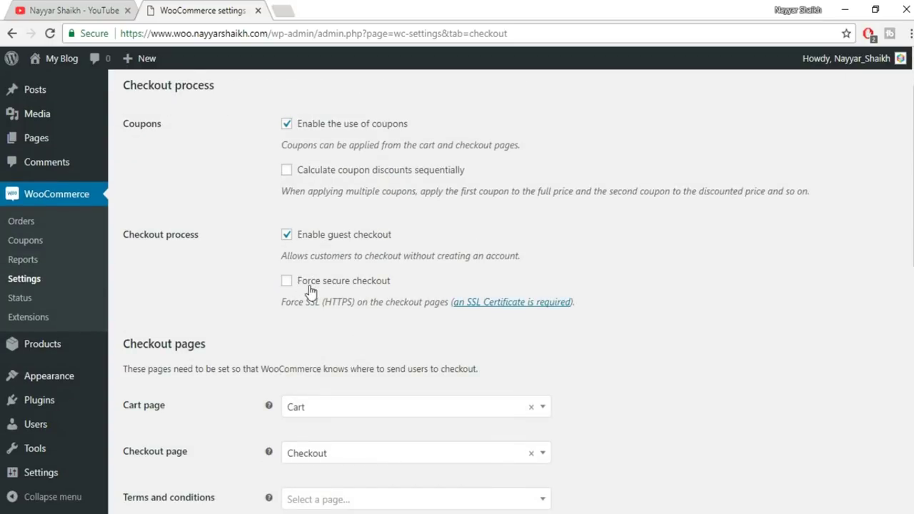
pyautogui.click(330, 285)
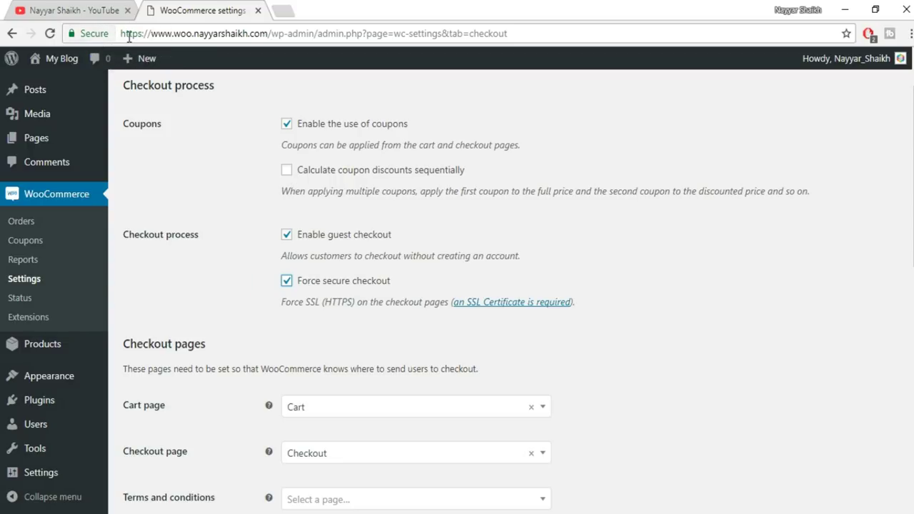
# Step: Examine the browser's secure connection information for the site, and close it
pyautogui.click(90, 35)
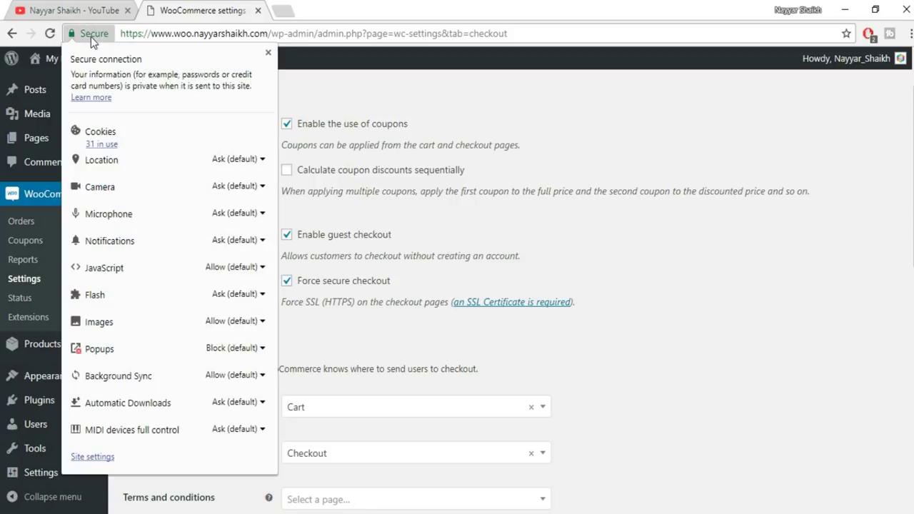
pyautogui.click(268, 53)
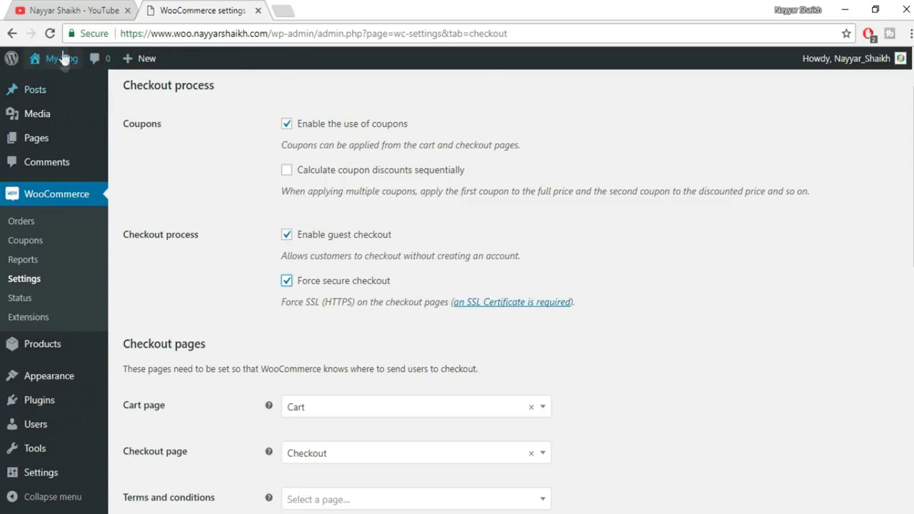
pyautogui.click(84, 33)
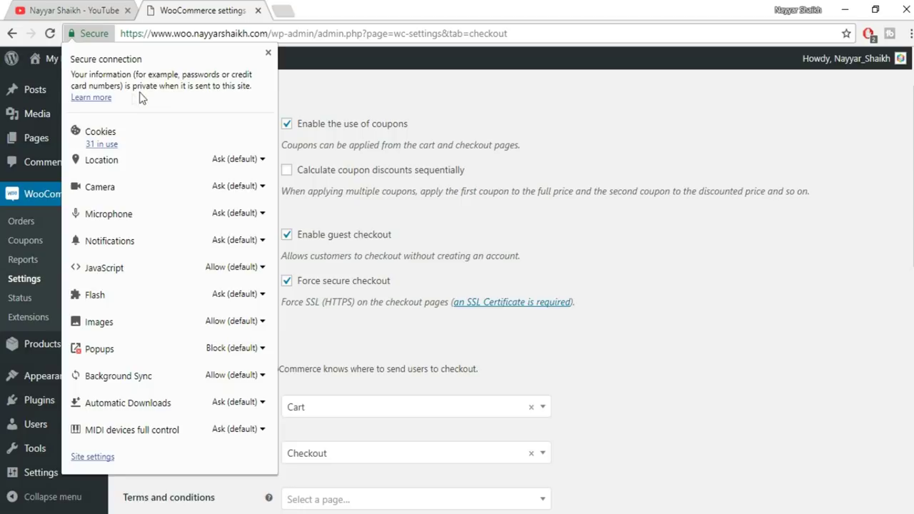
pyautogui.click(268, 53)
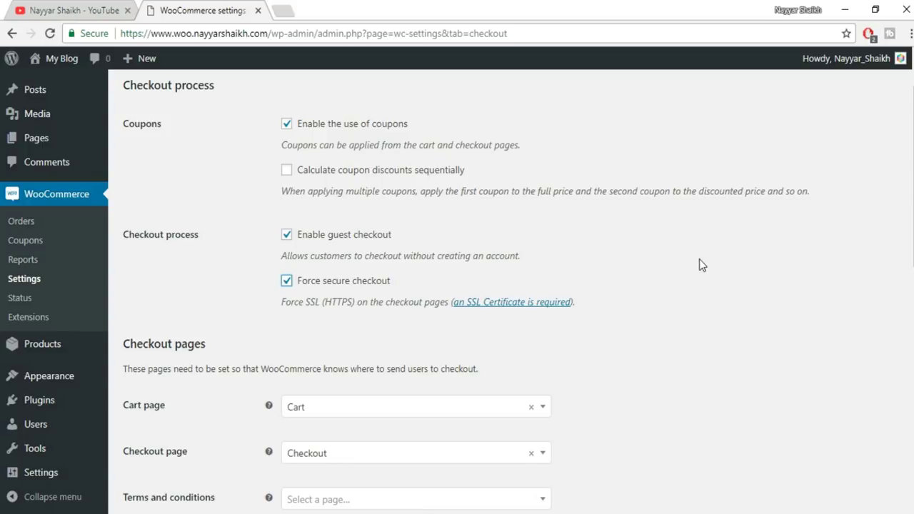
# Step: Review the terms and conditions page choices, checkout endpoints and payment gateways, and save the checkout options
pyautogui.scroll(-3, 700, 263)
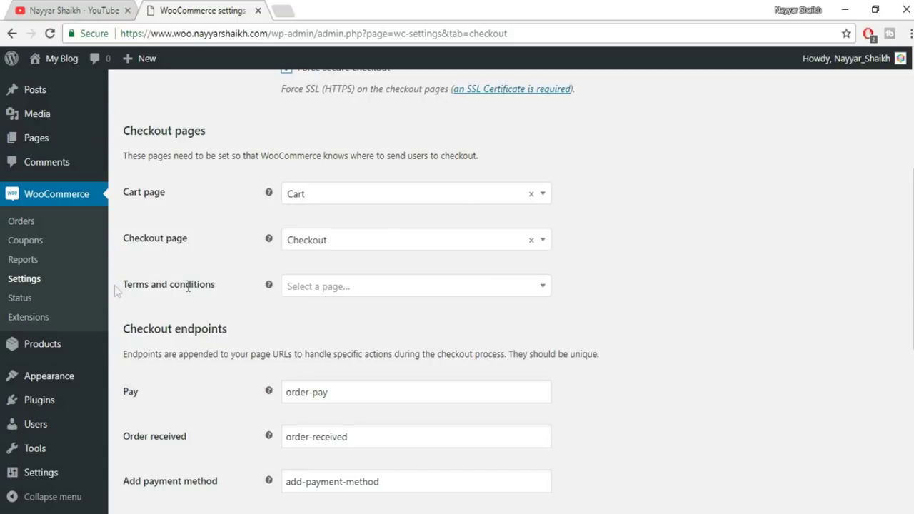
pyautogui.click(380, 289)
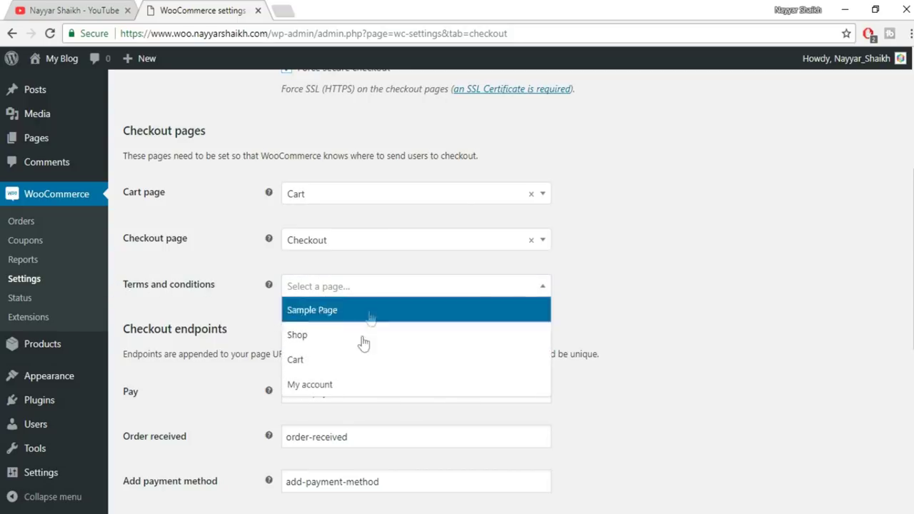
pyautogui.click(664, 287)
pyautogui.scroll(-3, 642, 299)
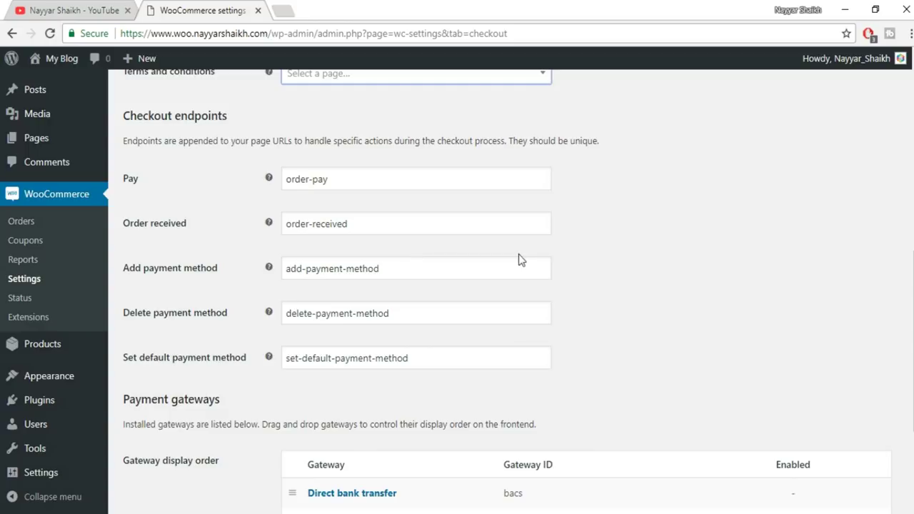
pyautogui.scroll(-3, 522, 267)
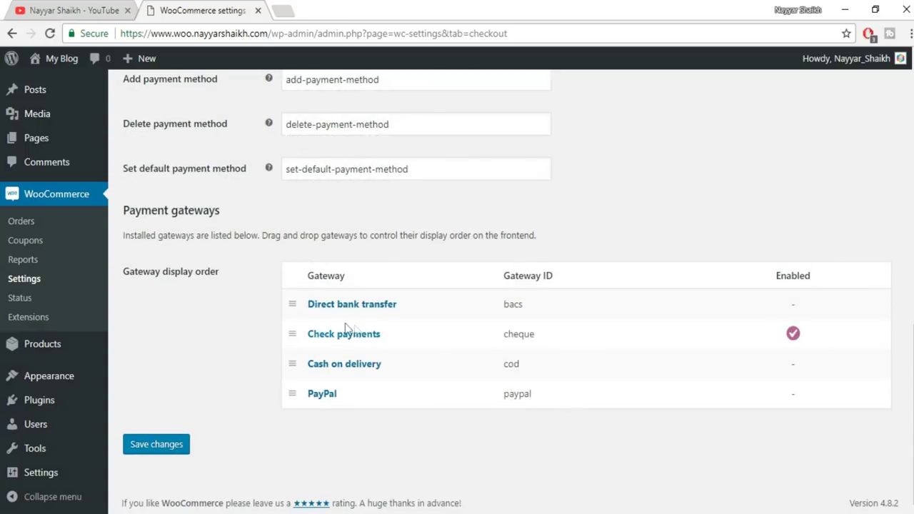
pyautogui.click(174, 448)
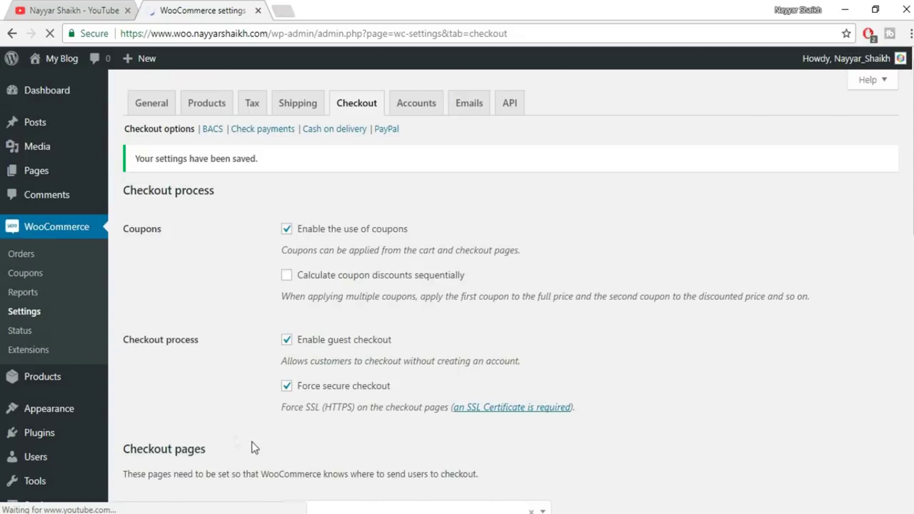
# Step: Disable the check payments gateway and save its settings
pyautogui.scroll(-10, 671, 389)
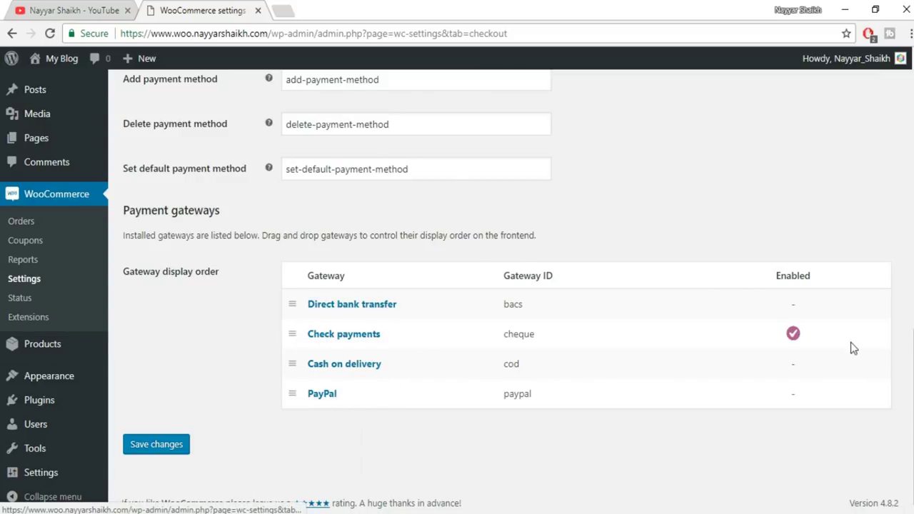
pyautogui.click(351, 336)
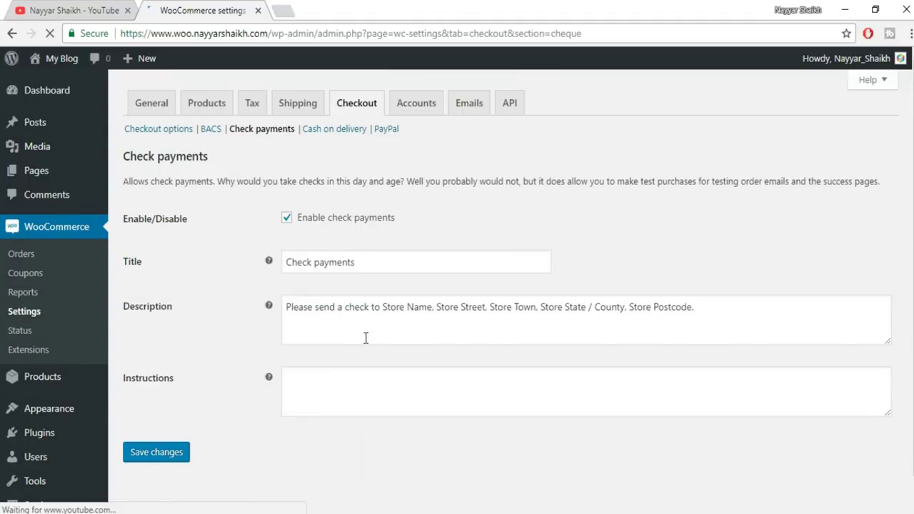
pyautogui.click(319, 221)
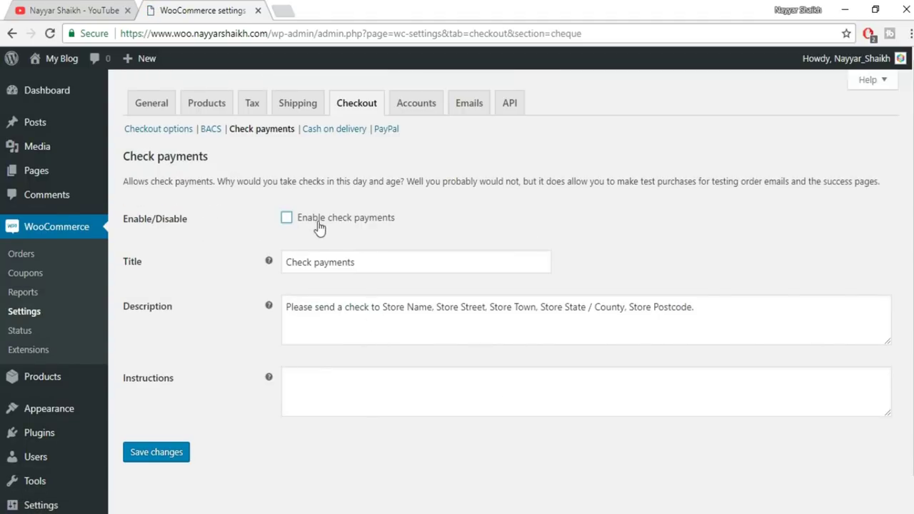
pyautogui.click(169, 457)
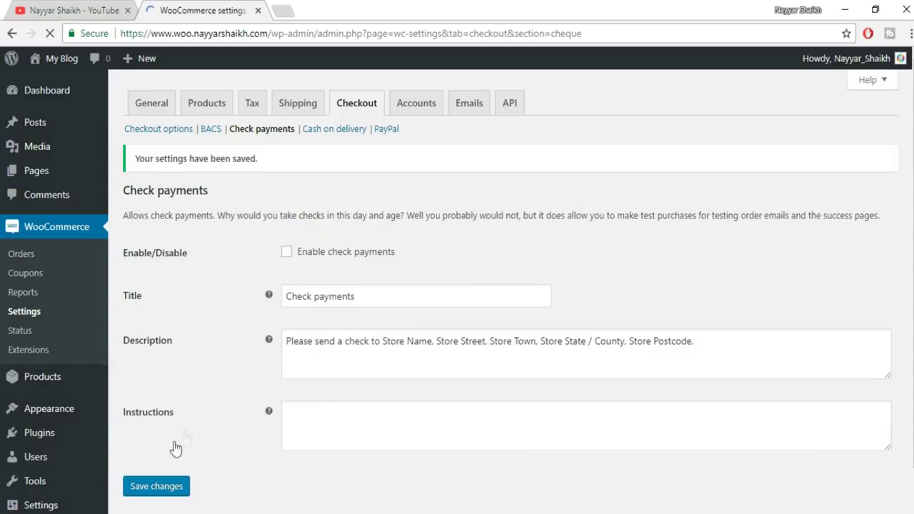
# Step: Return to the checkout options, open the PayPal gateway's settings and enable PayPal Standard
pyautogui.click(143, 130)
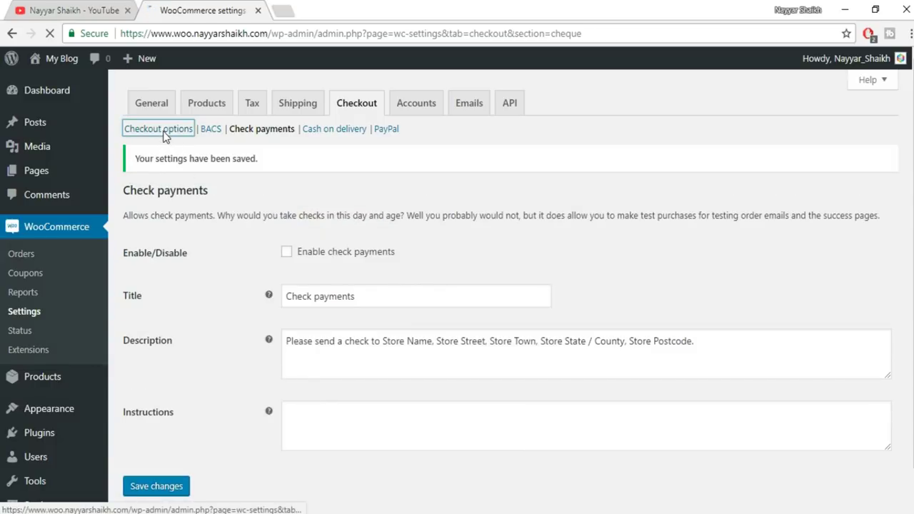
pyautogui.scroll(-10, 768, 377)
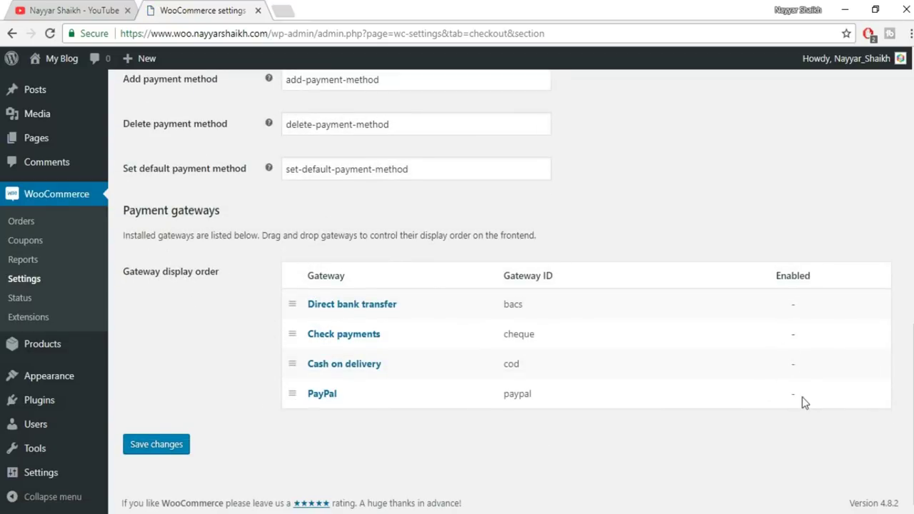
pyautogui.click(323, 395)
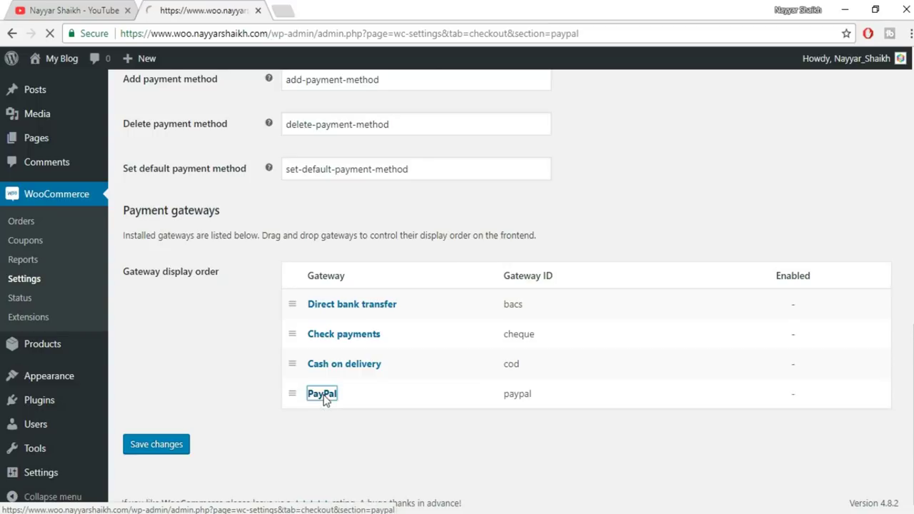
pyautogui.scroll(-1, 328, 172)
pyautogui.click(327, 168)
pyautogui.scroll(-1, 306, 170)
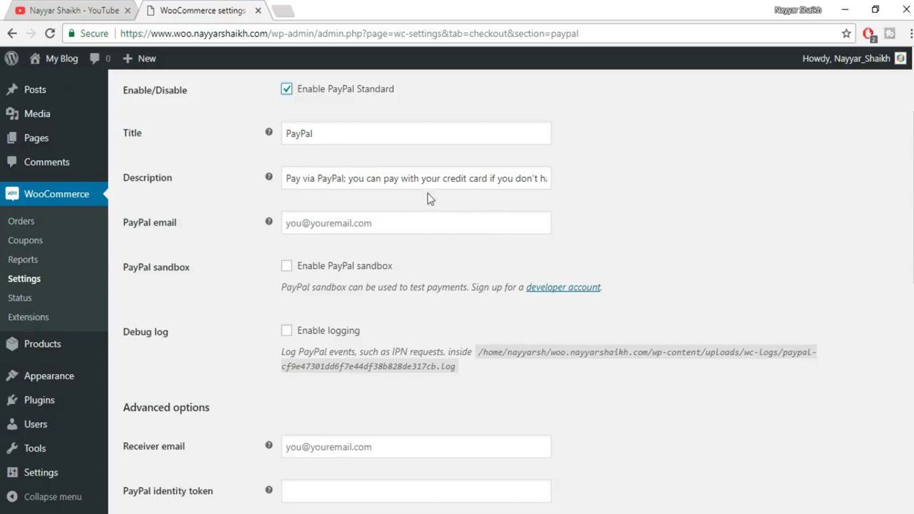
# Step: Fill in the PayPal email with the store owner's saved e-mail address
pyautogui.click(315, 215)
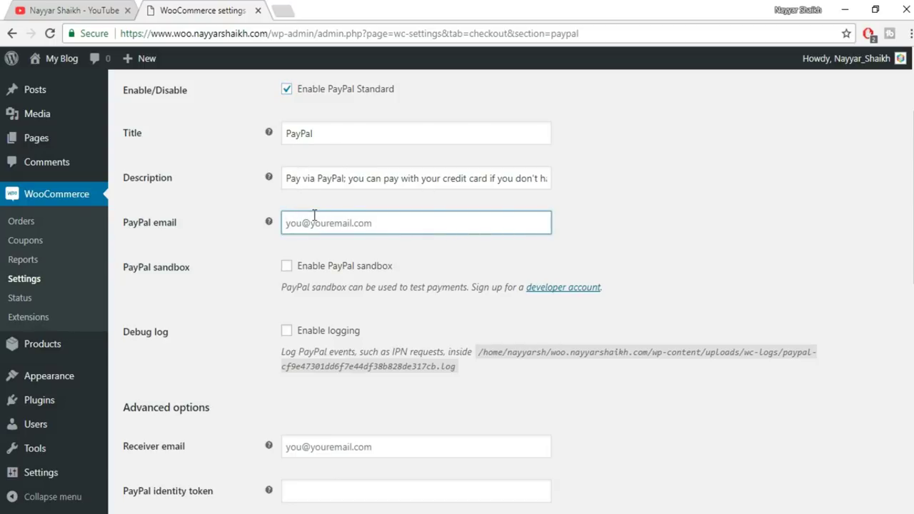
pyautogui.write('re')
pyautogui.click(303, 243)
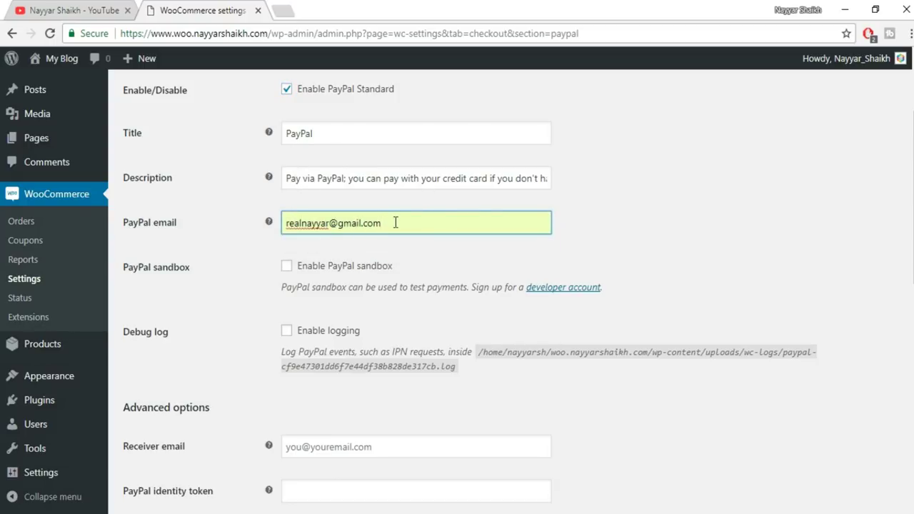
# Step: Review the remaining PayPal gateway options, and log in to the account on paypal.com in a new browser tab
pyautogui.scroll(-1, 586, 230)
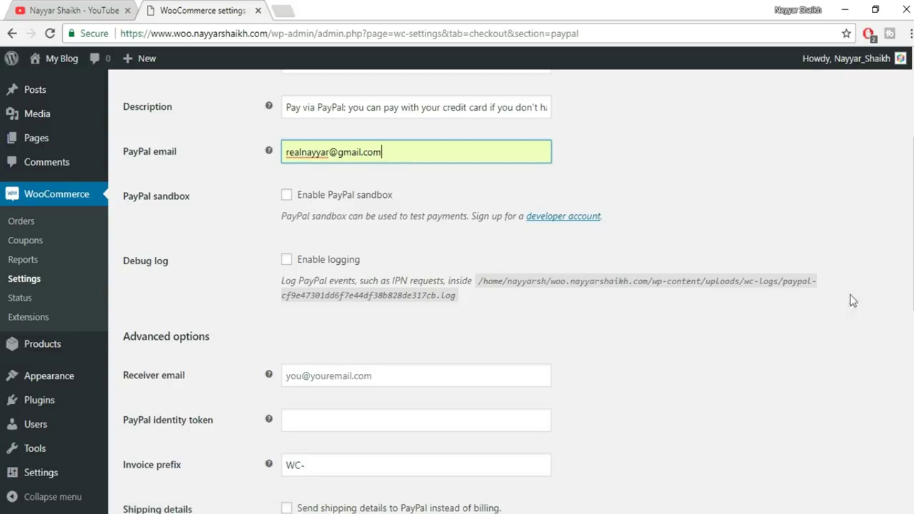
pyautogui.scroll(-1, 851, 314)
pyautogui.scroll(-1, 851, 314)
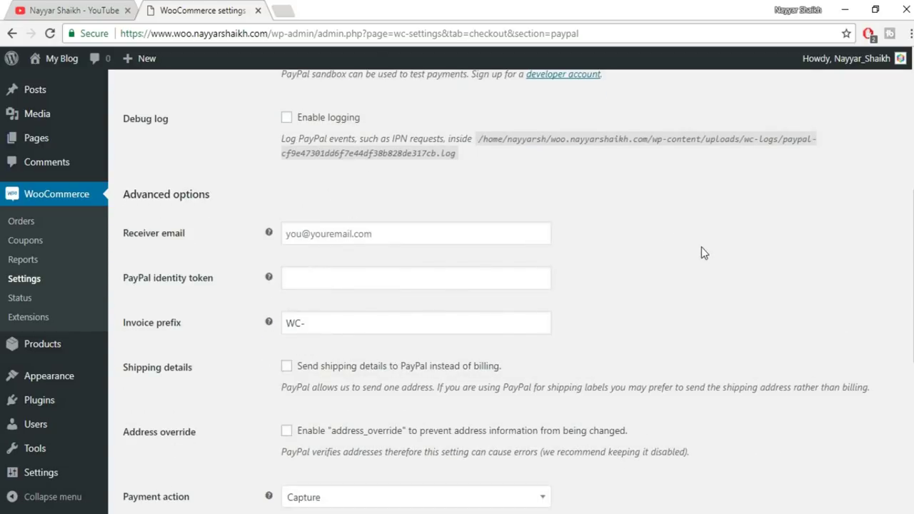
pyautogui.scroll(-1, 326, 210)
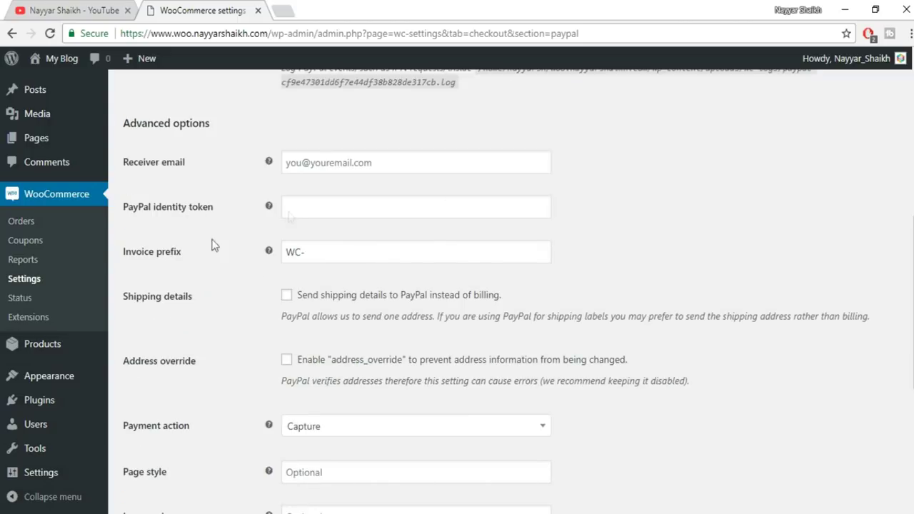
pyautogui.scroll(-4, 443, 243)
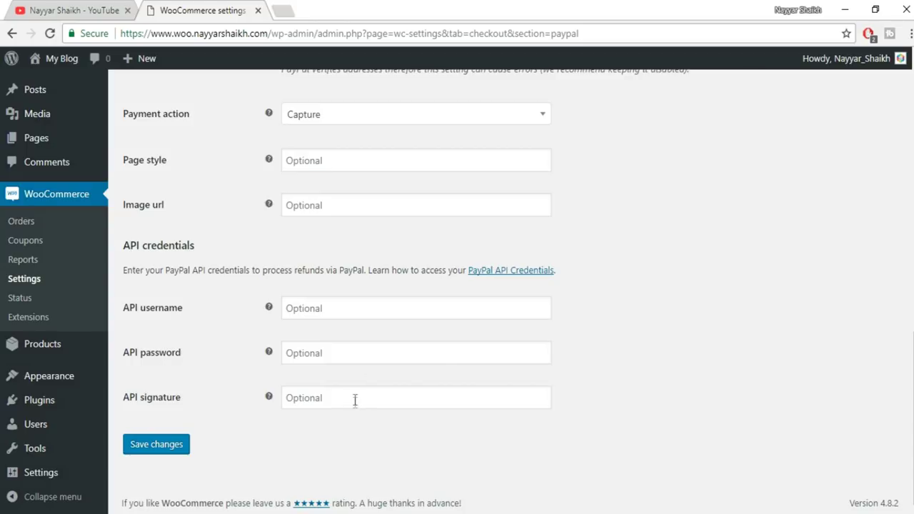
pyautogui.hotkey('ctrl', 't')
pyautogui.write('paypal.com')
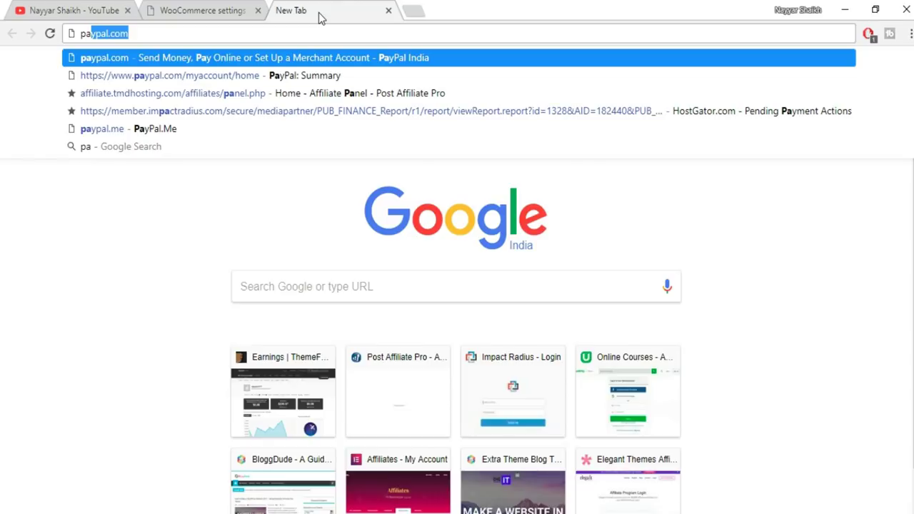
pyautogui.press('Return')
pyautogui.click(742, 77)
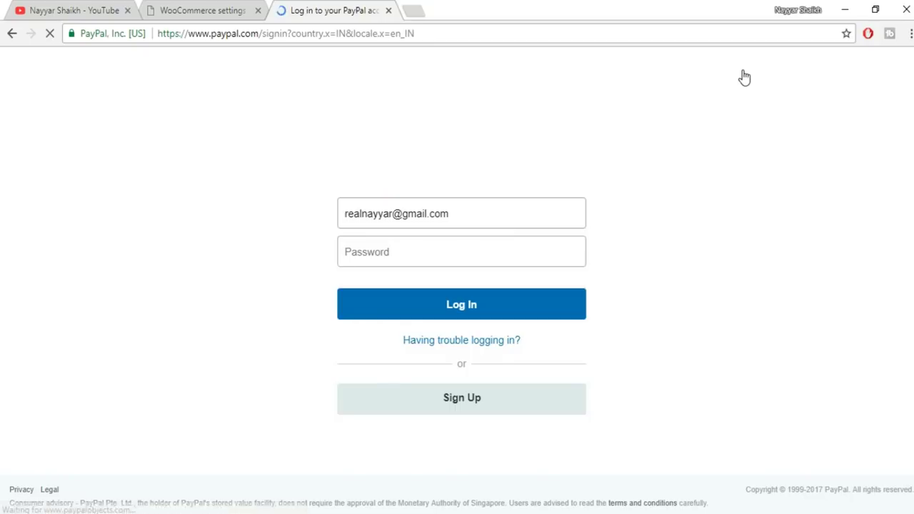
pyautogui.click(491, 307)
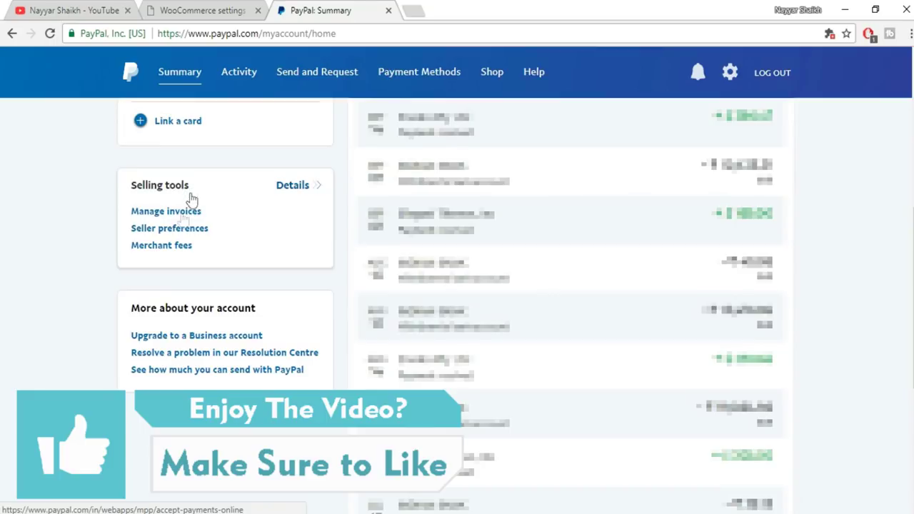
# Step: Open the API access page from the PayPal account's seller preferences
pyautogui.click(179, 230)
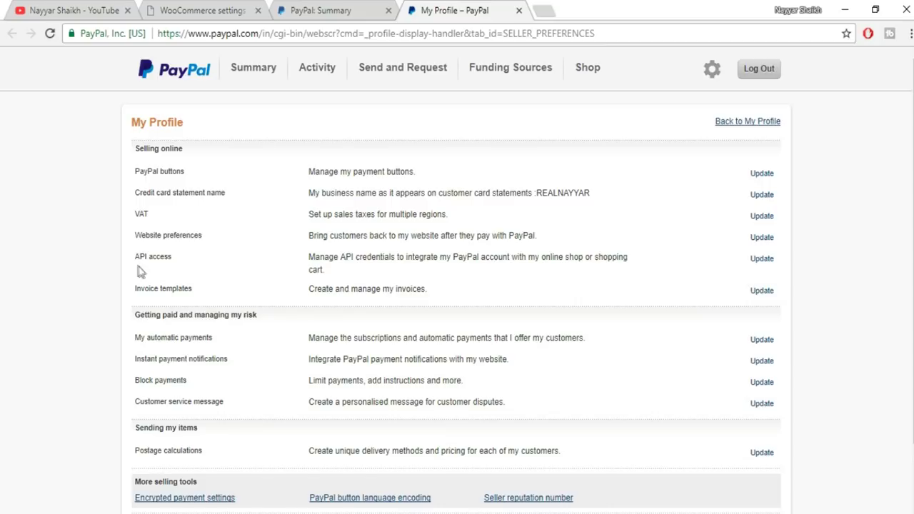
pyautogui.moveTo(135, 258); pyautogui.dragTo(190, 261)
pyautogui.click(764, 262)
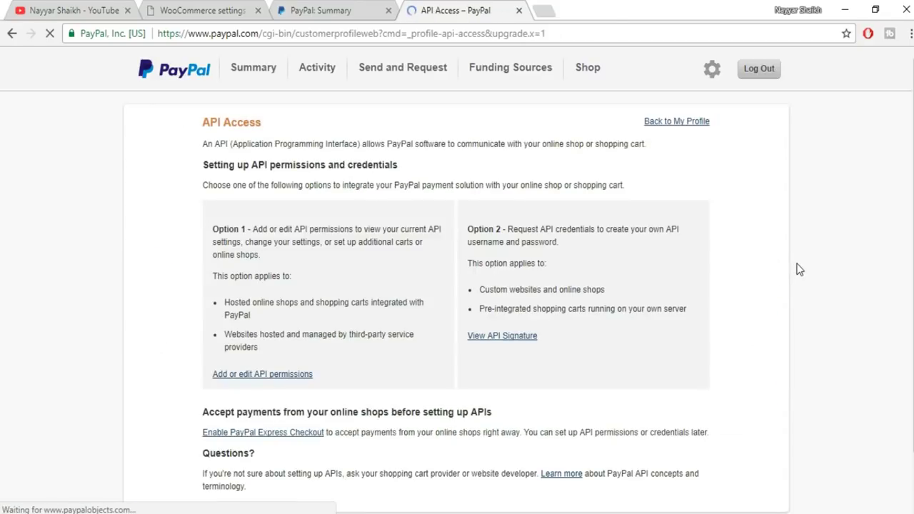
# Step: Try to view the API signature under Option 2, and check the verification methods offered by the security check
pyautogui.click(247, 377)
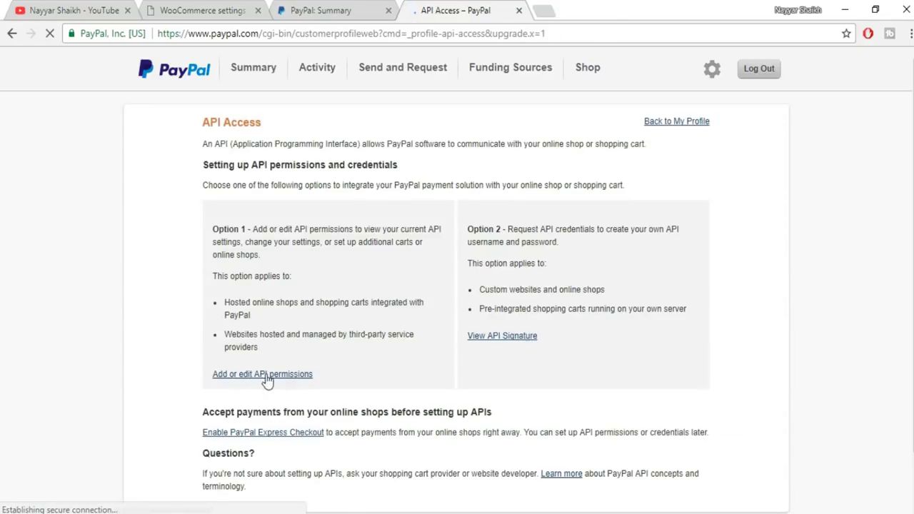
pyautogui.moveTo(468, 229); pyautogui.dragTo(503, 228)
pyautogui.click(508, 337)
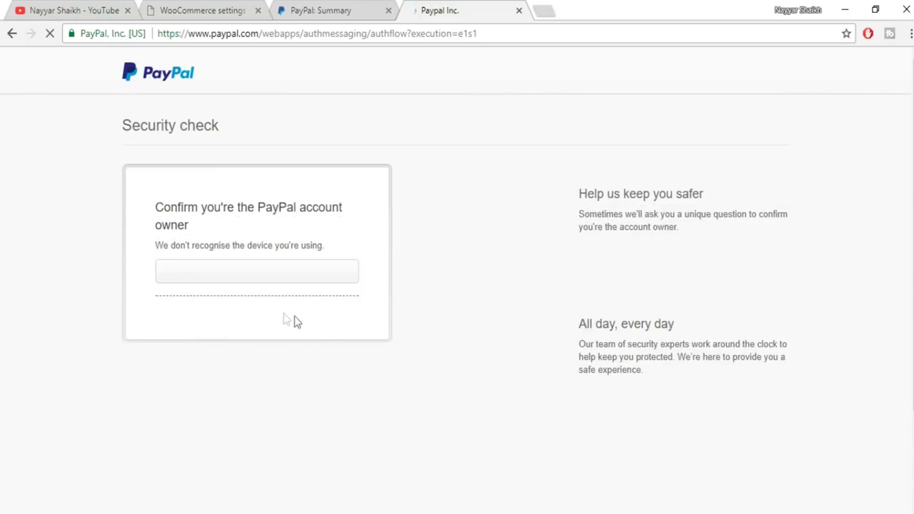
pyautogui.click(320, 277)
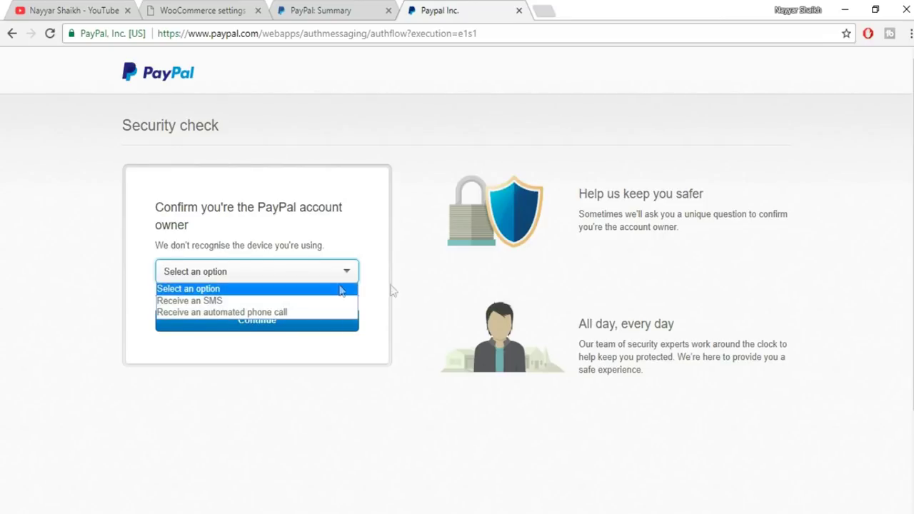
pyautogui.click(262, 289)
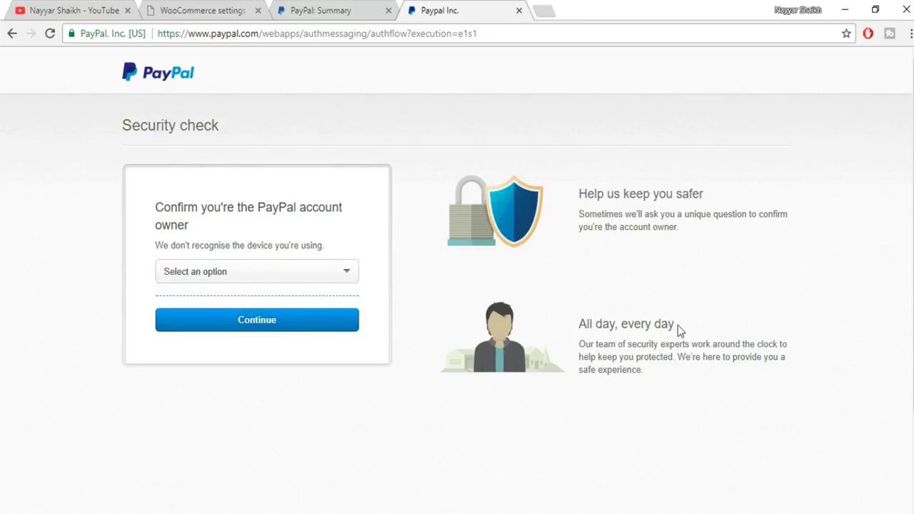
# Step: Switch back to the WooCommerce settings, save the PayPal gateway's settings and close the PayPal security check tab
pyautogui.click(204, 10)
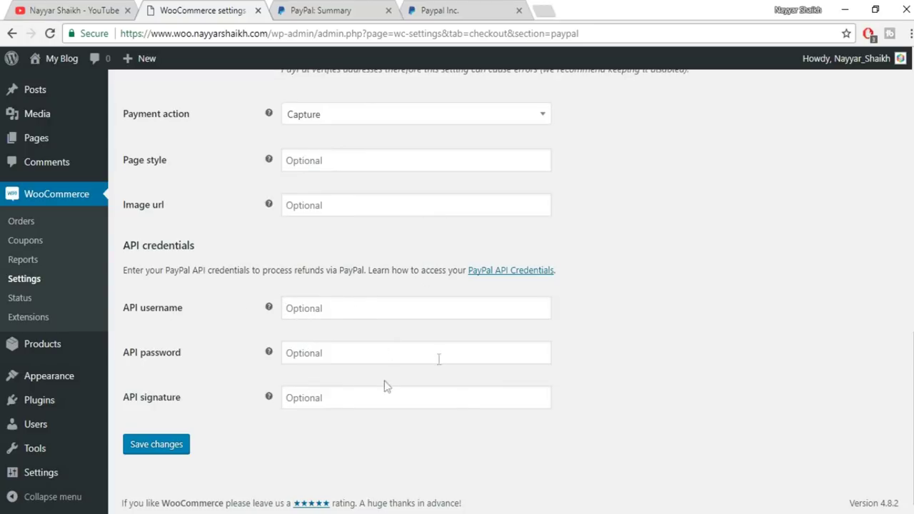
pyautogui.click(165, 451)
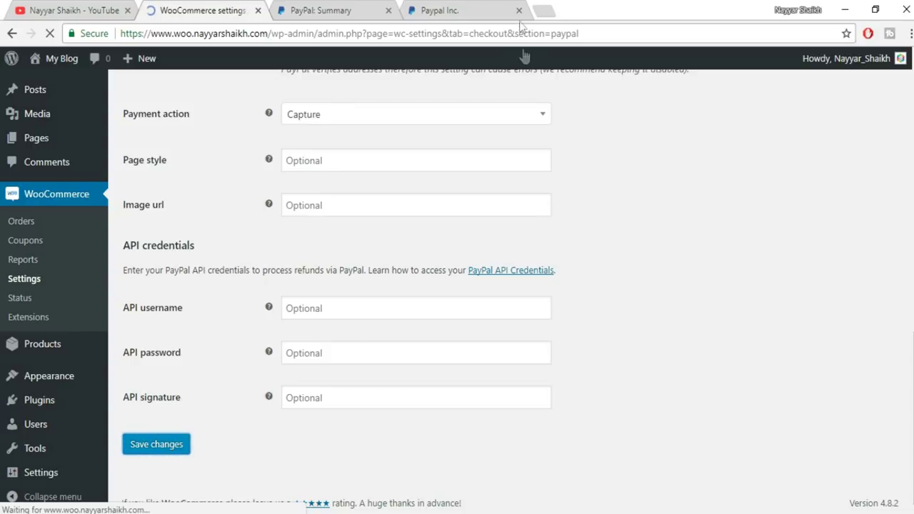
pyautogui.click(518, 11)
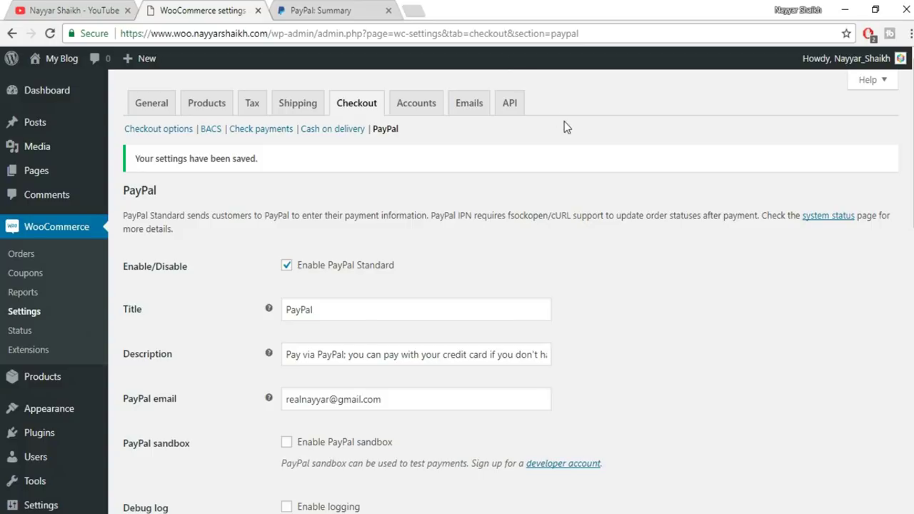
# Step: Review the saved PayPal settings, and return to the checkout options to check which payment gateways are enabled
pyautogui.scroll(-5, 613, 389)
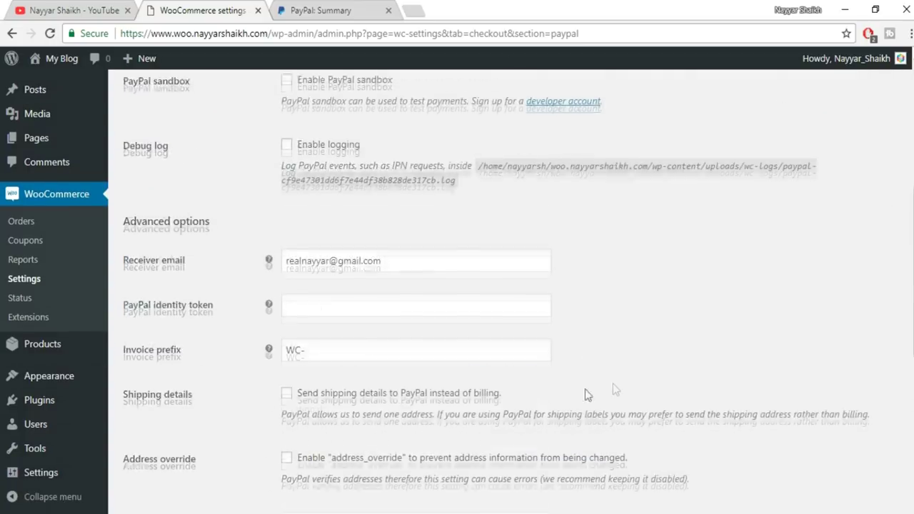
pyautogui.scroll(-5, 612, 389)
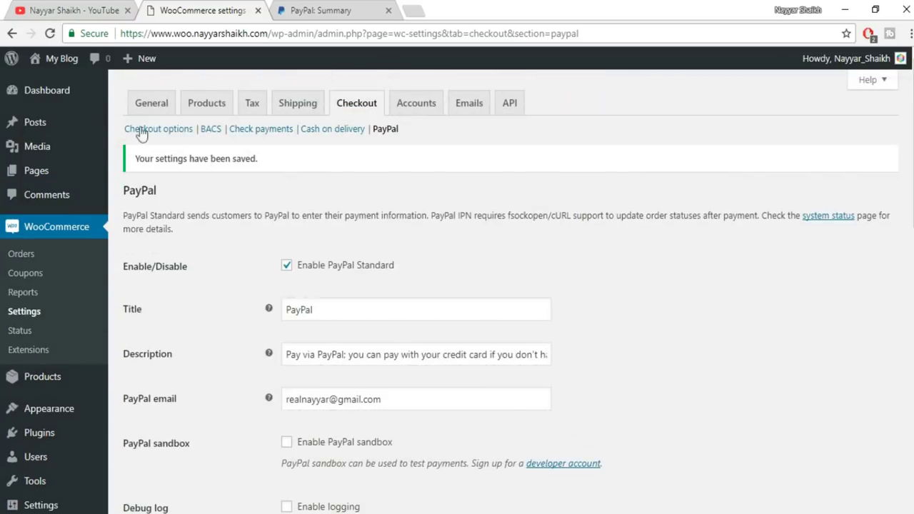
pyautogui.click(142, 134)
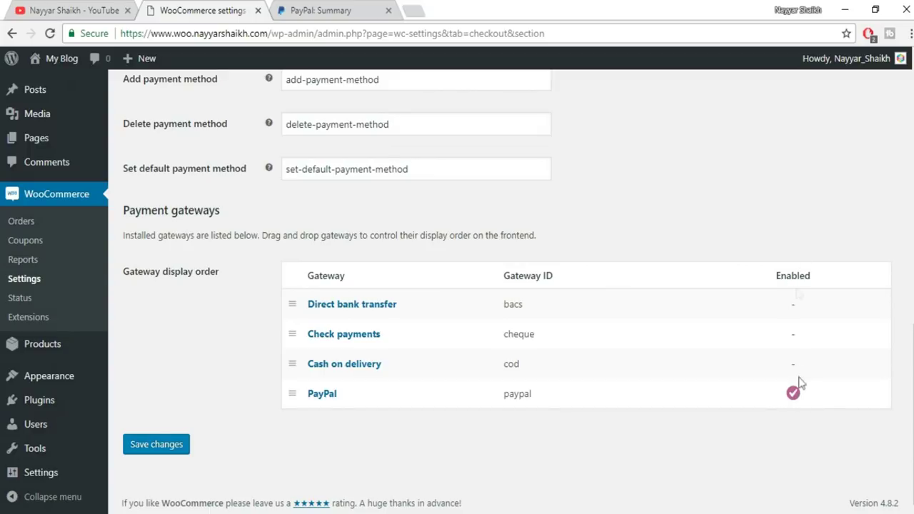
pyautogui.scroll(10, 417, 414)
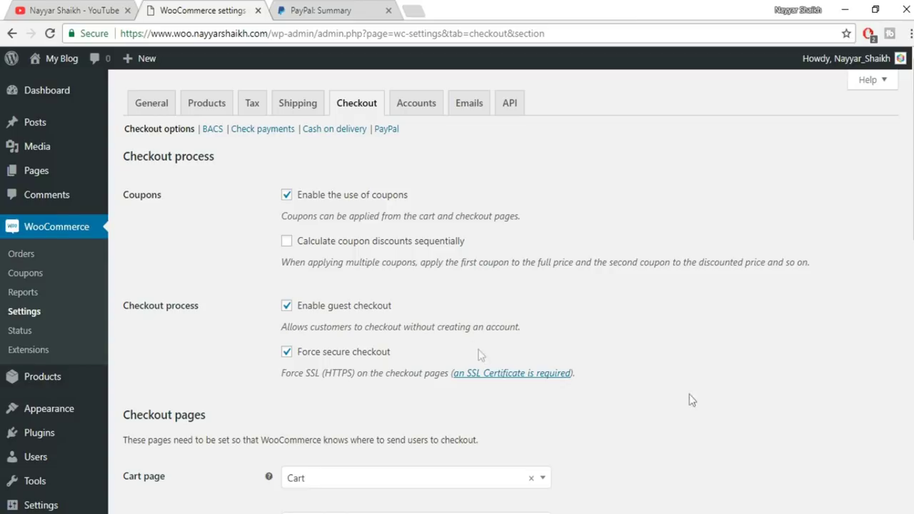
pyautogui.scroll(-10, 821, 422)
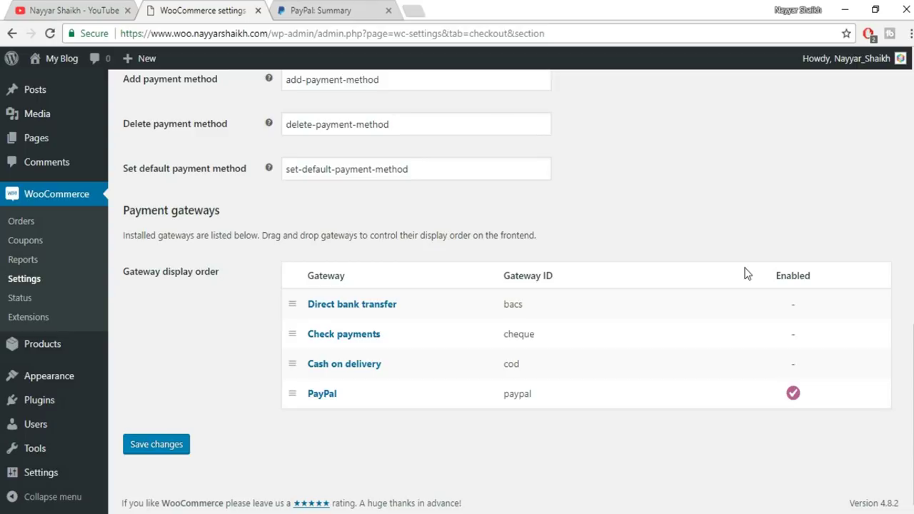
pyautogui.scroll(13, 500, 286)
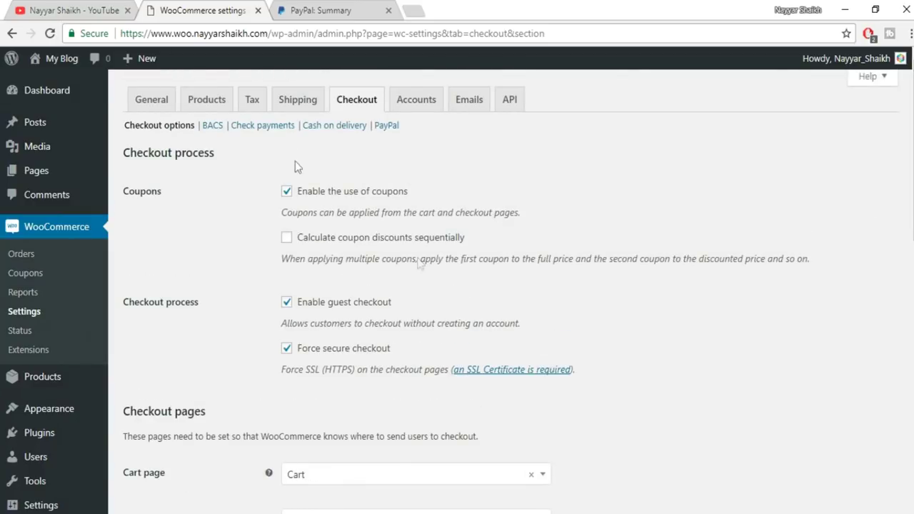
pyautogui.scroll(-13, 342, 389)
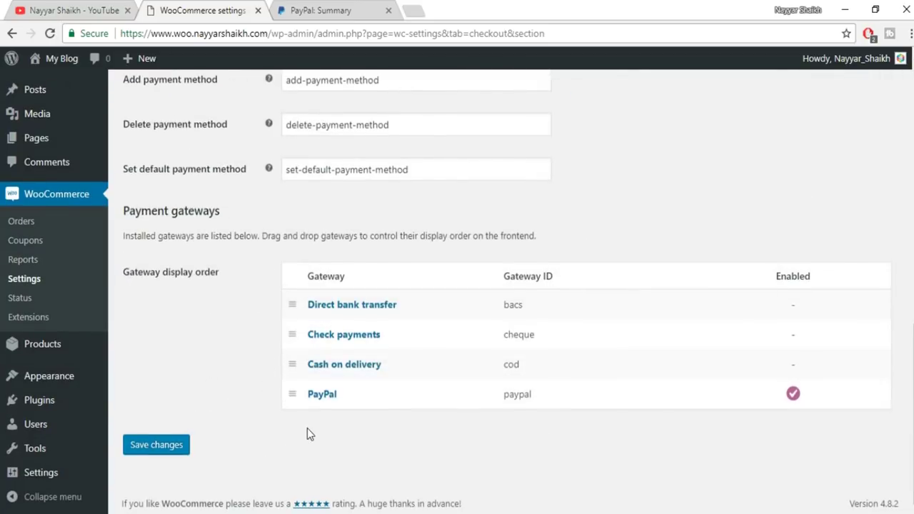
pyautogui.scroll(13, 307, 428)
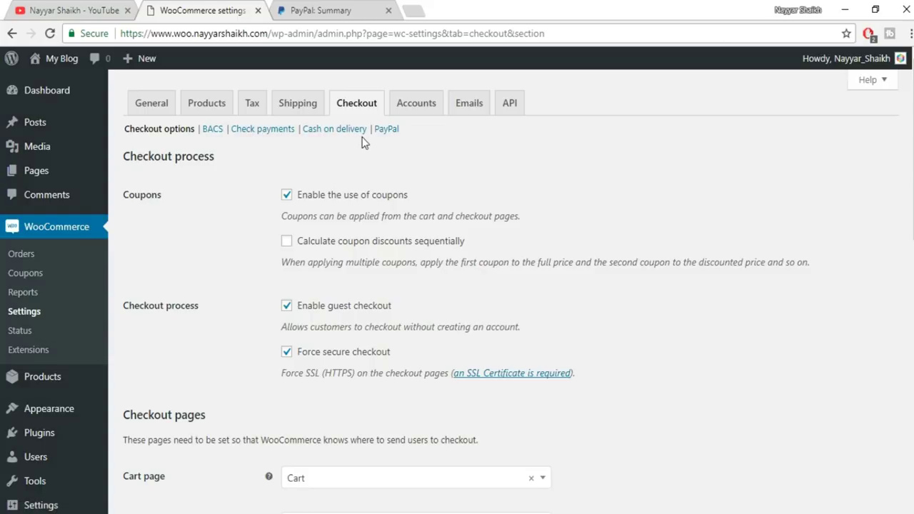
# Step: Open the account settings and select My account as the account page
pyautogui.click(422, 107)
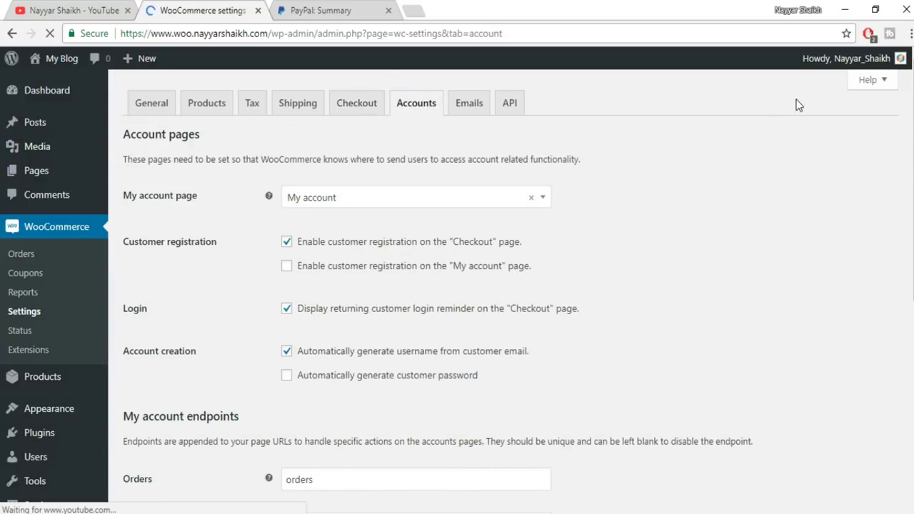
pyautogui.click(392, 204)
pyautogui.click(379, 319)
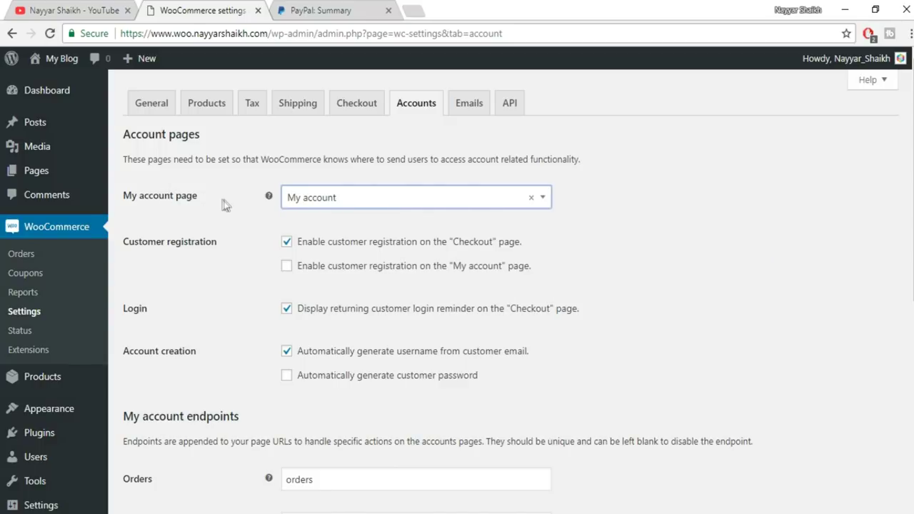
# Step: Enable customer registration on the "My account" page and save the account settings
pyautogui.scroll(-1, 859, 217)
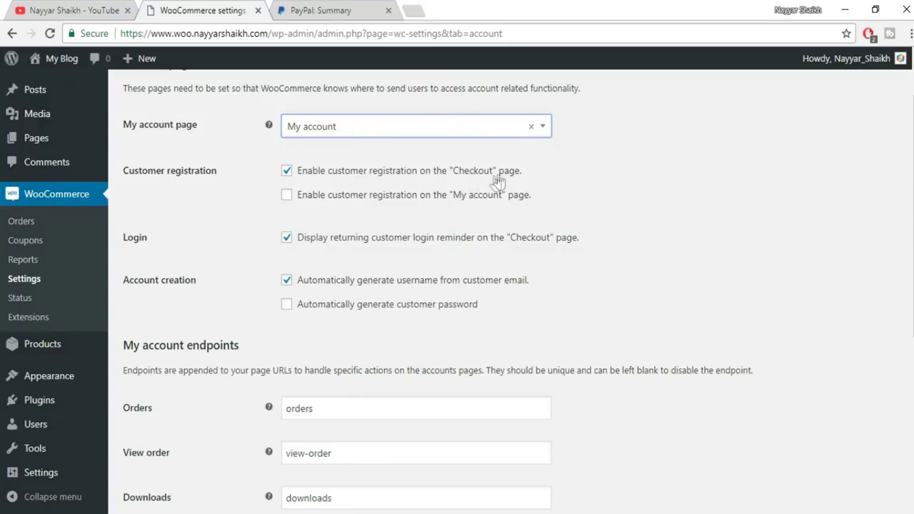
pyautogui.click(343, 204)
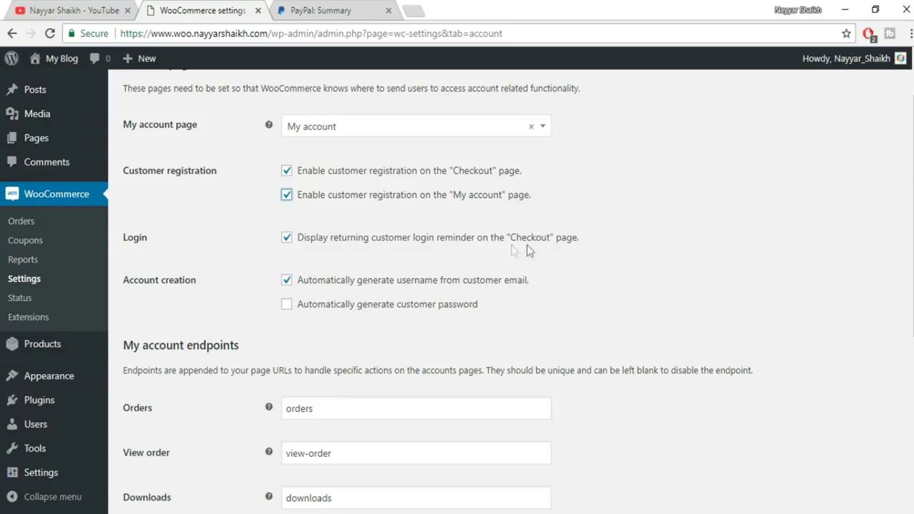
pyautogui.scroll(-2, 582, 247)
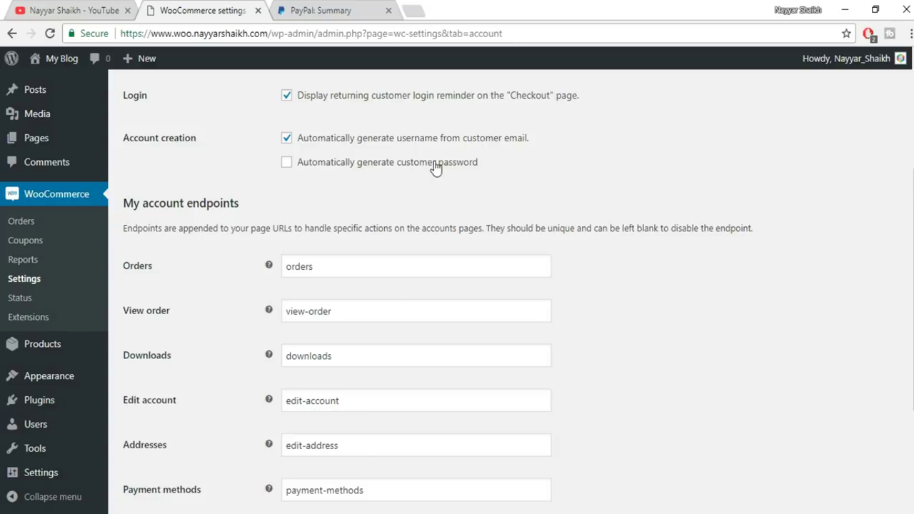
pyautogui.scroll(-4, 631, 189)
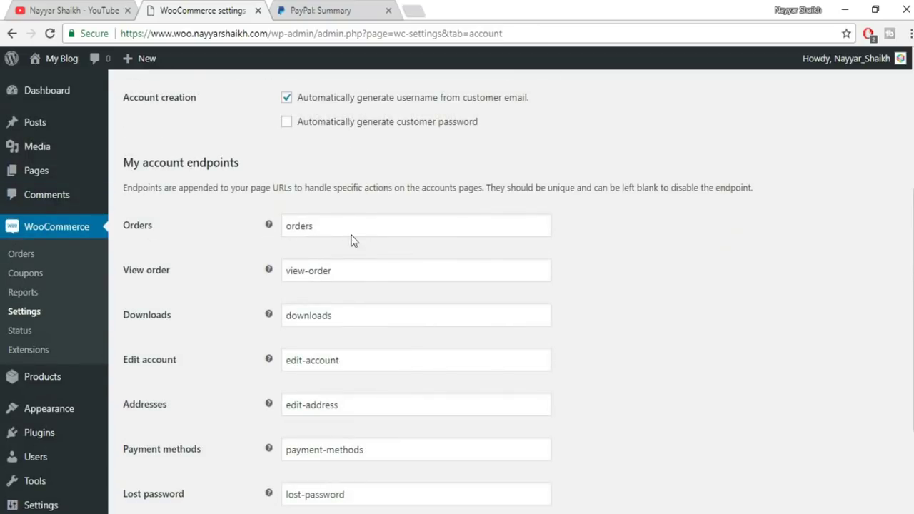
pyautogui.scroll(-2, 370, 225)
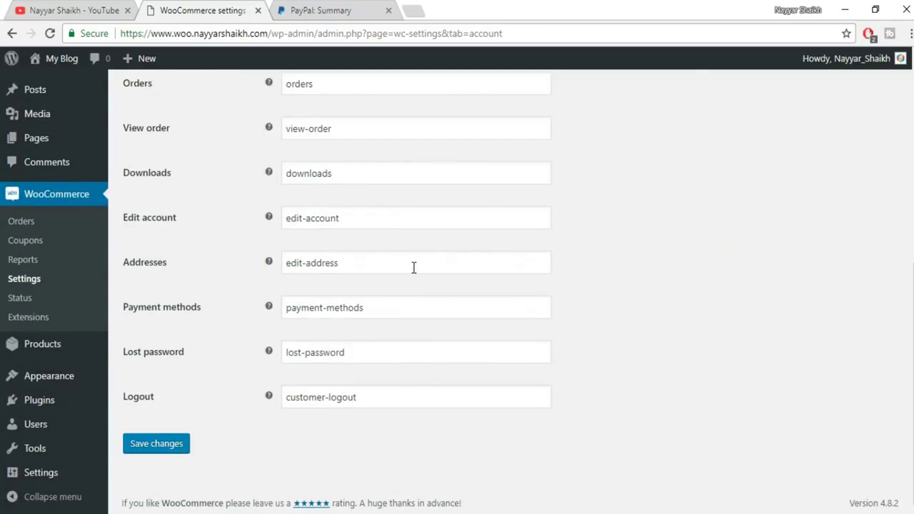
pyautogui.click(176, 444)
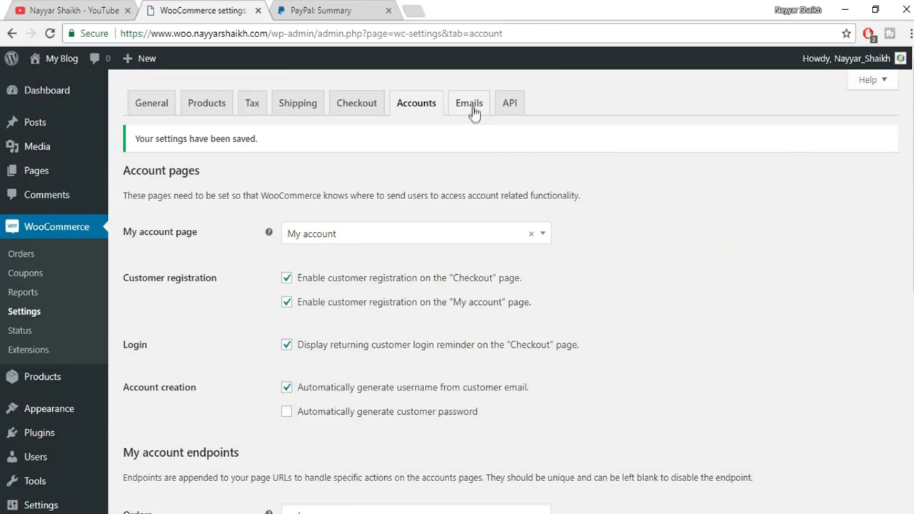
# Step: Check the recipient of the New order notification in the email settings and open that notification's configuration
pyautogui.click(472, 107)
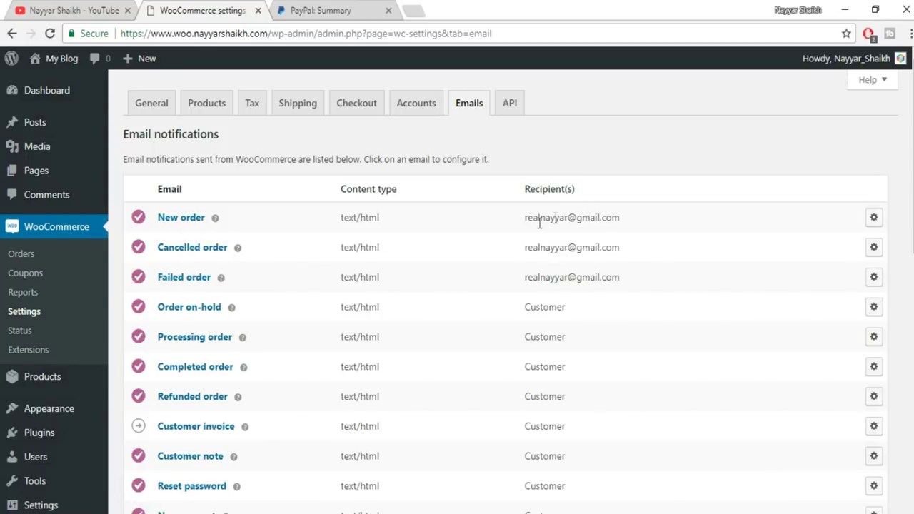
pyautogui.moveTo(521, 229); pyautogui.dragTo(638, 221)
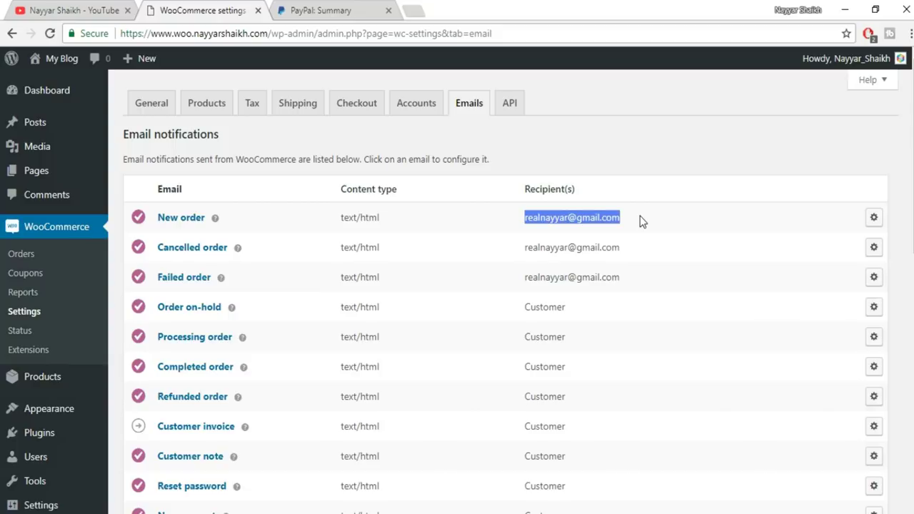
pyautogui.click(549, 219)
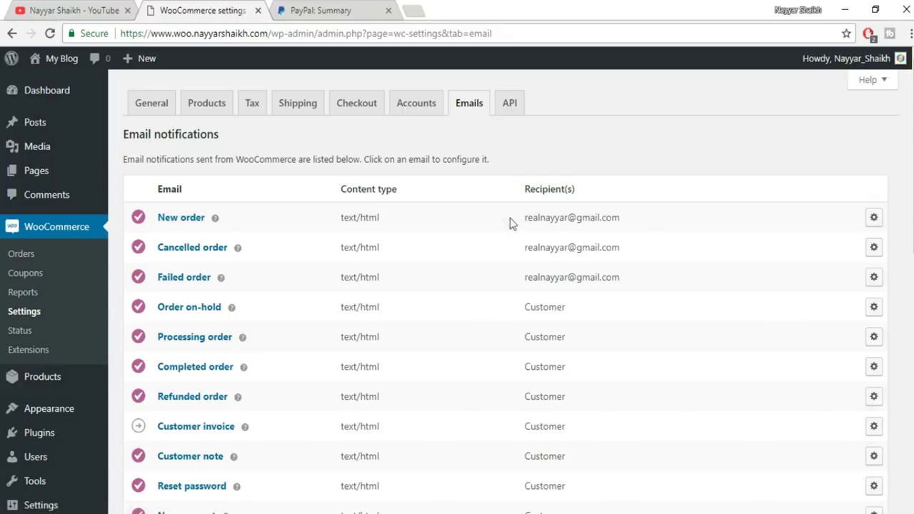
pyautogui.moveTo(510, 218); pyautogui.dragTo(633, 221)
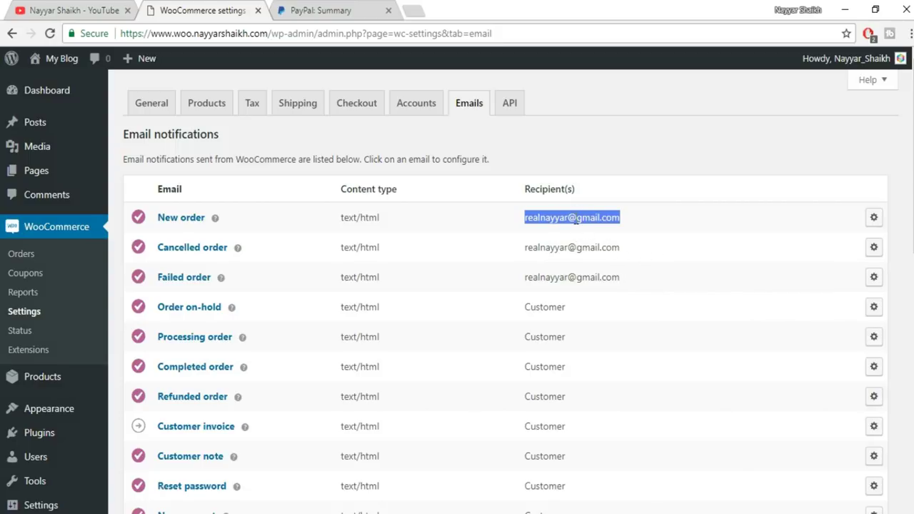
pyautogui.click(875, 220)
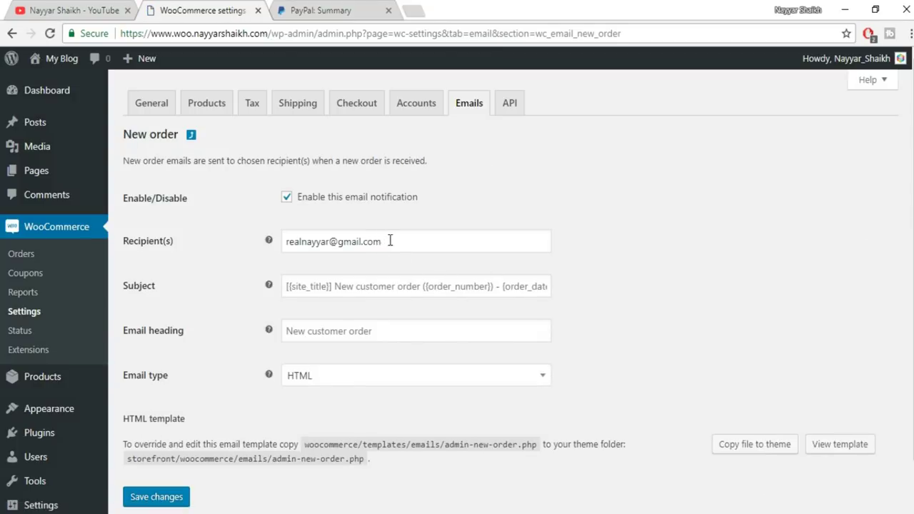
# Step: Review the New order notification's recipient address and save its settings
pyautogui.moveTo(385, 241); pyautogui.dragTo(263, 245)
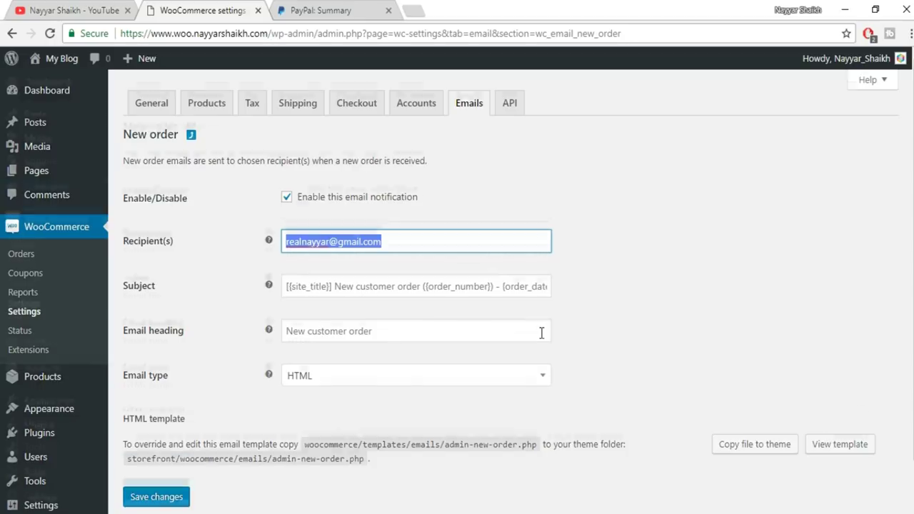
pyautogui.scroll(-1, 391, 383)
pyautogui.scroll(1, 395, 389)
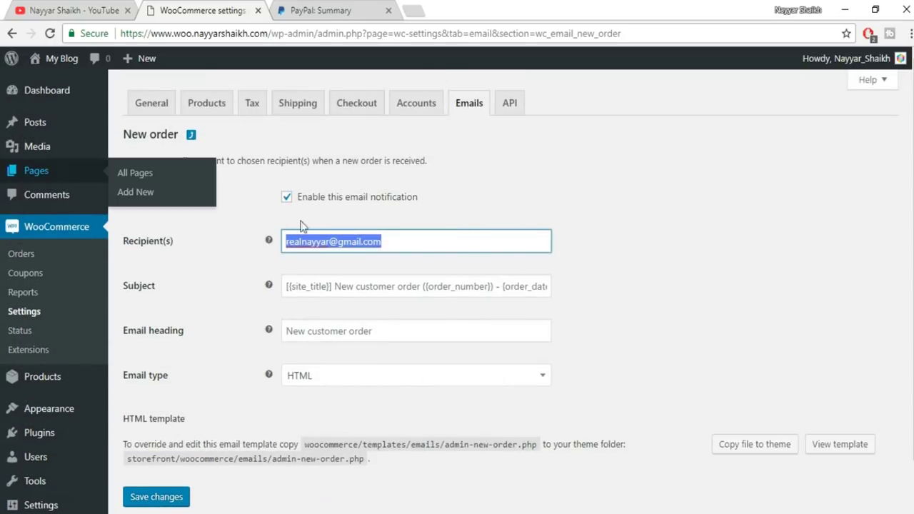
pyautogui.scroll(-1, 271, 400)
pyautogui.click(184, 452)
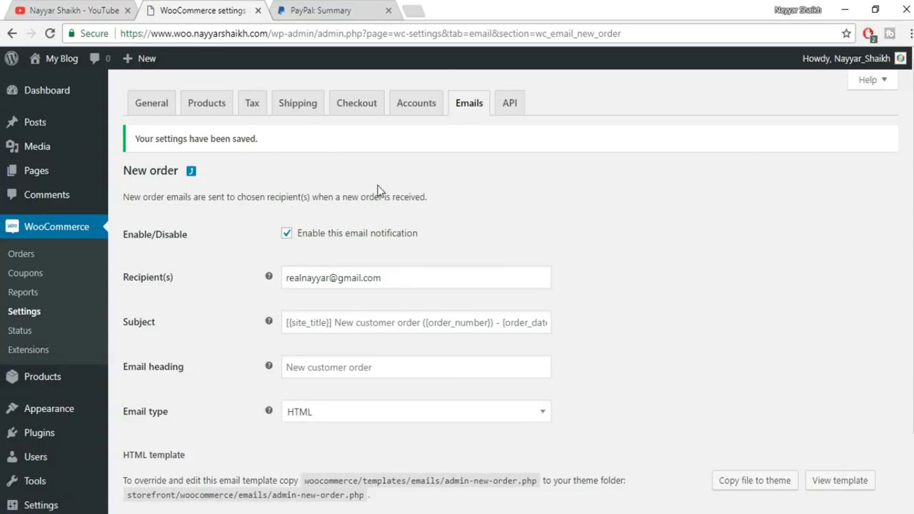
# Step: Go to the WooCommerce coupons and start adding a new coupon
pyautogui.click(31, 279)
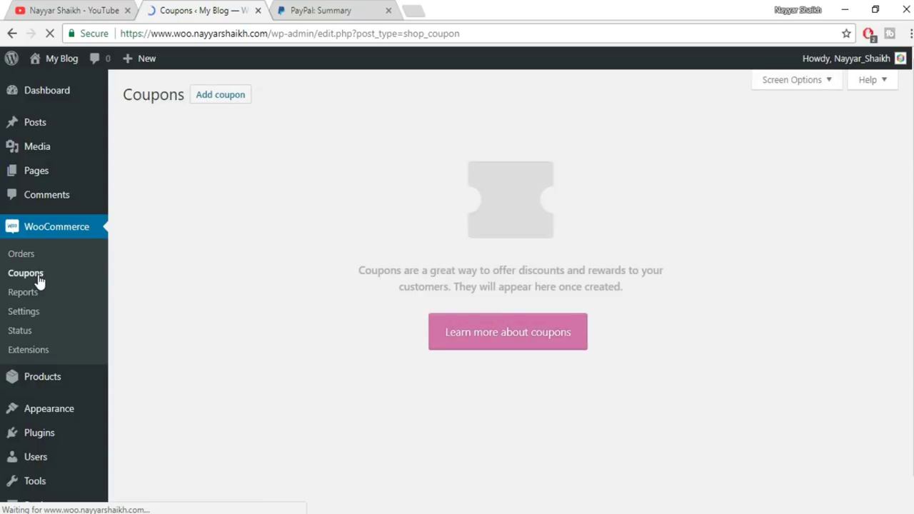
pyautogui.click(221, 95)
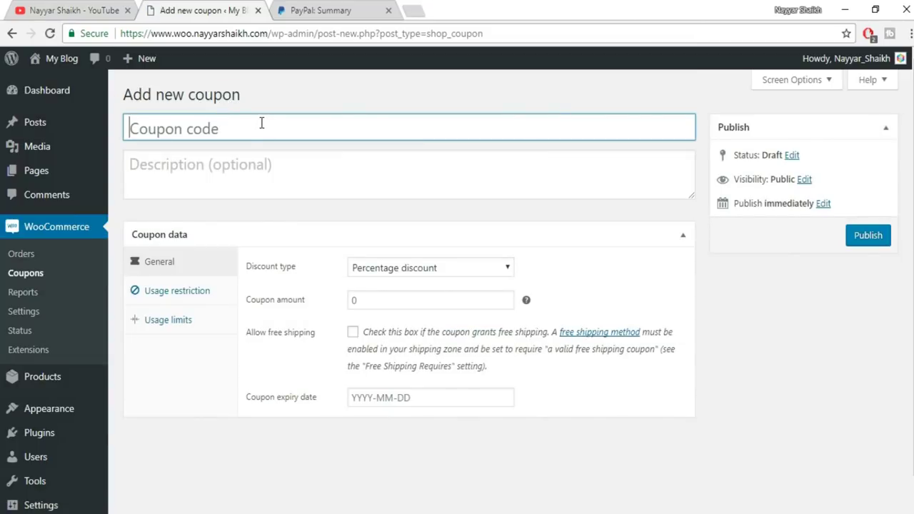
pyautogui.click(262, 123)
pyautogui.write('NAYYAR60')
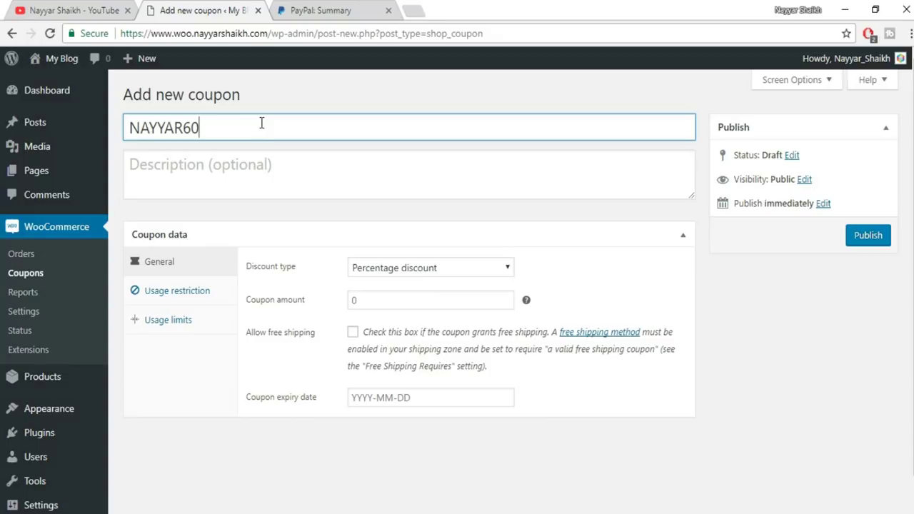
pyautogui.moveTo(253, 131); pyautogui.dragTo(132, 129)
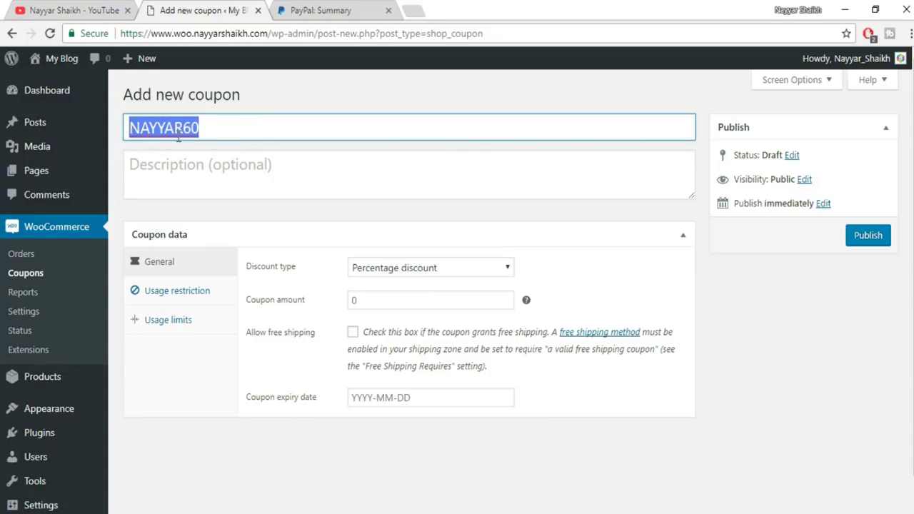
pyautogui.click(215, 132)
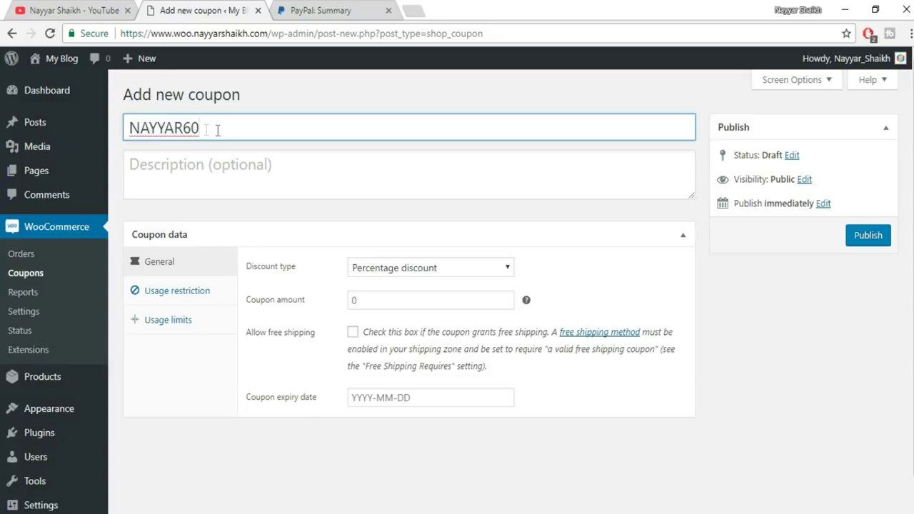
# Step: Set the coupon code to the store owner's first name in capitals followed by 7, with the description "Use the Coupon to get 7% OFF!"
pyautogui.moveTo(217, 130); pyautogui.dragTo(116, 132)
pyautogui.write('NAYYAR')
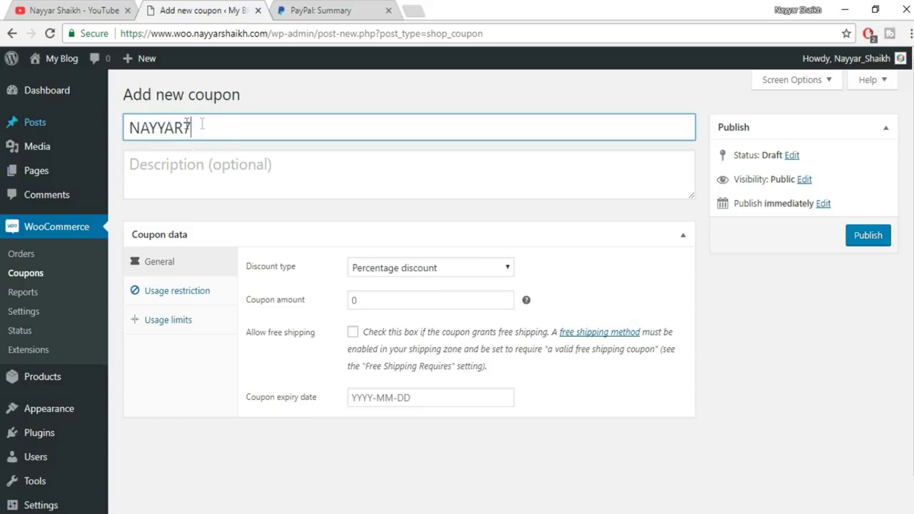
pyautogui.click(248, 174)
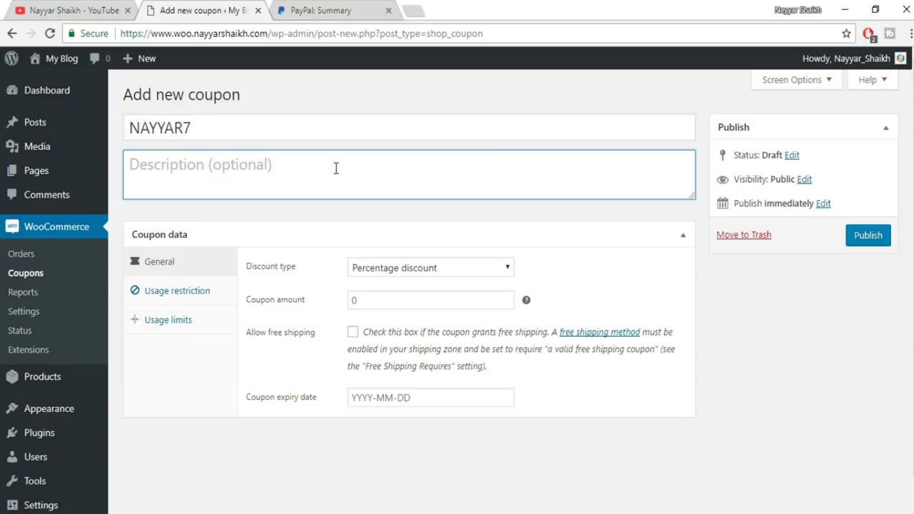
pyautogui.write('Use the Coupon ')
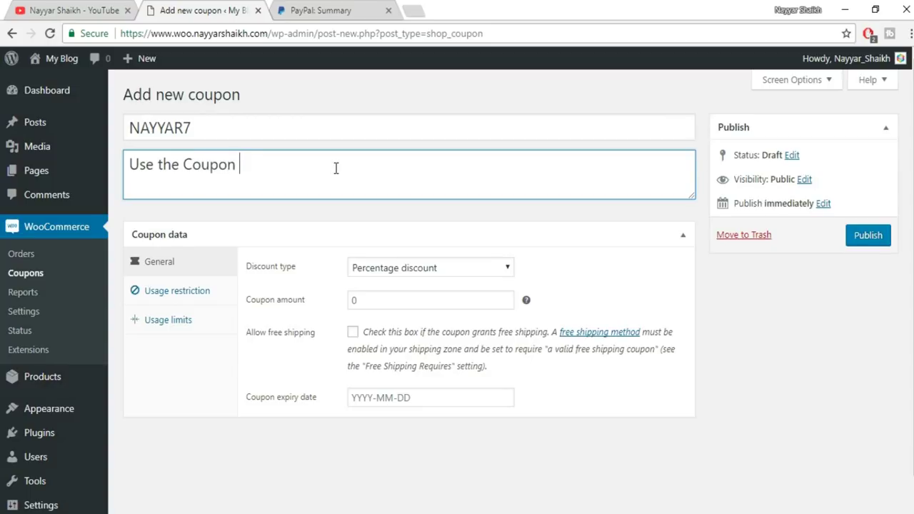
pyautogui.write('to get 7% OFF')
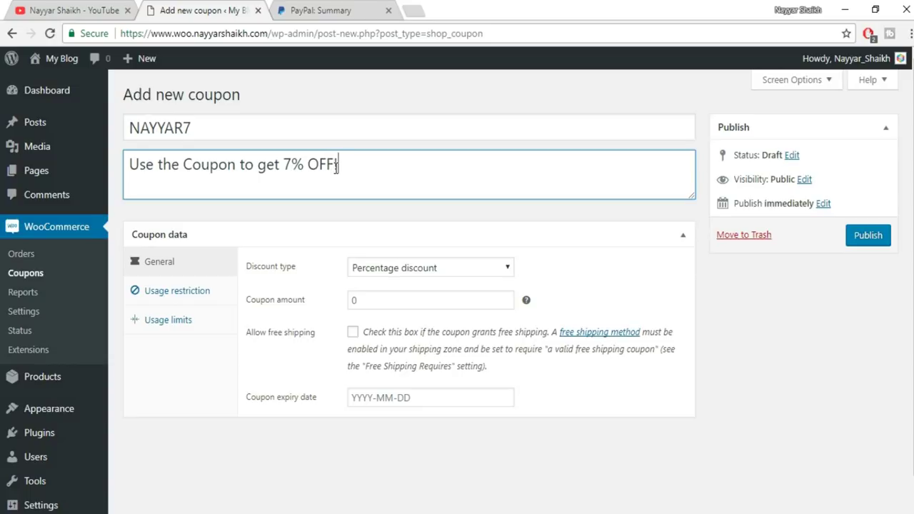
# Step: Configure the coupon as a percentage discount with an amount of 7% and allow free shipping
pyautogui.scroll(-1, 275, 255)
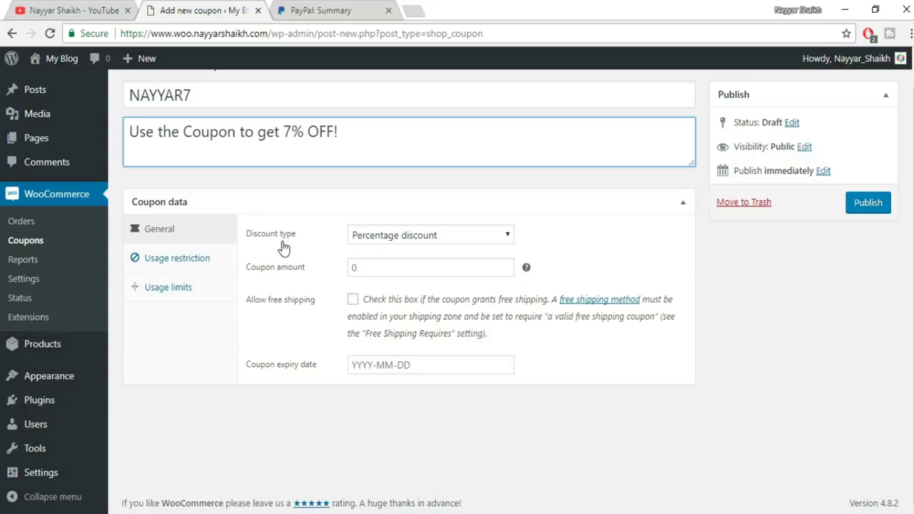
pyautogui.click(424, 241)
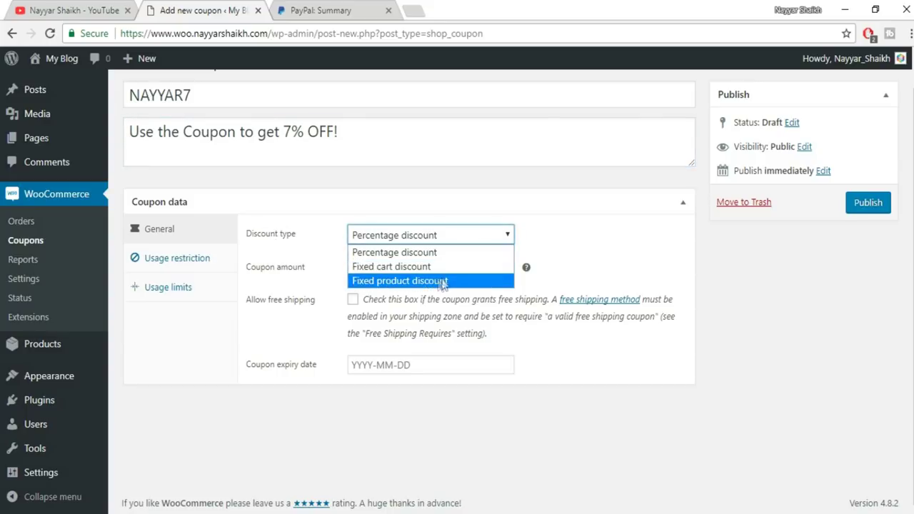
pyautogui.click(427, 256)
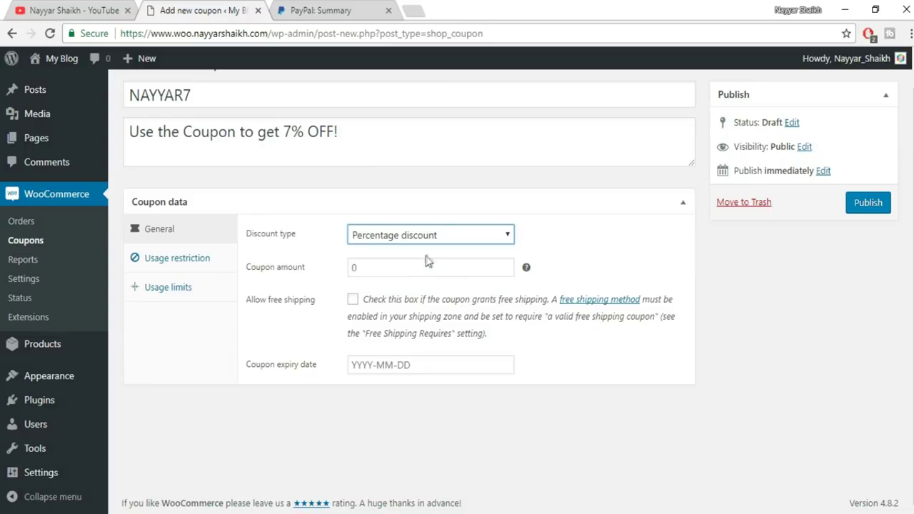
pyautogui.scroll(1, 350, 224)
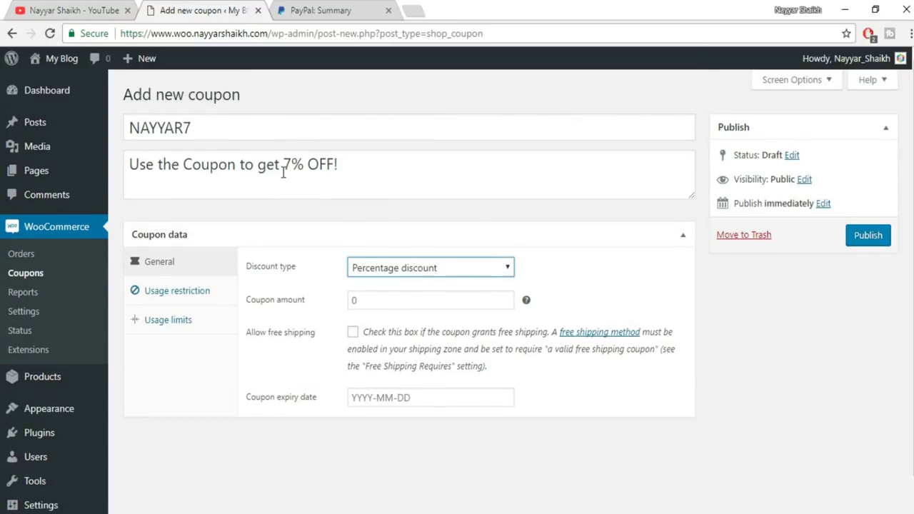
pyautogui.moveTo(283, 170); pyautogui.dragTo(304, 170)
pyautogui.click(379, 298)
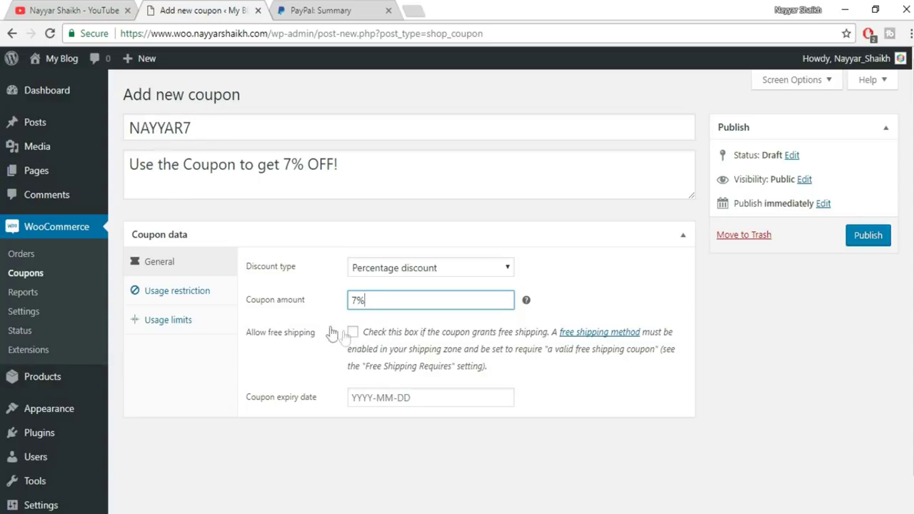
pyautogui.click(353, 335)
pyautogui.doubleClick(164, 128)
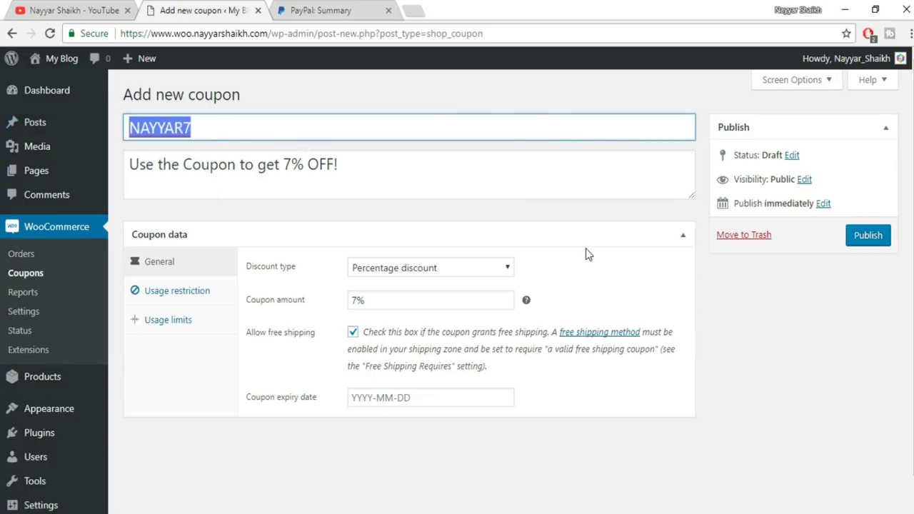
# Step: Change the coupon code to freeship, set its expiry date to 2017-10-27 and publish the coupon
pyautogui.write('freeship')
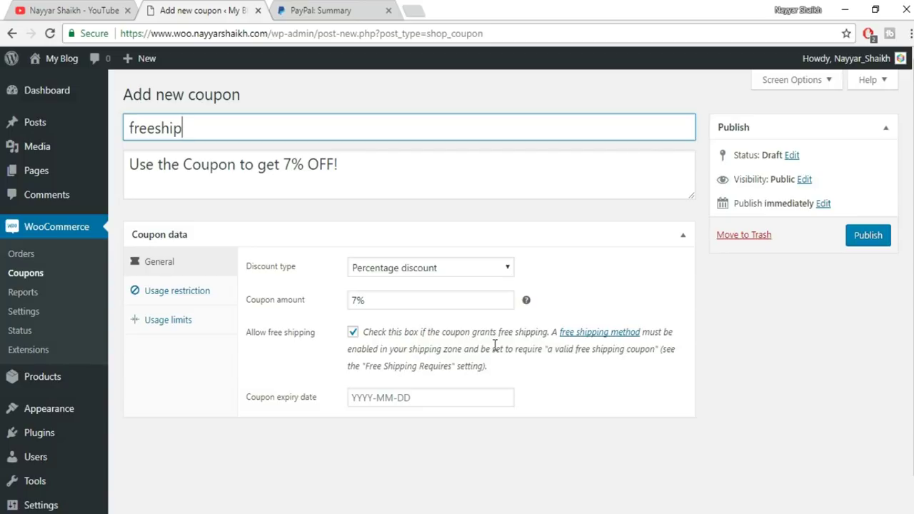
pyautogui.click(397, 397)
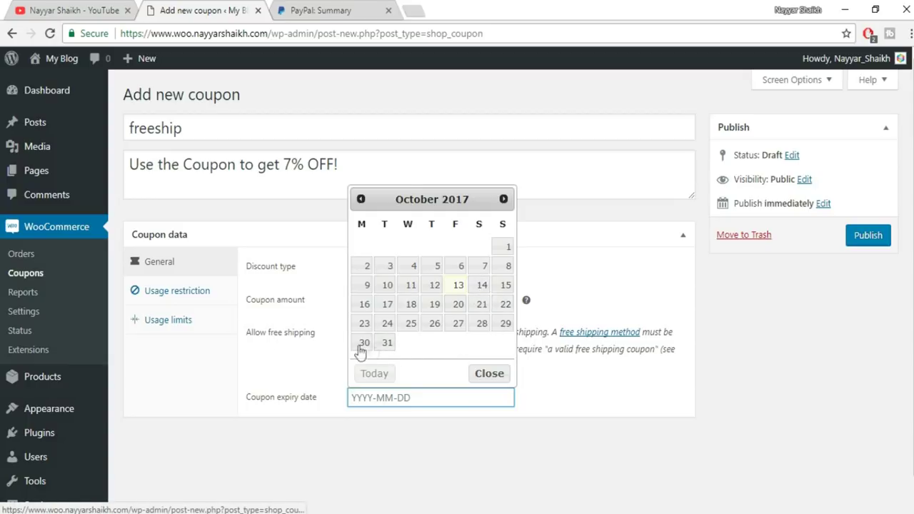
pyautogui.click(461, 324)
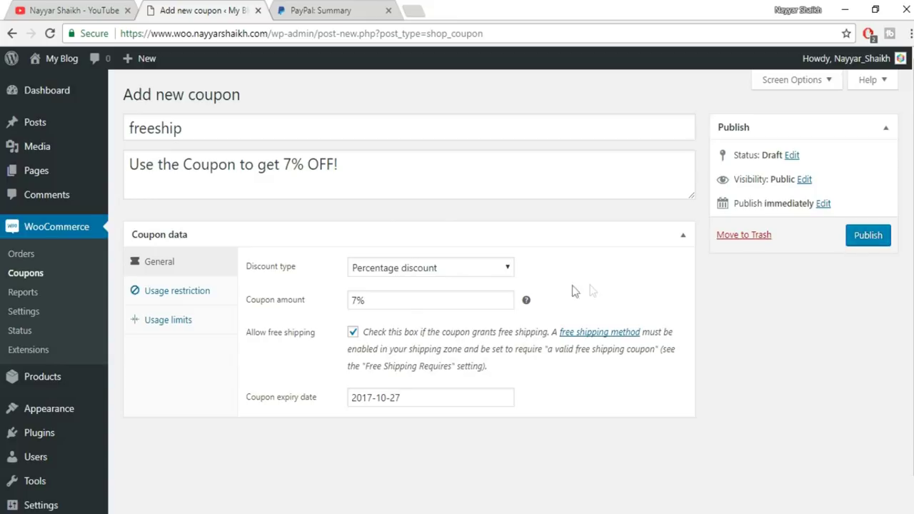
pyautogui.click(848, 237)
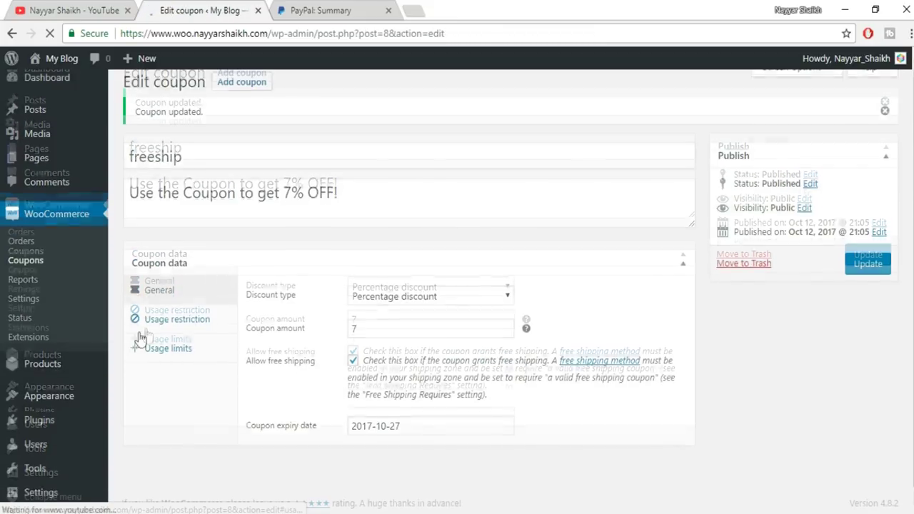
# Step: Set the coupon's usage restrictions to a minimum spend of 5000 and a maximum spend of 100000
pyautogui.click(188, 303)
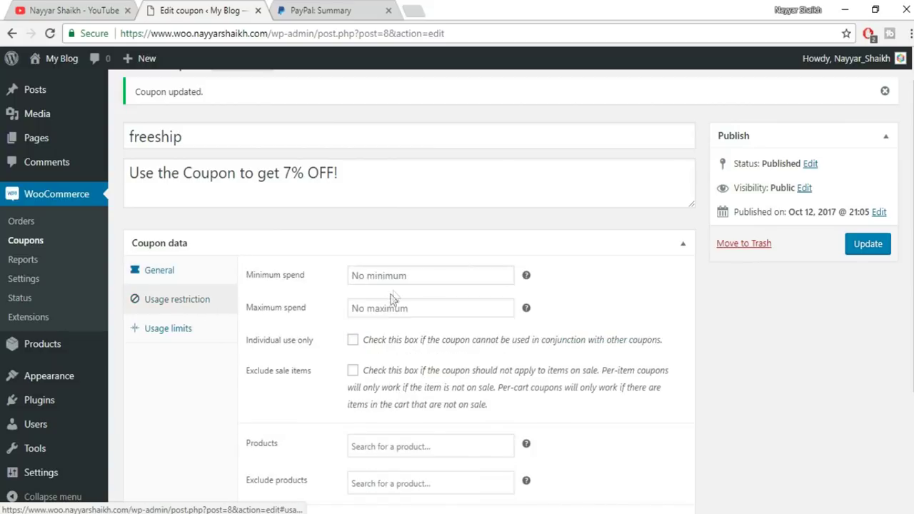
pyautogui.click(408, 278)
pyautogui.moveTo(527, 278)
pyautogui.write('5000')
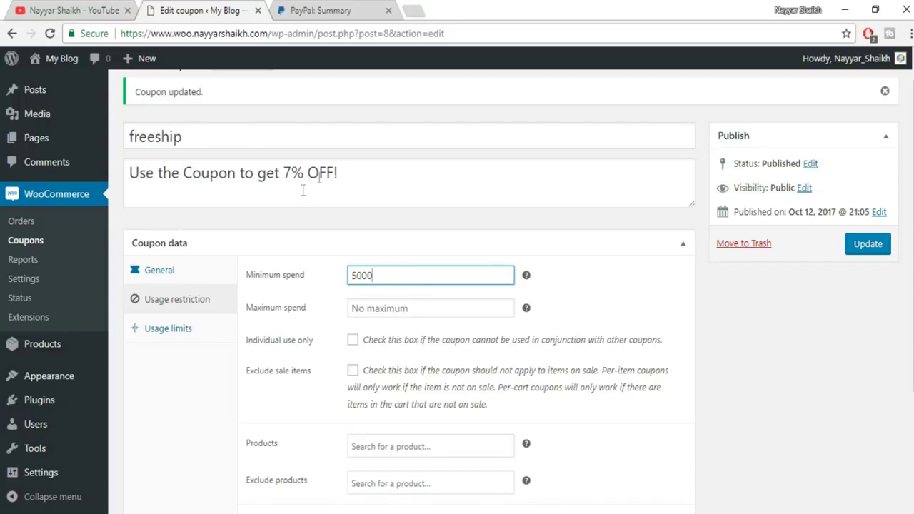
pyautogui.click(407, 311)
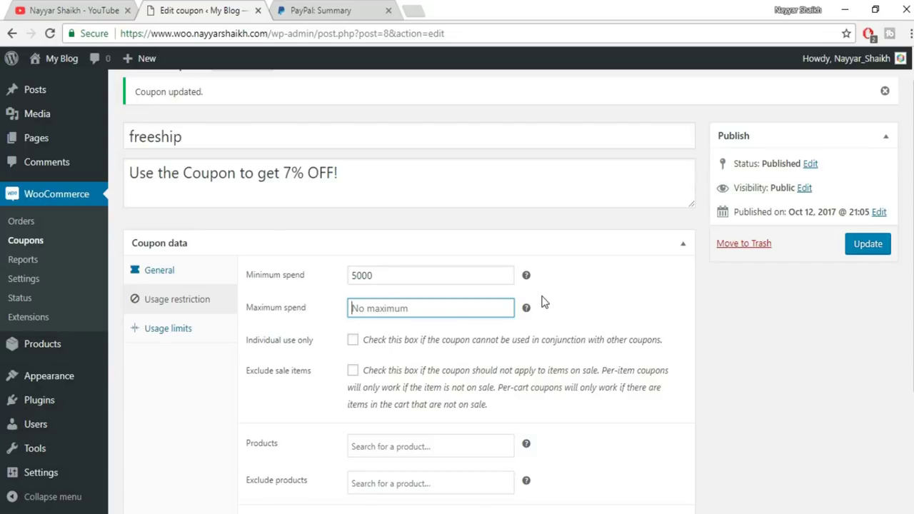
pyautogui.write('100000')
# Step: Restrict the coupon to individual use only, exclude sale items and update the coupon
pyautogui.scroll(-2, 679, 357)
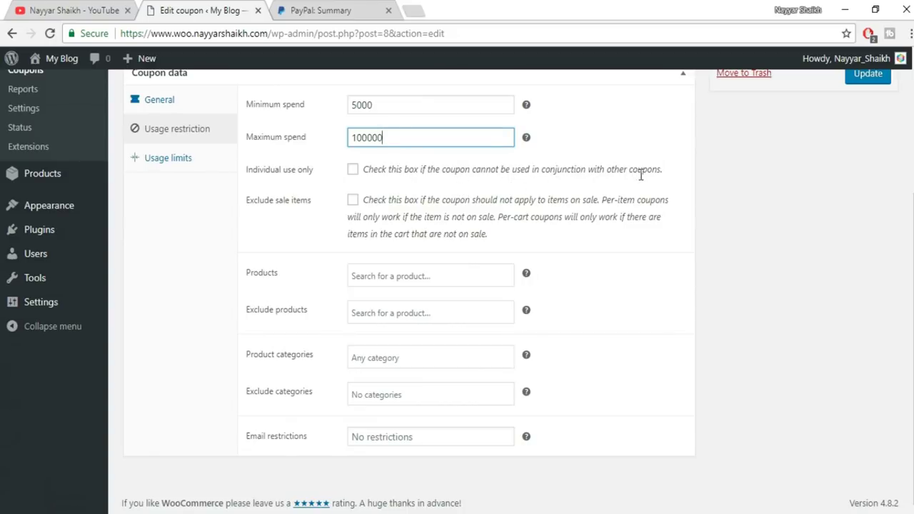
pyautogui.click(352, 171)
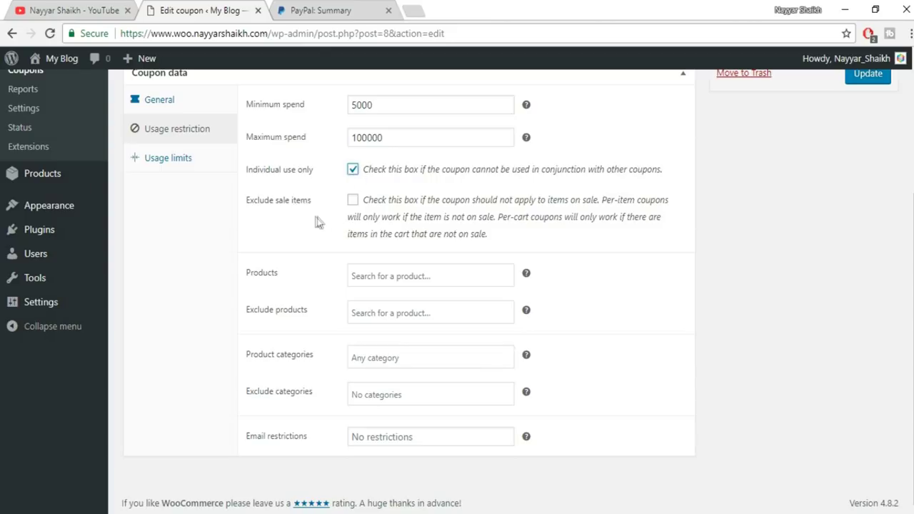
pyautogui.click(353, 200)
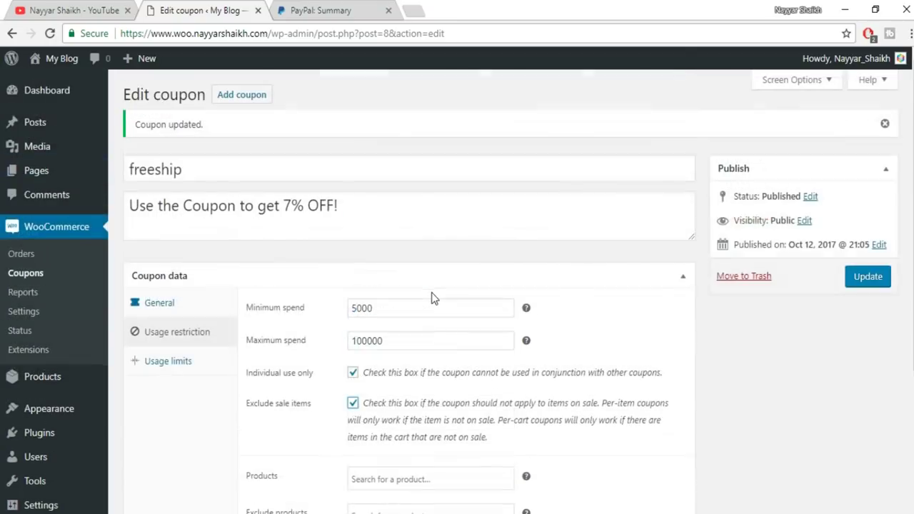
pyautogui.scroll(-3, 376, 217)
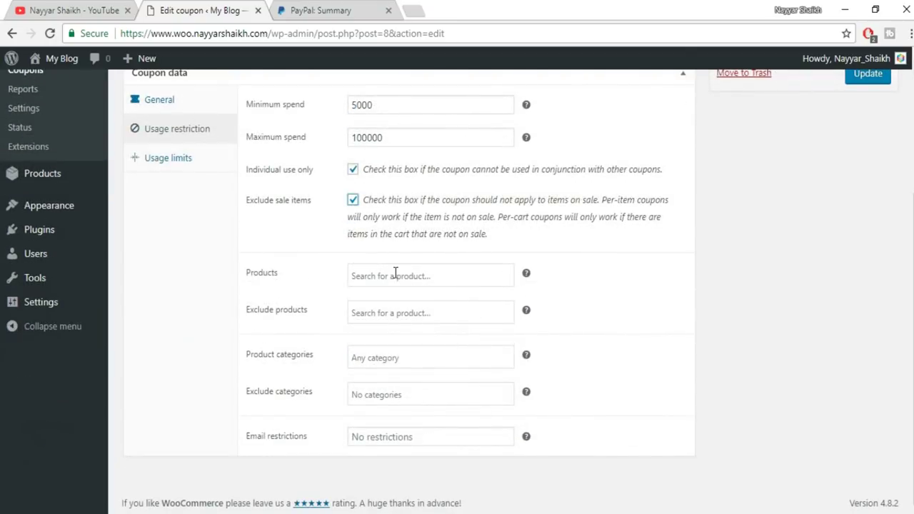
pyautogui.click(395, 275)
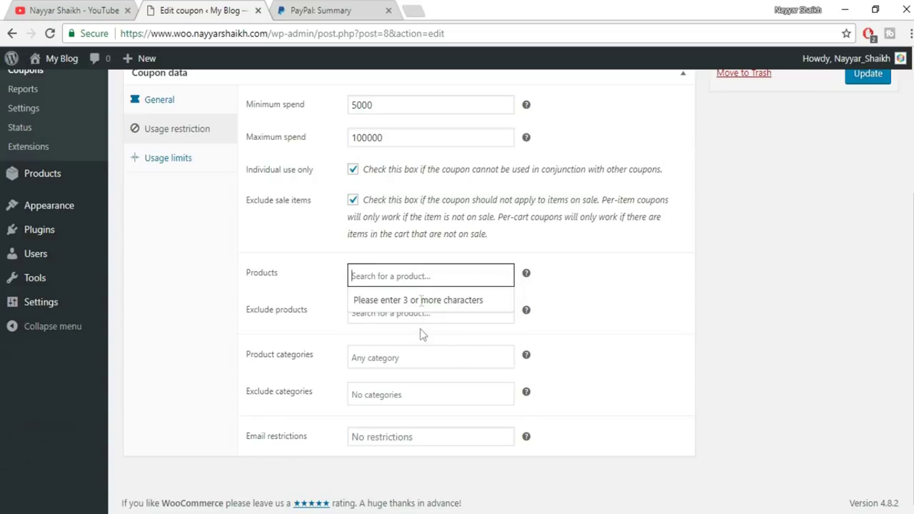
pyautogui.click(651, 277)
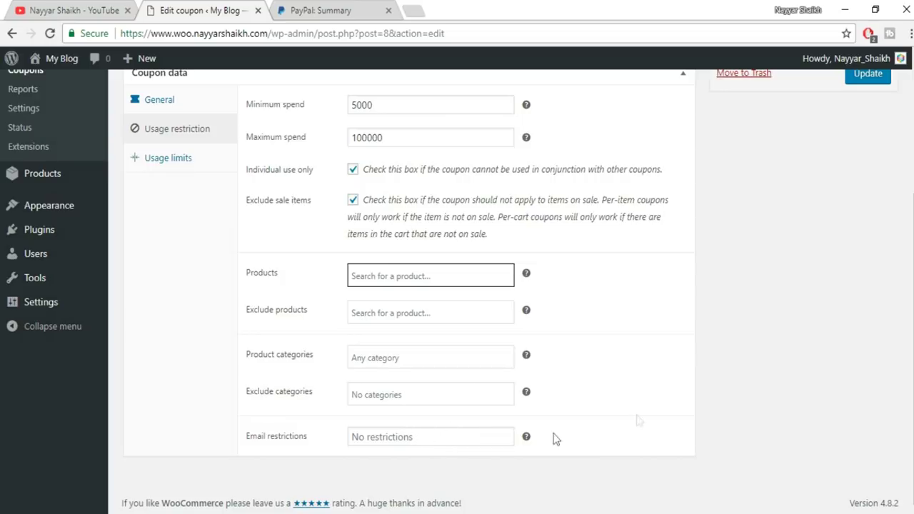
pyautogui.press('Return')
pyautogui.click(867, 280)
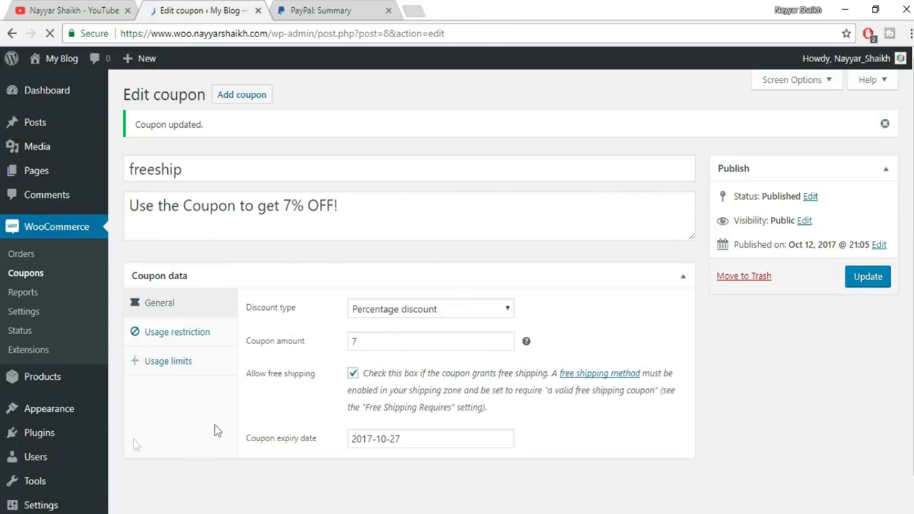
# Step: Set the coupon's usage limit per coupon to 1
pyautogui.click(175, 366)
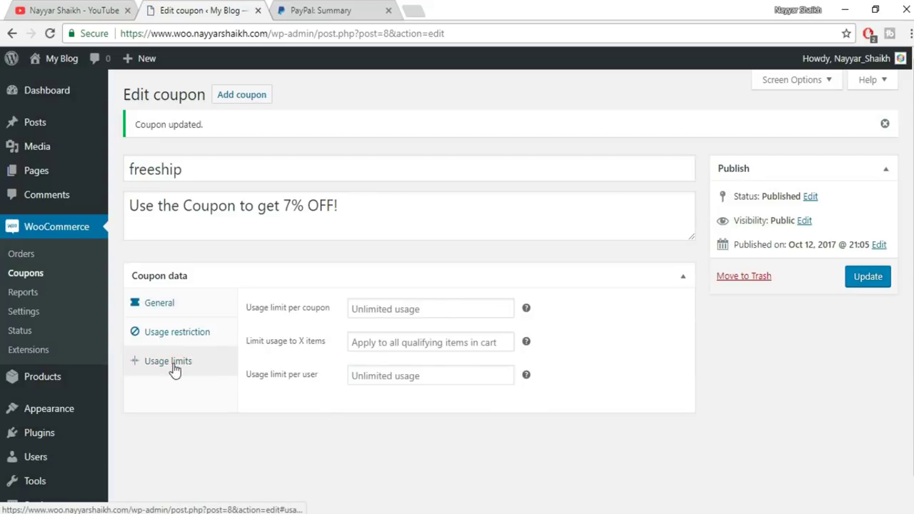
pyautogui.click(431, 308)
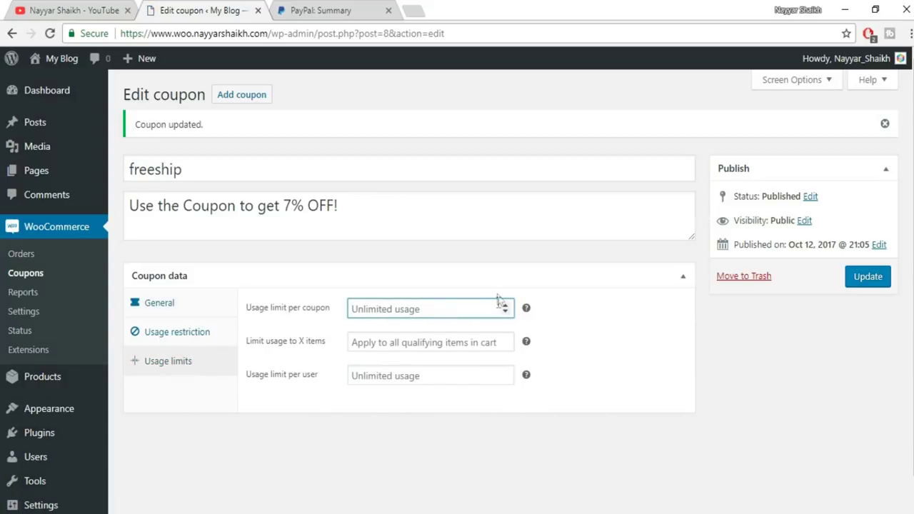
pyautogui.write('1')
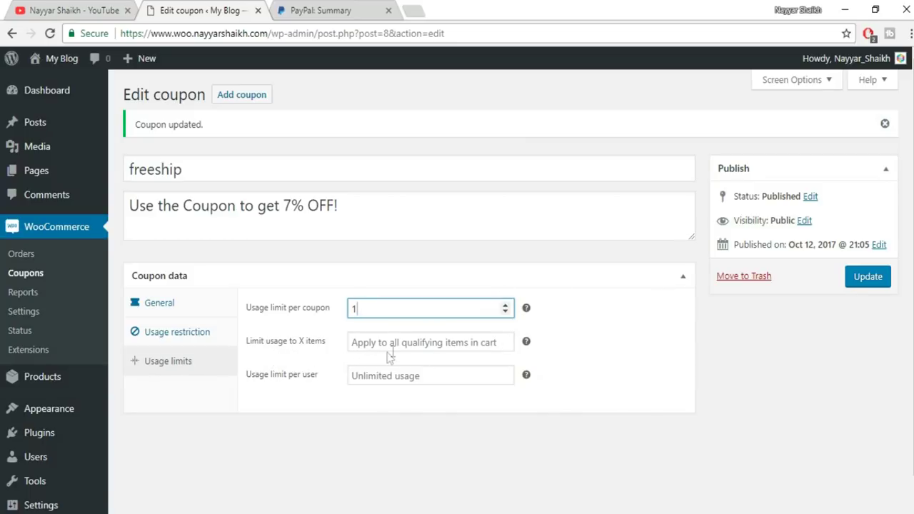
pyautogui.click(427, 344)
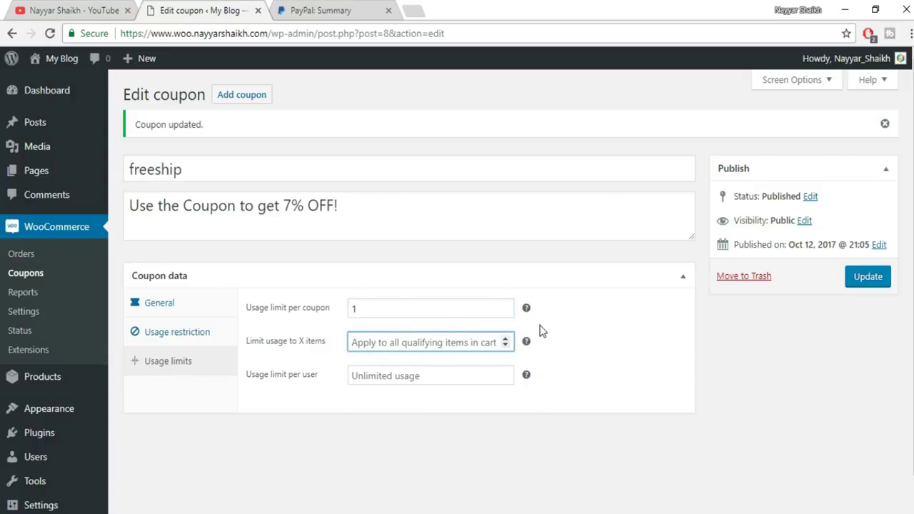
pyautogui.write('2')
pyautogui.hotkey('ctrl', 'a')
pyautogui.press('BackSpace')
pyautogui.click(320, 360)
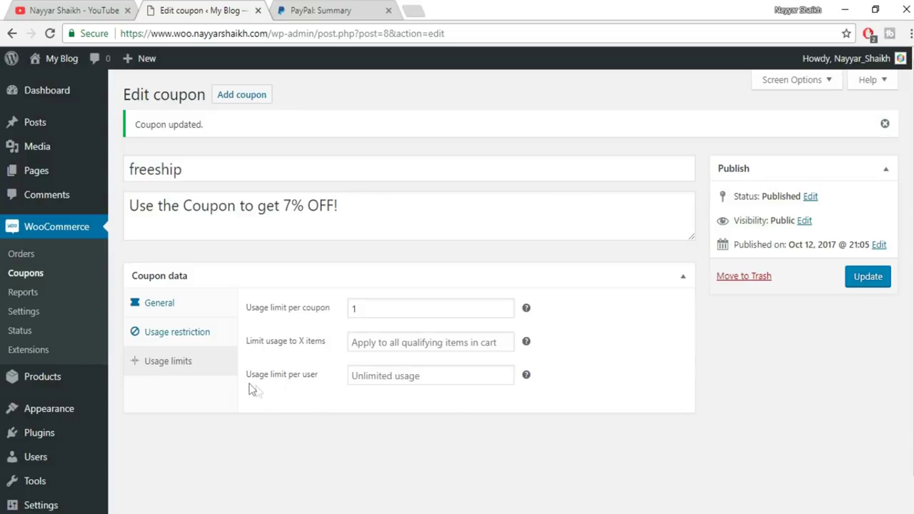
# Step: Set the coupon's usage limit per user to 1 and update the coupon
pyautogui.click(394, 376)
pyautogui.write('1')
pyautogui.click(882, 280)
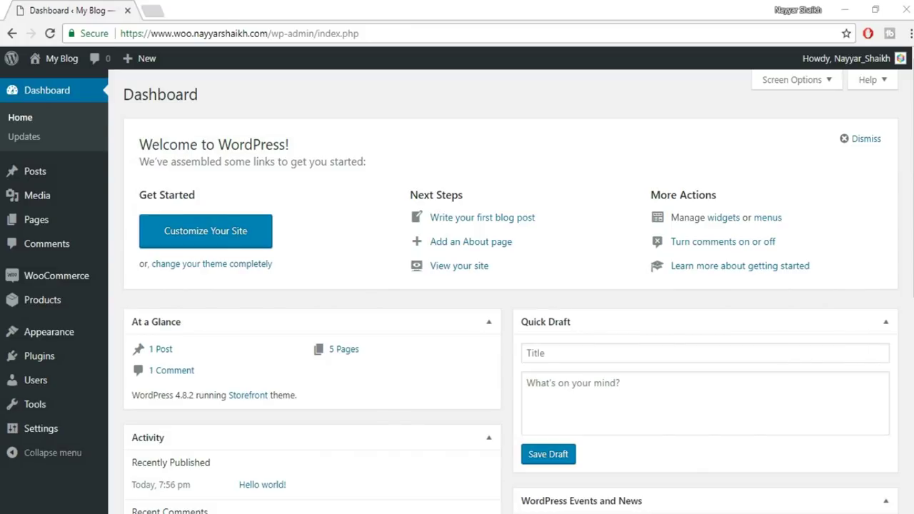
# Step: Start adding a new product and name it "Blue T-Shirt for Men"
pyautogui.moveTo(62, 342)
pyautogui.moveTo(53, 280)
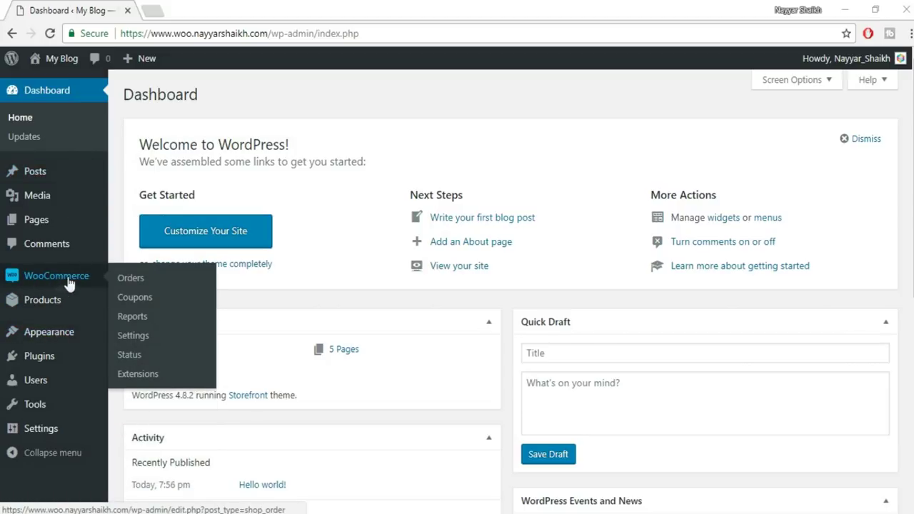
pyautogui.moveTo(18, 304)
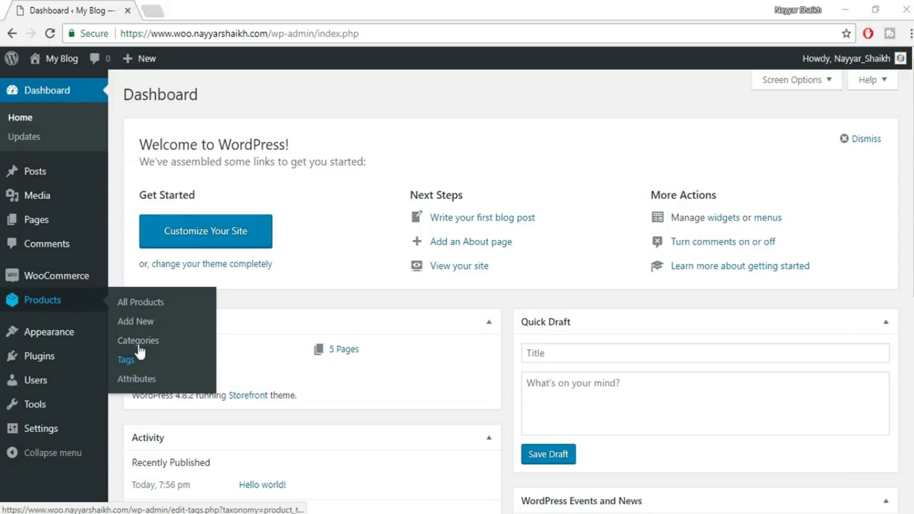
pyautogui.click(134, 322)
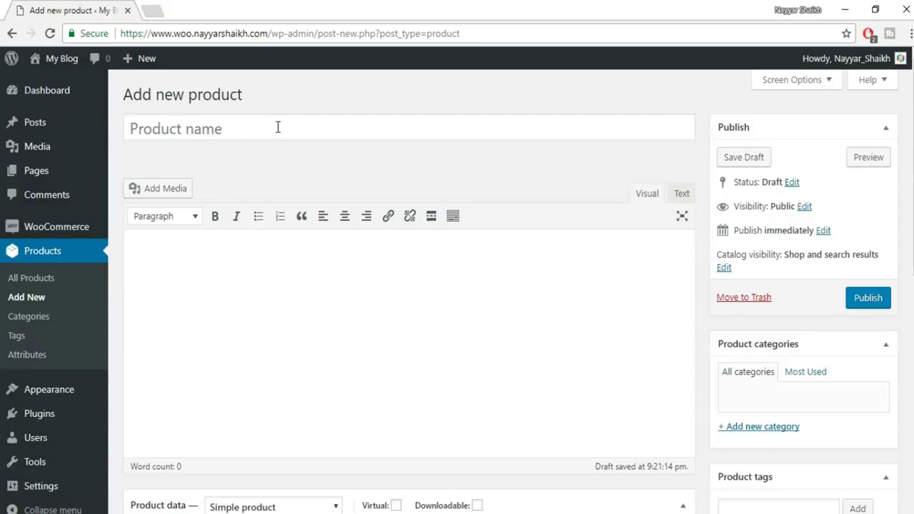
pyautogui.click(278, 127)
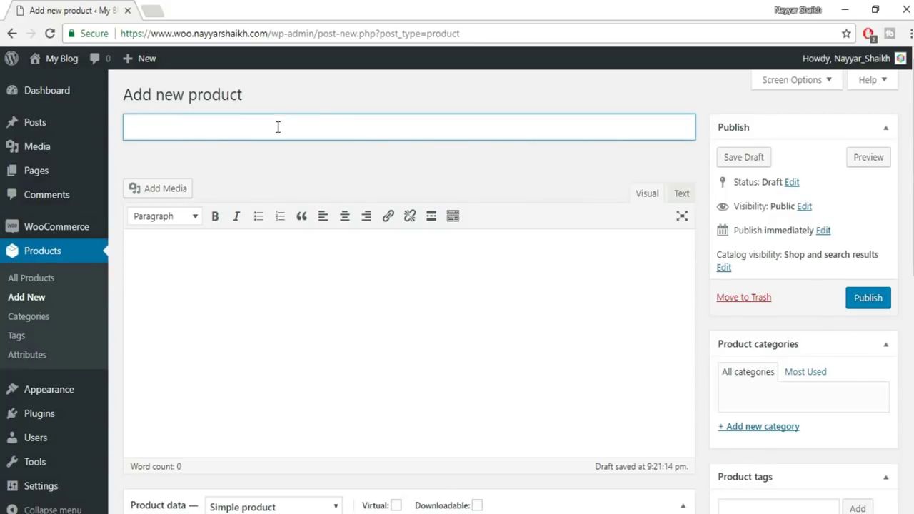
pyautogui.write('Blue T-Shirt for')
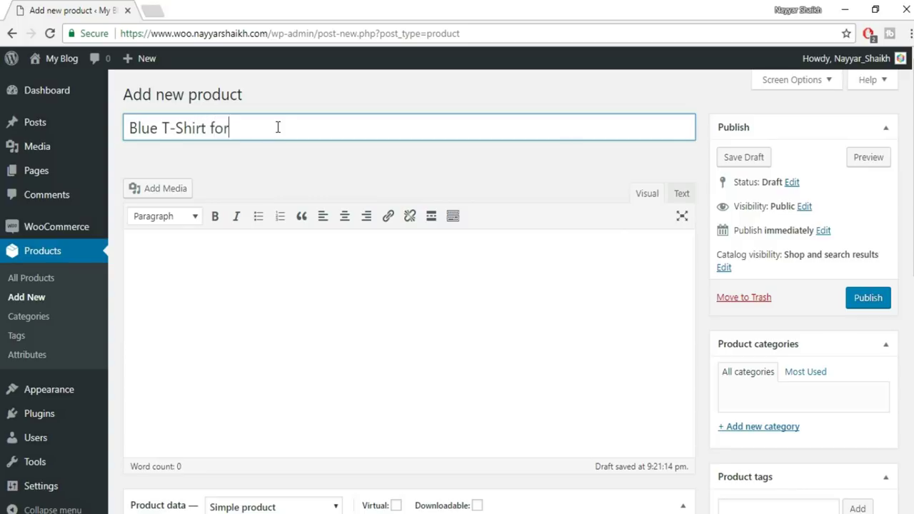
pyautogui.write(' Men')
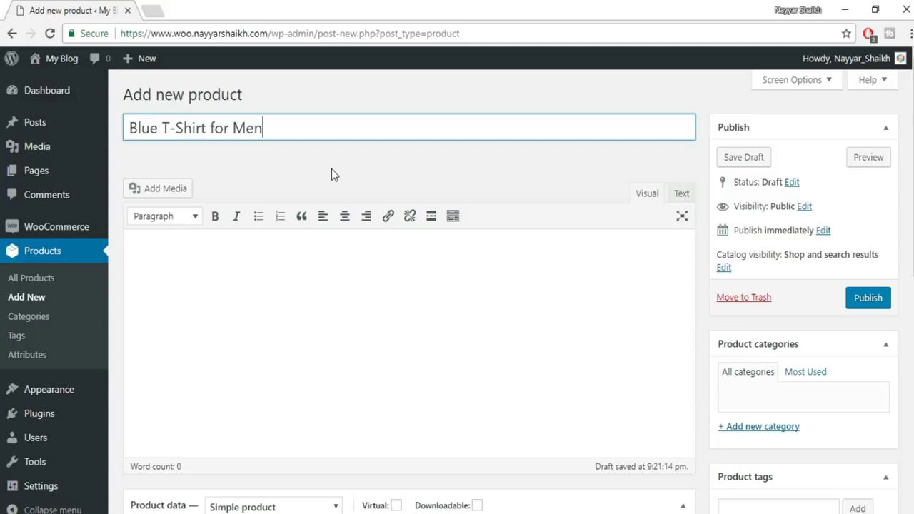
# Step: Create a new product category named "T-Shirts" for the product
pyautogui.scroll(-2, 844, 329)
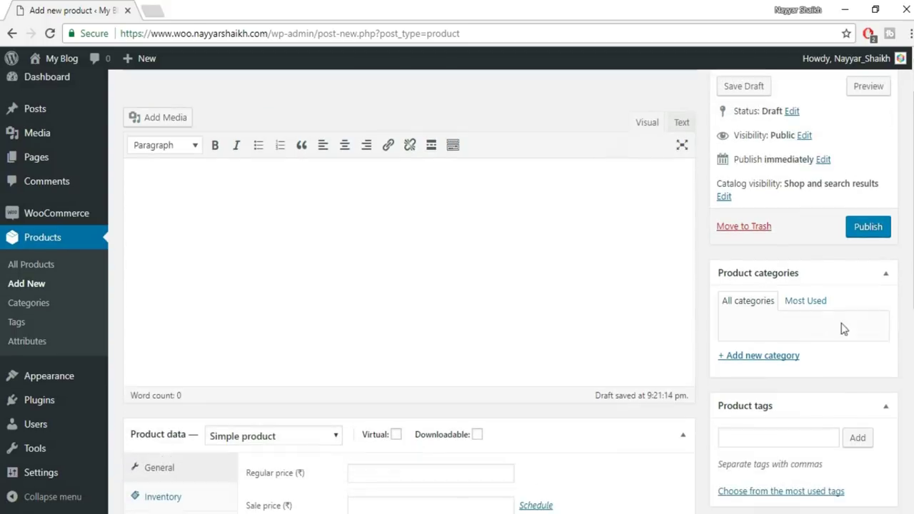
pyautogui.scroll(-1, 767, 272)
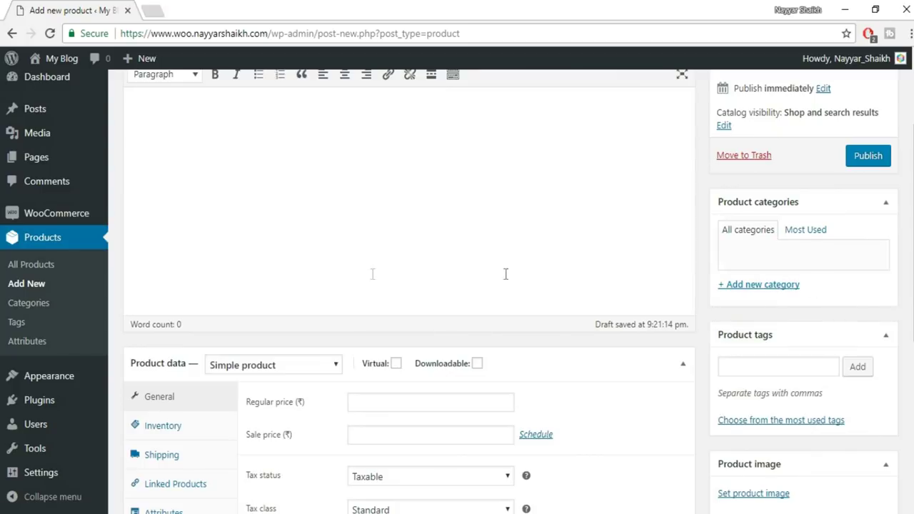
pyautogui.click(761, 286)
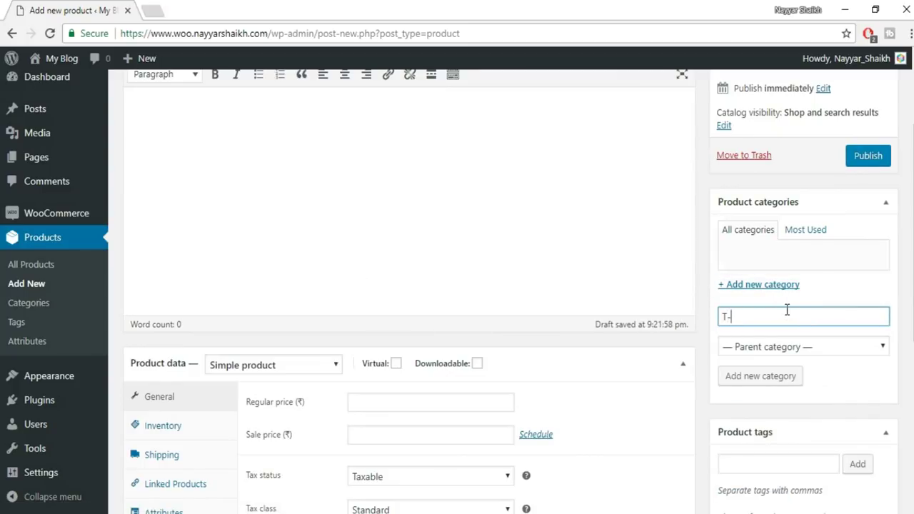
pyautogui.write('T-Shirts')
pyautogui.click(775, 379)
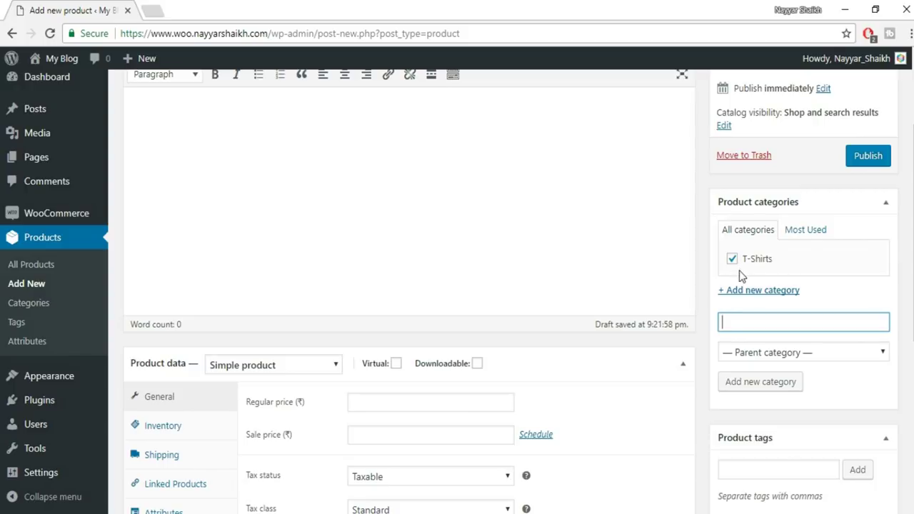
# Step: Set the simple product's regular price to 600 rupees
pyautogui.scroll(-2, 818, 269)
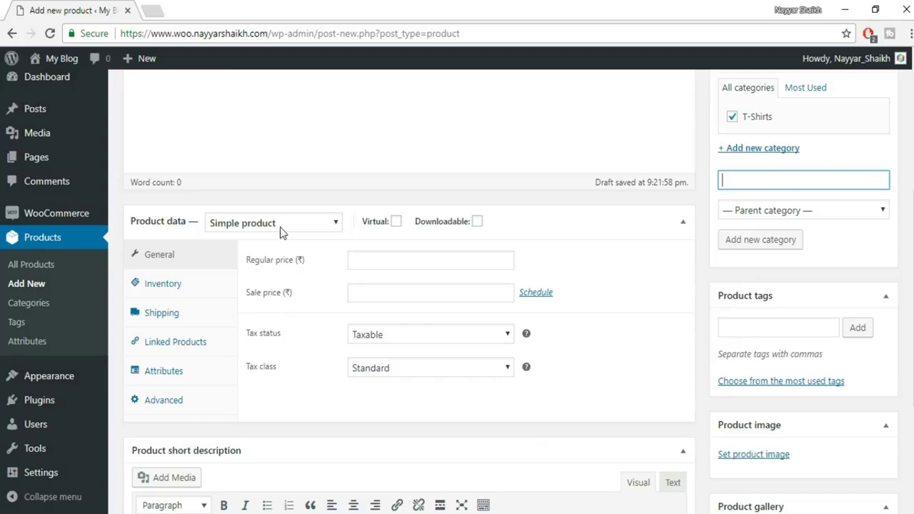
pyautogui.click(423, 261)
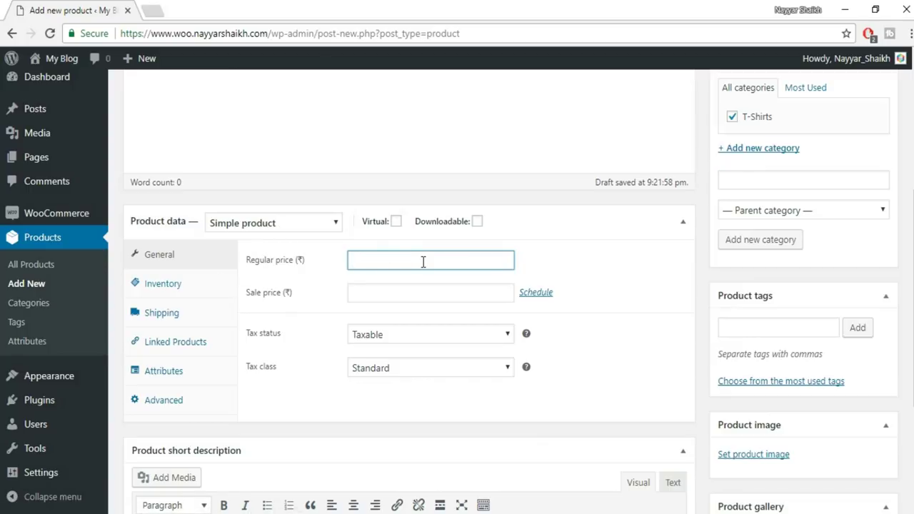
pyautogui.write('600')
# Step: Try the None and Shipping only options for the product's tax status
pyautogui.click(404, 341)
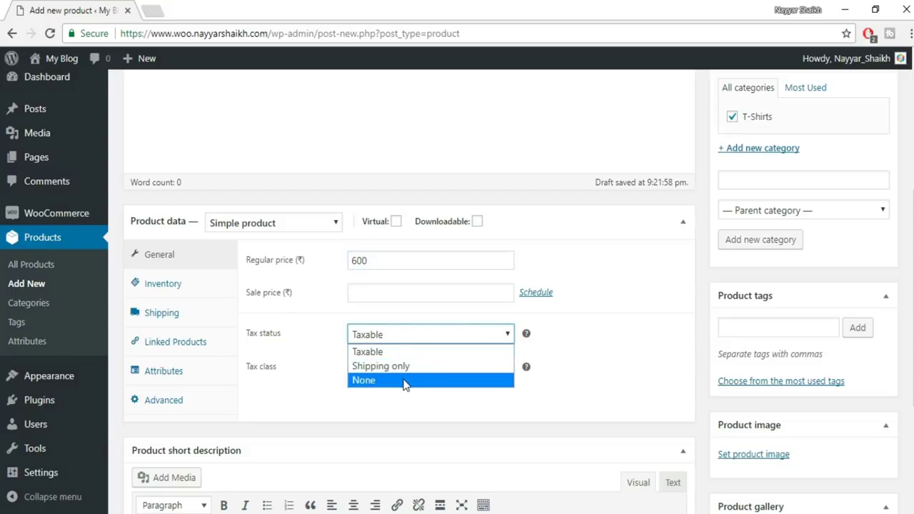
pyautogui.click(404, 383)
pyautogui.click(420, 336)
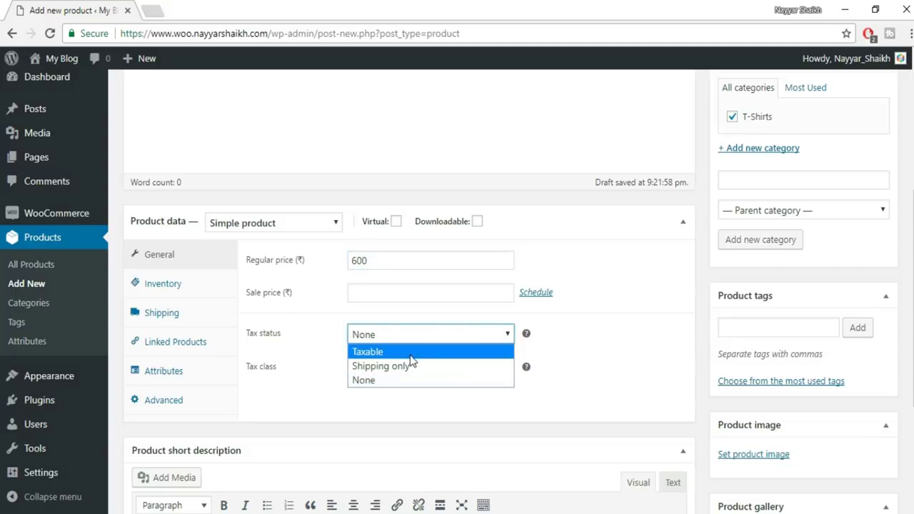
pyautogui.click(397, 352)
pyautogui.click(404, 337)
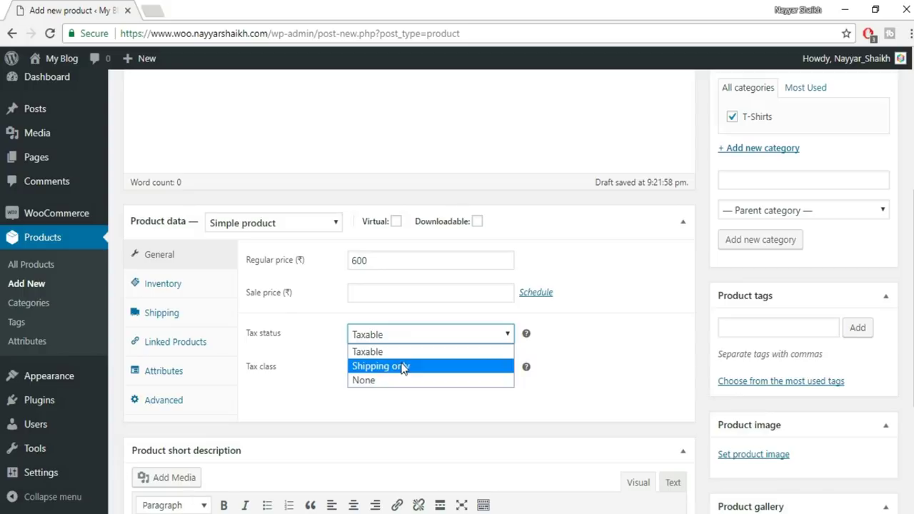
pyautogui.click(403, 365)
# Step: Set the product's tax status to Taxable and its tax class to GST
pyautogui.click(403, 338)
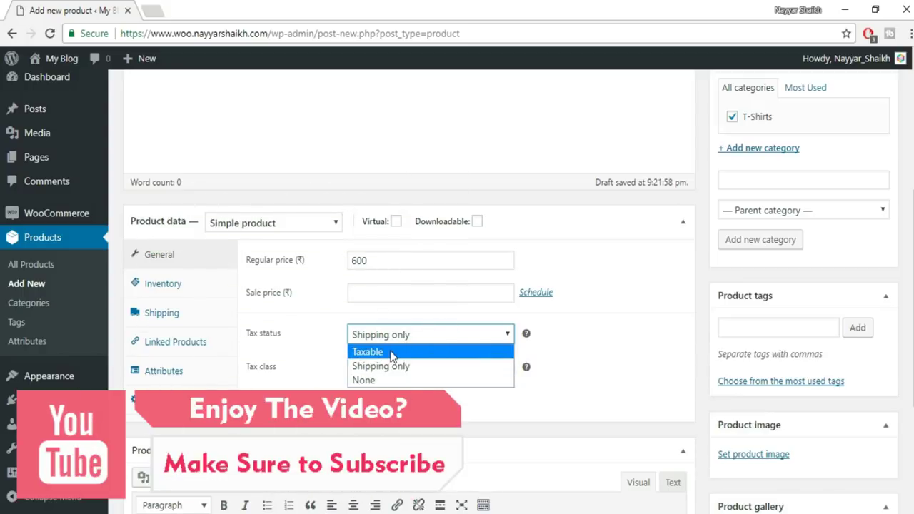
pyautogui.click(391, 350)
pyautogui.click(379, 369)
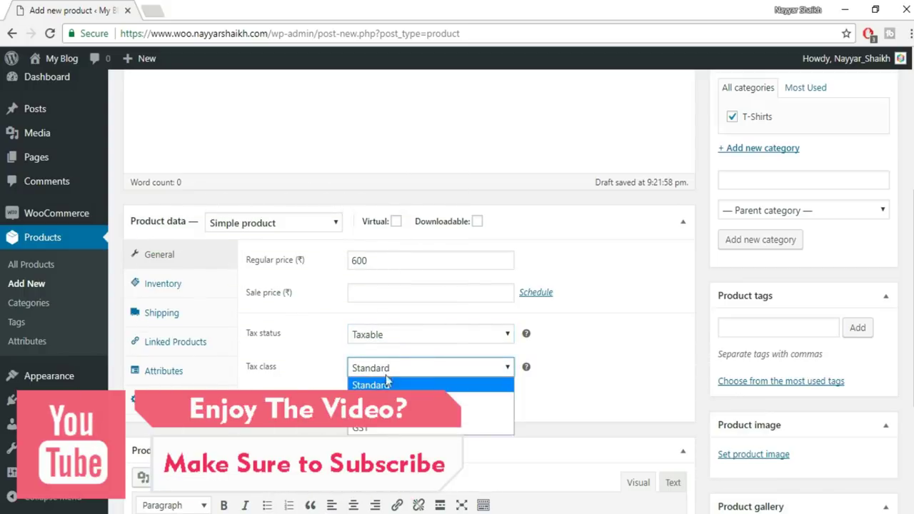
pyautogui.click(385, 428)
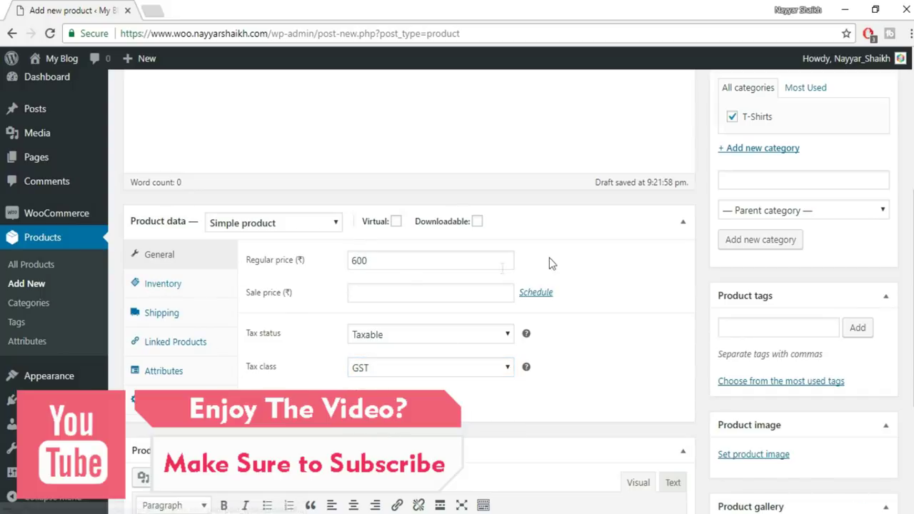
# Step: Enter SC-1 as the product's SKU in the inventory settings
pyautogui.click(169, 283)
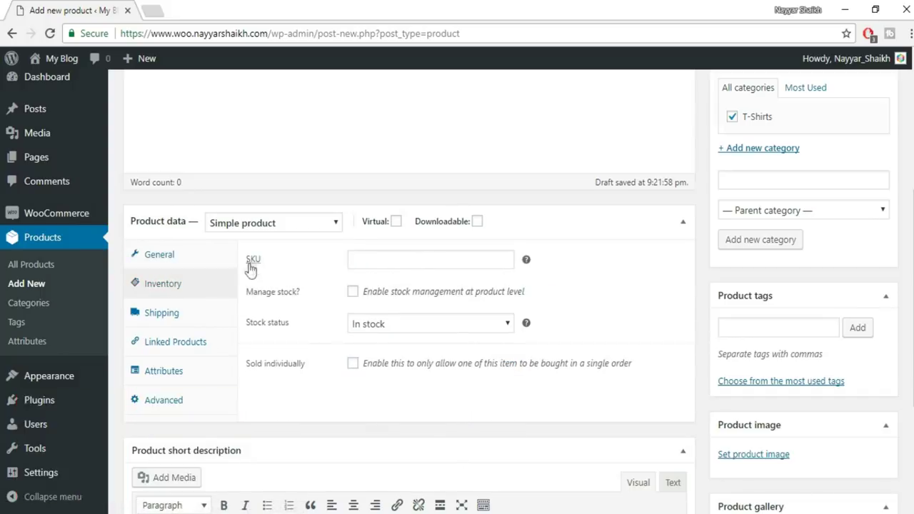
pyautogui.click(474, 263)
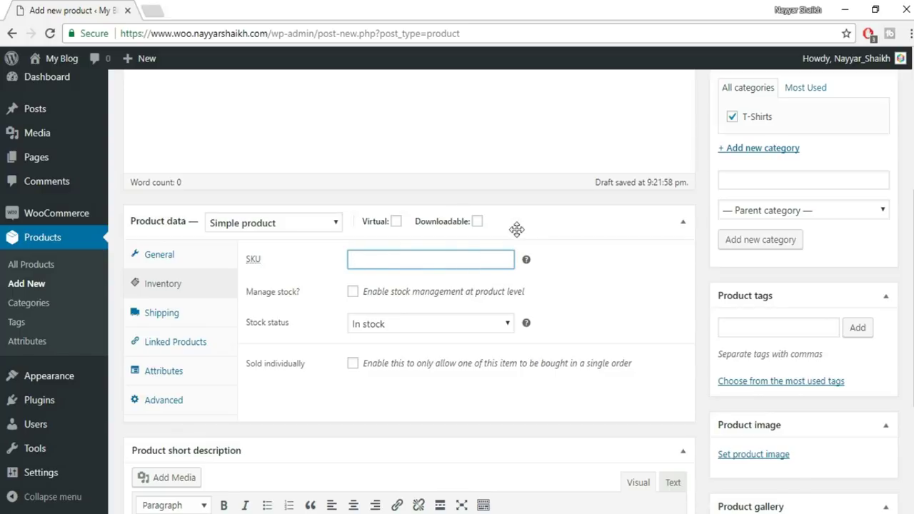
pyautogui.write('SC-1')
pyautogui.click(598, 301)
pyautogui.moveTo(400, 263); pyautogui.dragTo(342, 265)
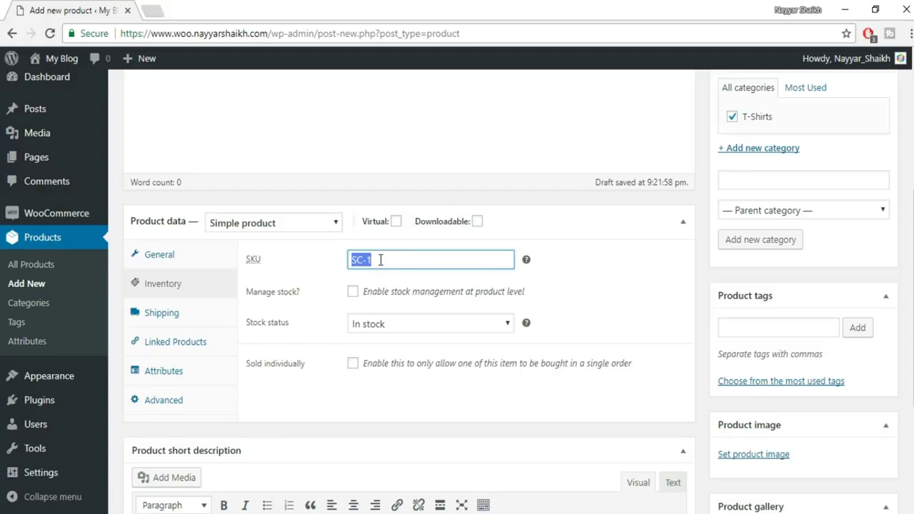
# Step: Enable stock management at product level and set the stock quantity to 100
pyautogui.click(352, 291)
pyautogui.click(353, 291)
pyautogui.click(353, 291)
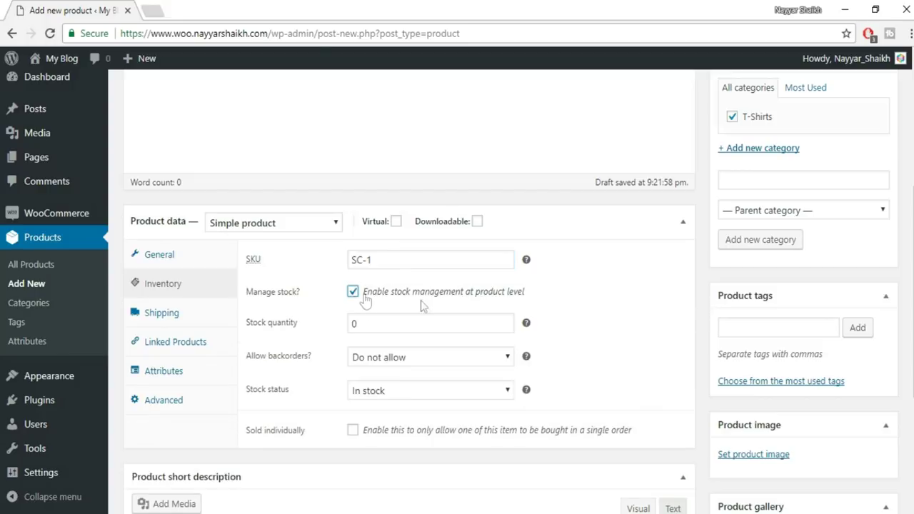
pyautogui.click(303, 329)
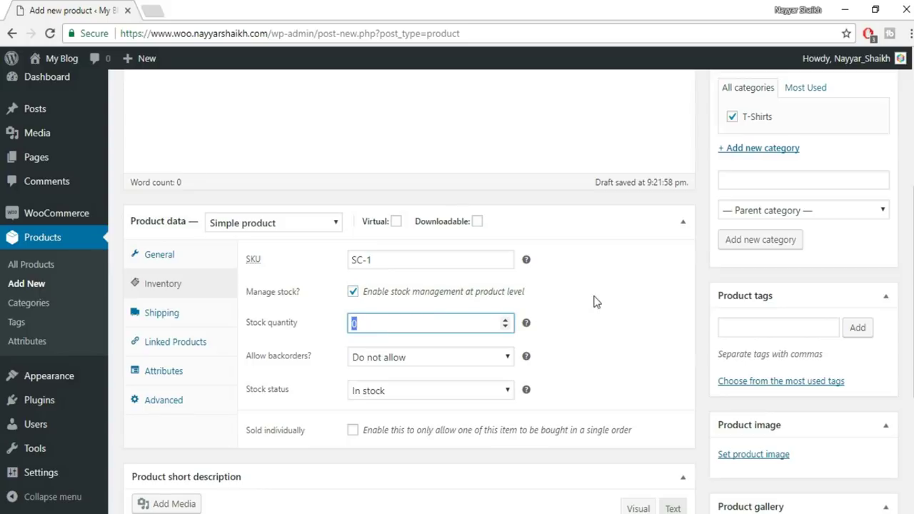
pyautogui.write('100')
pyautogui.click(597, 302)
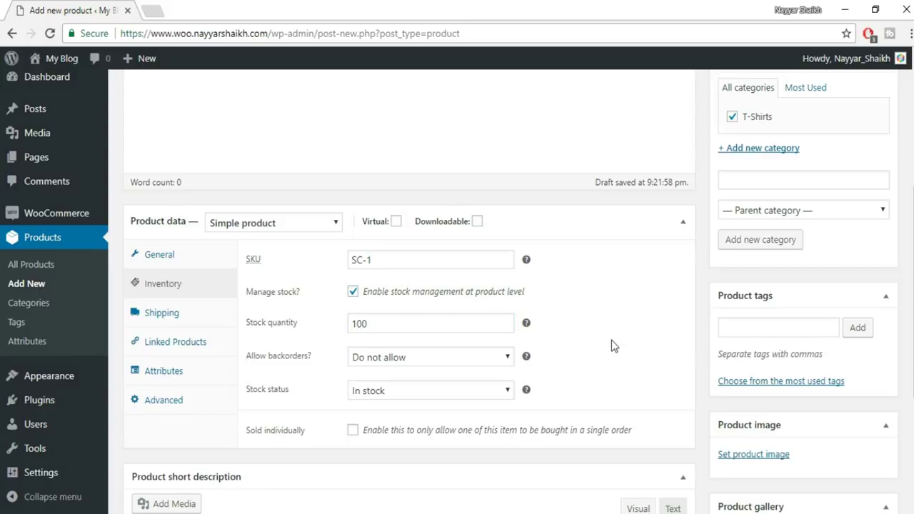
# Step: Try the backorder options Allow and Allow, but notify customer, and set backorders back to Do not allow
pyautogui.scroll(4, 612, 345)
pyautogui.scroll(-4, 496, 258)
pyautogui.click(411, 358)
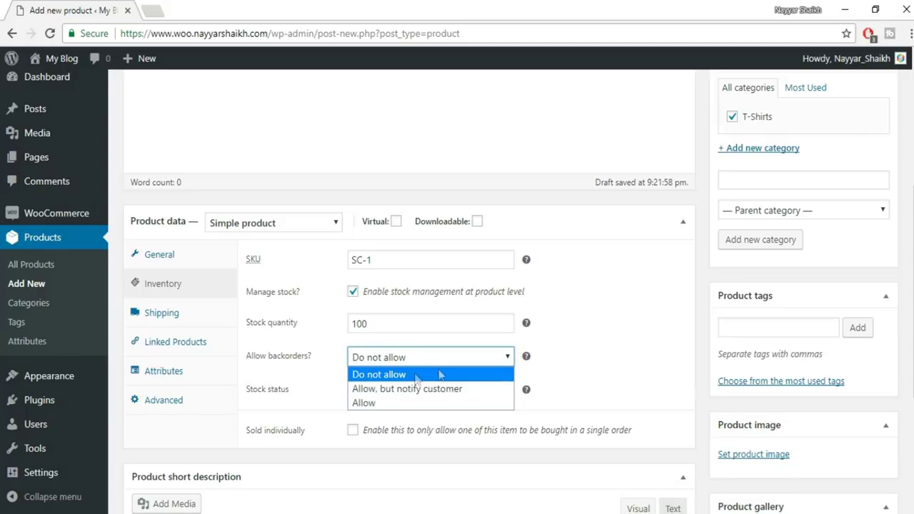
pyautogui.click(395, 405)
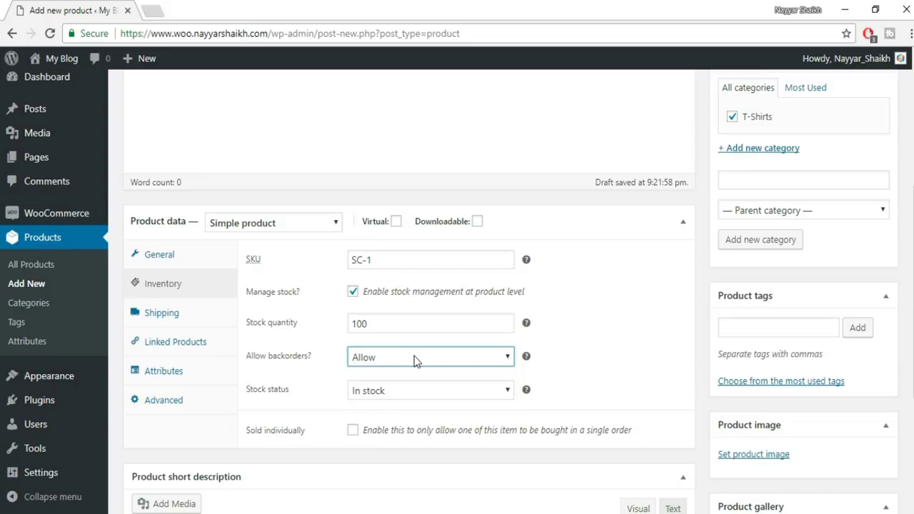
pyautogui.click(416, 360)
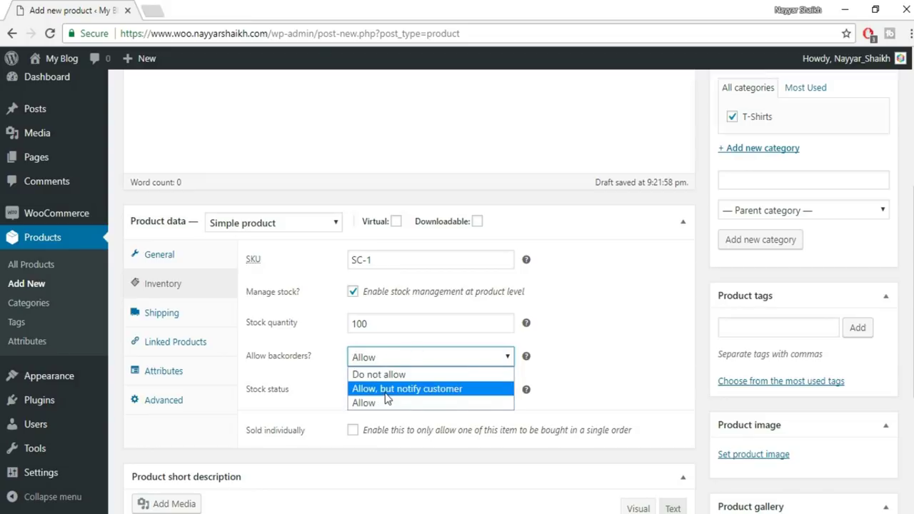
pyautogui.click(414, 391)
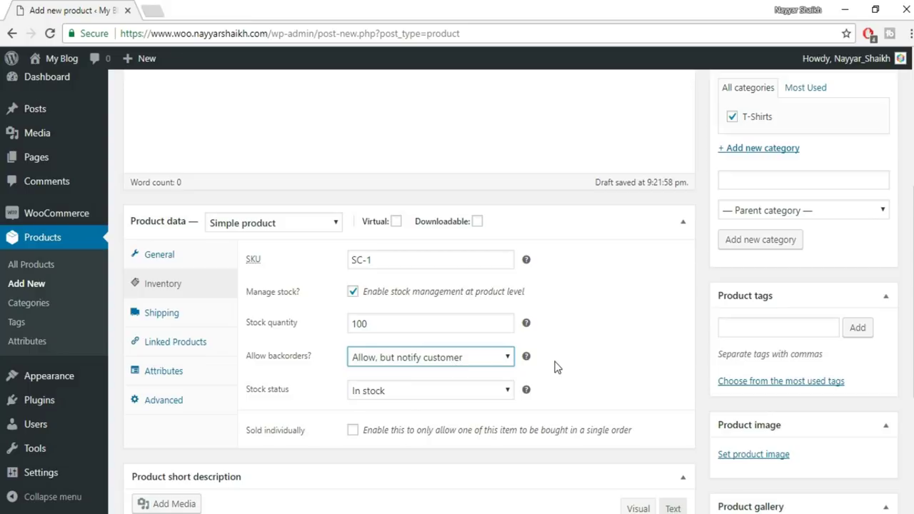
pyautogui.click(506, 357)
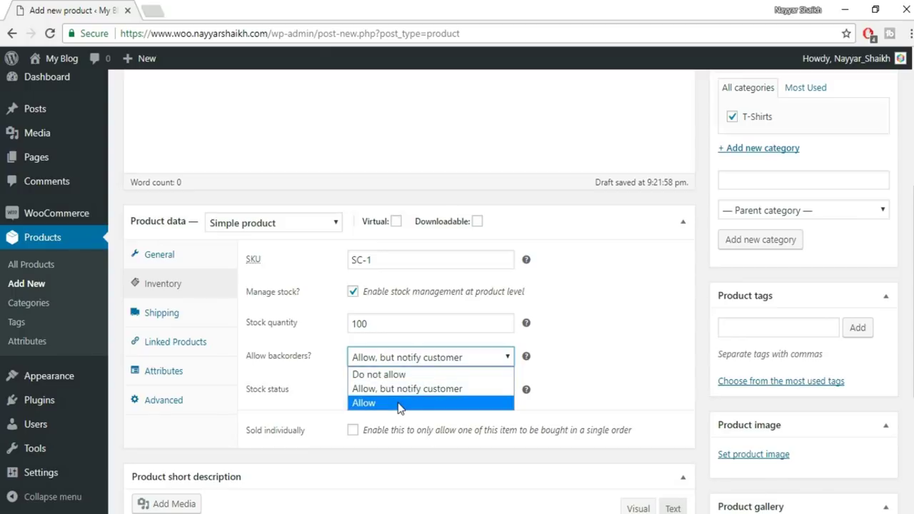
pyautogui.click(366, 374)
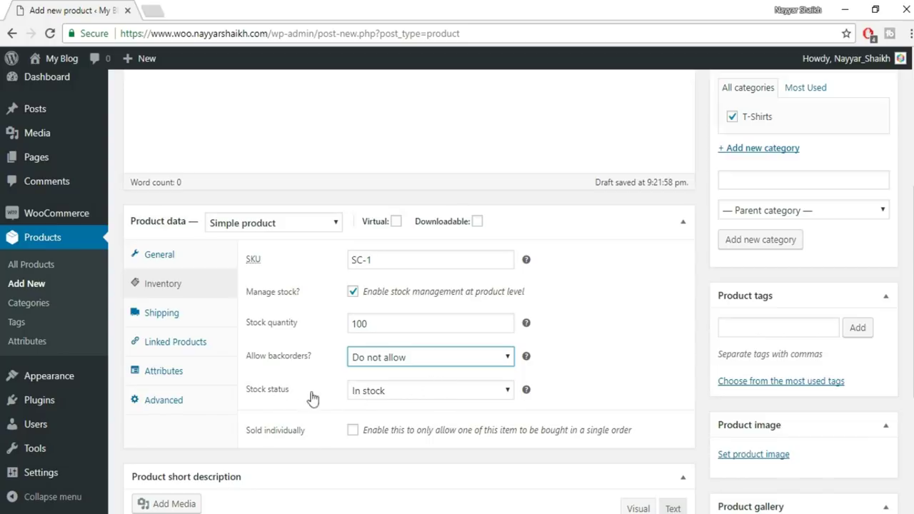
# Step: Try Out of stock as the stock status and set it back to In stock
pyautogui.click(399, 398)
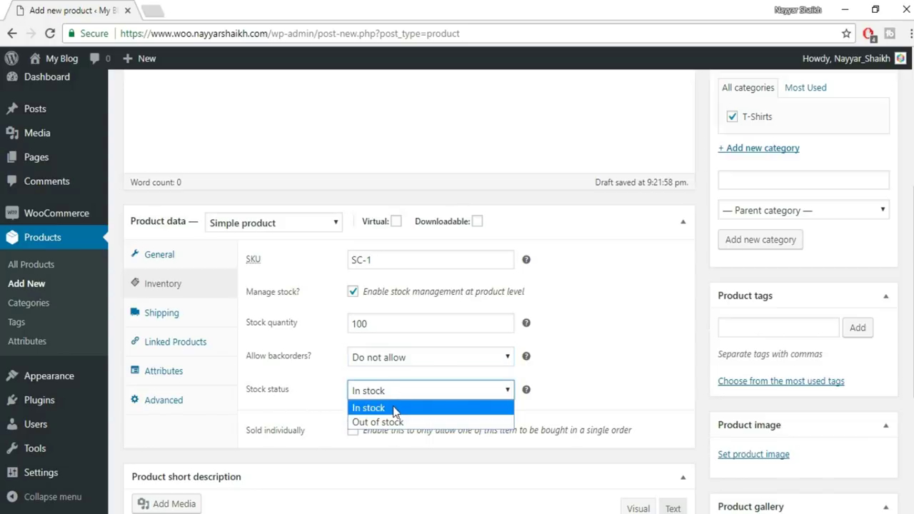
pyautogui.click(395, 410)
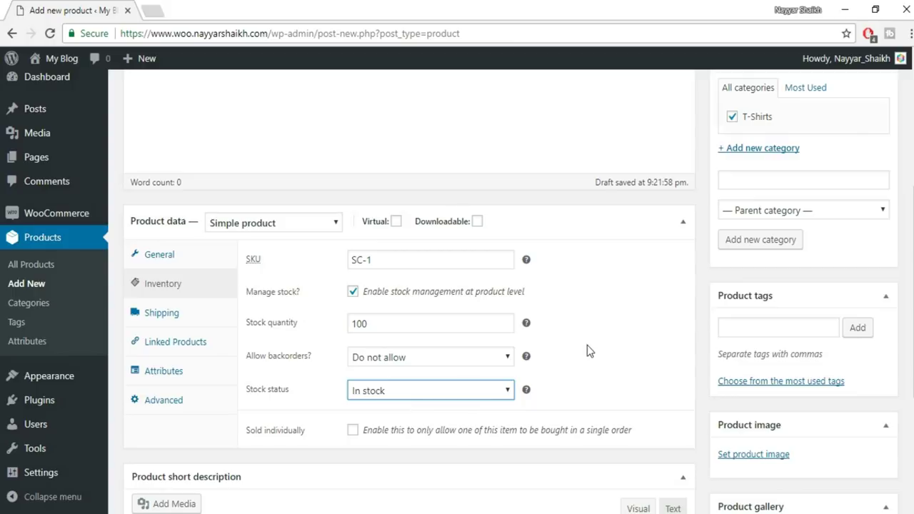
pyautogui.click(430, 389)
pyautogui.click(411, 424)
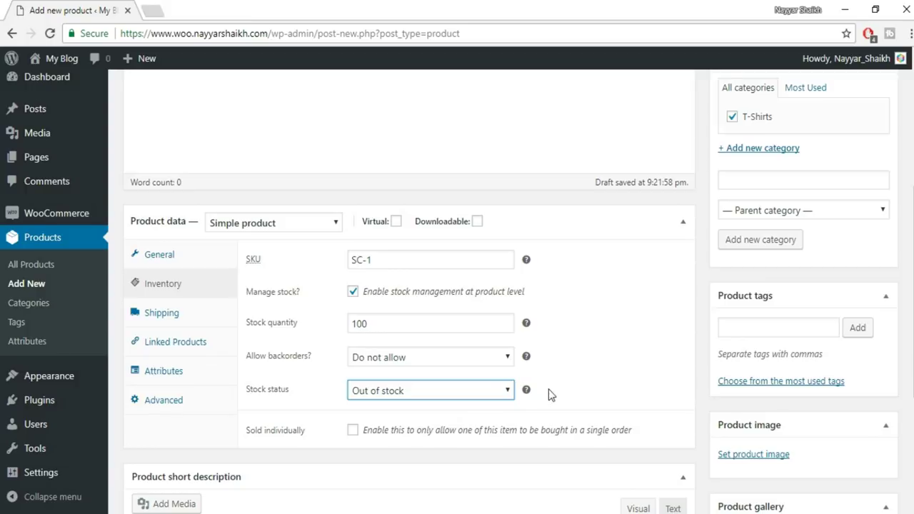
pyautogui.click(438, 398)
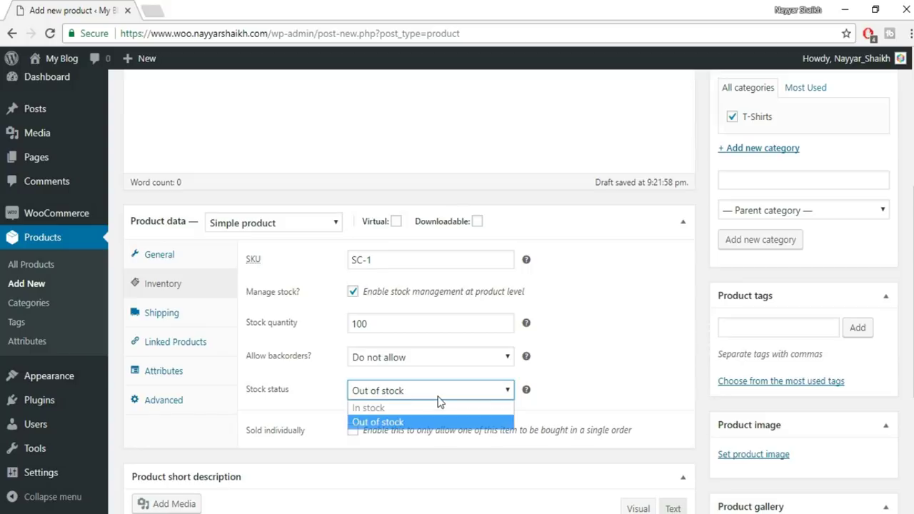
pyautogui.click(394, 405)
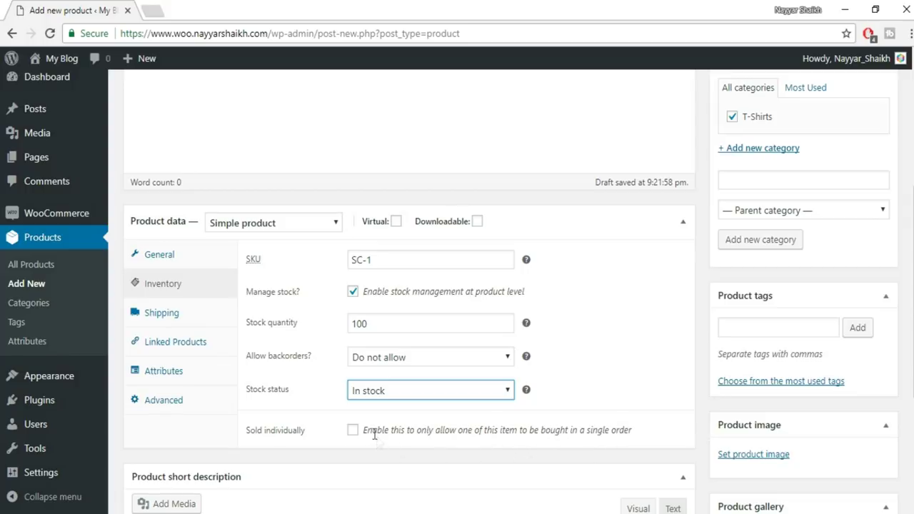
# Step: Set the shipping weight to 200 g and the dimensions to 50 cm length, 20 cm width and 30 cm height
pyautogui.click(189, 320)
pyautogui.click(382, 261)
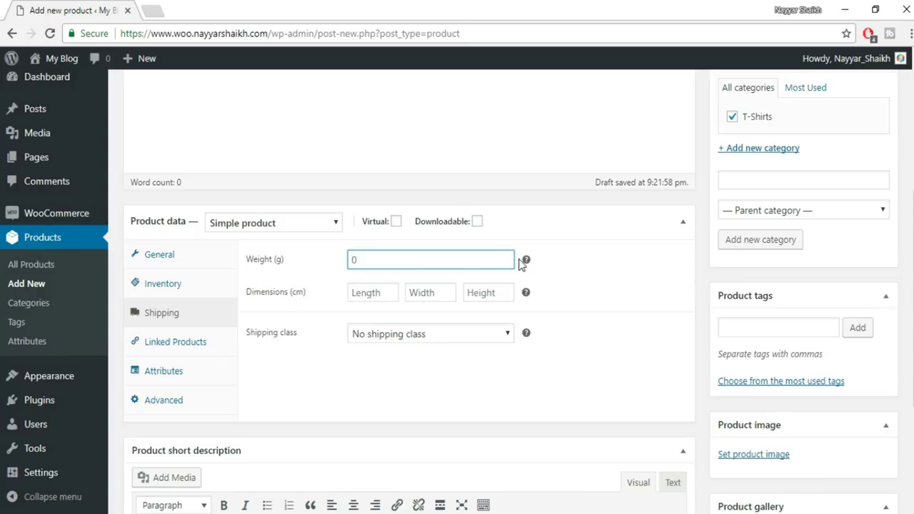
pyautogui.write('200')
pyautogui.click(378, 294)
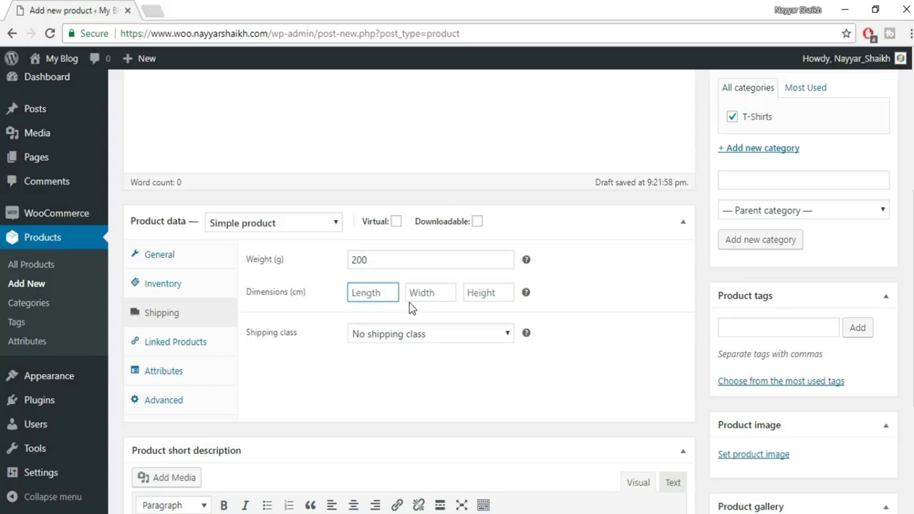
pyautogui.write('50')
pyautogui.press('Tab')
pyautogui.write('20')
pyautogui.press('Tab')
pyautogui.write('30')
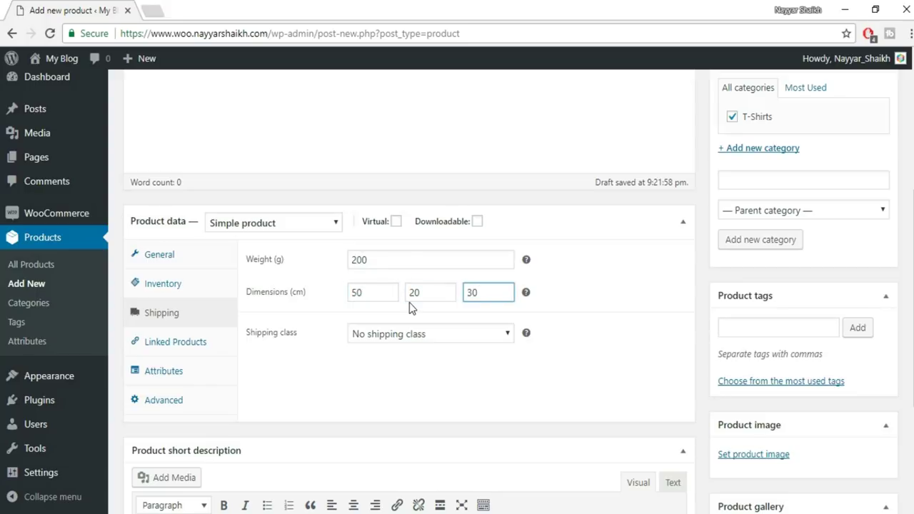
# Step: Try the Television shipping class and set the product back to No shipping class
pyautogui.click(420, 337)
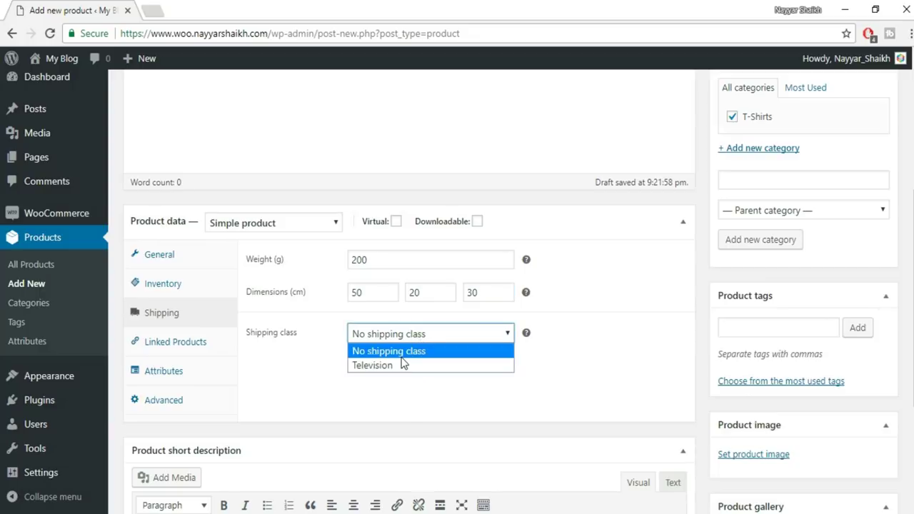
pyautogui.click(423, 351)
pyautogui.click(444, 337)
pyautogui.click(406, 352)
pyautogui.click(419, 335)
pyautogui.click(419, 365)
pyautogui.click(408, 335)
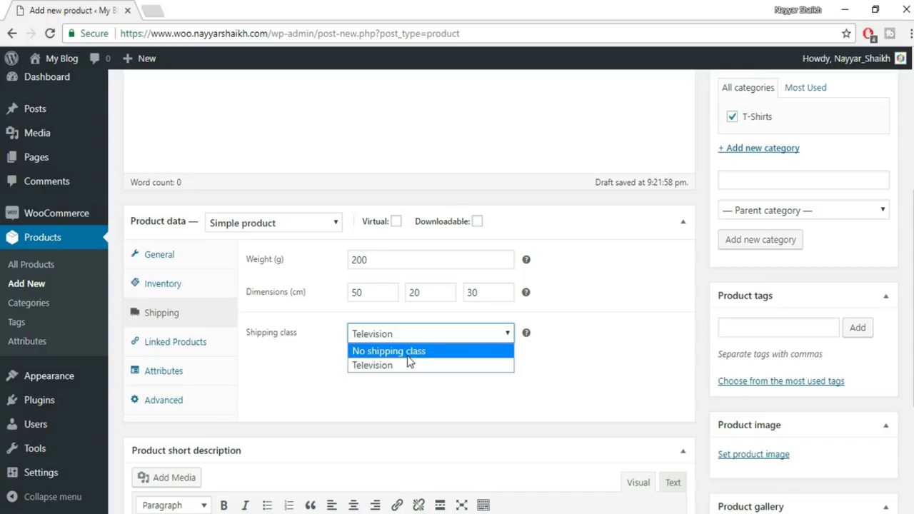
pyautogui.click(409, 357)
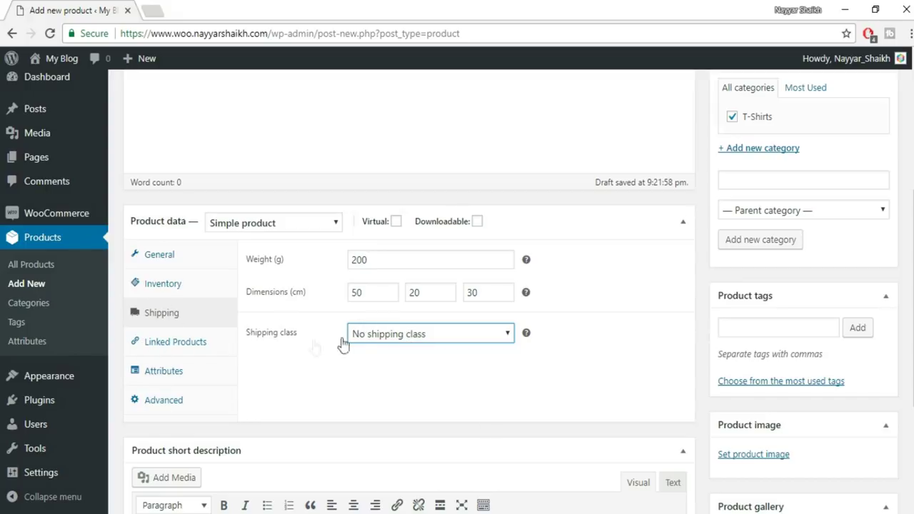
pyautogui.click(417, 336)
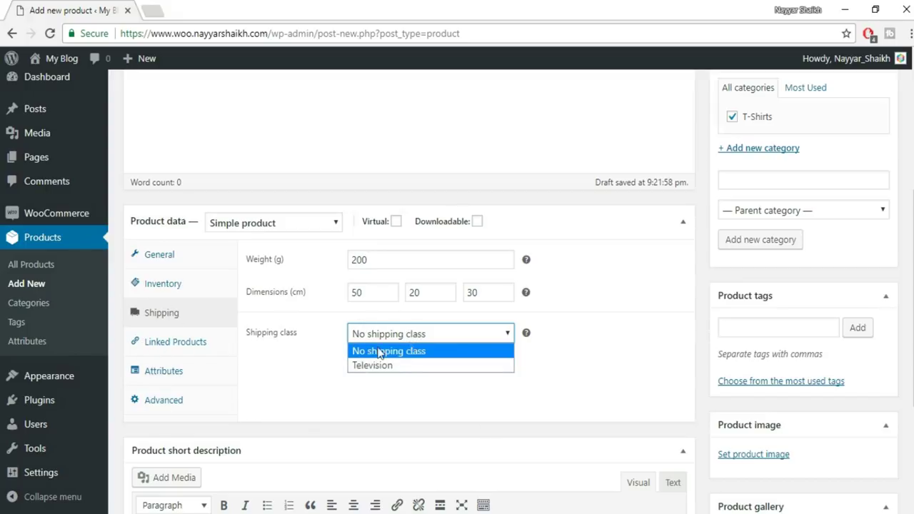
pyautogui.click(420, 354)
# Step: Look through the product's upsell and cross-sell fields, its attributes, its general settings and the short description section
pyautogui.click(192, 343)
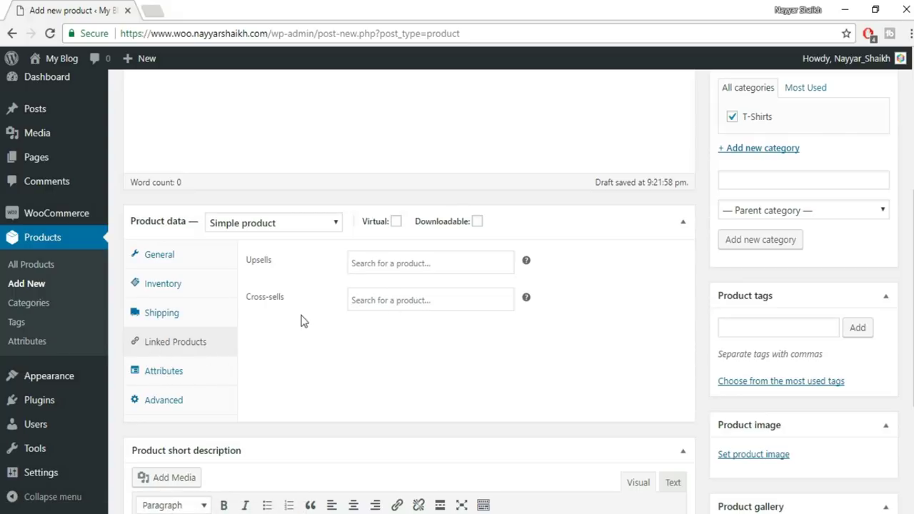
pyautogui.click(398, 262)
pyautogui.click(408, 349)
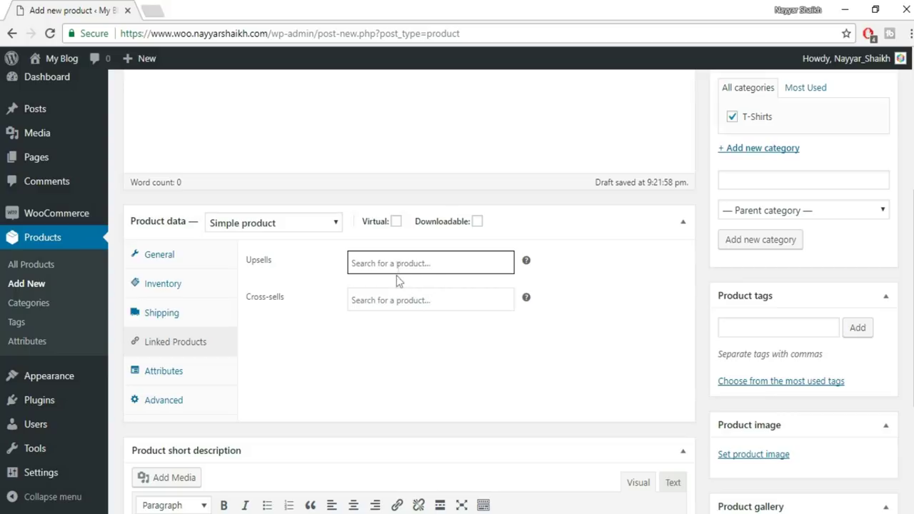
pyautogui.click(420, 347)
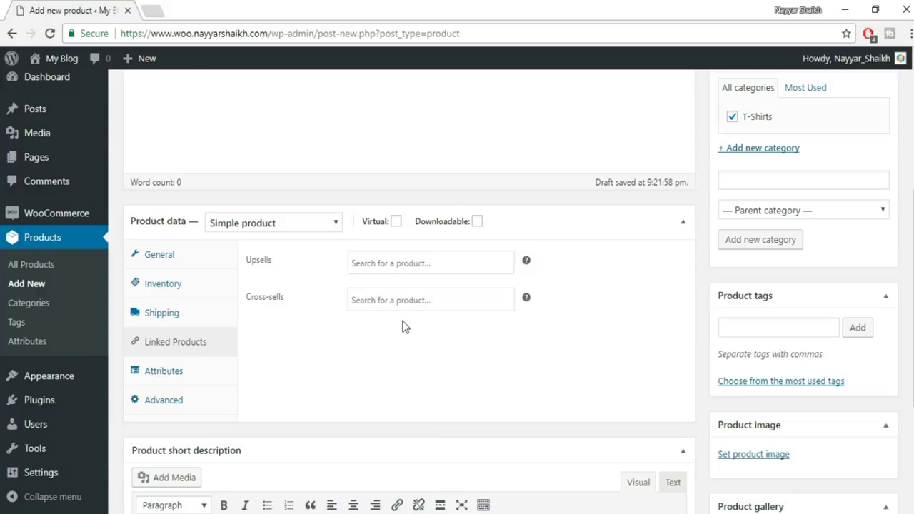
pyautogui.click(177, 375)
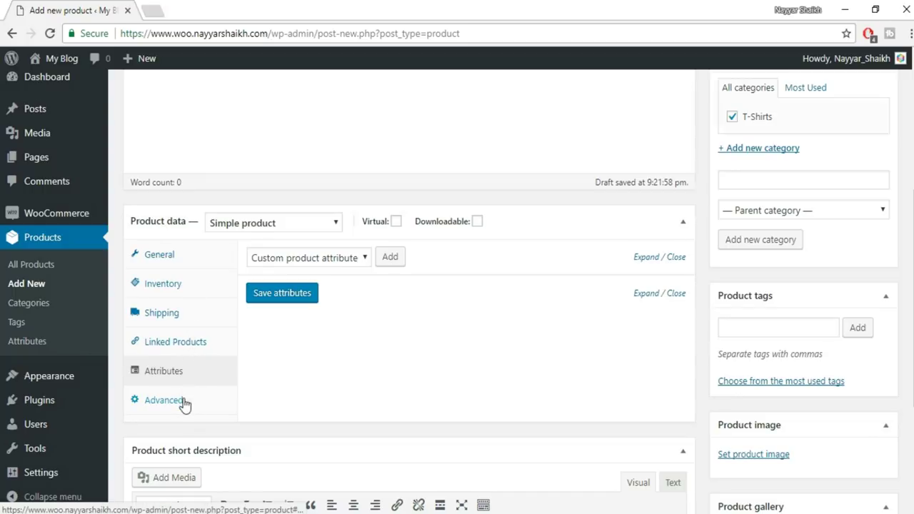
pyautogui.click(170, 255)
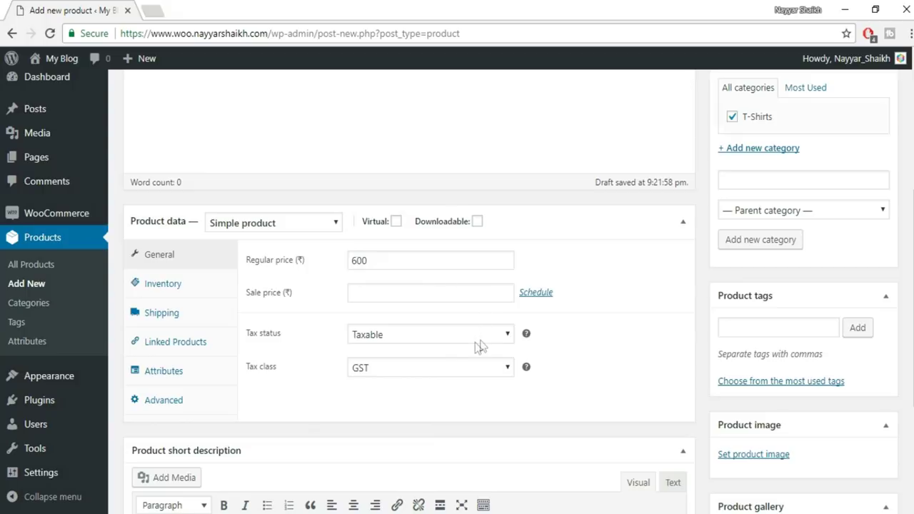
pyautogui.scroll(-1, 582, 395)
pyautogui.scroll(-1, 582, 396)
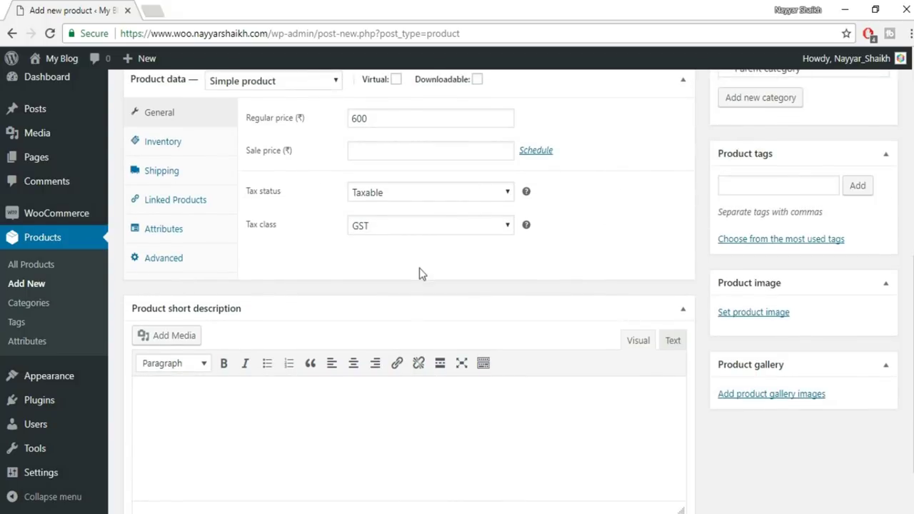
pyautogui.scroll(1, 420, 272)
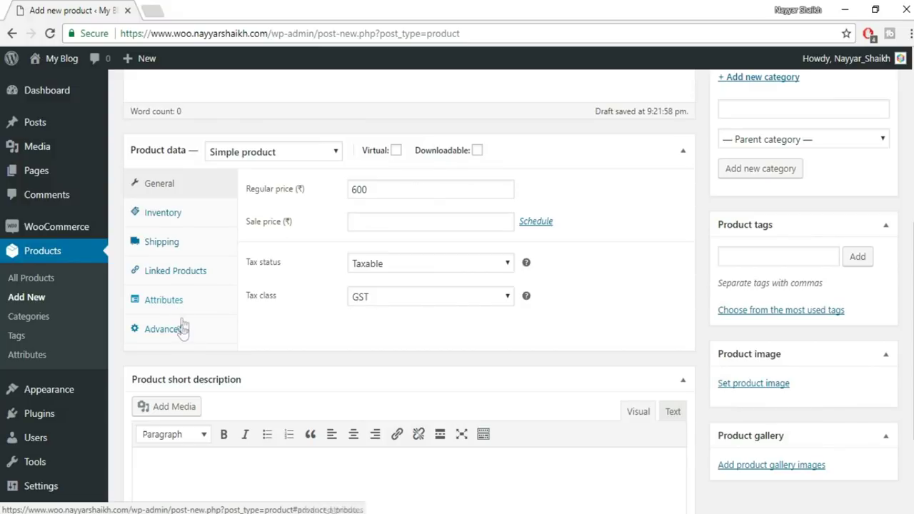
pyautogui.scroll(-1, 455, 396)
pyautogui.scroll(-1, 455, 397)
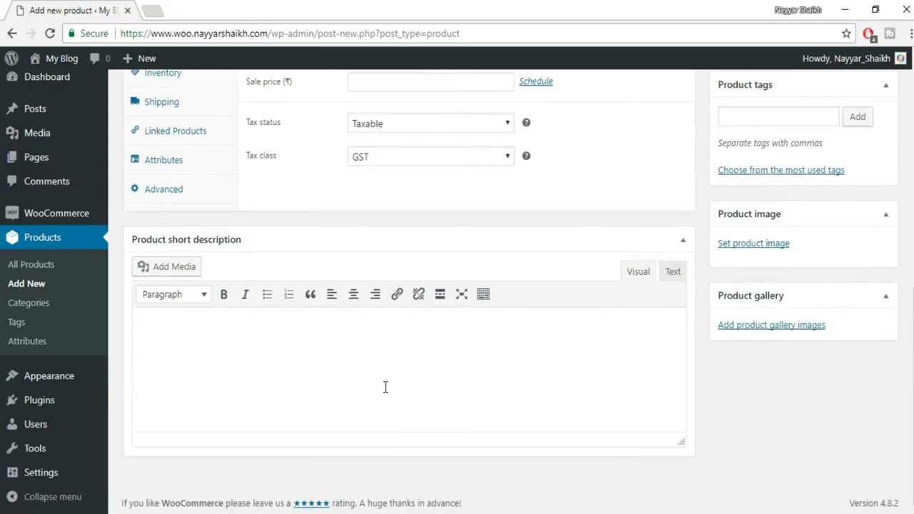
# Step: Search the web for lorem ipsum in a new browser tab
pyautogui.scroll(3, 386, 389)
pyautogui.scroll(3, 384, 389)
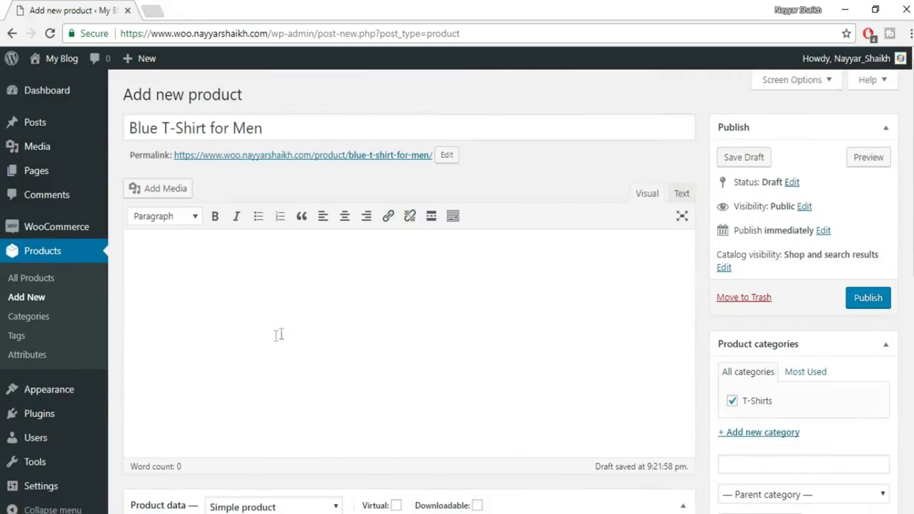
pyautogui.click(157, 8)
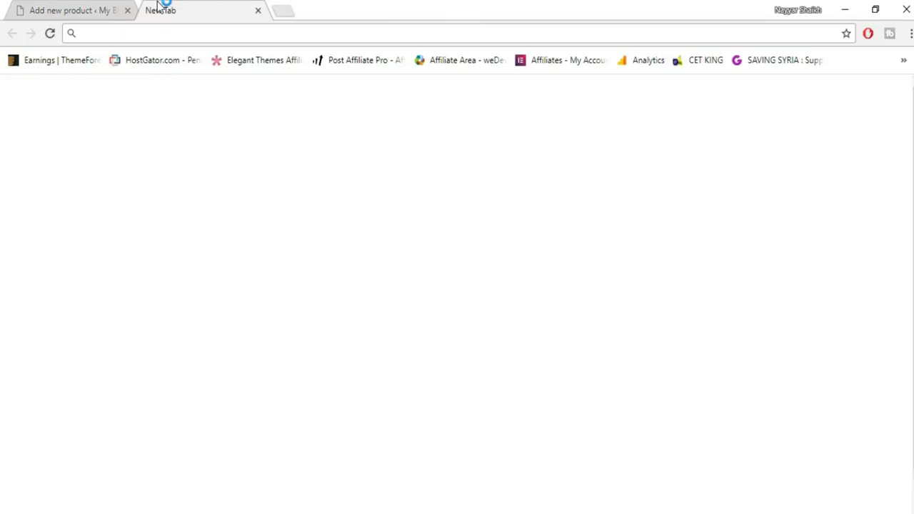
pyautogui.write('lorem i')
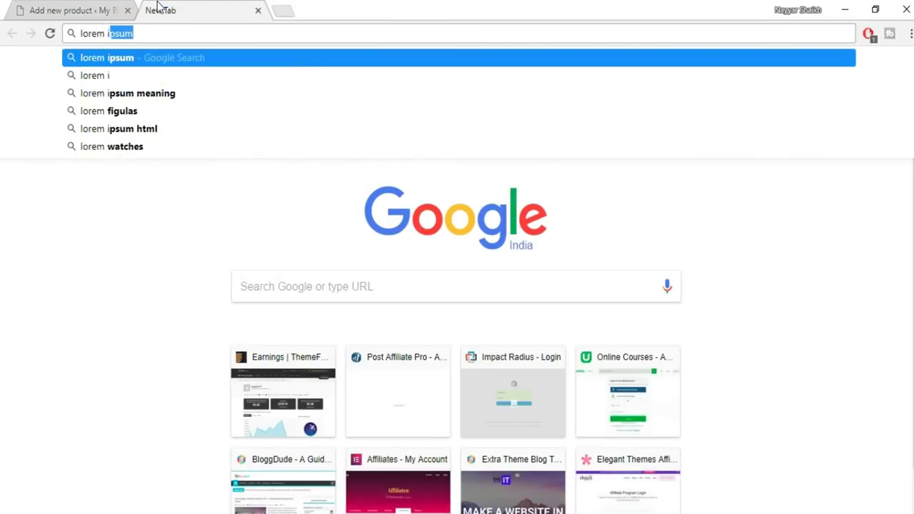
pyautogui.press('Return')
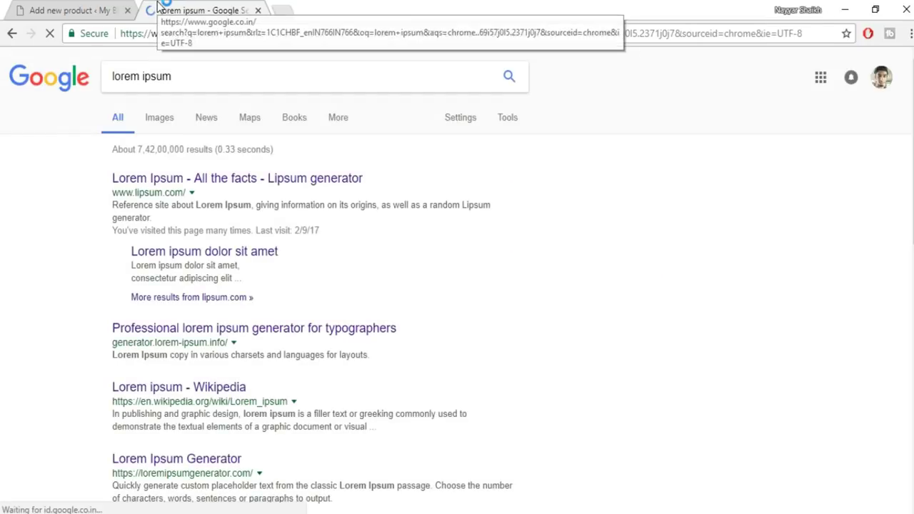
# Step: Open the lipsum.com generator from the results and generate 5 paragraphs of Lorem Ipsum text
pyautogui.click(192, 178)
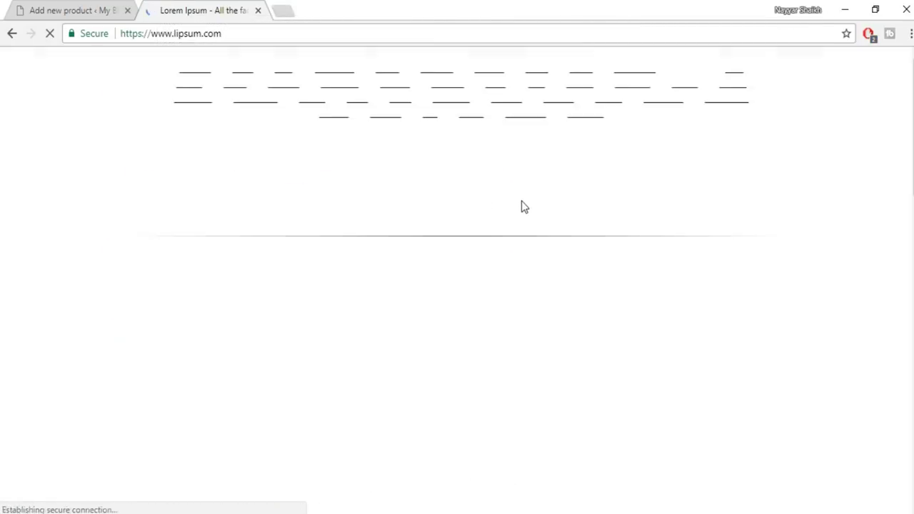
pyautogui.scroll(-6, 726, 233)
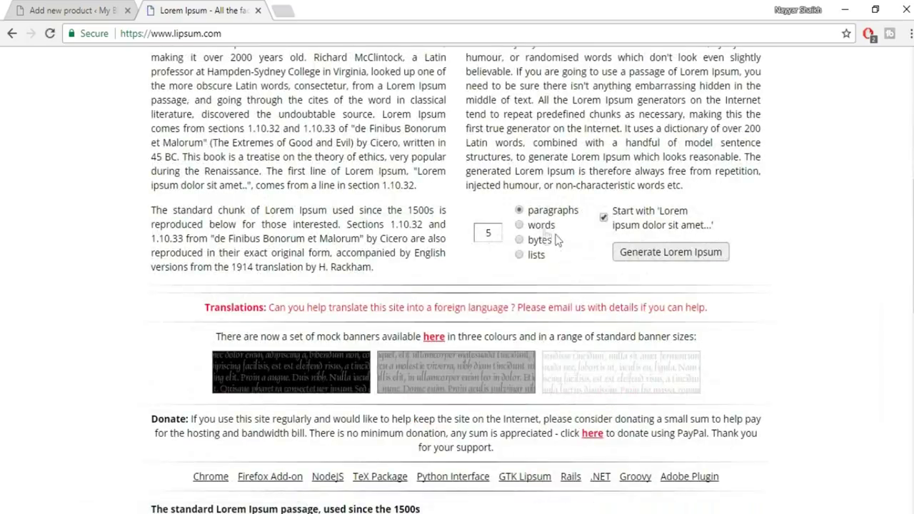
pyautogui.click(669, 248)
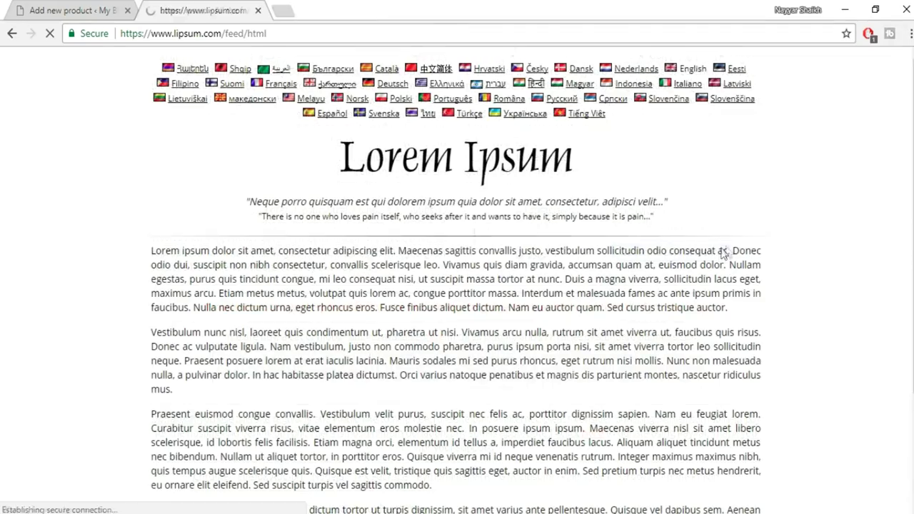
# Step: Copy the generated passage from "eget rutrum nisi mollis" through "in porttitor eros."
pyautogui.scroll(-1, 424, 284)
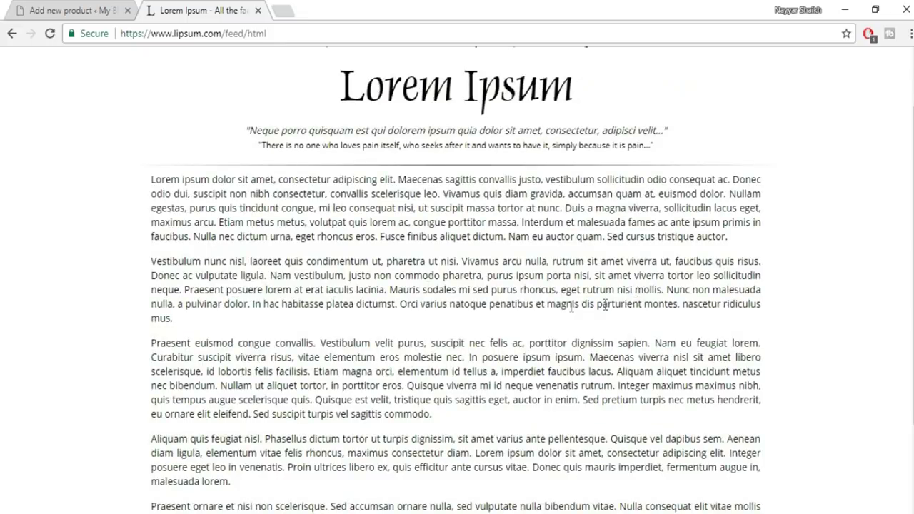
pyautogui.moveTo(564, 291); pyautogui.dragTo(409, 388)
pyautogui.hotkey('ctrl', 'c')
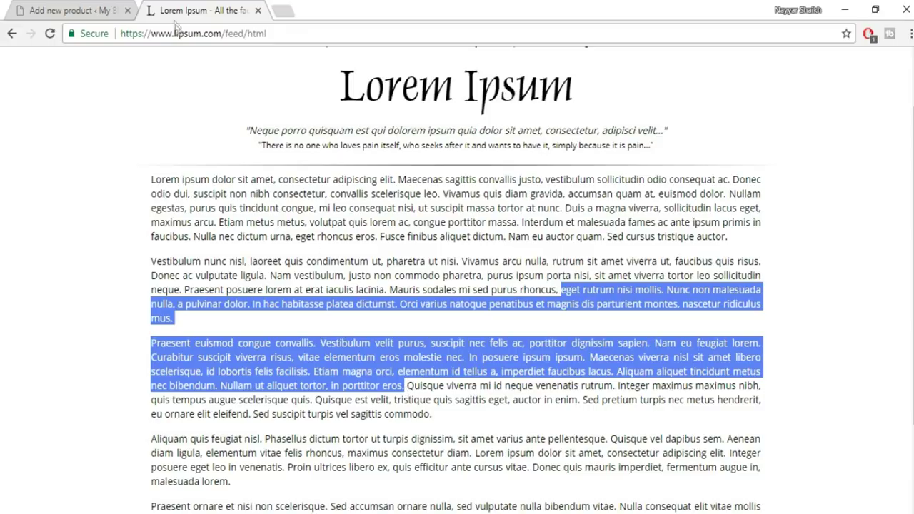
# Step: Return to the new product page and paste the copied passage into the main product description
pyautogui.click(93, 10)
pyautogui.click(252, 261)
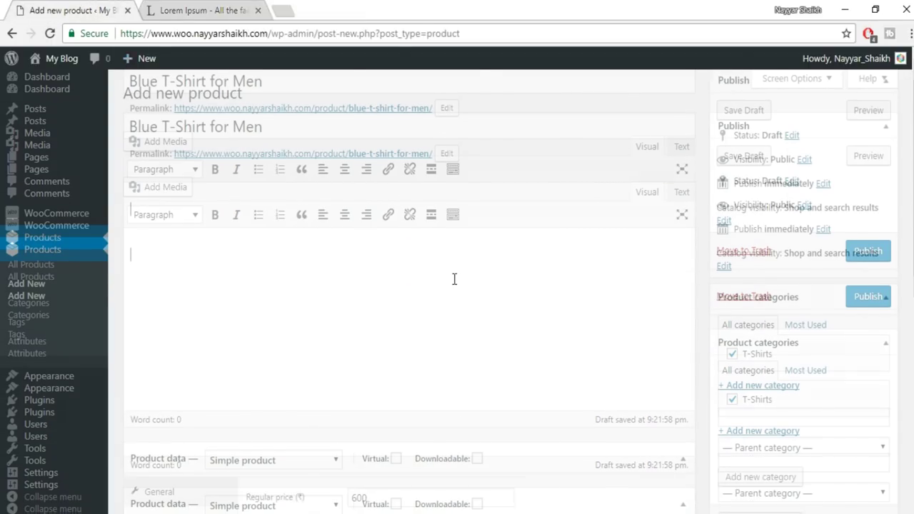
pyautogui.scroll(-7, 454, 278)
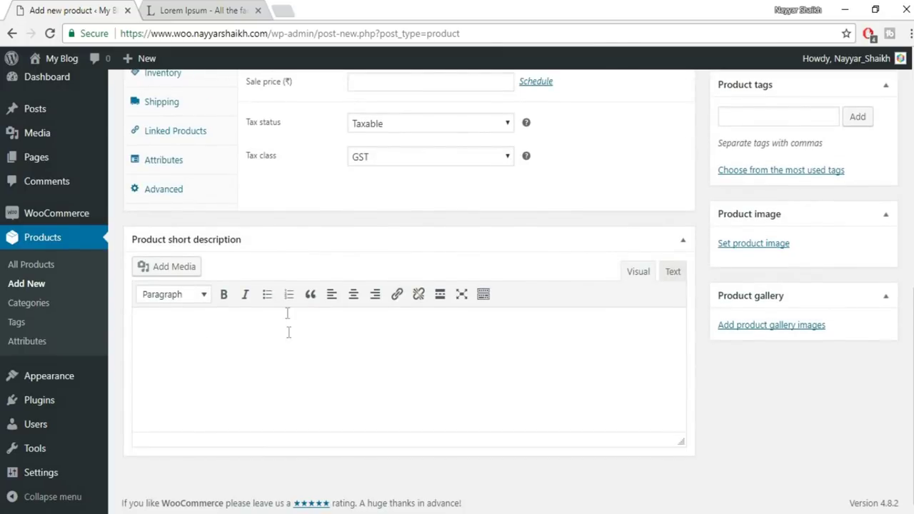
pyautogui.scroll(8, 281, 378)
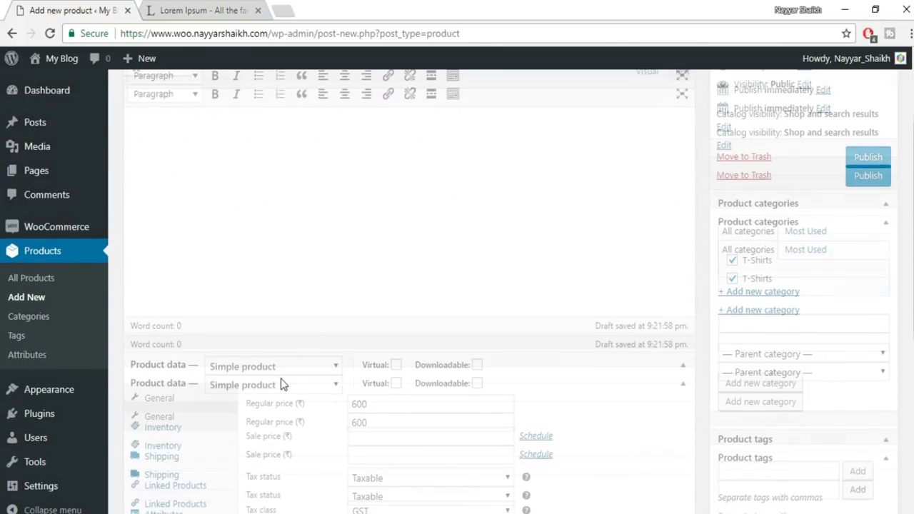
pyautogui.click(322, 321)
pyautogui.hotkey('ctrl', 'v')
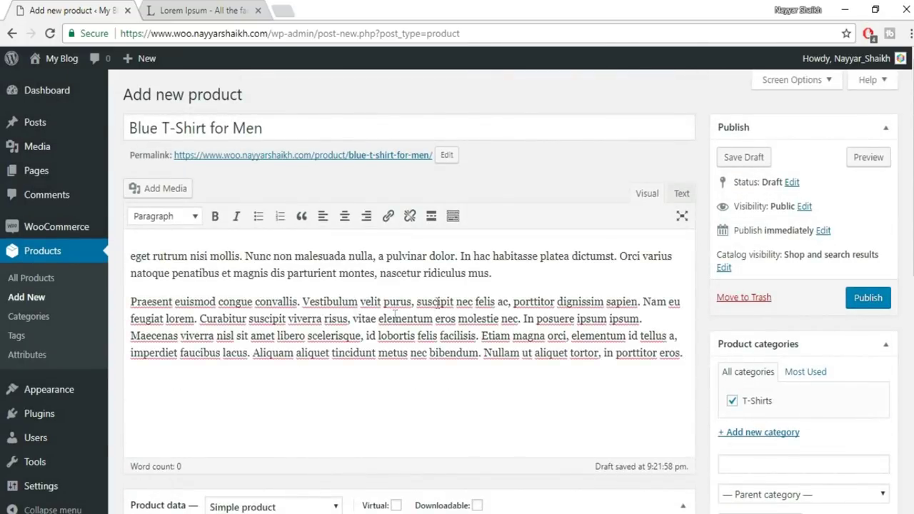
# Step: Copy the first paragraph of the main description into the product short description
pyautogui.moveTo(513, 278); pyautogui.dragTo(126, 244)
pyautogui.hotkey('ctrl', 'c')
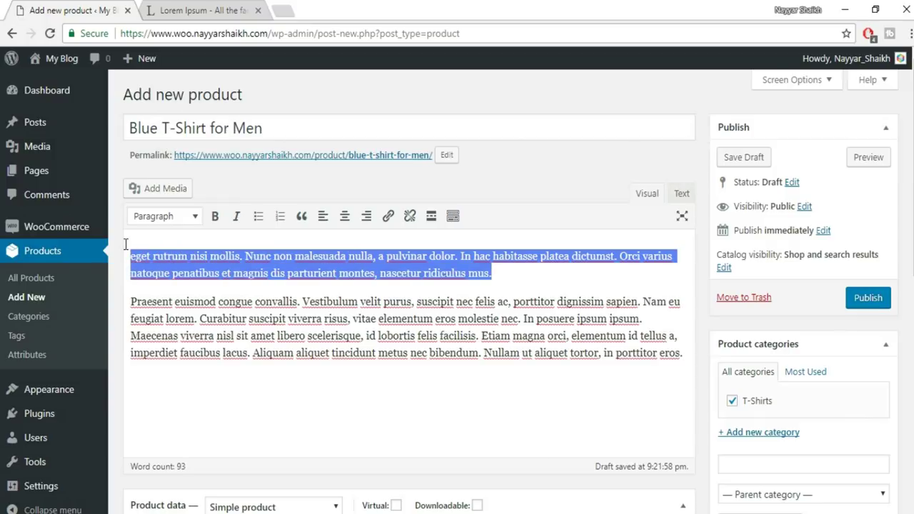
pyautogui.scroll(-7, 319, 285)
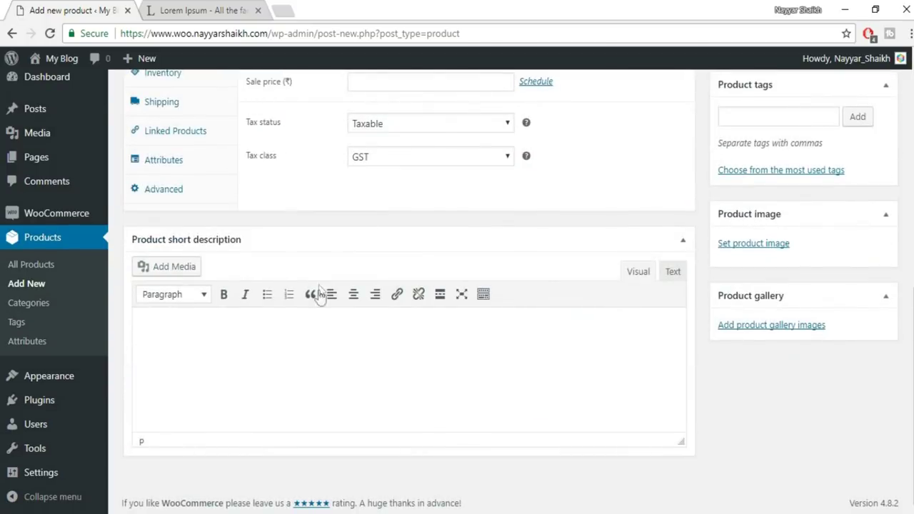
pyautogui.click(288, 353)
pyautogui.hotkey('ctrl', 'v')
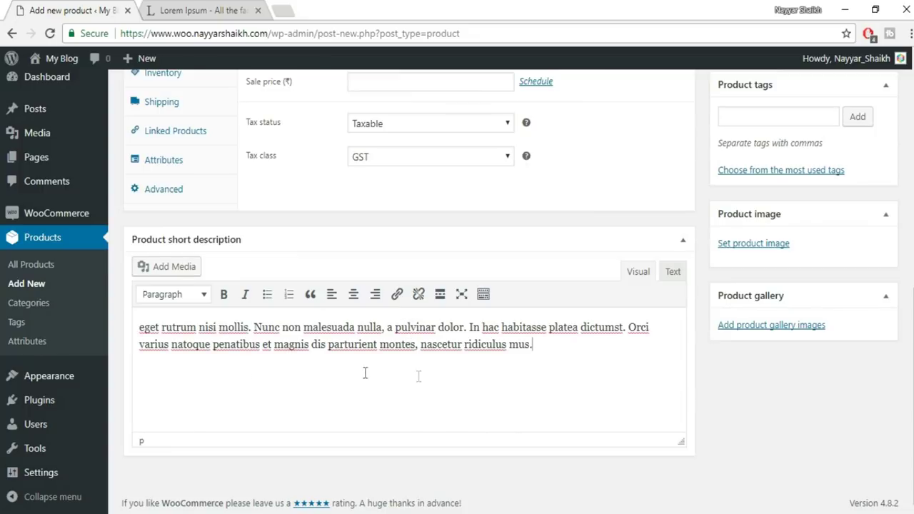
# Step: Upload image 1 from the Product Images folder and set it as the product image
pyautogui.scroll(4, 441, 381)
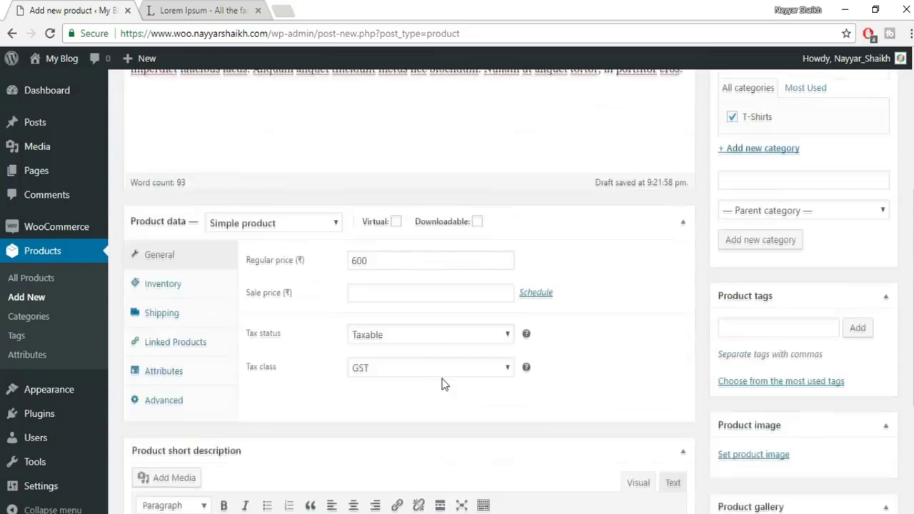
pyautogui.scroll(-3, 443, 385)
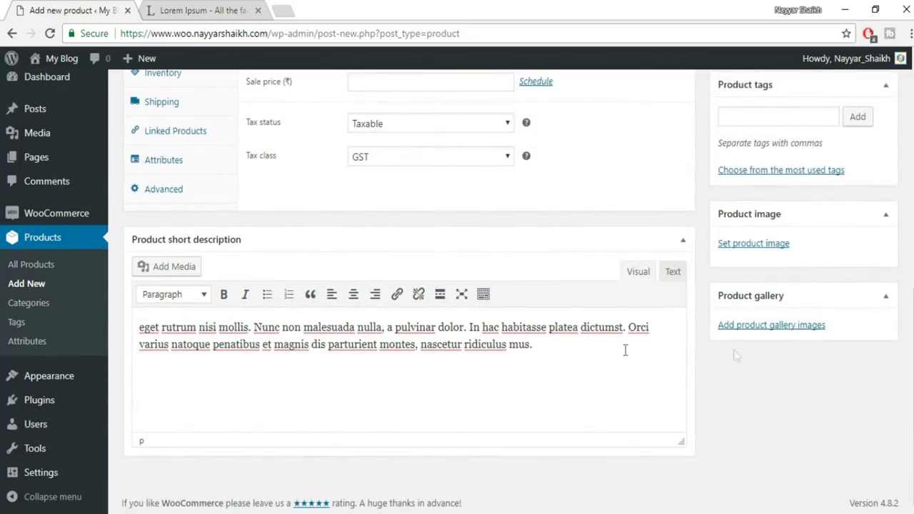
pyautogui.click(762, 246)
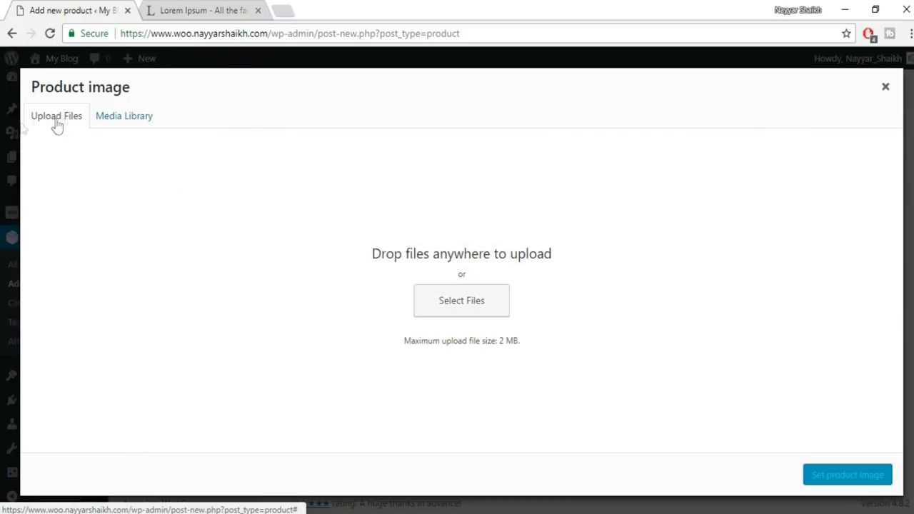
pyautogui.click(442, 307)
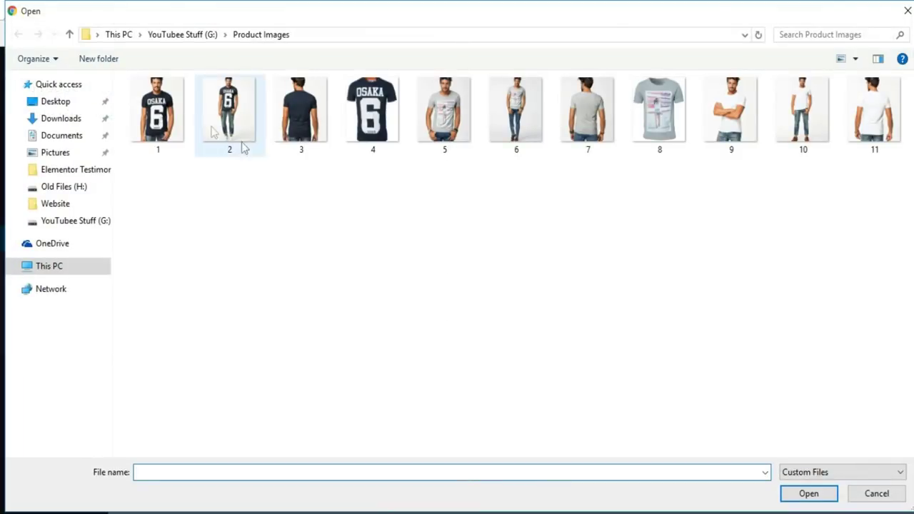
pyautogui.click(170, 126)
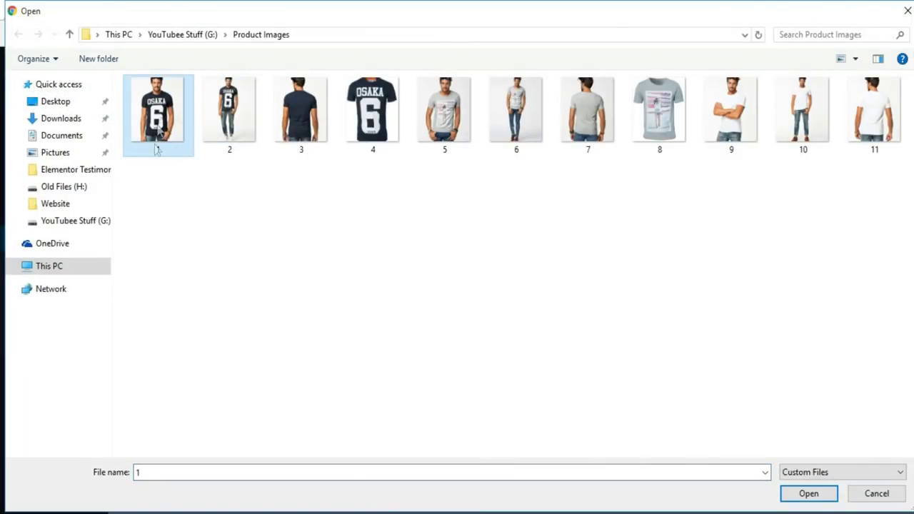
pyautogui.click(809, 492)
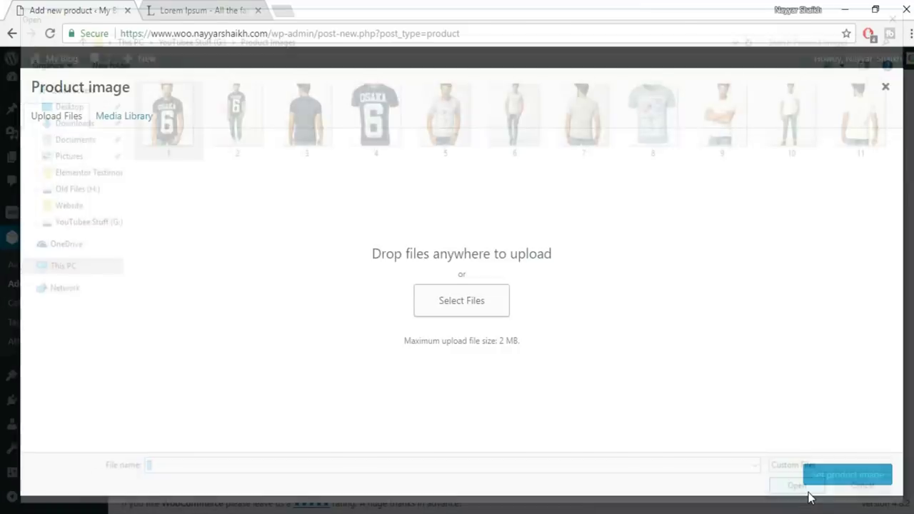
pyautogui.click(851, 478)
# Step: Upload images 2, 3 and 4 from the Product Images folder and add them to the product gallery
pyautogui.scroll(-2, 839, 454)
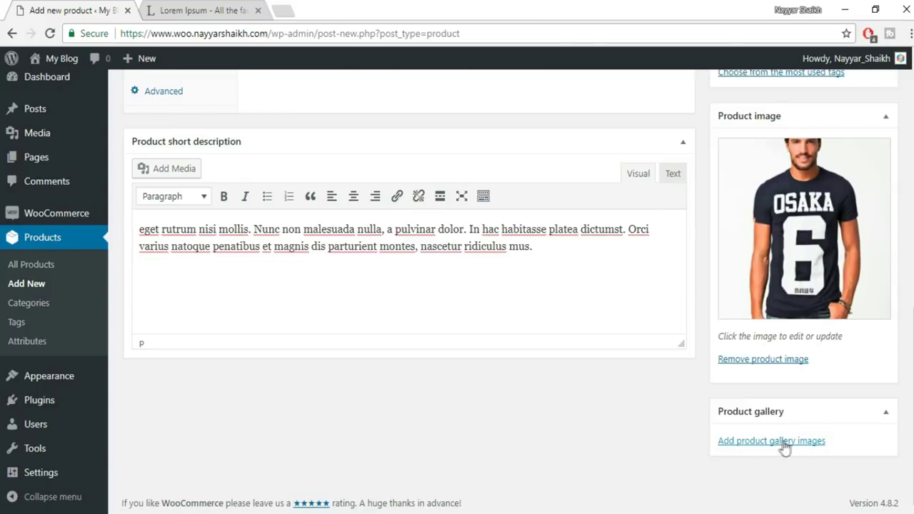
pyautogui.click(756, 442)
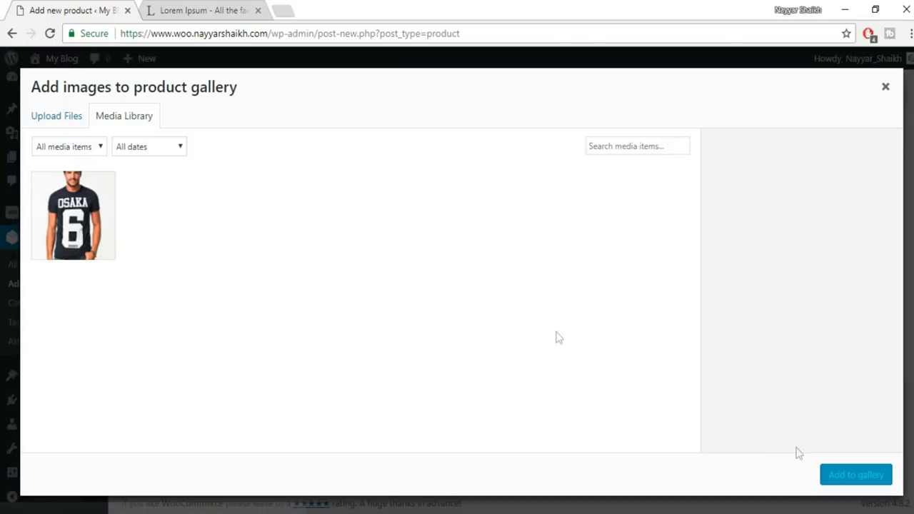
pyautogui.click(47, 116)
pyautogui.click(457, 306)
pyautogui.click(249, 142)
pyautogui.keyDown('ctrl'); pyautogui.click(300, 135); pyautogui.keyUp('ctrl')
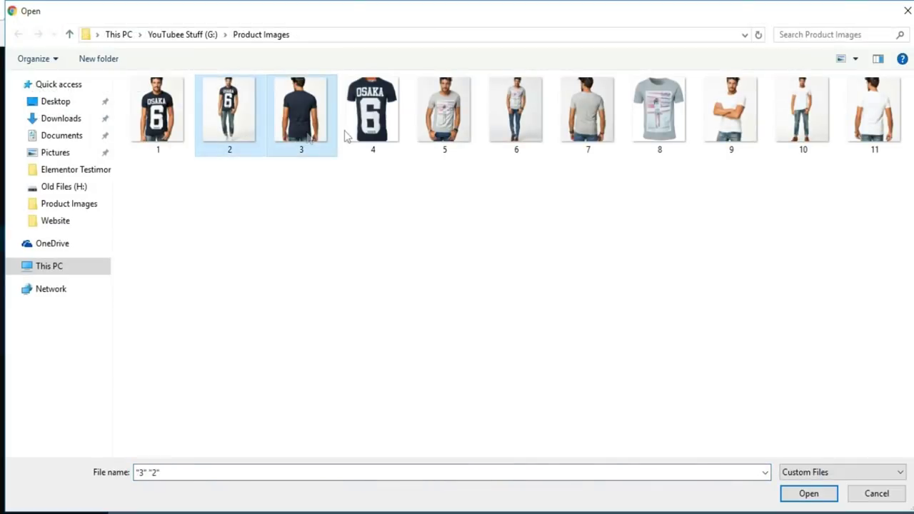
pyautogui.keyDown('ctrl'); pyautogui.click(371, 136); pyautogui.keyUp('ctrl')
pyautogui.click(808, 493)
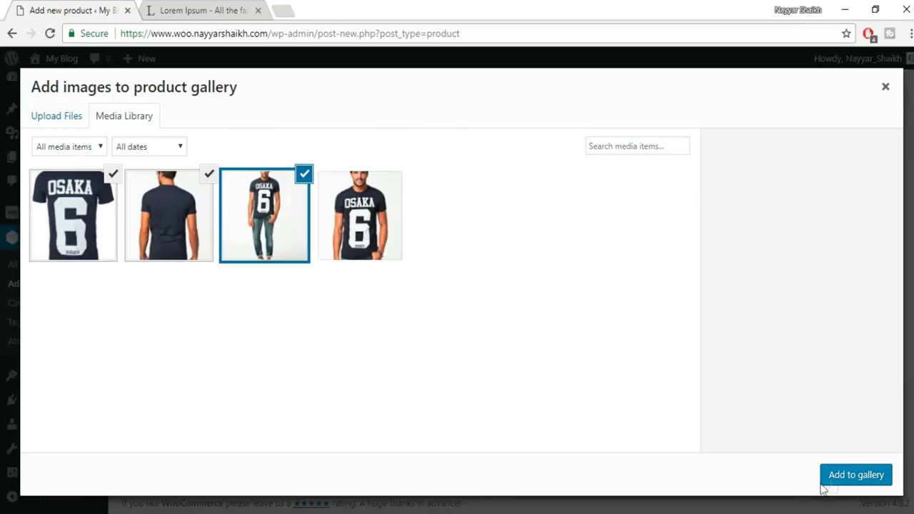
pyautogui.click(832, 478)
# Step: Add the product tags Shirts and Men
pyautogui.scroll(1, 829, 471)
pyautogui.scroll(3, 839, 471)
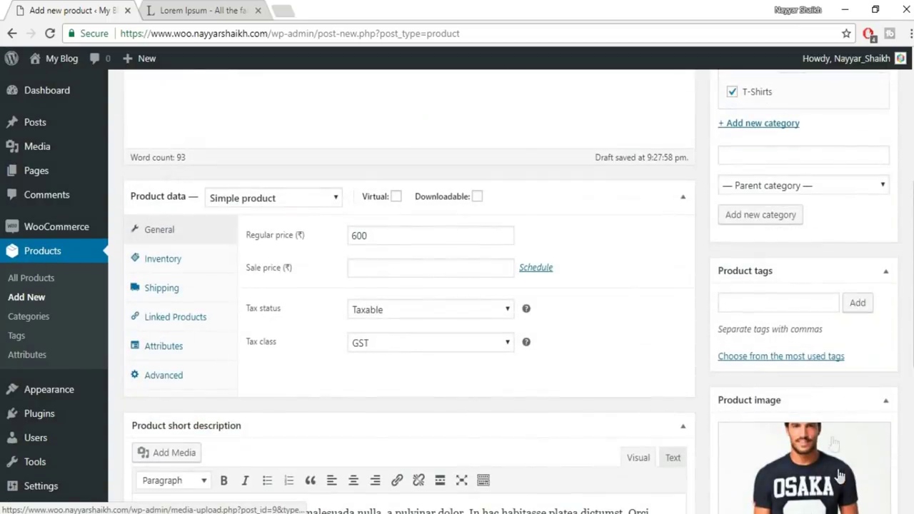
pyautogui.click(784, 306)
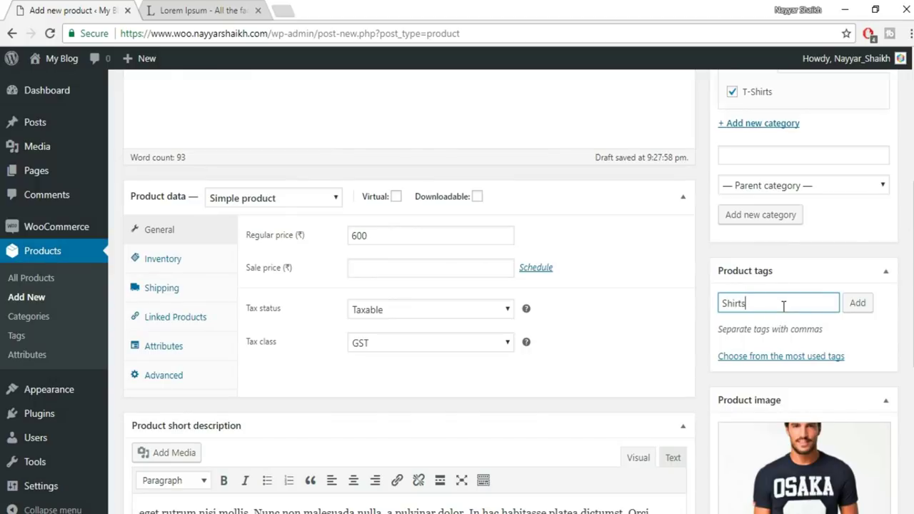
pyautogui.write('Shirts')
pyautogui.press('Return')
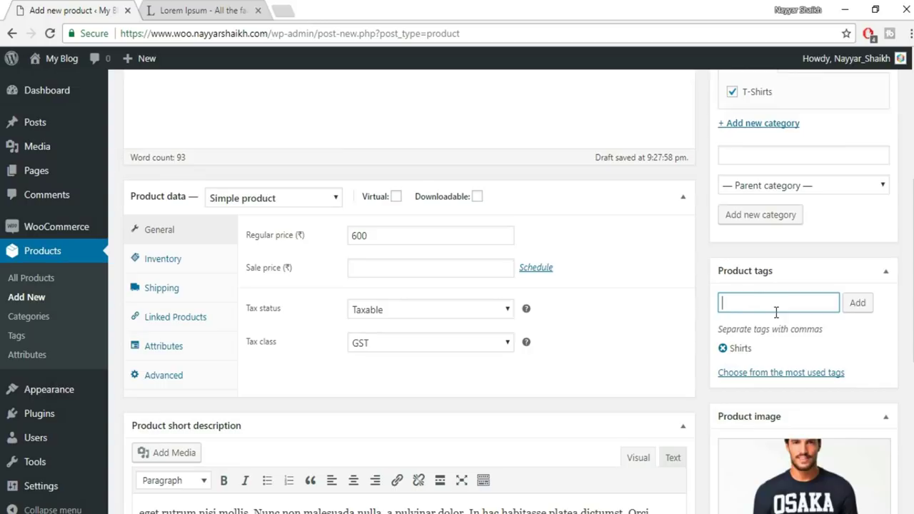
pyautogui.press('Return')
# Step: Preview the product page and review its title, price, short description, stock, SKU, category, tags and gallery images
pyautogui.scroll(5, 843, 320)
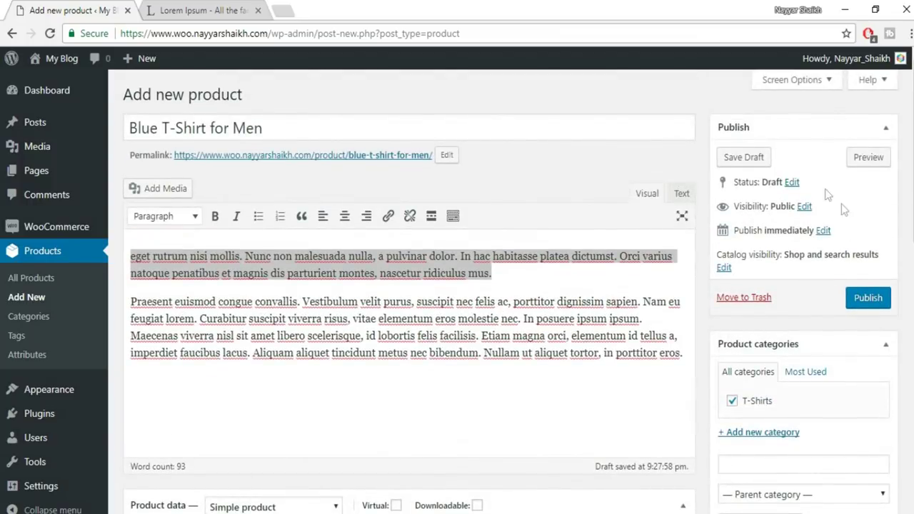
pyautogui.click(876, 157)
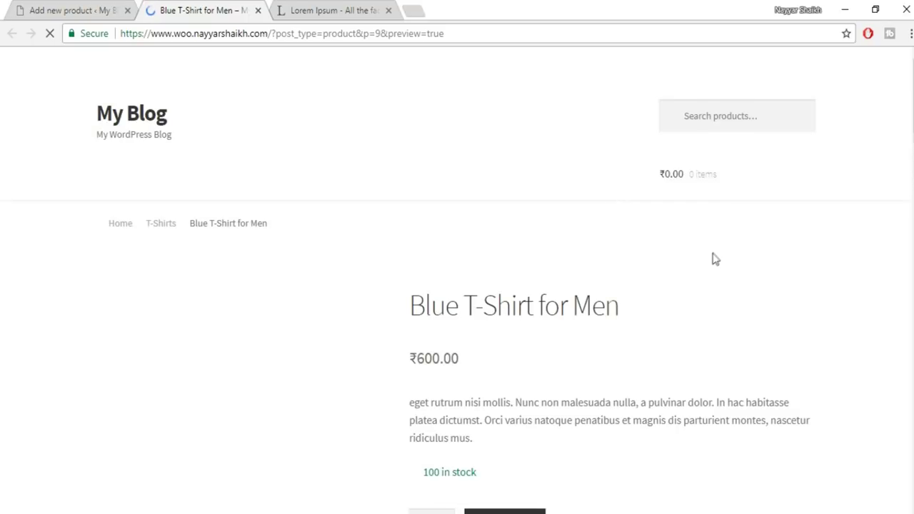
pyautogui.scroll(-2, 712, 257)
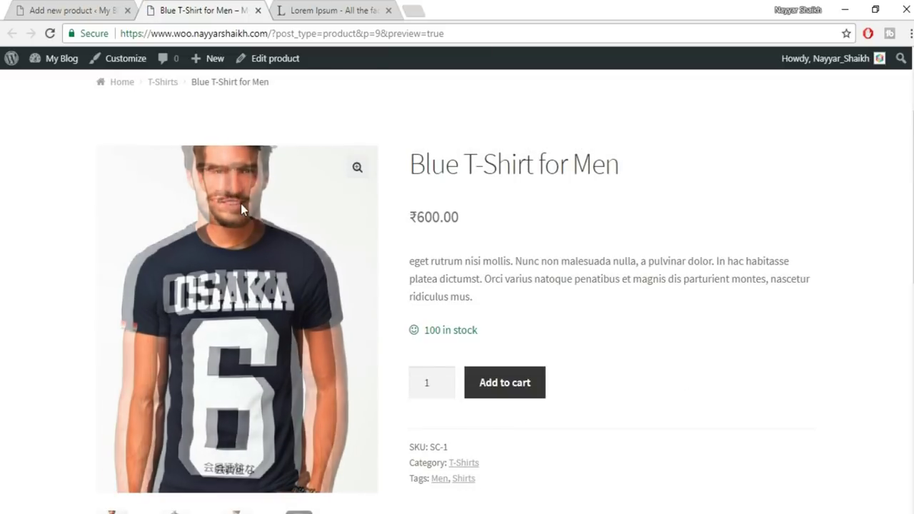
pyautogui.moveTo(411, 164); pyautogui.dragTo(630, 161)
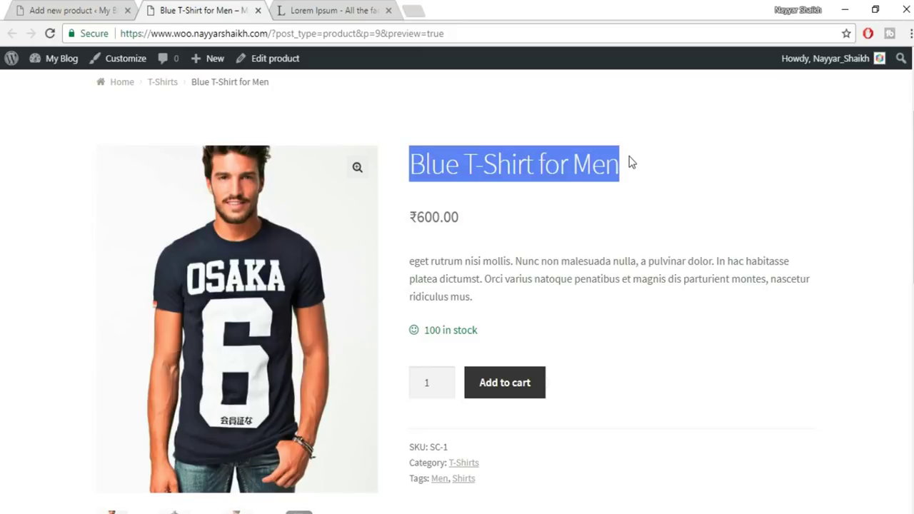
pyautogui.moveTo(432, 216); pyautogui.dragTo(477, 477)
pyautogui.click(478, 217)
pyautogui.scroll(-2, 489, 218)
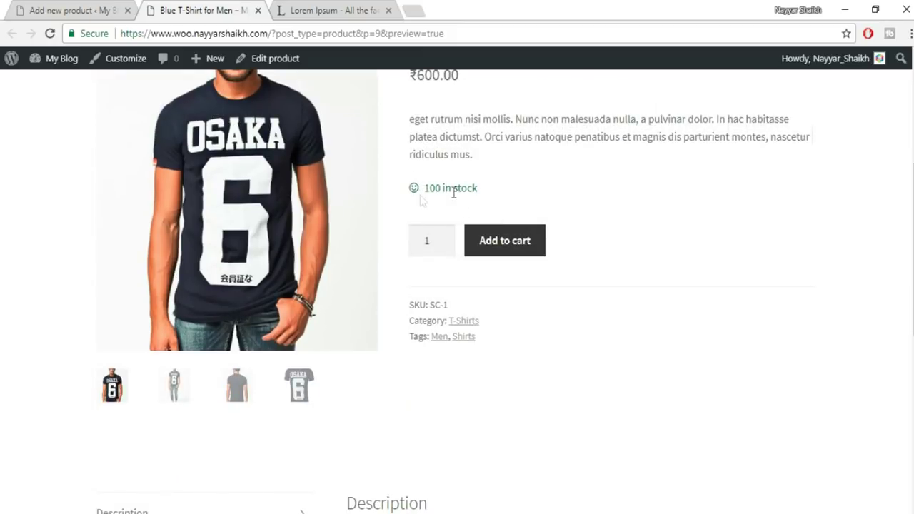
pyautogui.scroll(1, 477, 225)
pyautogui.moveTo(414, 194); pyautogui.dragTo(476, 411)
pyautogui.click(483, 226)
pyautogui.scroll(-1, 501, 330)
pyautogui.scroll(-5, 607, 314)
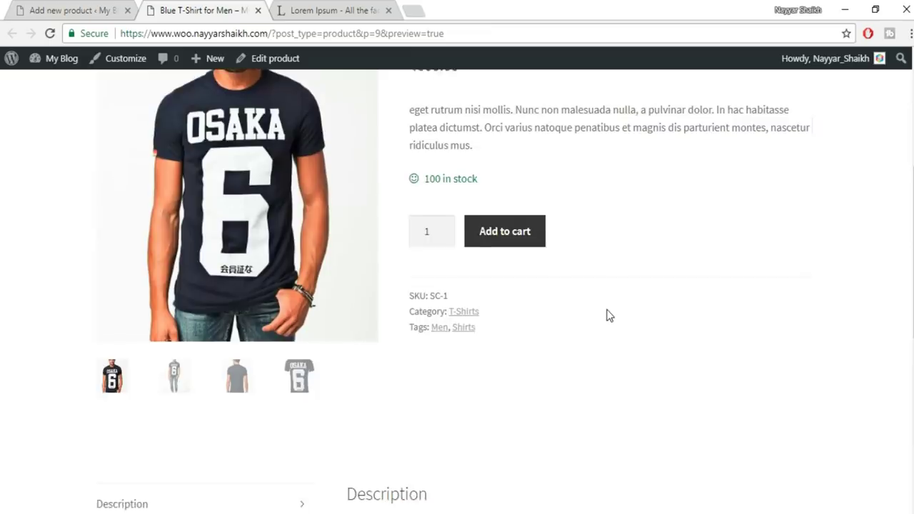
# Step: Review the additional information, reviews and description sections on the Blue T-Shirt for Men preview page
pyautogui.click(204, 207)
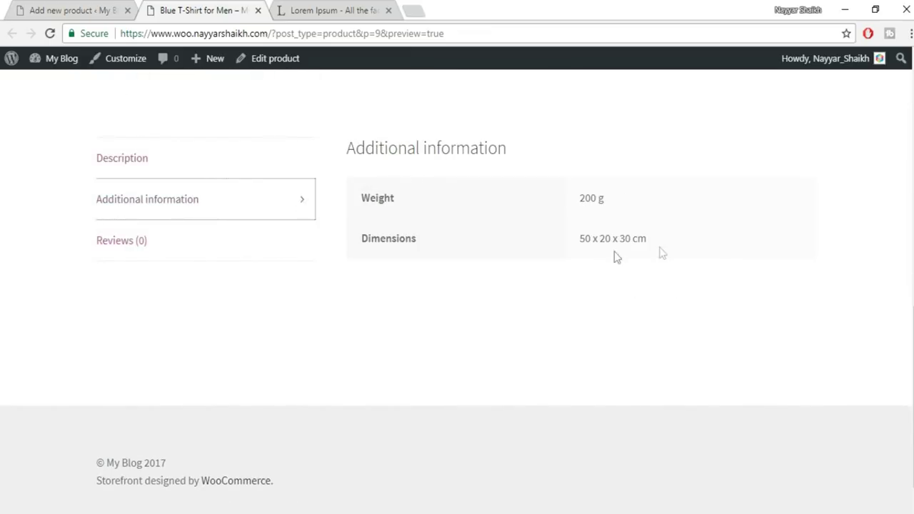
pyautogui.click(203, 251)
pyautogui.scroll(-3, 512, 327)
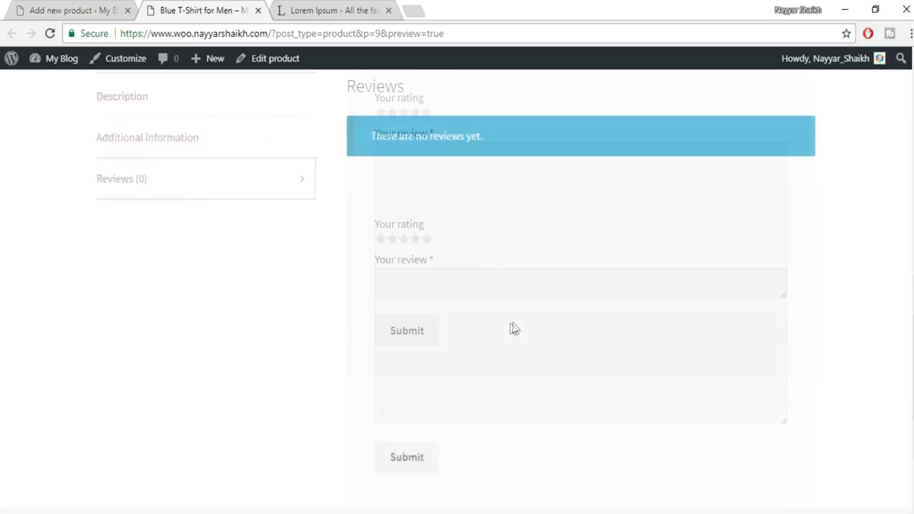
pyautogui.scroll(2, 475, 274)
pyautogui.scroll(1, 321, 236)
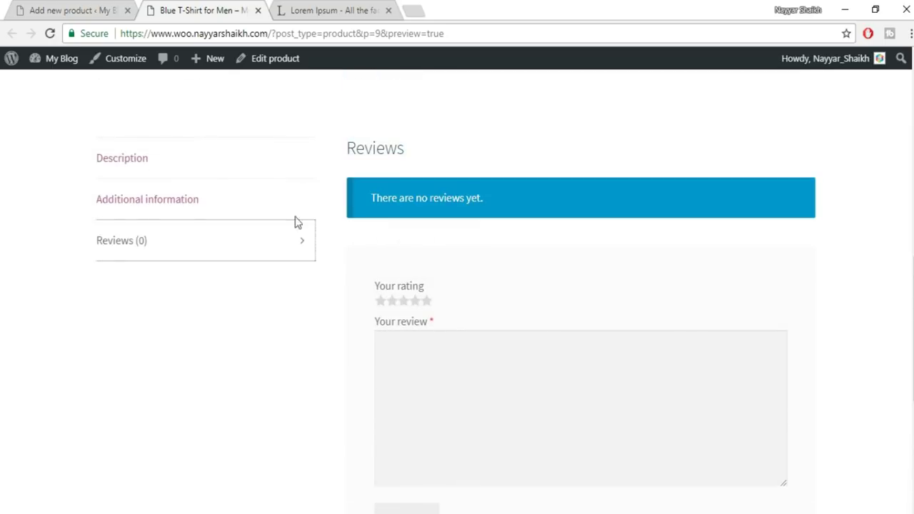
pyautogui.click(198, 171)
pyautogui.scroll(2, 681, 192)
pyautogui.scroll(5, 684, 214)
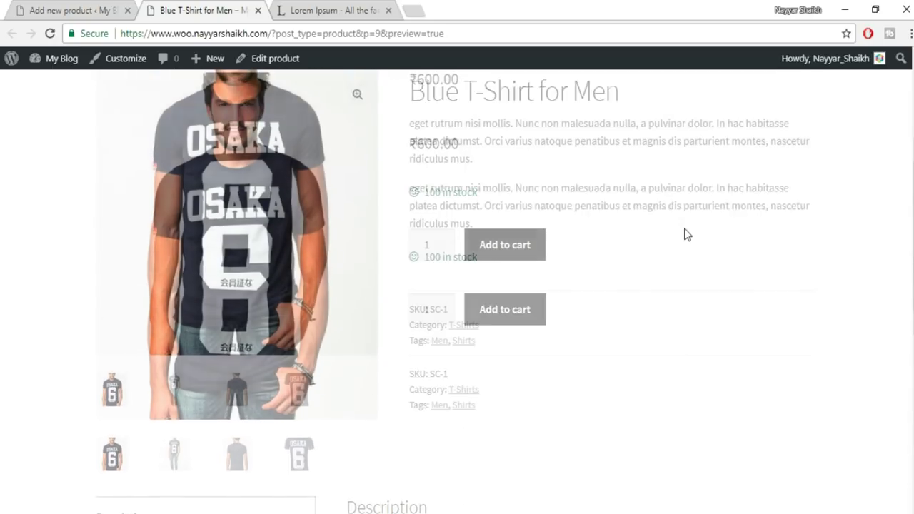
# Step: View the product's gallery images one after another and return to the first image
pyautogui.scroll(-3, 426, 322)
pyautogui.click(176, 389)
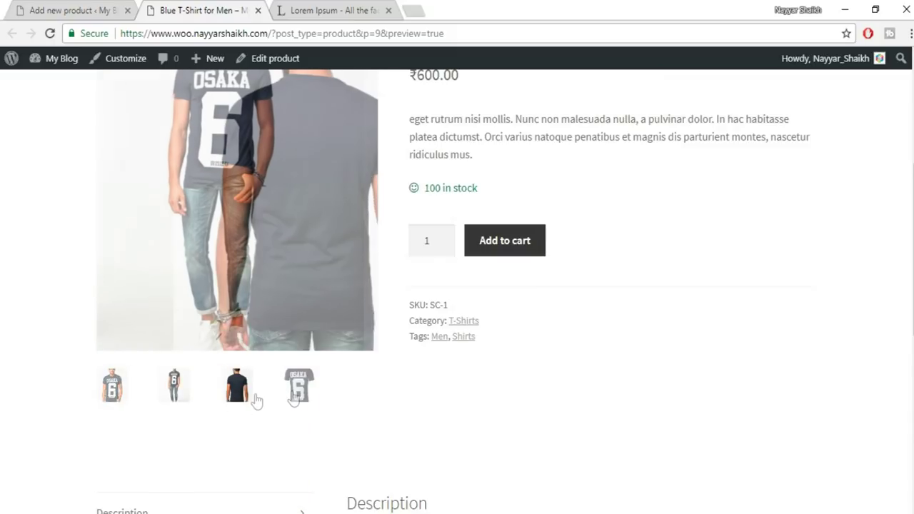
pyautogui.click(299, 385)
pyautogui.click(116, 389)
pyautogui.scroll(3, 637, 360)
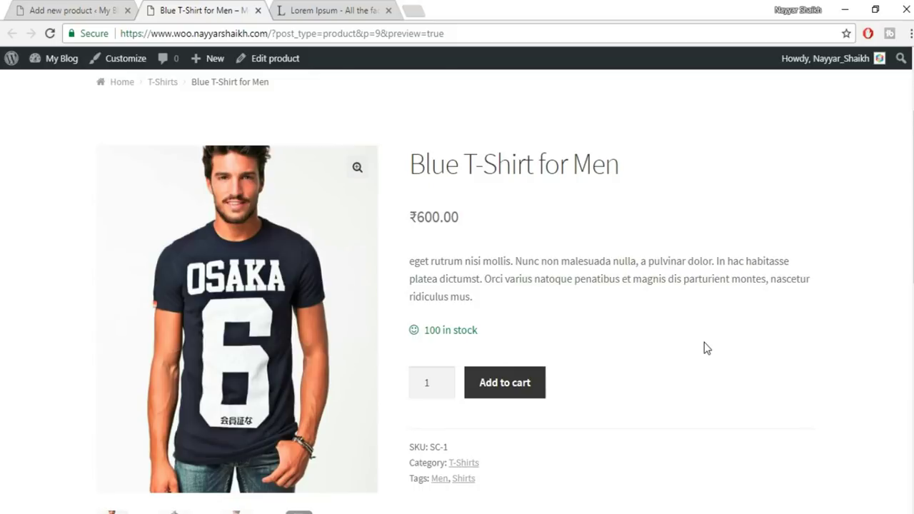
# Step: Publish the Blue T-Shirt for Men product and check the shipping class in its shipping data
pyautogui.click(103, 7)
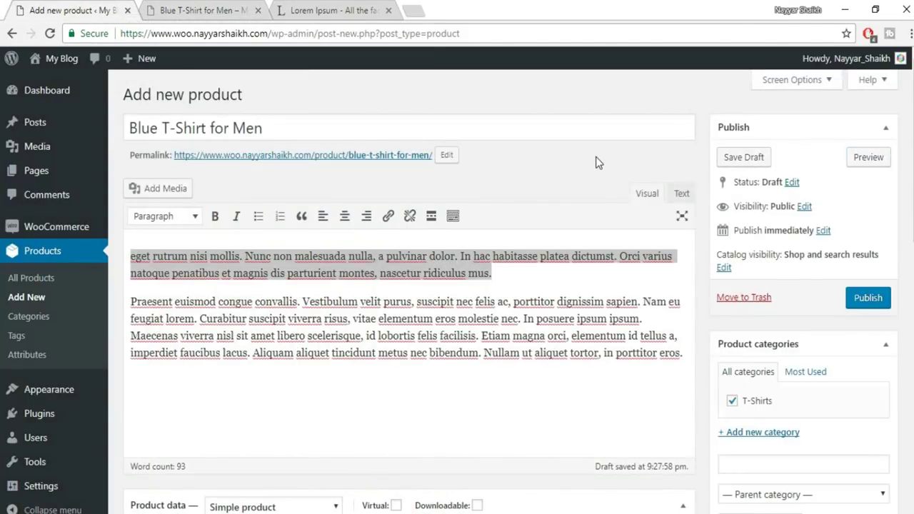
pyautogui.click(875, 311)
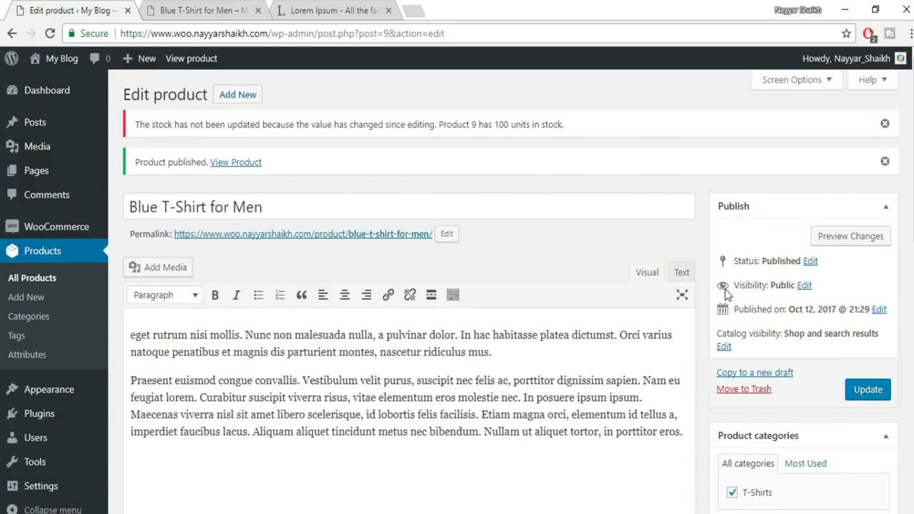
pyautogui.scroll(-6, 204, 257)
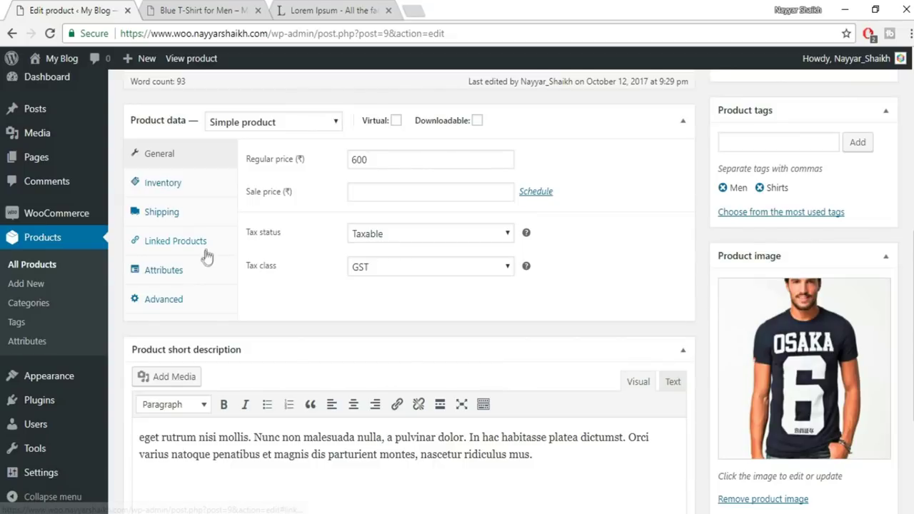
pyautogui.click(179, 211)
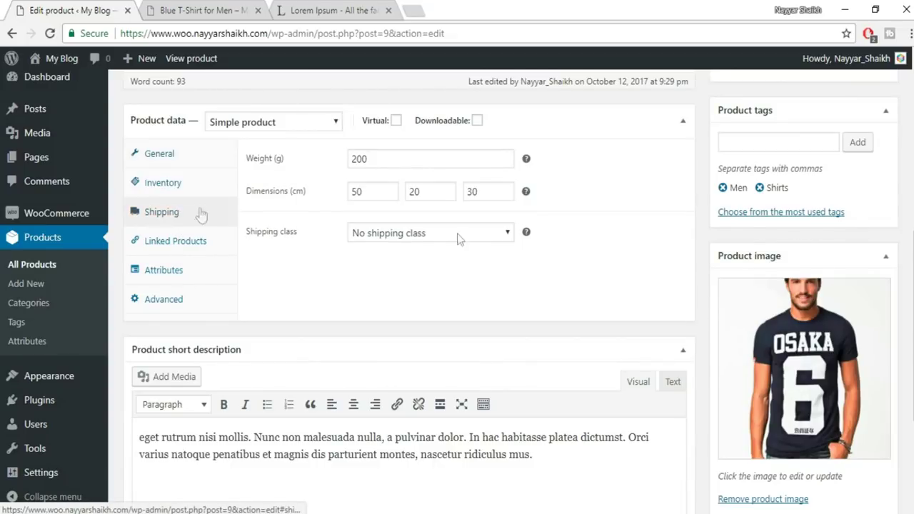
# Step: Add and save a shipping class named T-Shirts with slug shirts and description Shirts in the WooCommerce shipping settings
pyautogui.moveTo(81, 217)
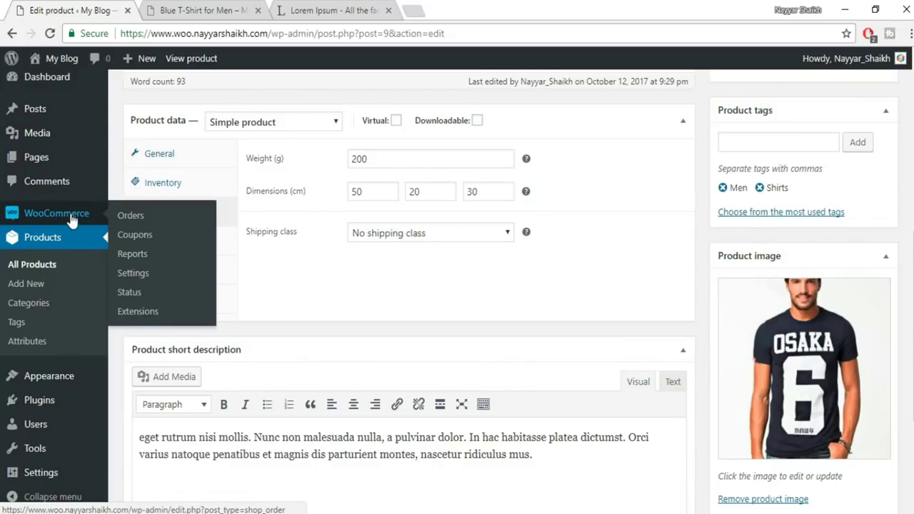
pyautogui.click(135, 273)
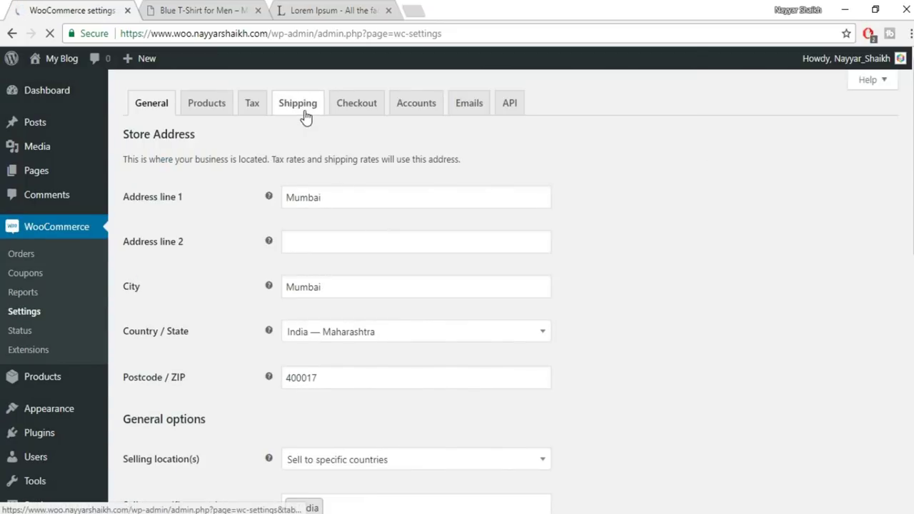
pyautogui.click(303, 111)
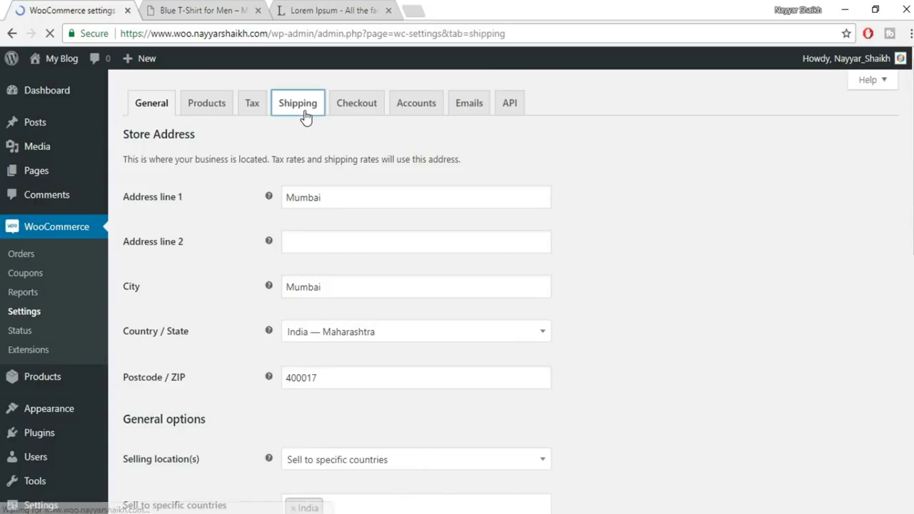
pyautogui.click(308, 132)
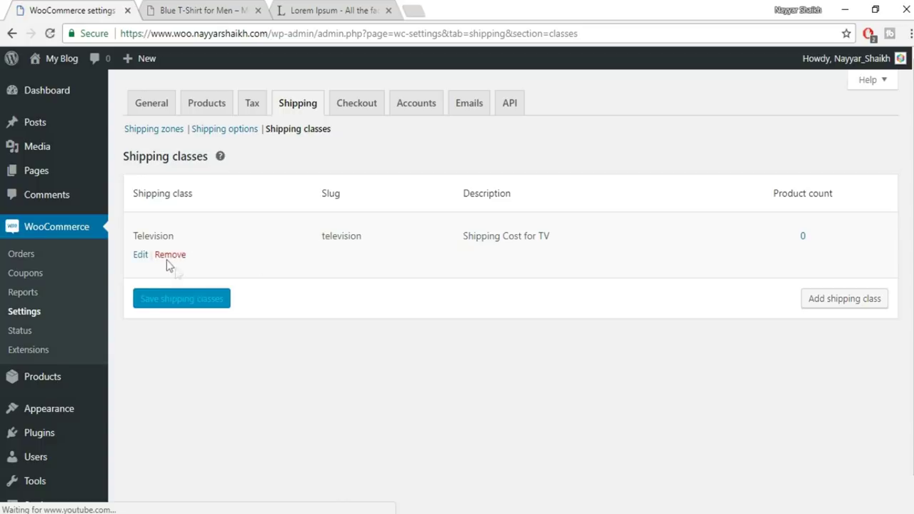
pyautogui.click(830, 305)
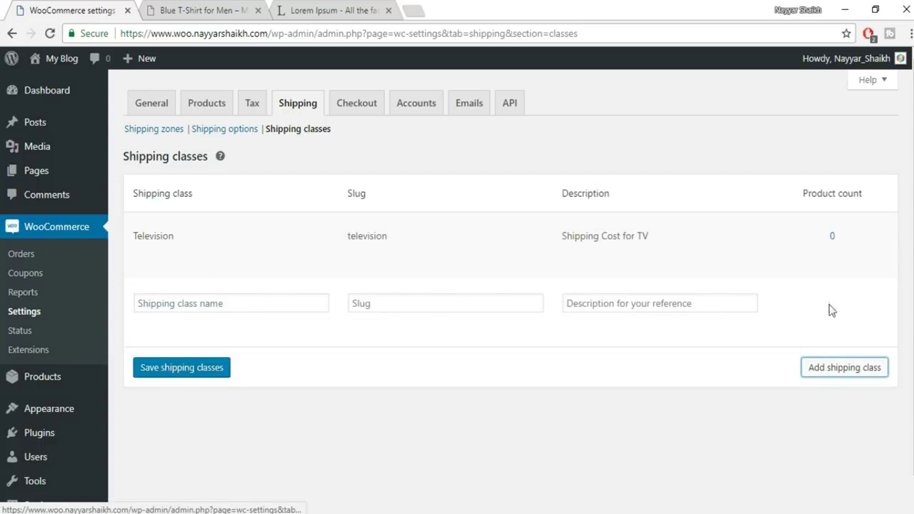
pyautogui.click(284, 302)
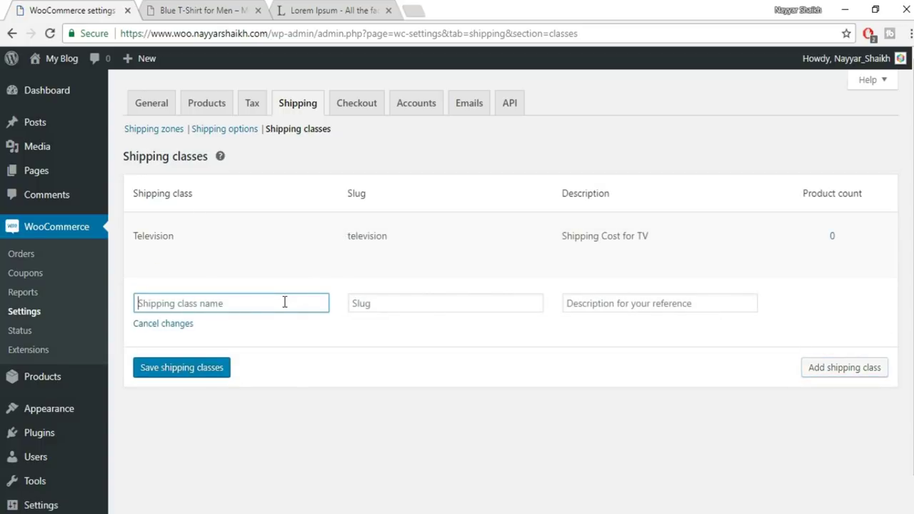
pyautogui.write('T-Shirts')
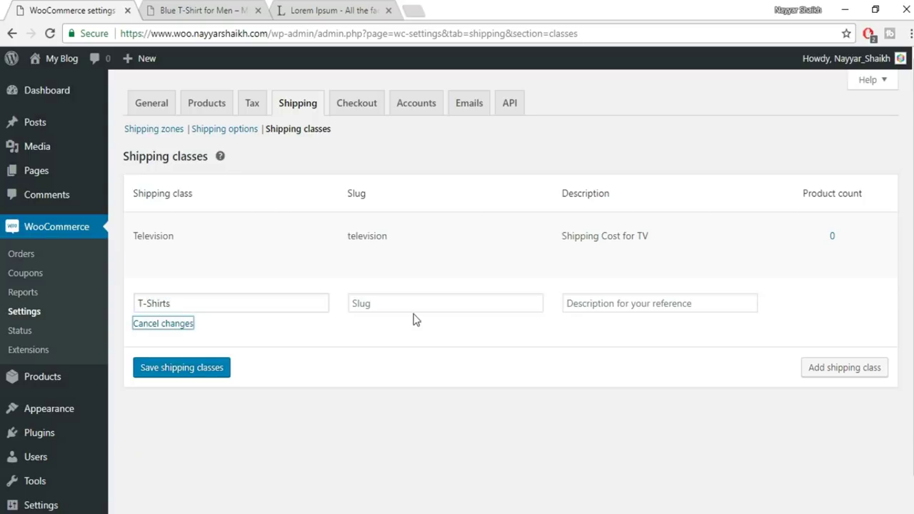
pyautogui.click(415, 306)
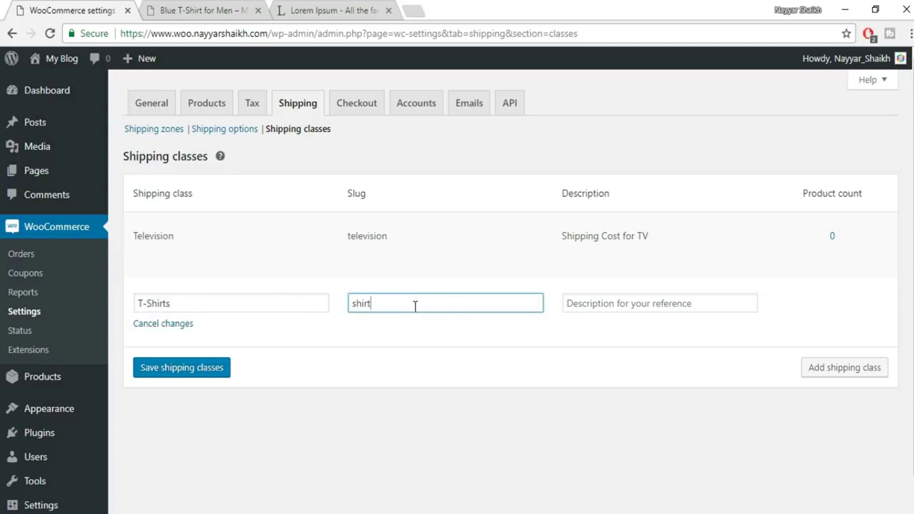
pyautogui.click(614, 302)
pyautogui.write('Shirts')
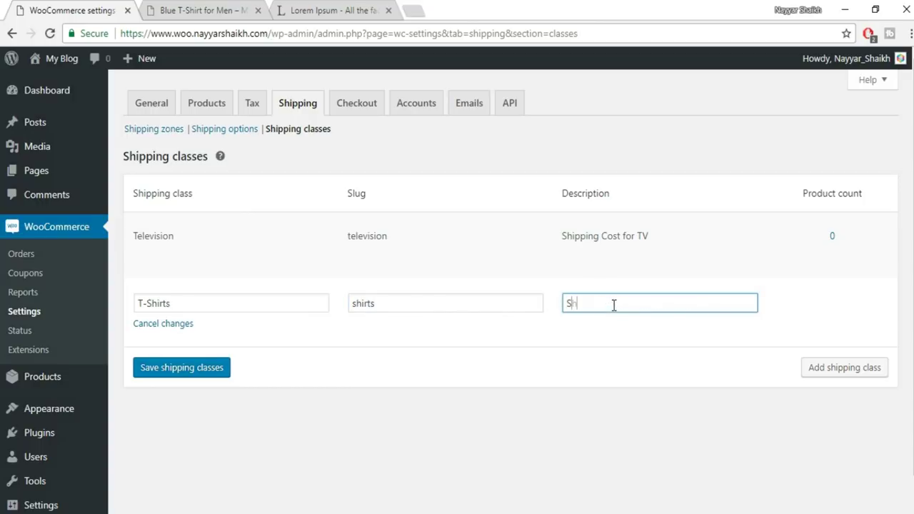
pyautogui.click(203, 373)
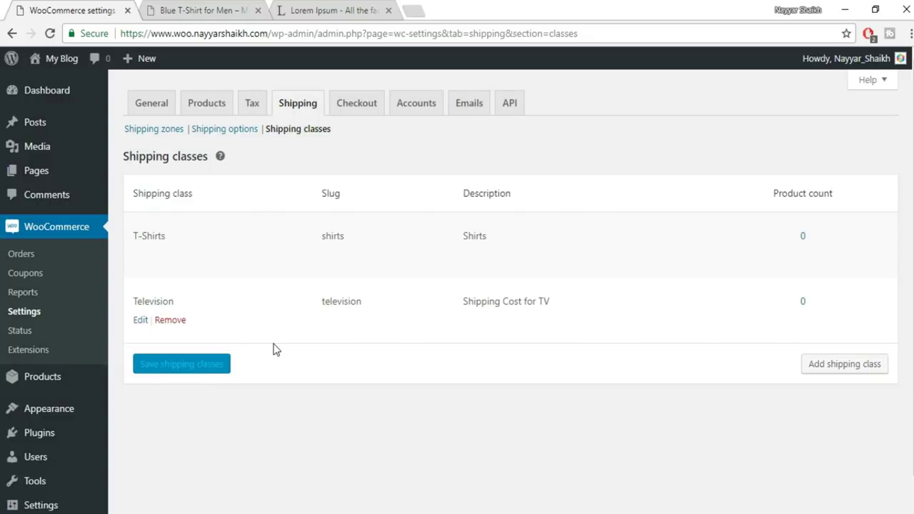
# Step: Set the T-Shirts shipping class cost to [qty] * 60 in the INDIA zone's flat rate method and save
pyautogui.click(218, 132)
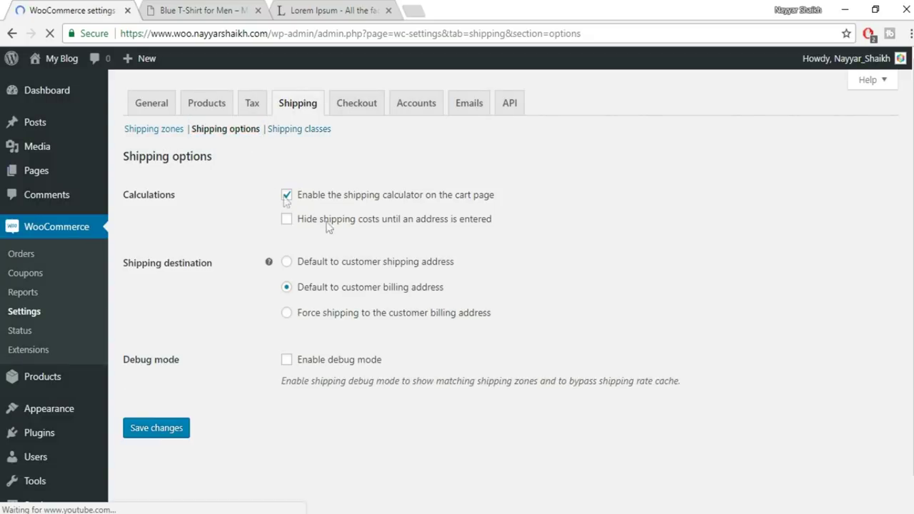
pyautogui.click(166, 132)
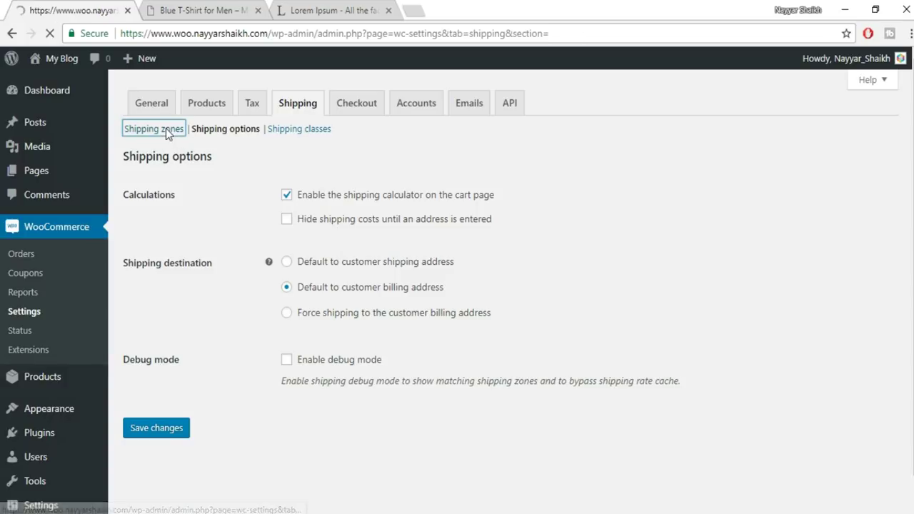
pyautogui.scroll(-1, 198, 297)
pyautogui.click(172, 264)
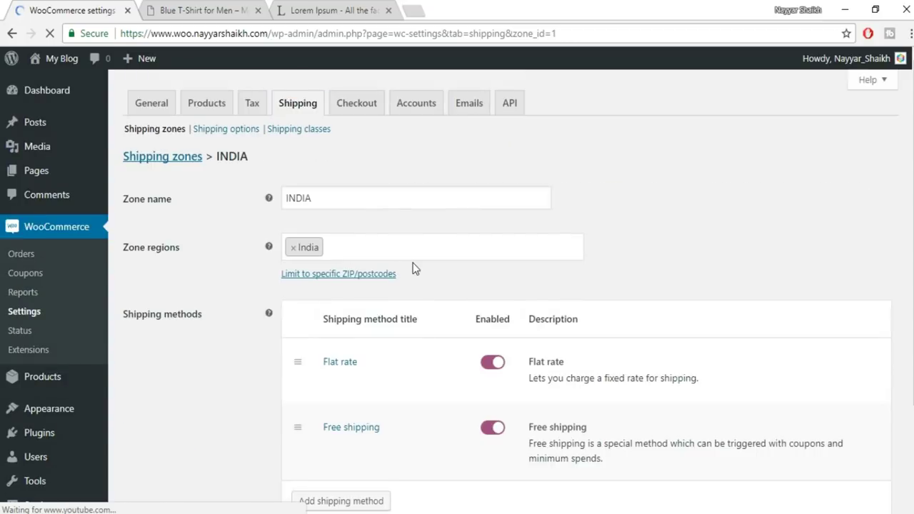
pyautogui.scroll(-1, 414, 265)
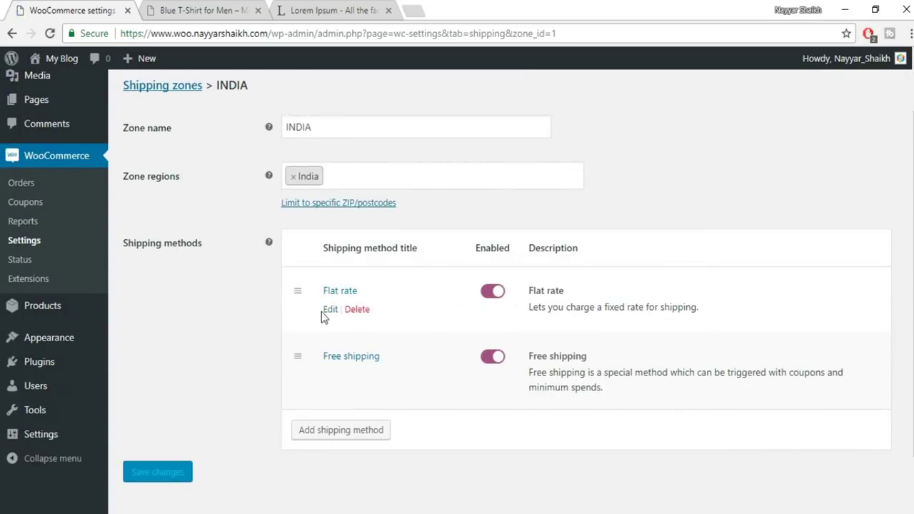
pyautogui.click(329, 312)
pyautogui.click(412, 307)
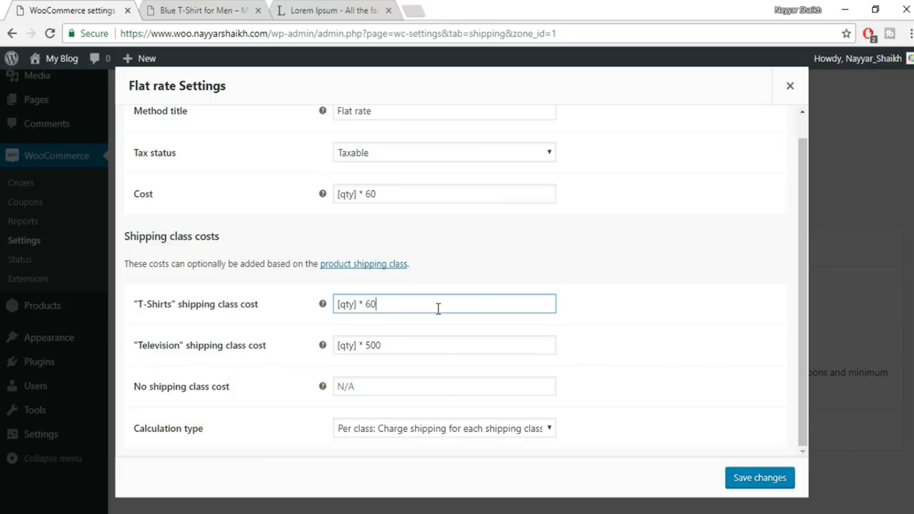
pyautogui.click(763, 478)
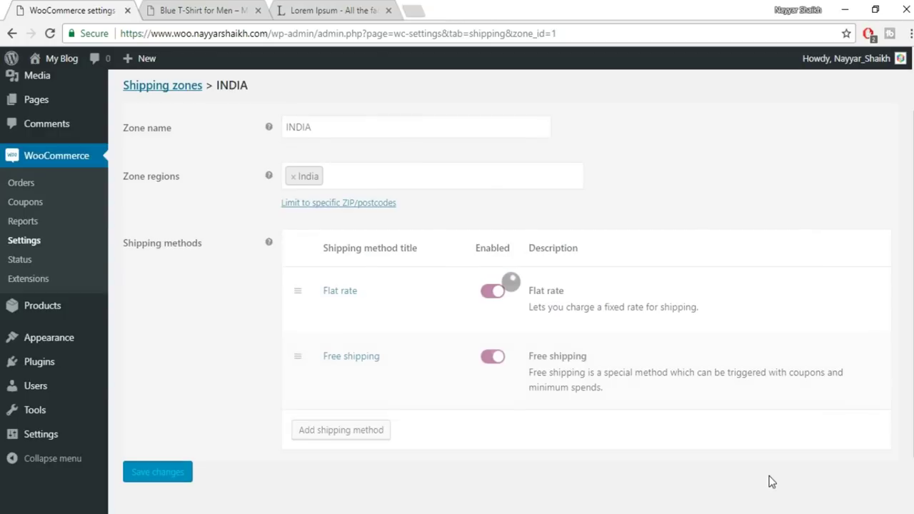
# Step: Reopen the Blue T-Shirt for Men product for editing, assign it the T-Shirts shipping class, update it and return to its preview page
pyautogui.click(204, 10)
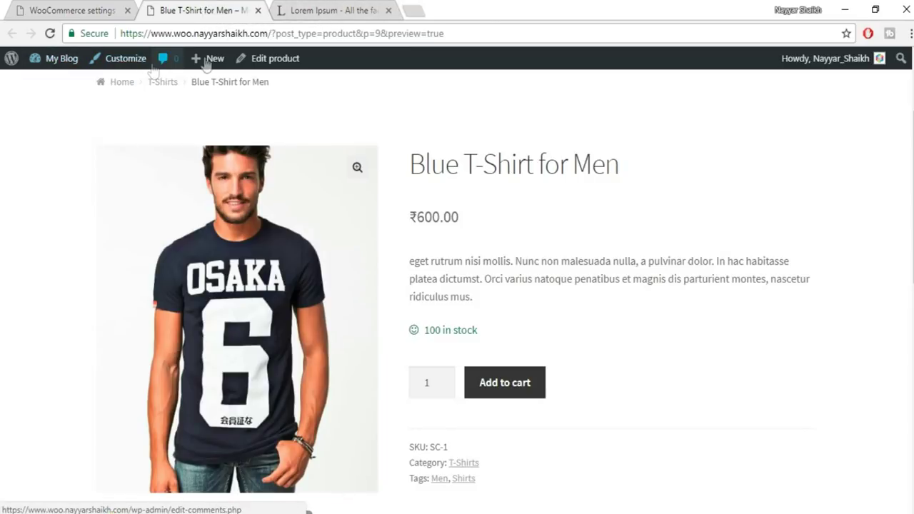
pyautogui.middleClick(277, 60)
pyautogui.moveTo(333, 10); pyautogui.dragTo(218, 9)
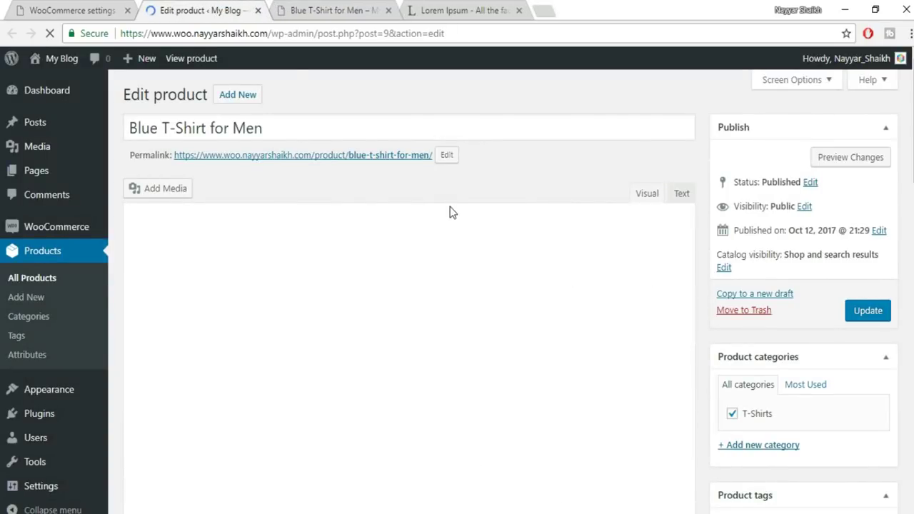
pyautogui.scroll(-4, 457, 226)
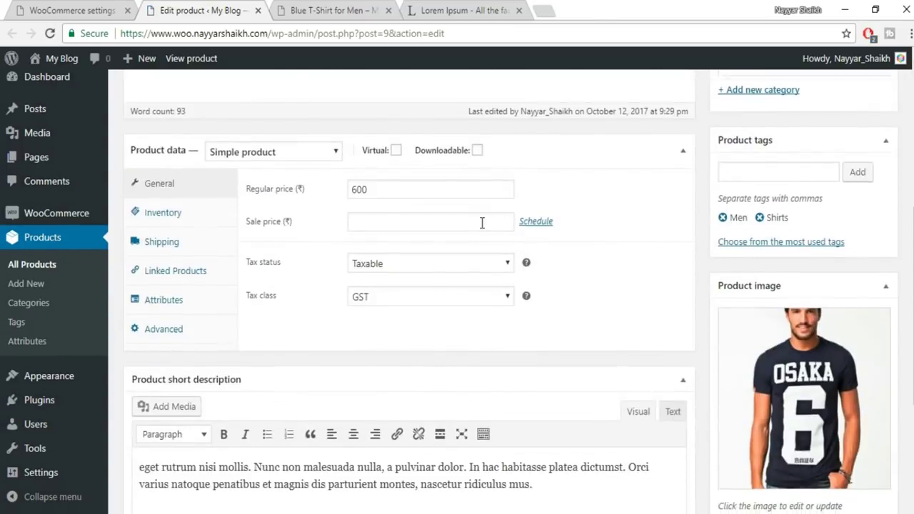
pyautogui.scroll(-2, 374, 236)
pyautogui.scroll(1, 215, 139)
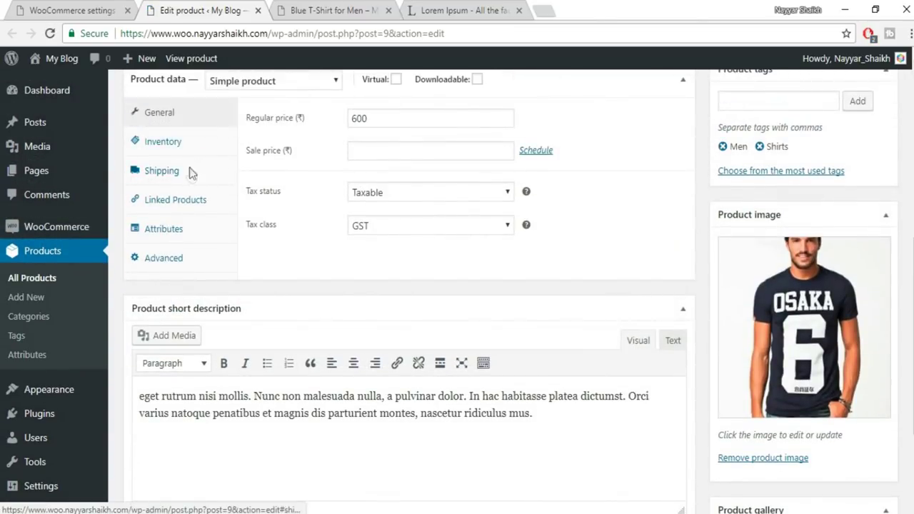
pyautogui.click(190, 174)
pyautogui.click(419, 191)
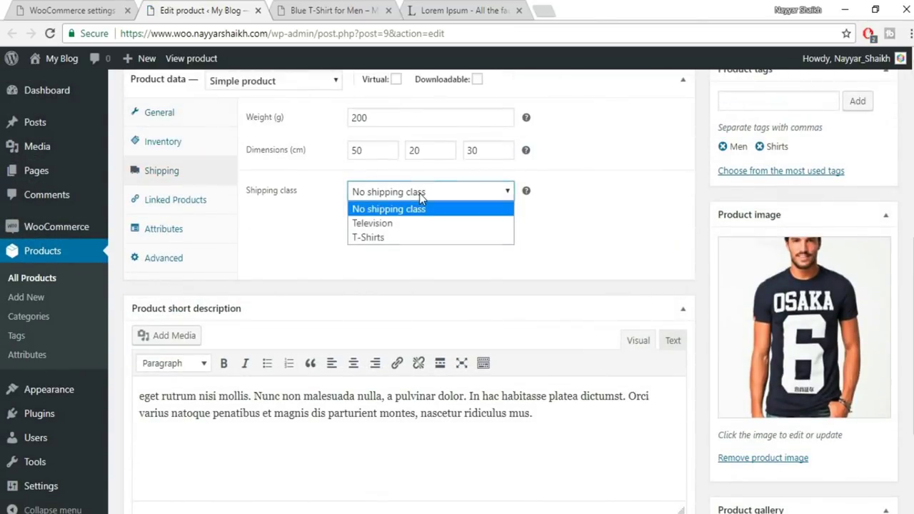
pyautogui.click(397, 238)
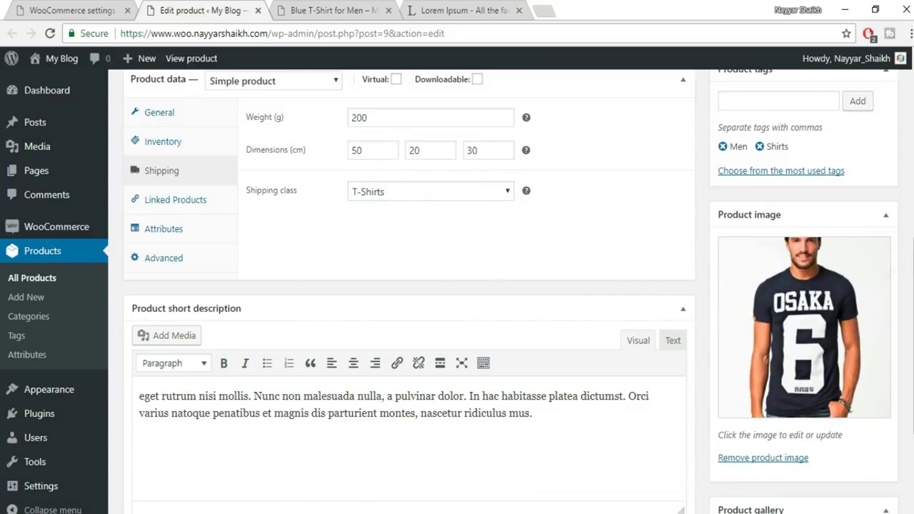
pyautogui.scroll(5, 881, 285)
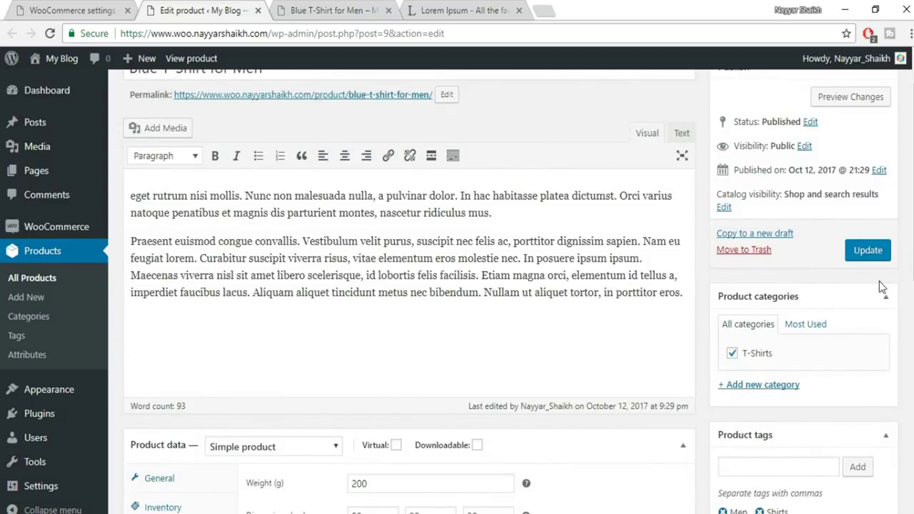
pyautogui.click(878, 257)
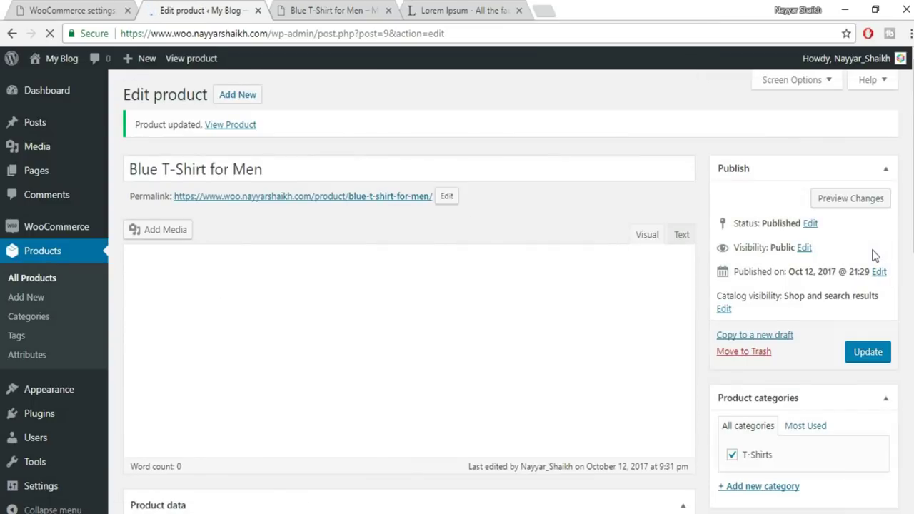
pyautogui.hotkey('ctrl', 'Tab')
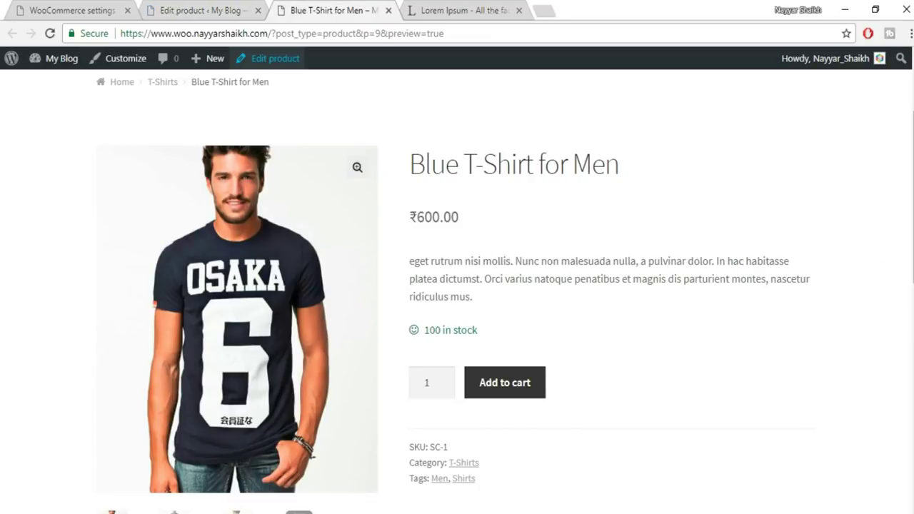
# Step: Return to editing the Blue T-Shirt for Men product and set its sale price to 400
pyautogui.scroll(-1, 724, 211)
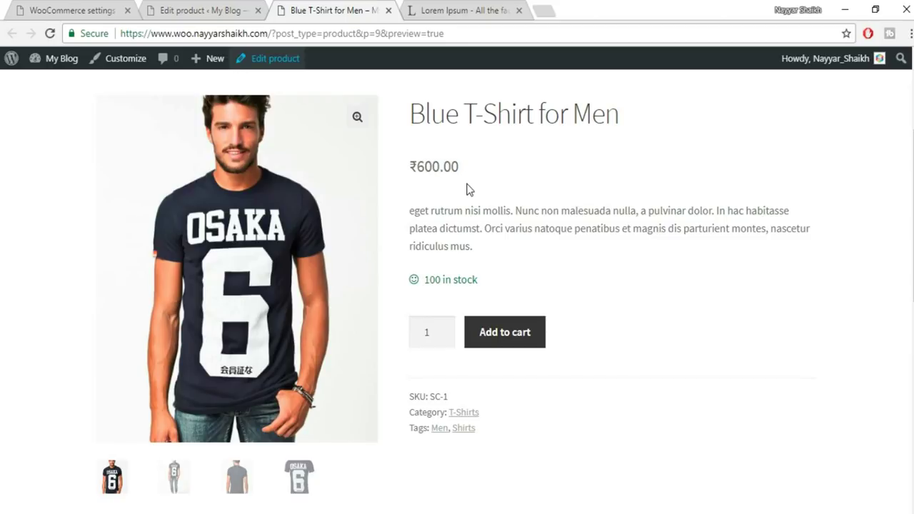
pyautogui.click(212, 7)
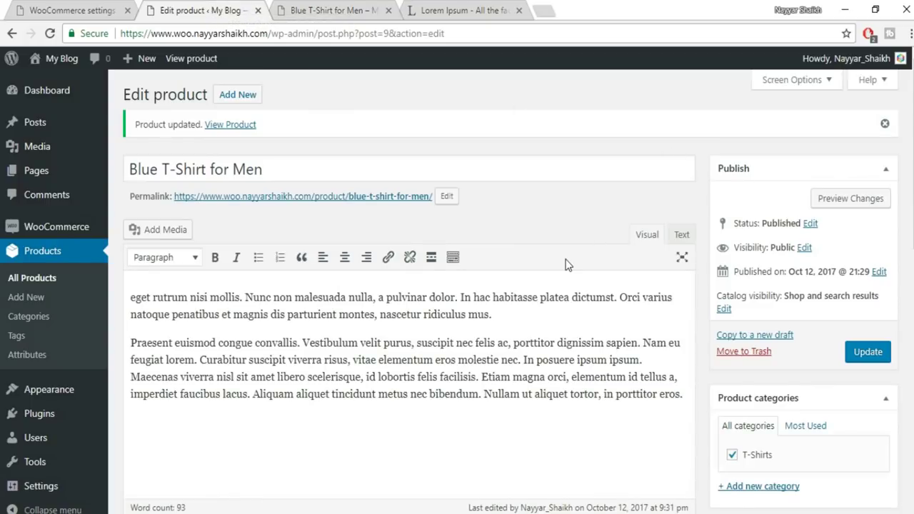
pyautogui.scroll(-6, 566, 266)
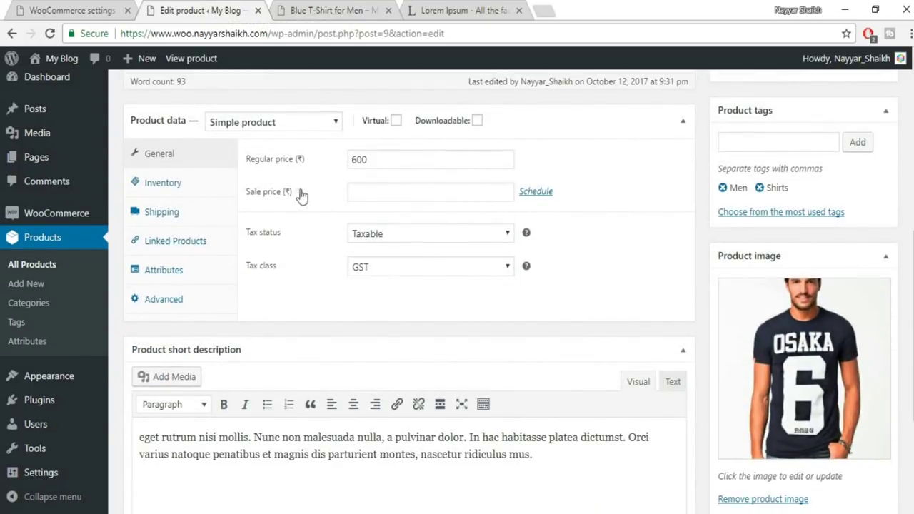
pyautogui.click(370, 192)
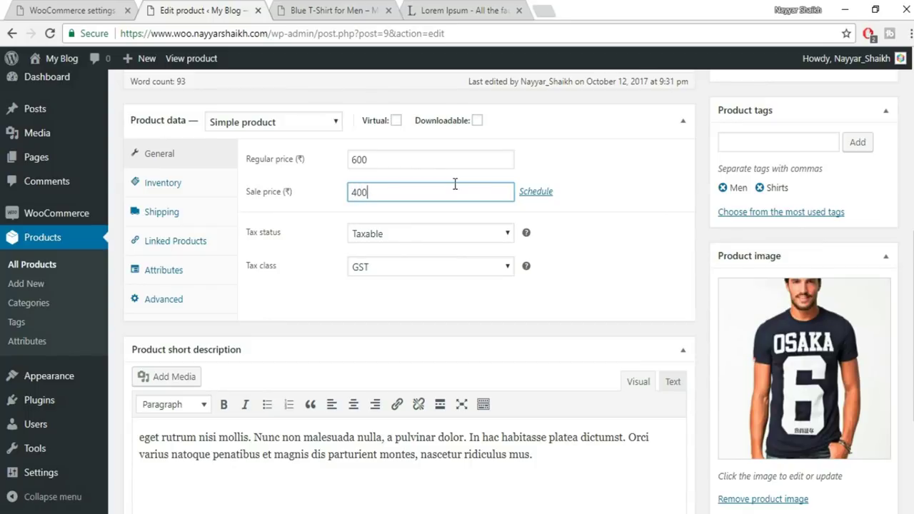
pyautogui.moveTo(377, 194); pyautogui.dragTo(326, 204)
pyautogui.moveTo(384, 157); pyautogui.dragTo(346, 161)
pyautogui.moveTo(380, 190); pyautogui.dragTo(345, 203)
pyautogui.click(561, 270)
# Step: Schedule the sale price from 2017-10-12 to 2017-10-15 and update the product
pyautogui.click(536, 195)
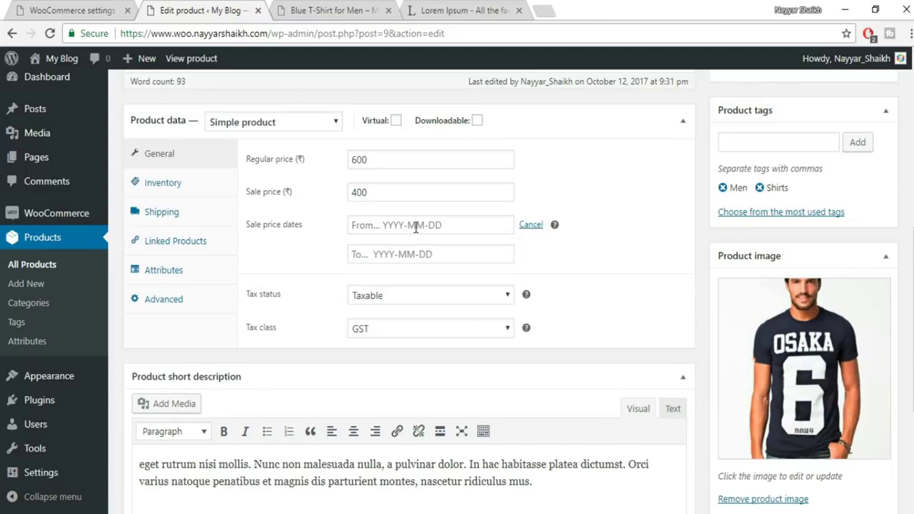
pyautogui.click(416, 227)
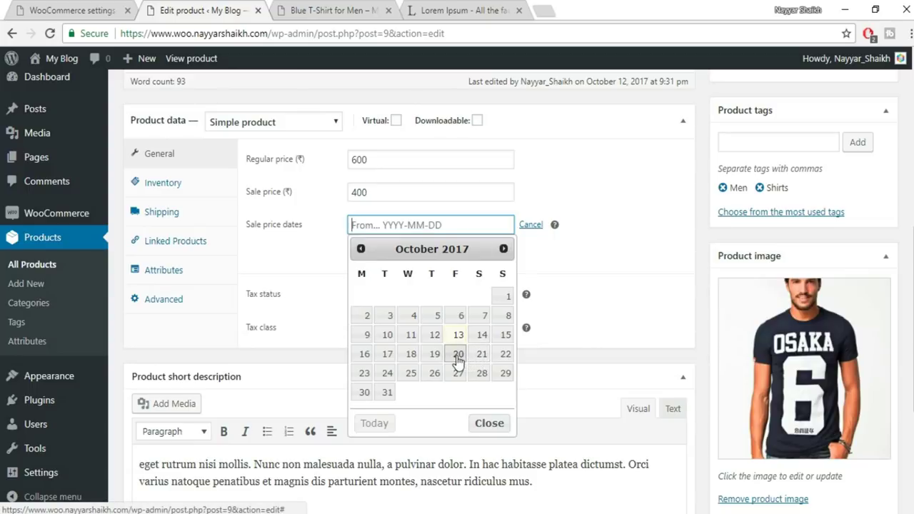
pyautogui.click(458, 335)
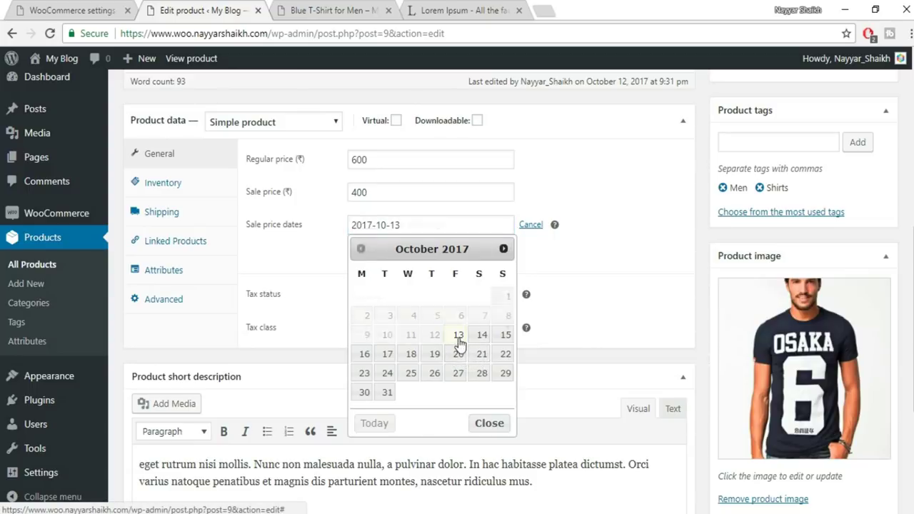
pyautogui.click(431, 227)
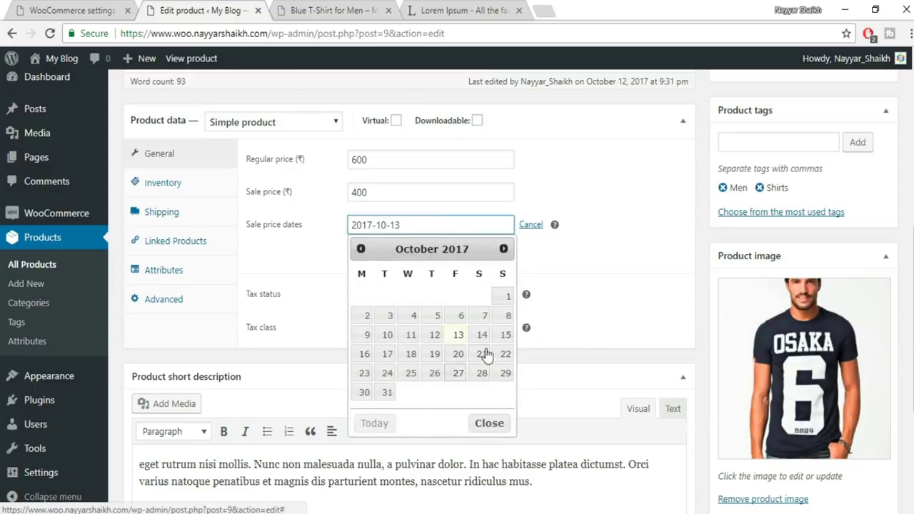
pyautogui.click(505, 335)
pyautogui.click(437, 225)
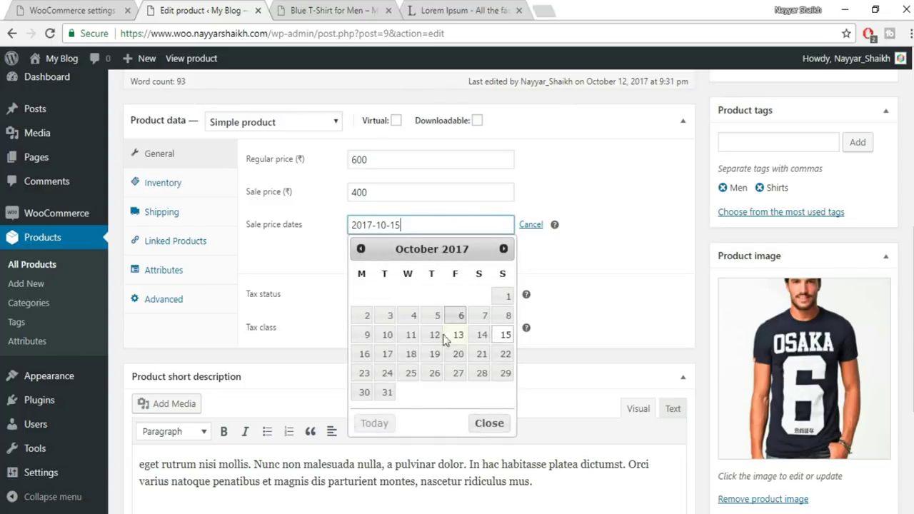
pyautogui.click(434, 335)
pyautogui.click(417, 255)
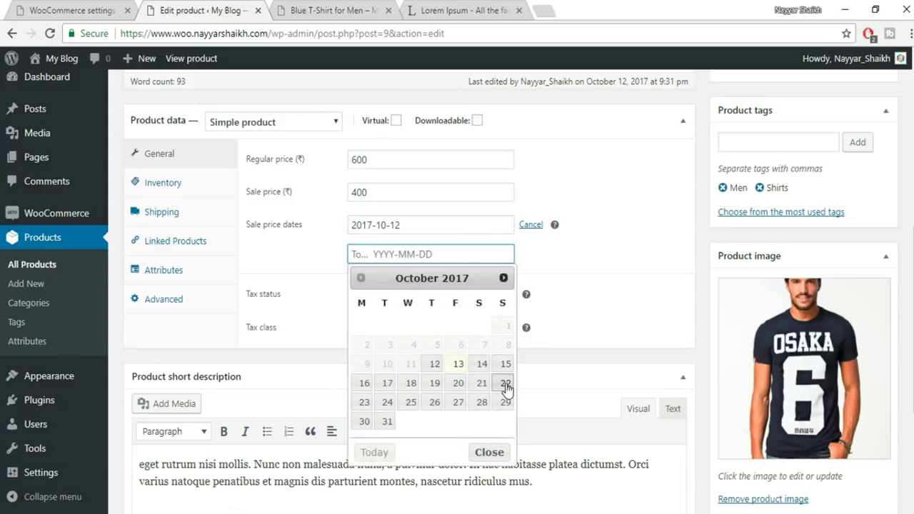
pyautogui.click(506, 365)
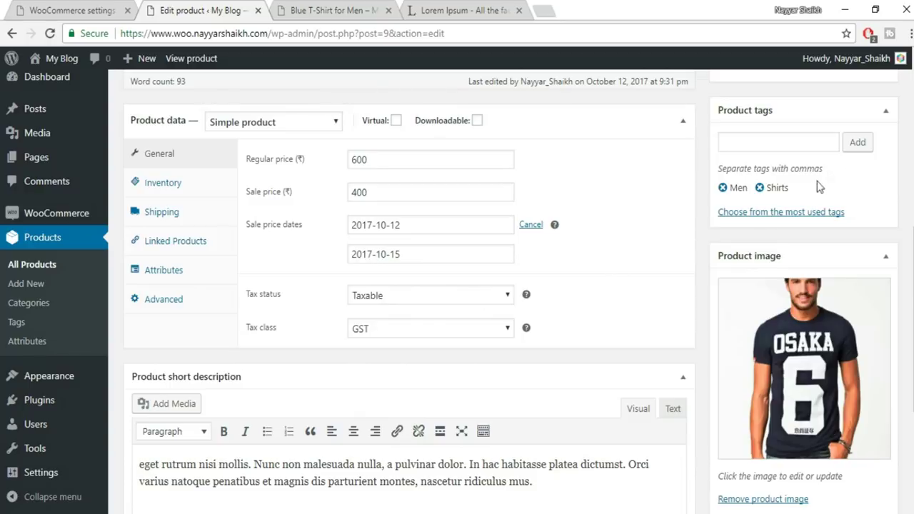
pyautogui.scroll(10, 881, 197)
pyautogui.click(859, 349)
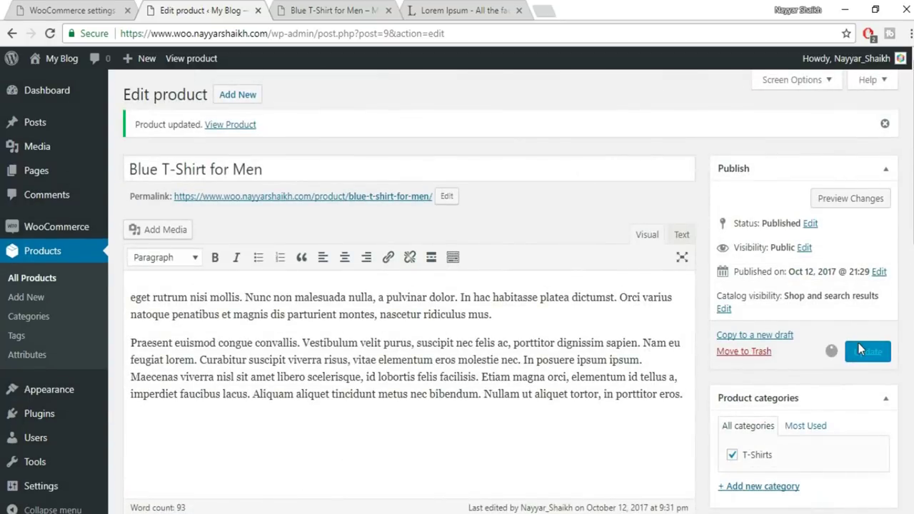
# Step: Reload the product's store page and examine its sale badge, regular and sale prices, and description
pyautogui.click(344, 10)
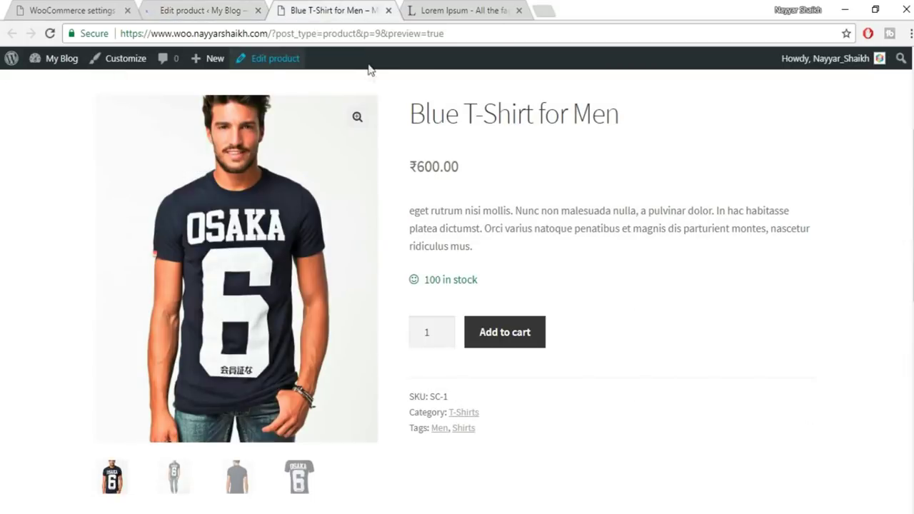
pyautogui.click(50, 33)
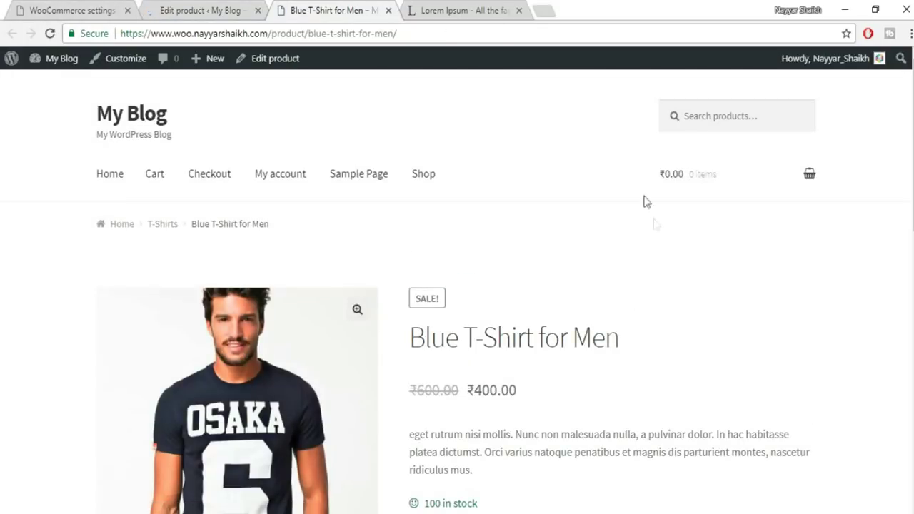
pyautogui.scroll(-2, 646, 215)
pyautogui.moveTo(433, 248); pyautogui.dragTo(450, 247)
pyautogui.click(520, 260)
pyautogui.scroll(-2, 524, 257)
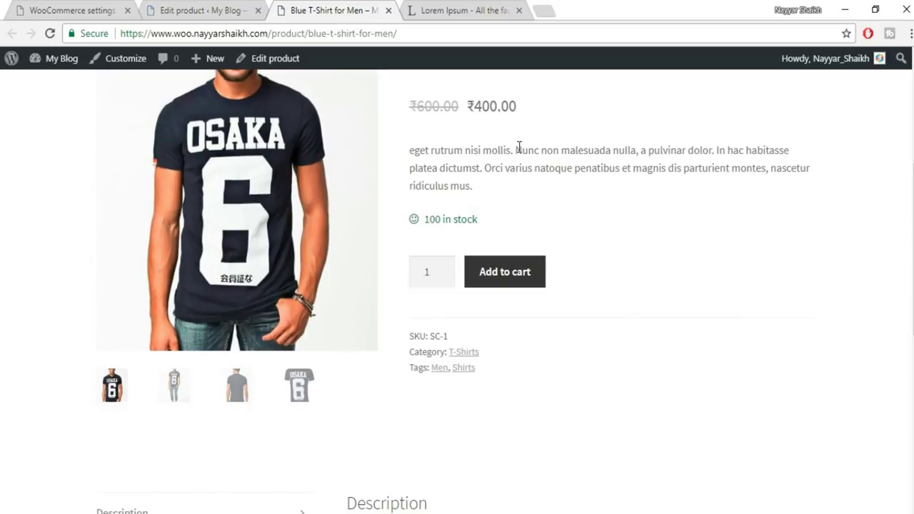
pyautogui.scroll(1, 524, 207)
pyautogui.moveTo(519, 178); pyautogui.dragTo(468, 175)
pyautogui.click(519, 178)
pyautogui.scroll(3, 516, 177)
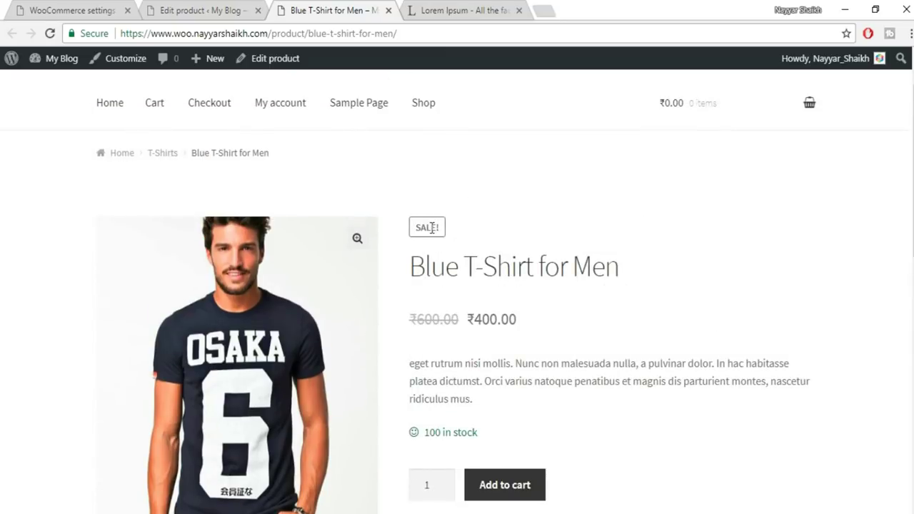
pyautogui.doubleClick(440, 227)
pyautogui.click(475, 230)
pyautogui.scroll(-6, 510, 247)
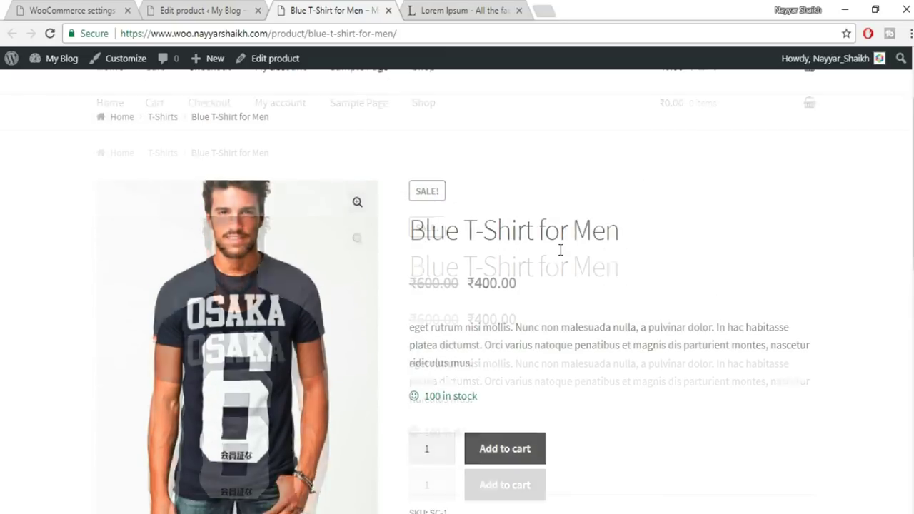
pyautogui.scroll(-3, 562, 256)
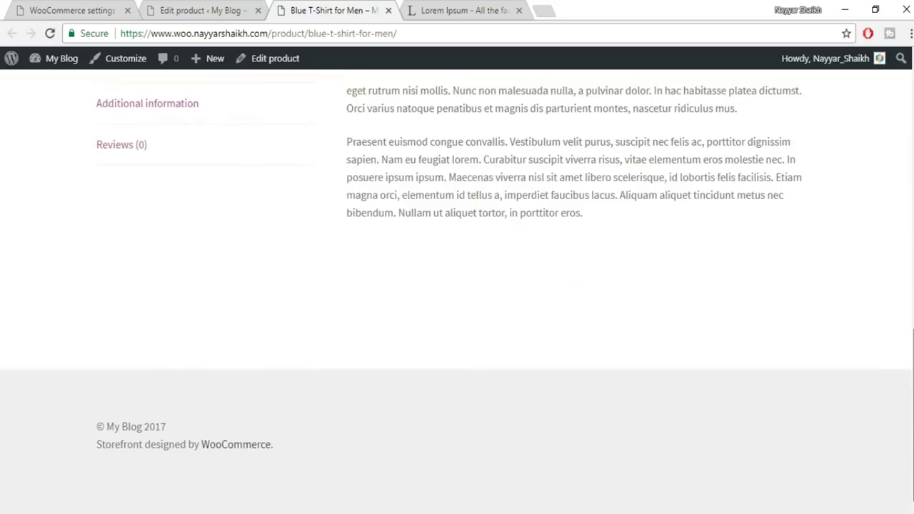
pyautogui.scroll(15, 562, 256)
pyautogui.scroll(-2, 445, 141)
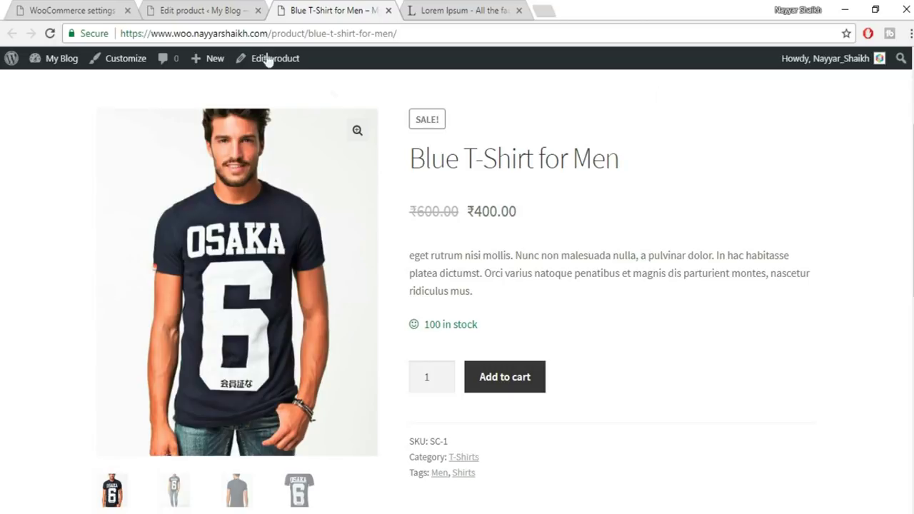
# Step: Change the product type to Variable product in the product editor and review its inventory, shipping and linked products data
pyautogui.click(207, 10)
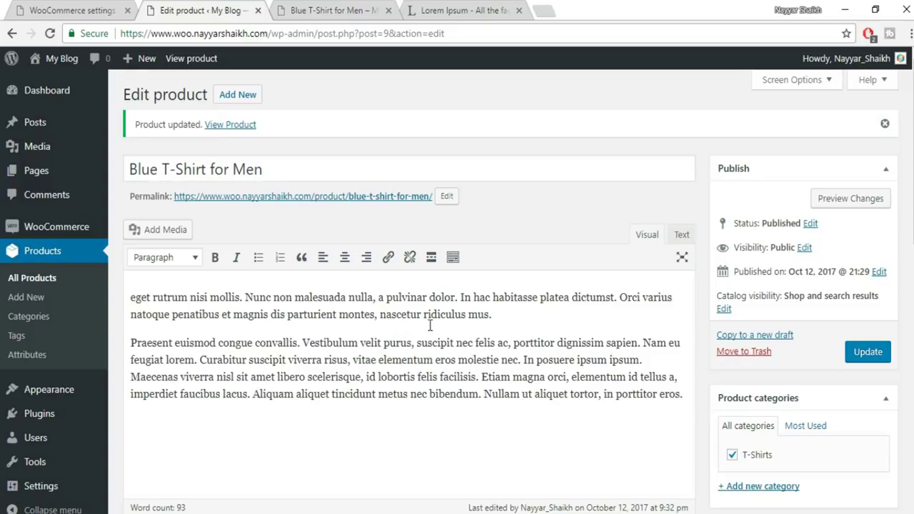
pyautogui.scroll(-6, 303, 124)
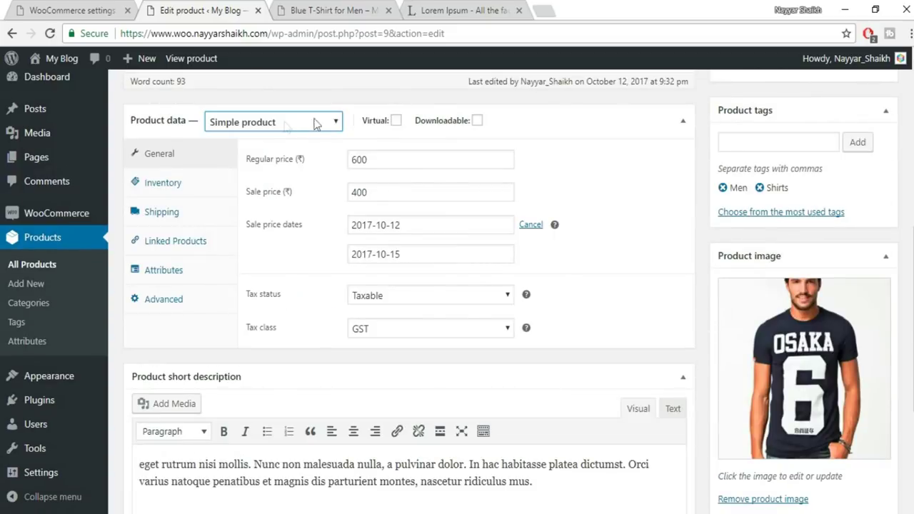
pyautogui.click(273, 123)
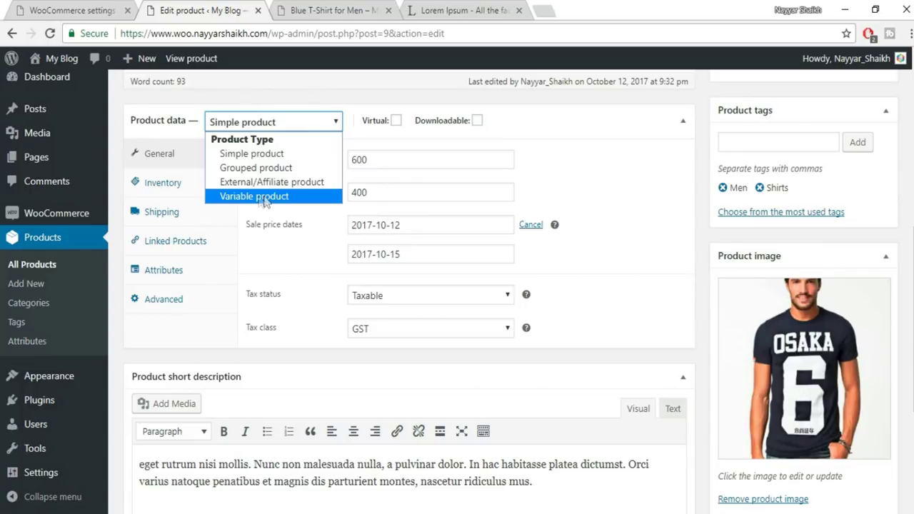
pyautogui.click(266, 197)
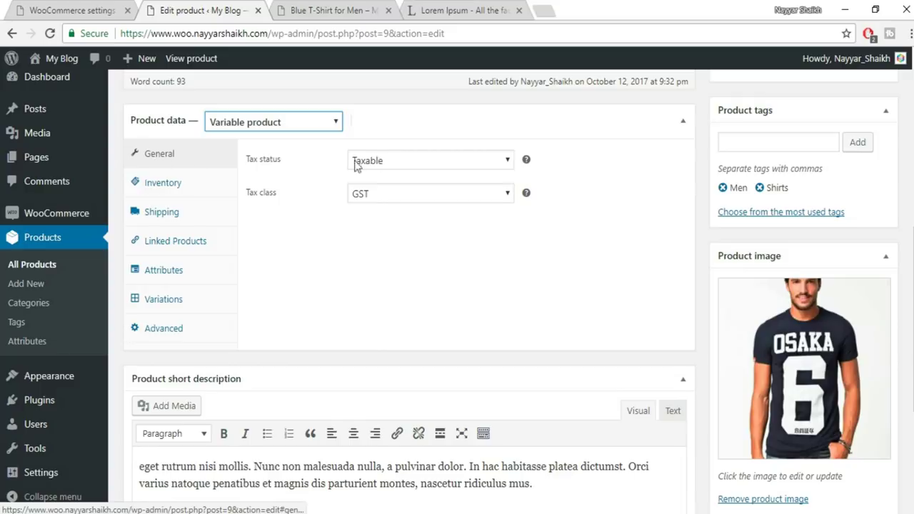
pyautogui.click(165, 188)
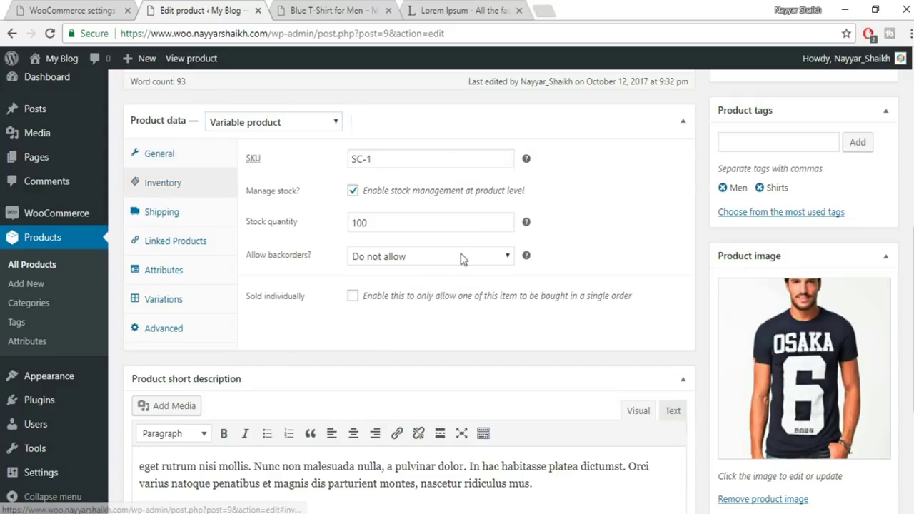
pyautogui.click(174, 218)
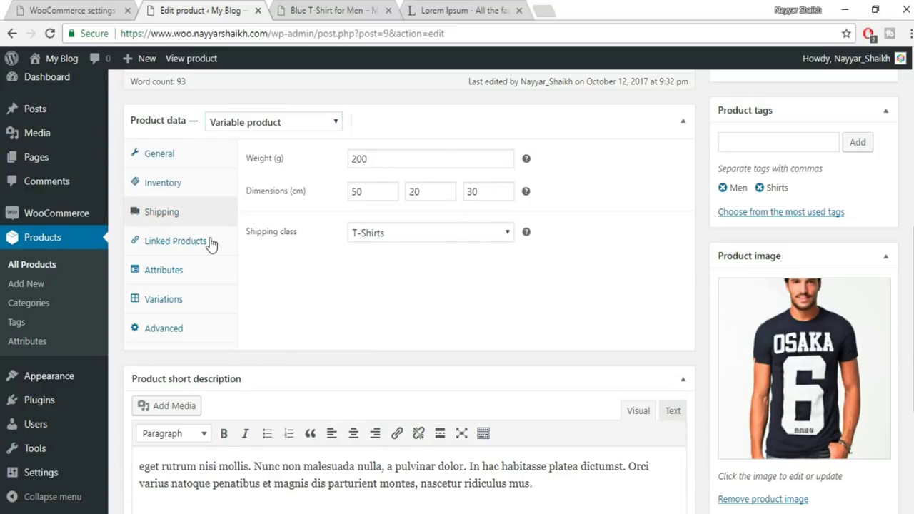
pyautogui.click(197, 245)
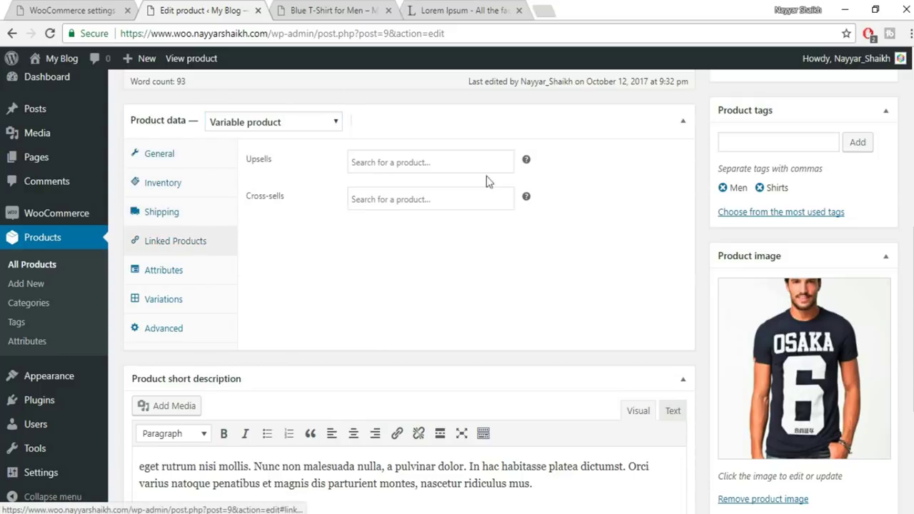
pyautogui.click(439, 162)
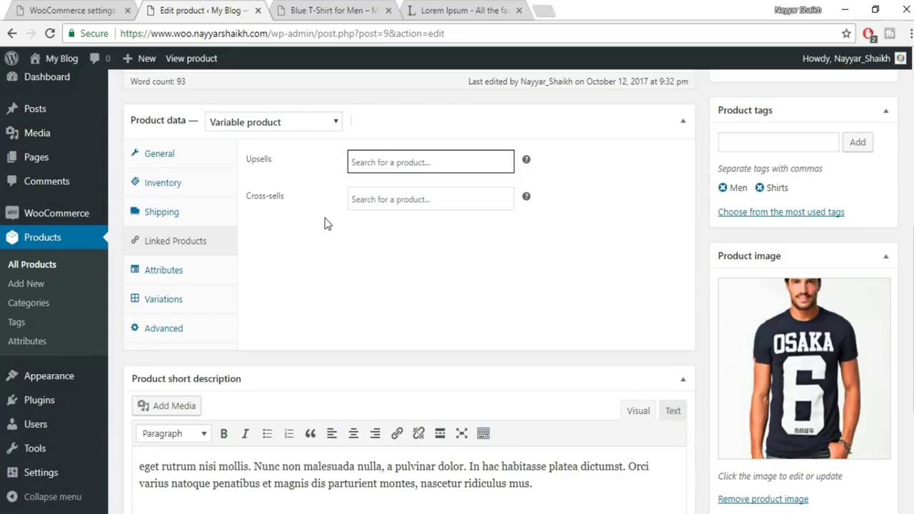
# Step: Add a custom product attribute named Colors and enable it for variations
pyautogui.click(165, 271)
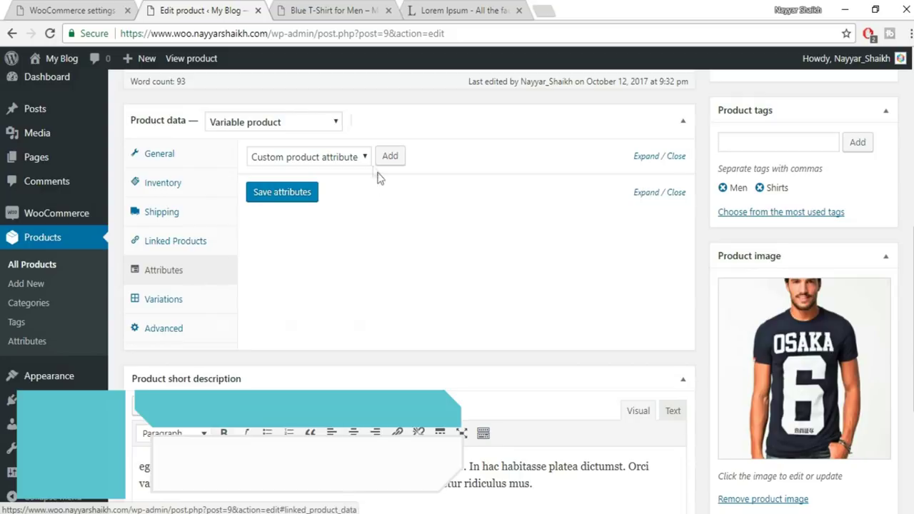
pyautogui.click(390, 156)
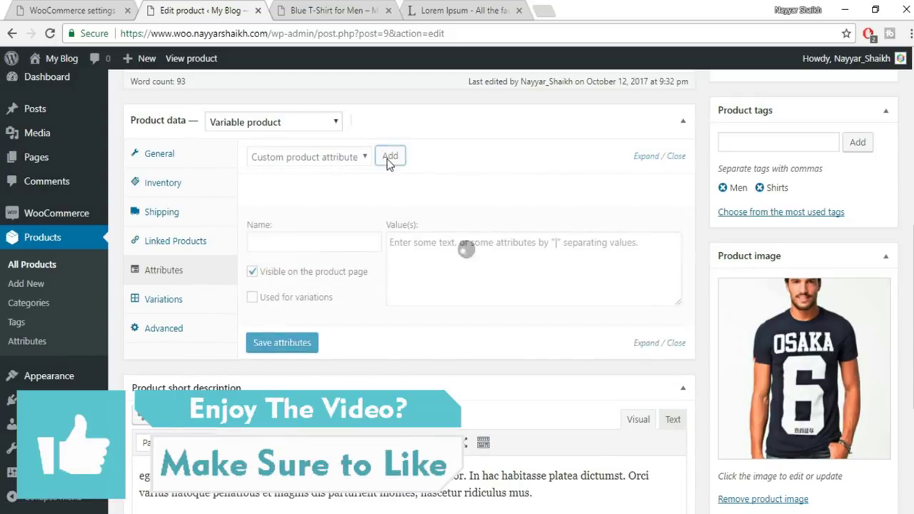
pyautogui.click(296, 242)
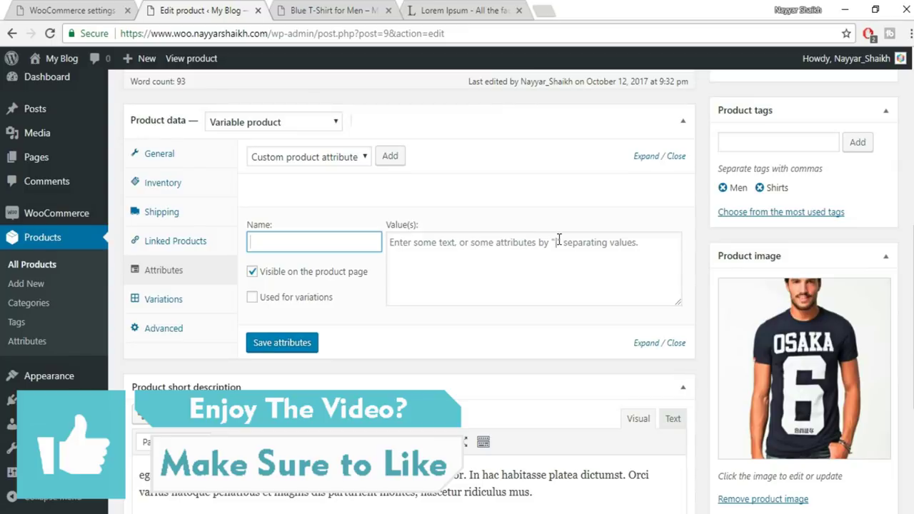
pyautogui.write('Colors')
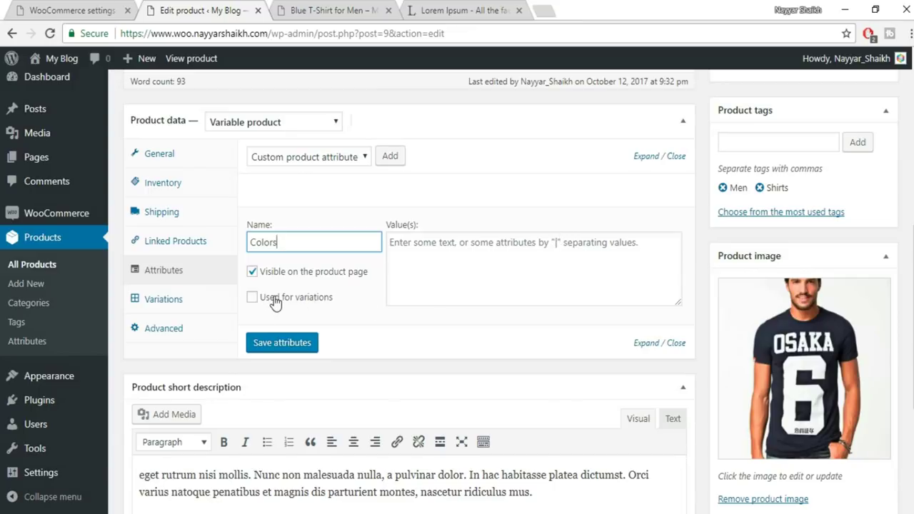
pyautogui.click(270, 299)
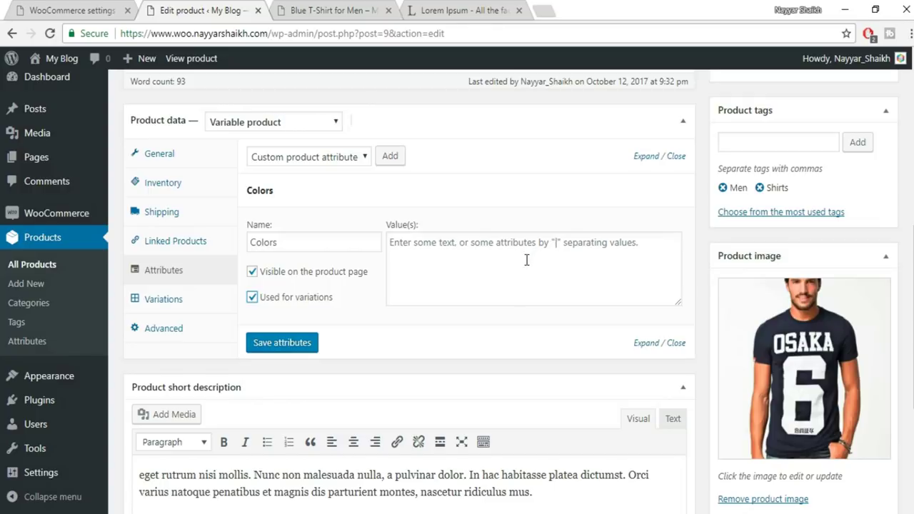
# Step: Enter Blue | White | Black as the values of the Colors attribute and save the attributes
pyautogui.click(581, 247)
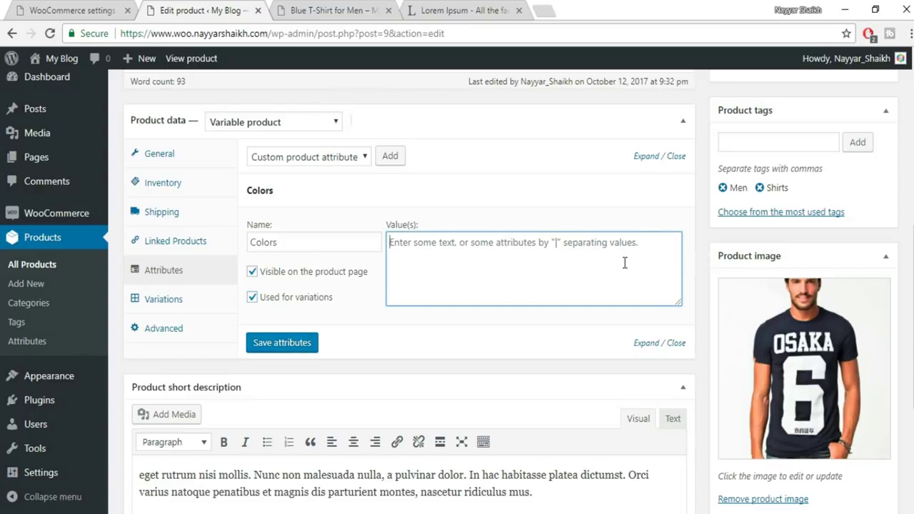
pyautogui.write('R')
pyautogui.press('BackSpace')
pyautogui.write('Blue | White | Black')
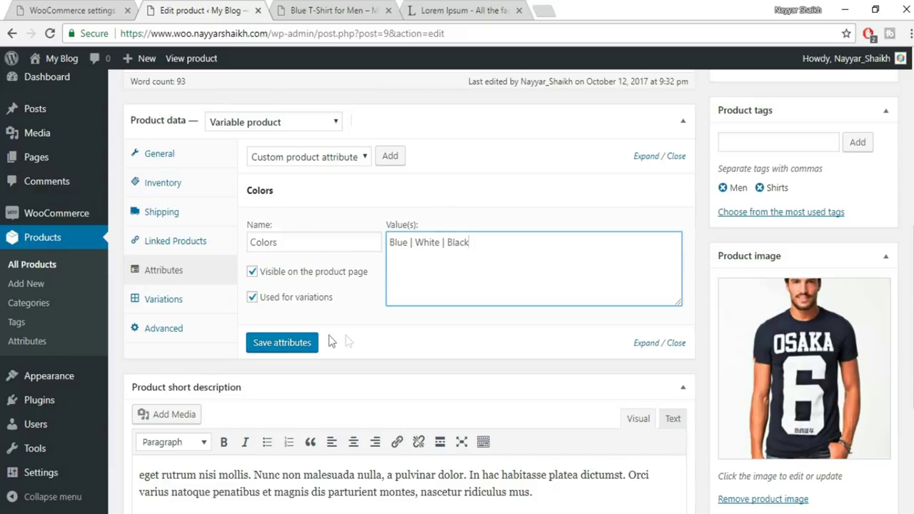
pyautogui.click(310, 343)
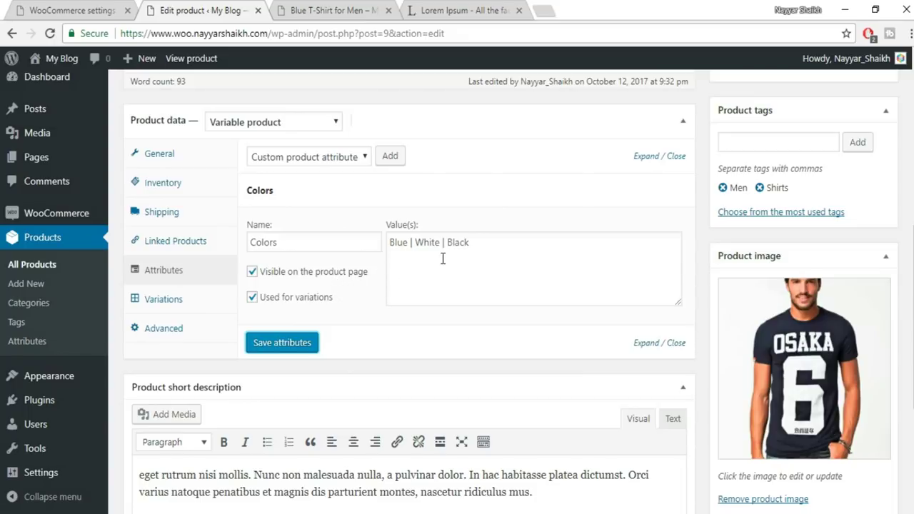
# Step: Create the product's variations from all attributes and confirm linking every combination
pyautogui.click(162, 307)
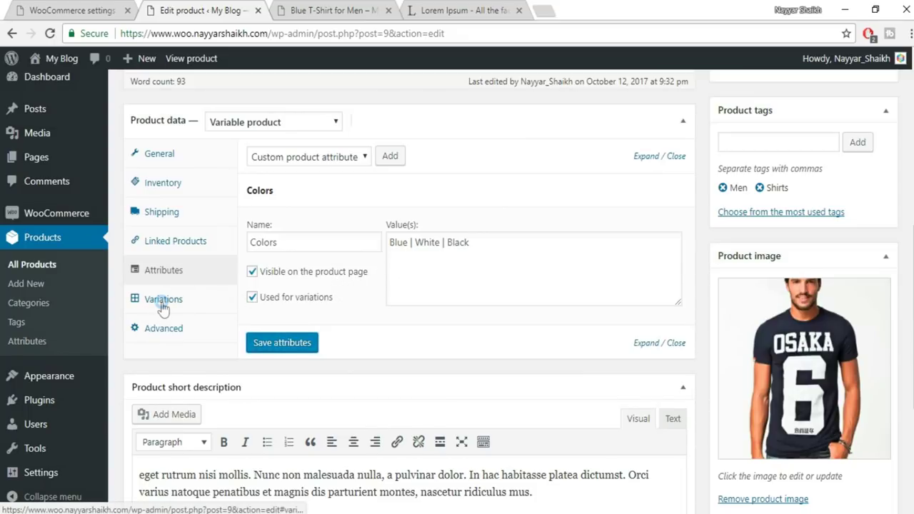
pyautogui.click(385, 157)
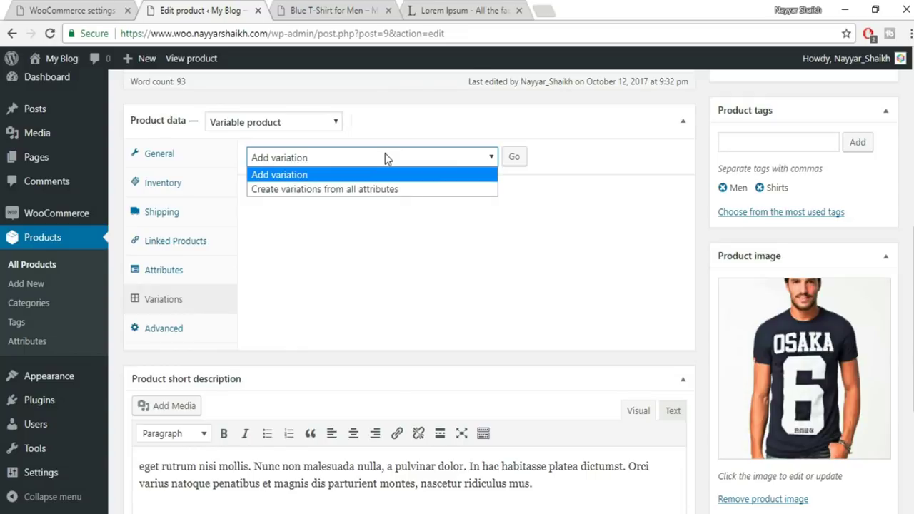
pyautogui.click(315, 191)
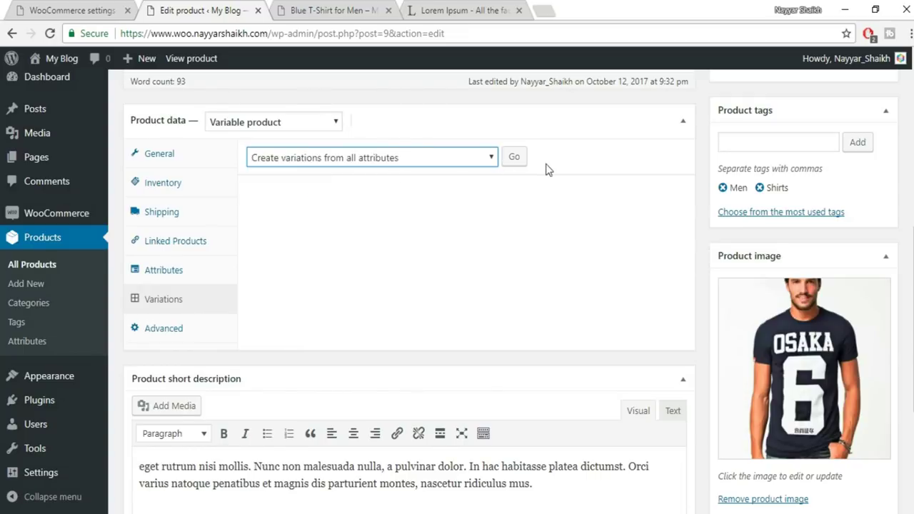
pyautogui.click(514, 158)
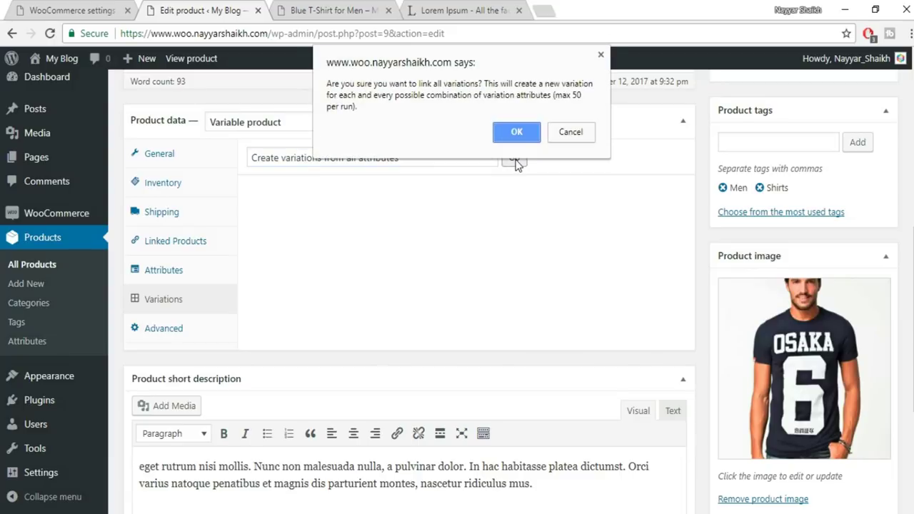
pyautogui.click(517, 134)
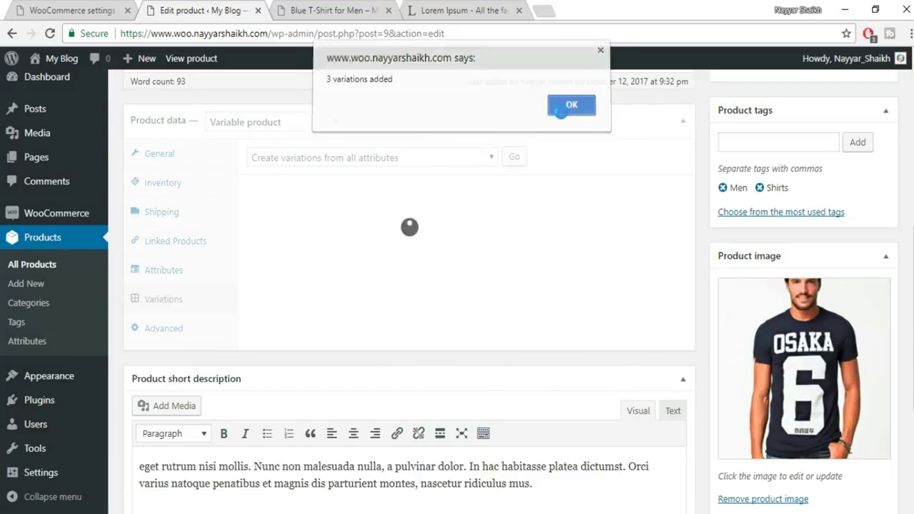
pyautogui.click(566, 111)
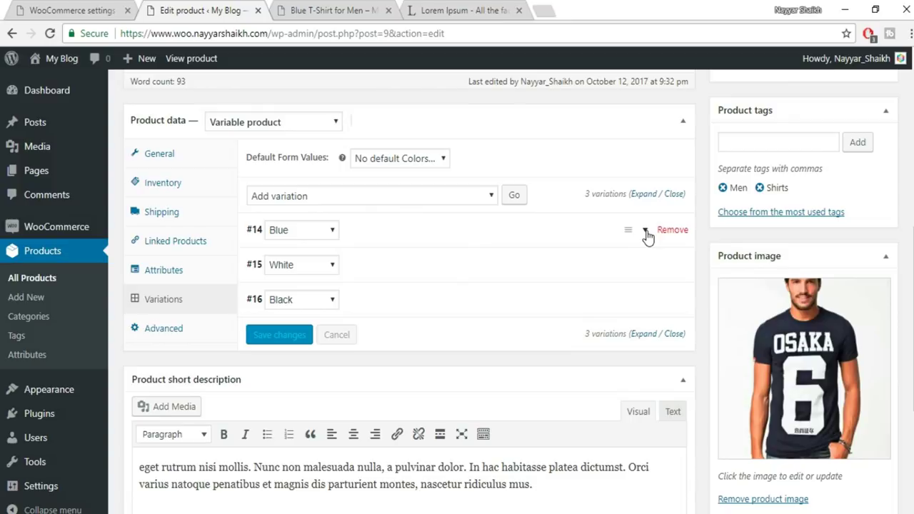
# Step: Give the Blue variation the existing front photo of the OSAKA 6 shirt as its image and a regular price of 600
pyautogui.click(646, 231)
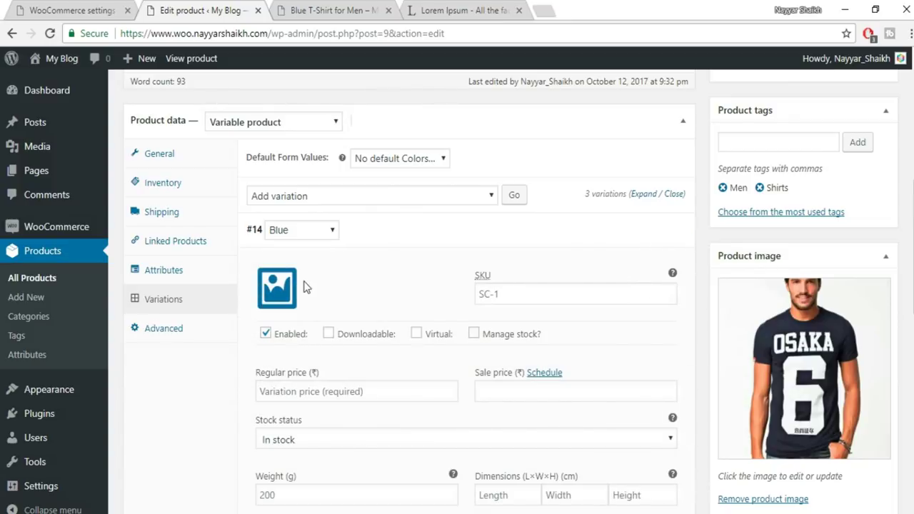
pyautogui.scroll(-1, 300, 243)
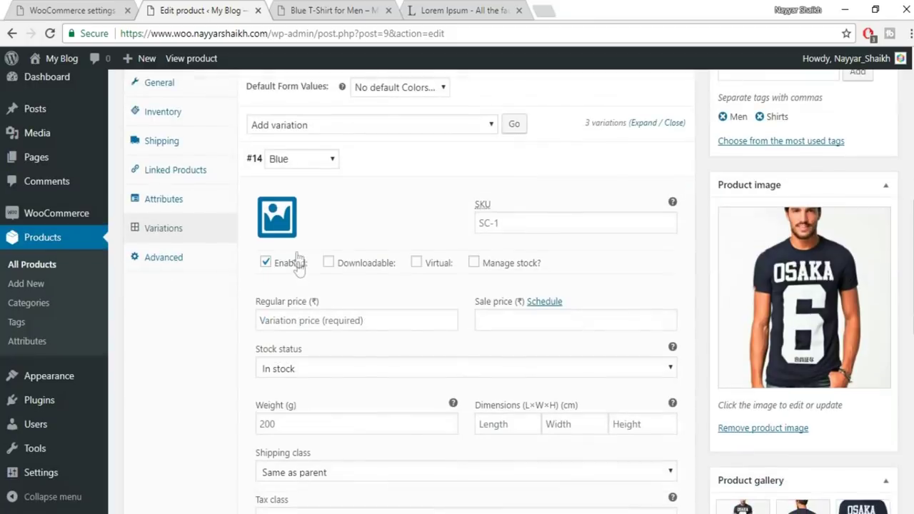
pyautogui.click(287, 216)
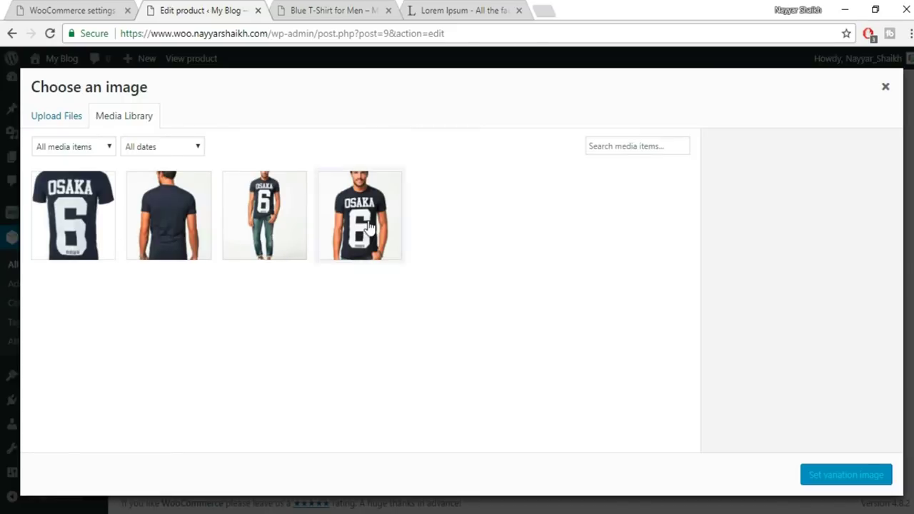
pyautogui.click(369, 227)
pyautogui.click(828, 476)
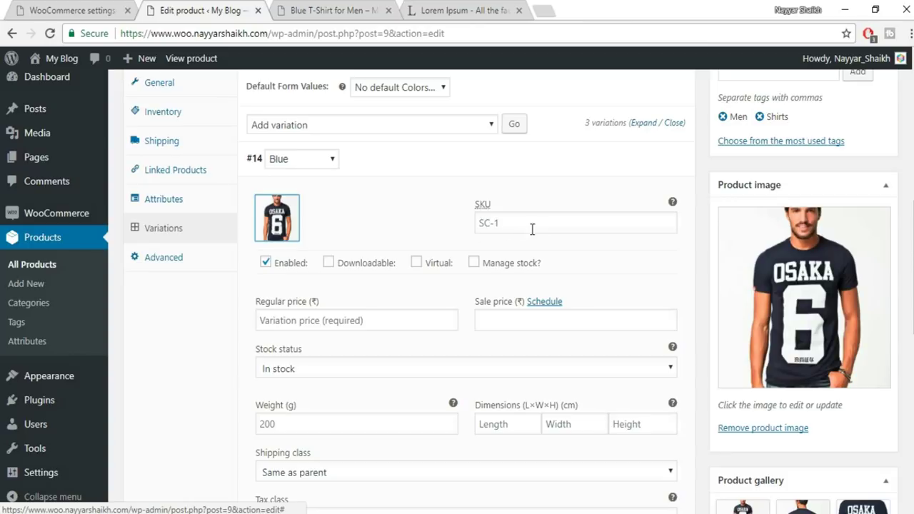
pyautogui.click(334, 320)
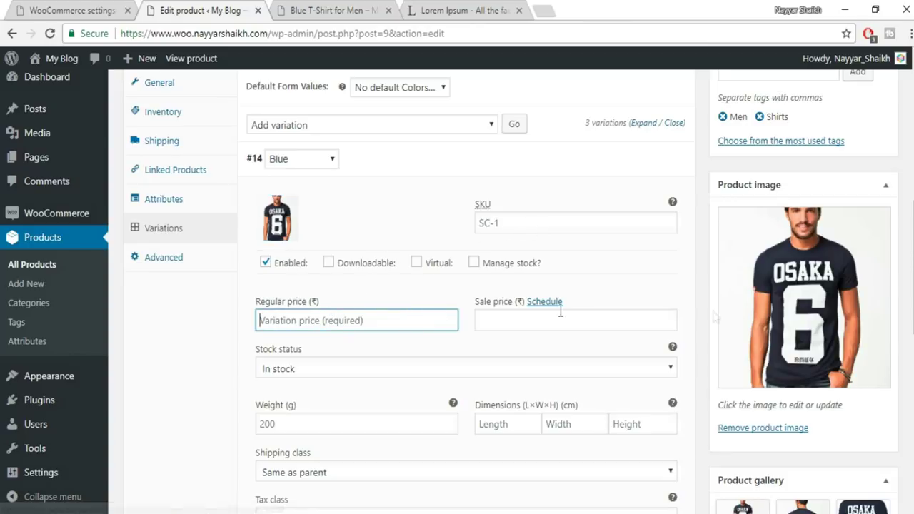
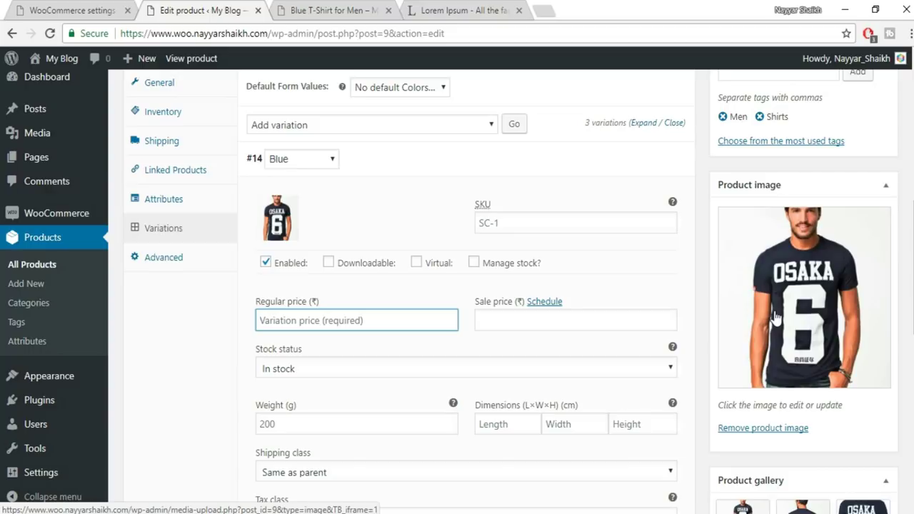
pyautogui.write('600')
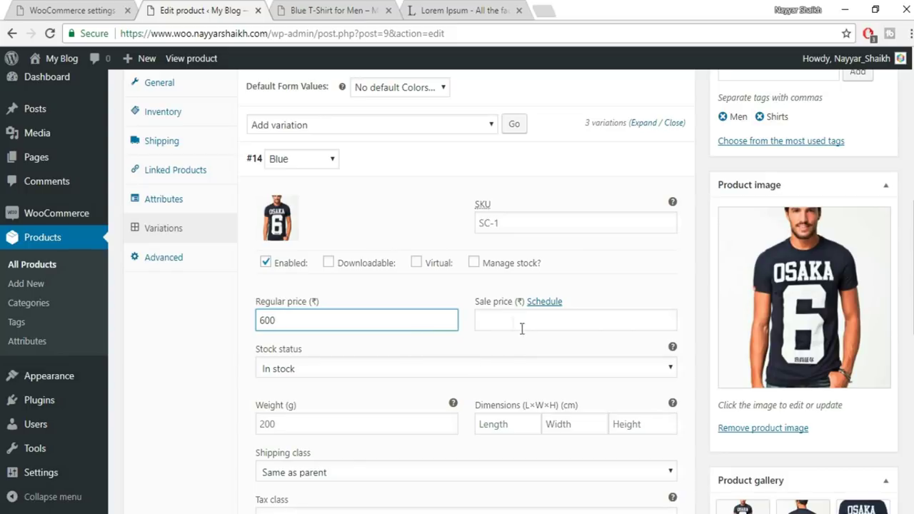
# Step: Upload image 9 from the Product Images folder and set it as the White variation's image
pyautogui.scroll(-3, 422, 366)
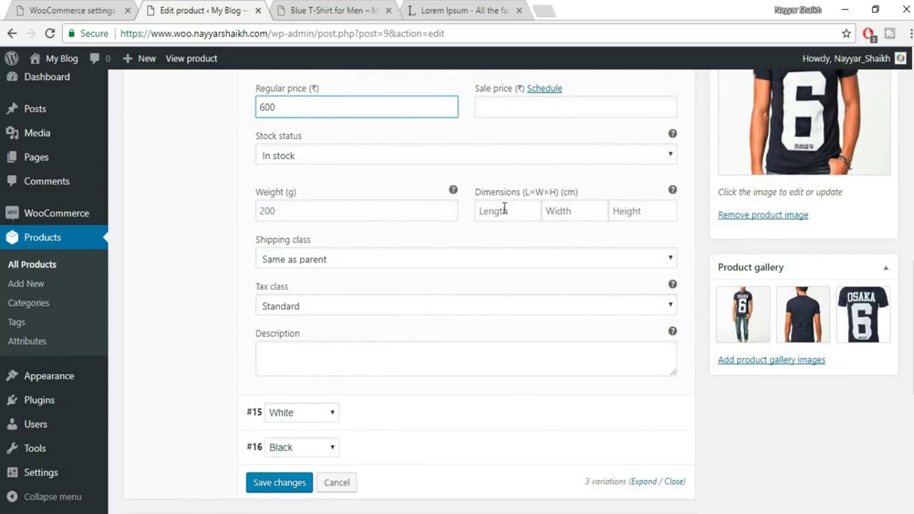
pyautogui.scroll(-1, 356, 337)
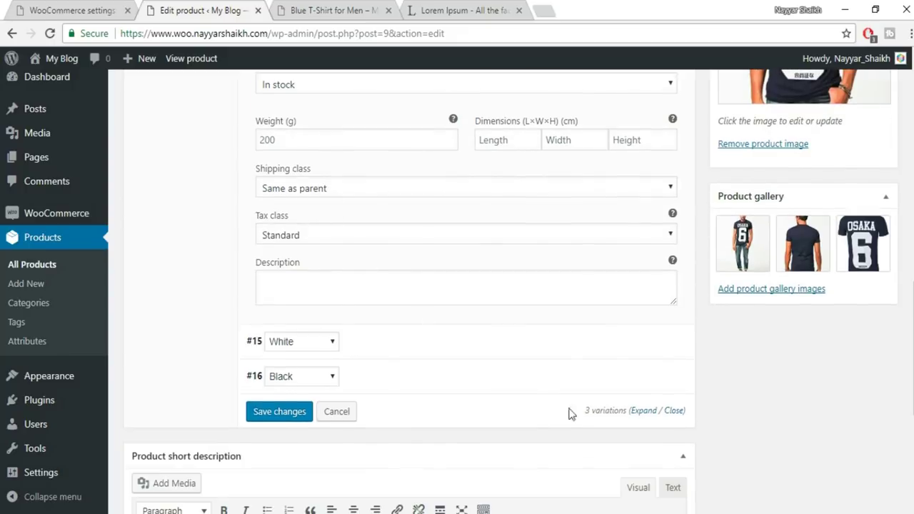
pyautogui.click(645, 344)
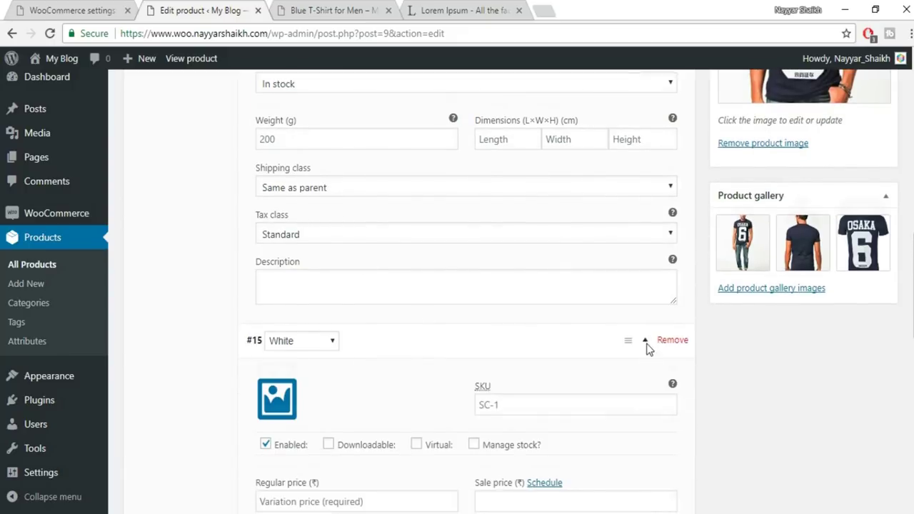
pyautogui.scroll(-3, 647, 347)
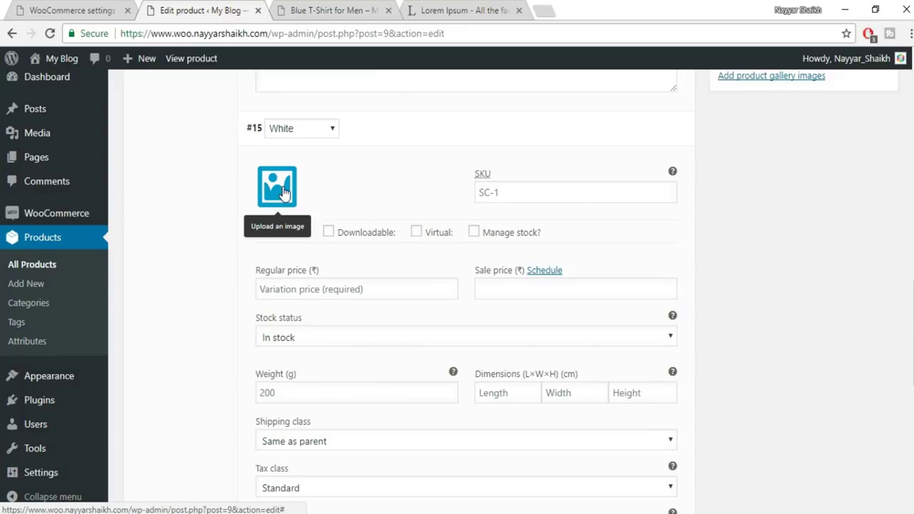
pyautogui.click(283, 189)
pyautogui.click(50, 120)
pyautogui.click(448, 312)
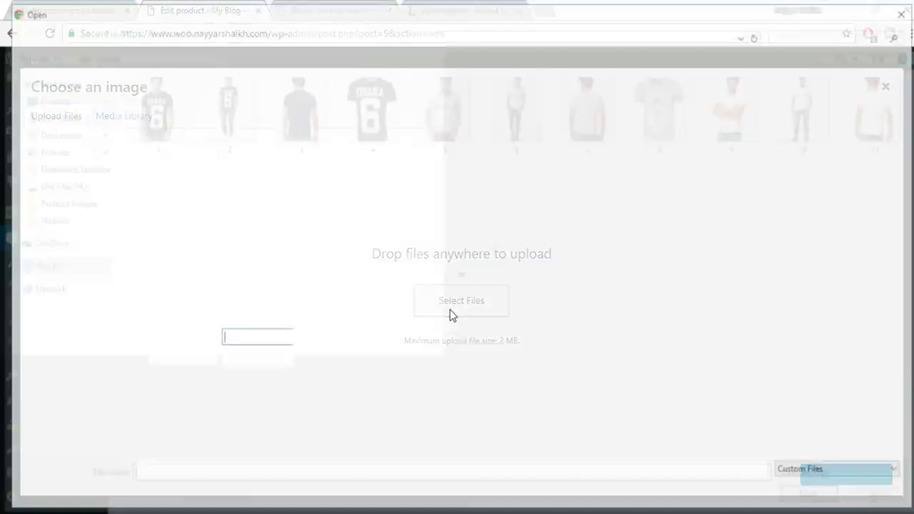
pyautogui.click(743, 130)
pyautogui.click(809, 493)
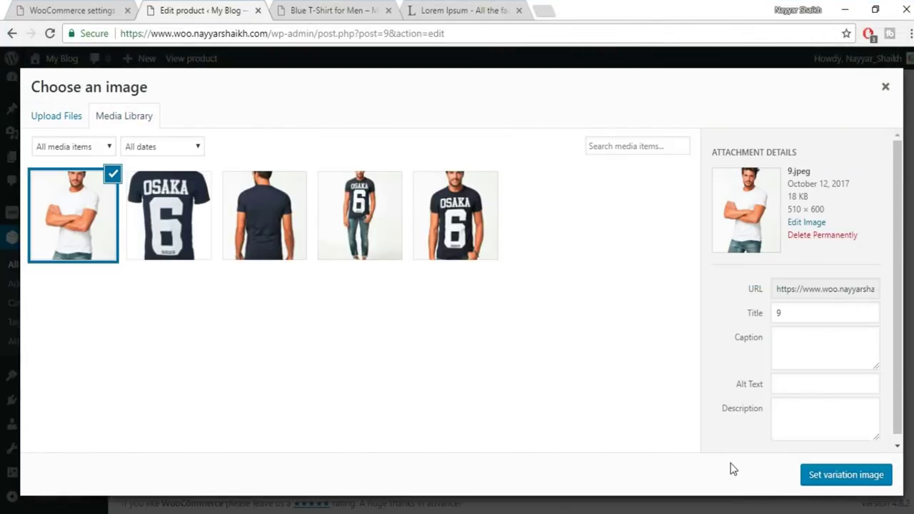
pyautogui.click(836, 480)
# Step: Set the White variation's regular price to 500
pyautogui.scroll(-1, 736, 339)
pyautogui.click(334, 220)
pyautogui.write('50')
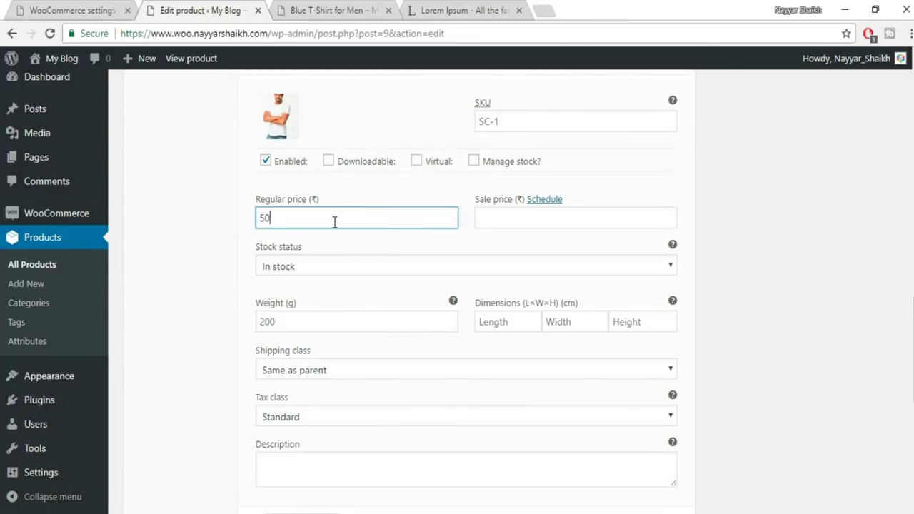
# Step: Upload image 5 from the Product Images folder and set it as the Black variation's image
pyautogui.scroll(-2, 742, 300)
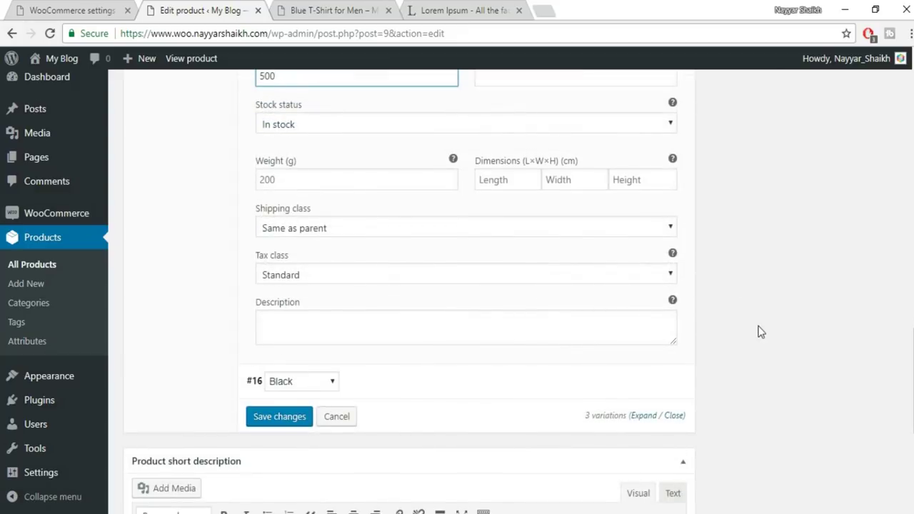
pyautogui.scroll(-1, 707, 386)
pyautogui.moveTo(361, 330)
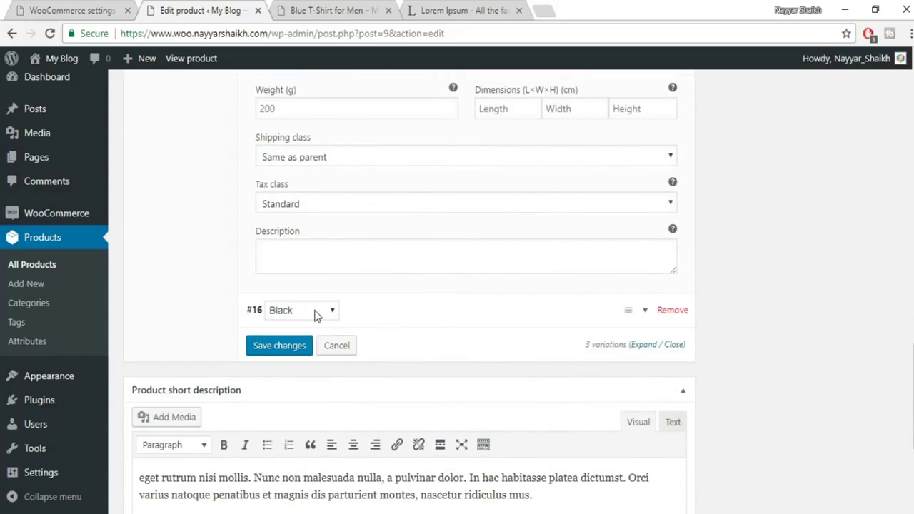
pyautogui.click(646, 313)
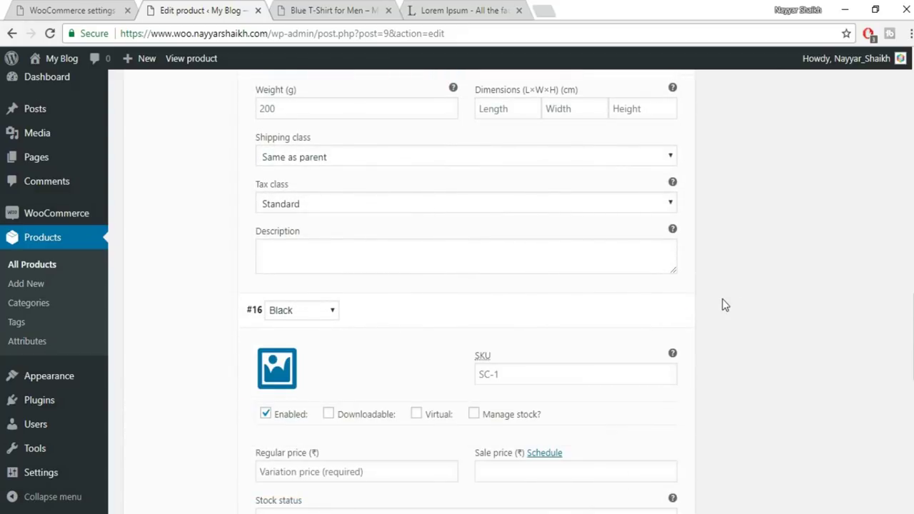
pyautogui.scroll(-3, 316, 310)
pyautogui.click(277, 163)
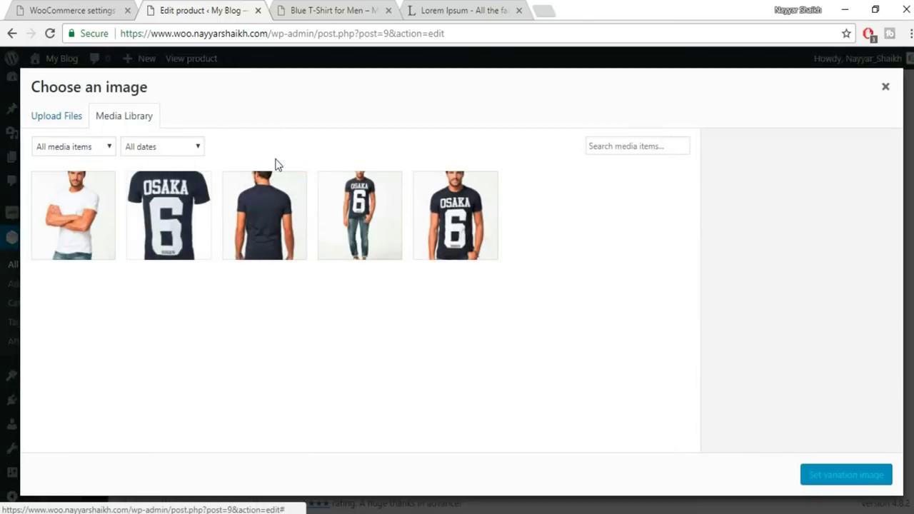
pyautogui.click(45, 127)
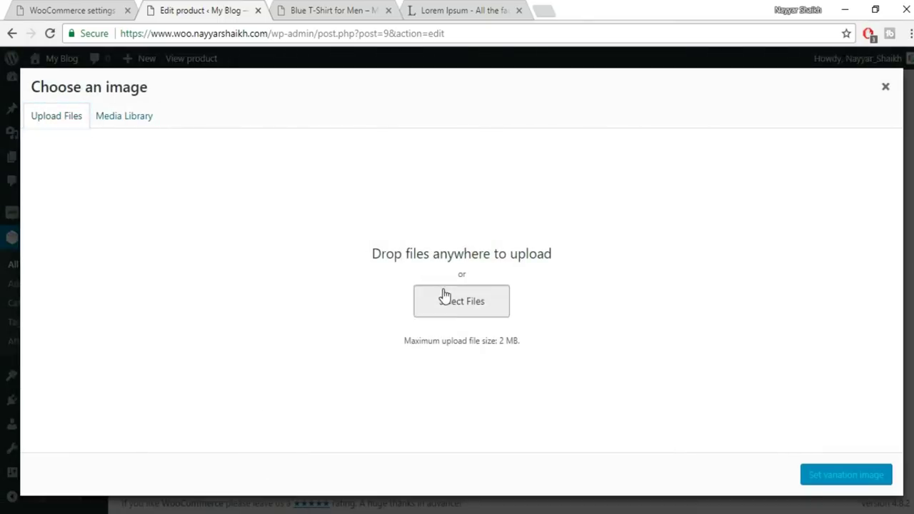
pyautogui.click(442, 284)
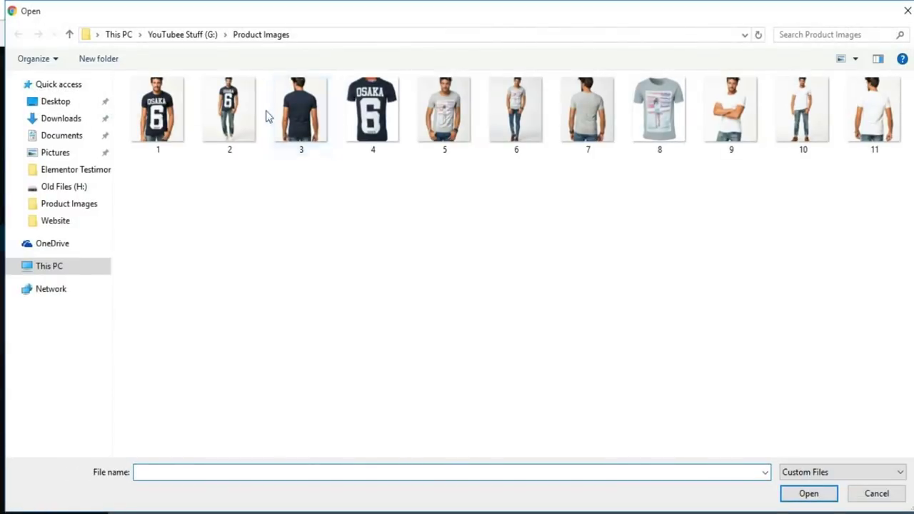
pyautogui.click(446, 123)
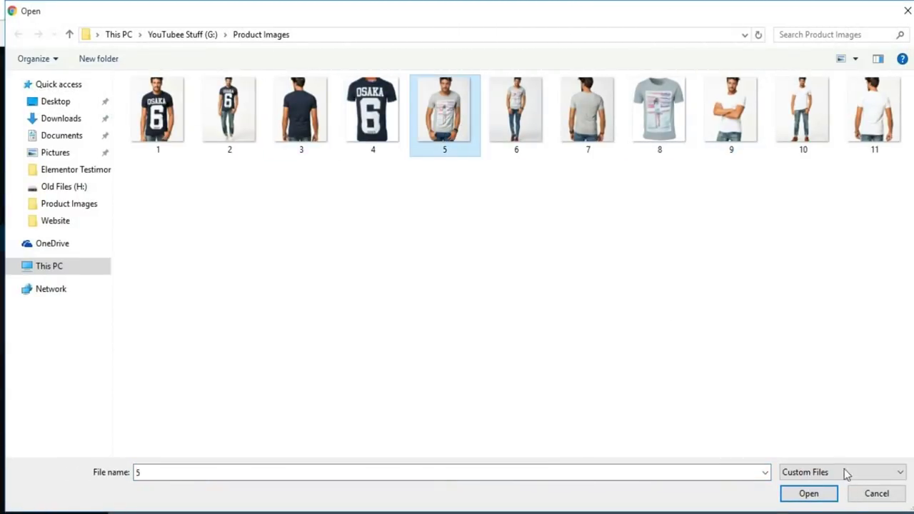
pyautogui.click(804, 493)
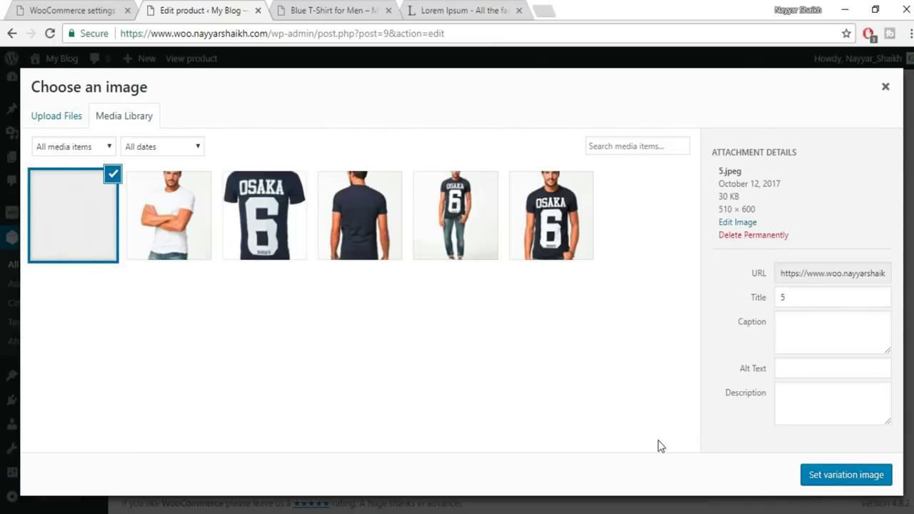
pyautogui.click(881, 478)
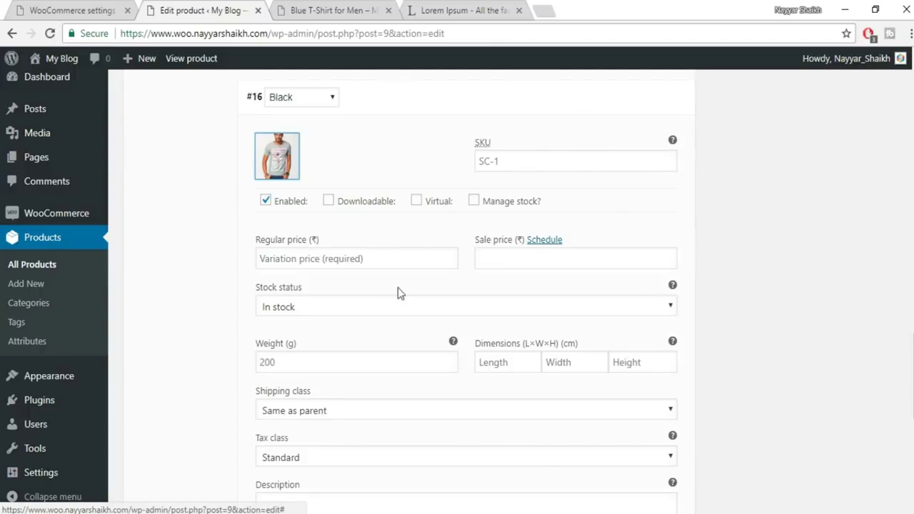
# Step: Set the Black variation's regular price to 400 and save the variation changes
pyautogui.click(371, 260)
pyautogui.write('400')
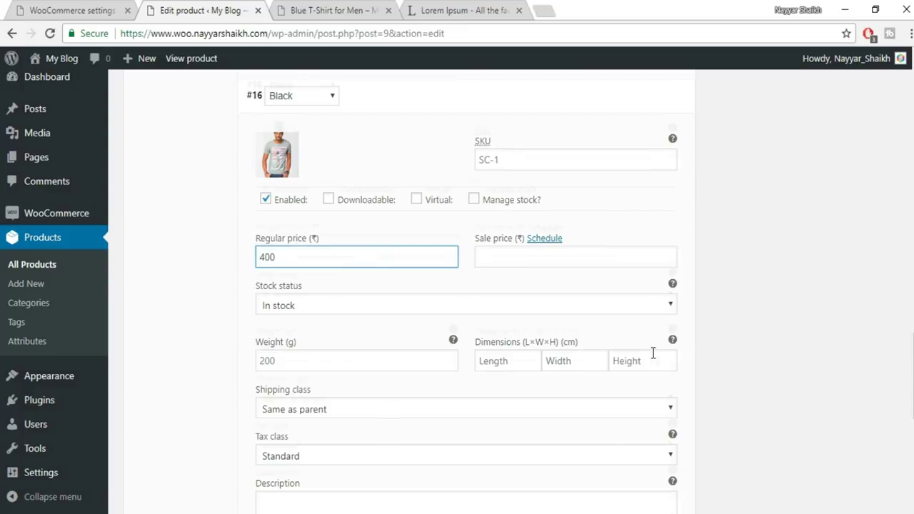
pyautogui.scroll(-5, 652, 351)
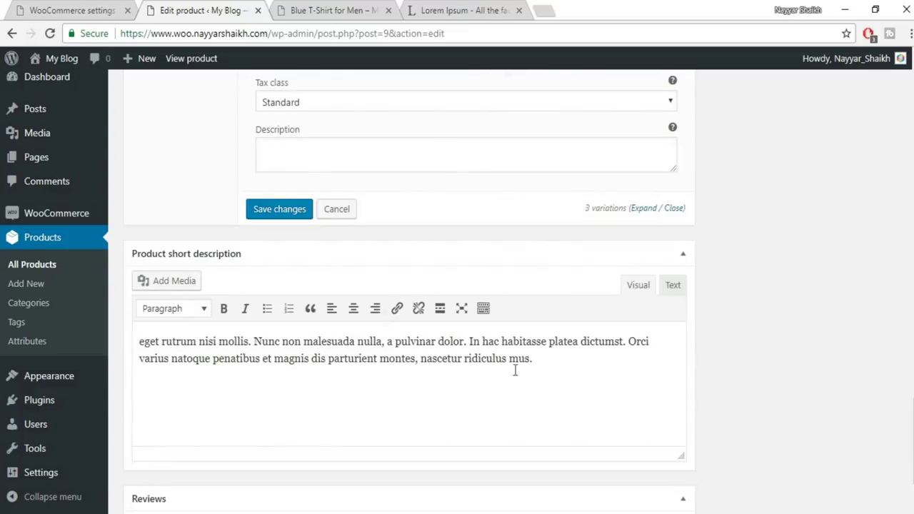
pyautogui.click(262, 211)
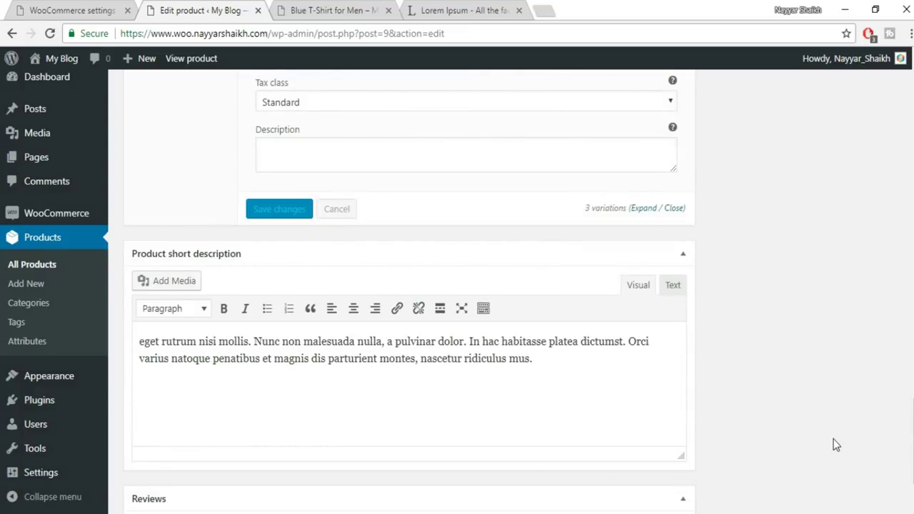
pyautogui.scroll(10, 775, 407)
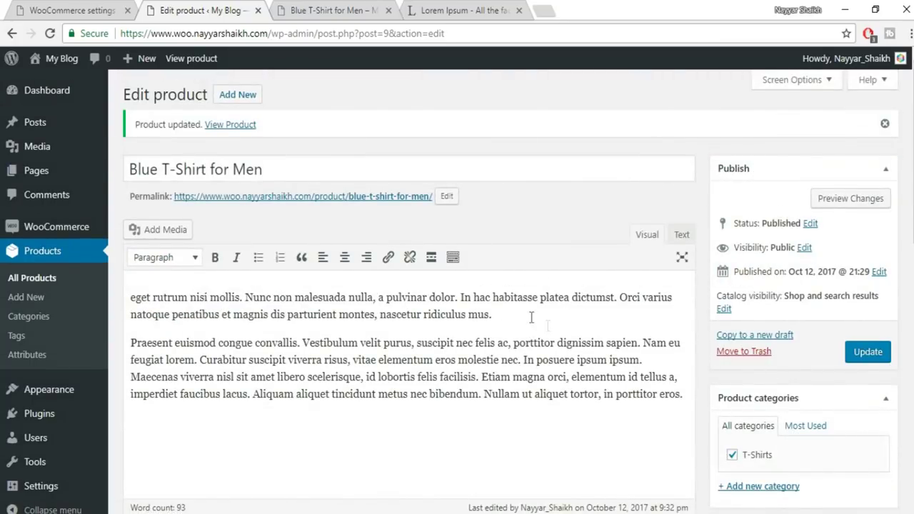
pyautogui.scroll(-3, 575, 352)
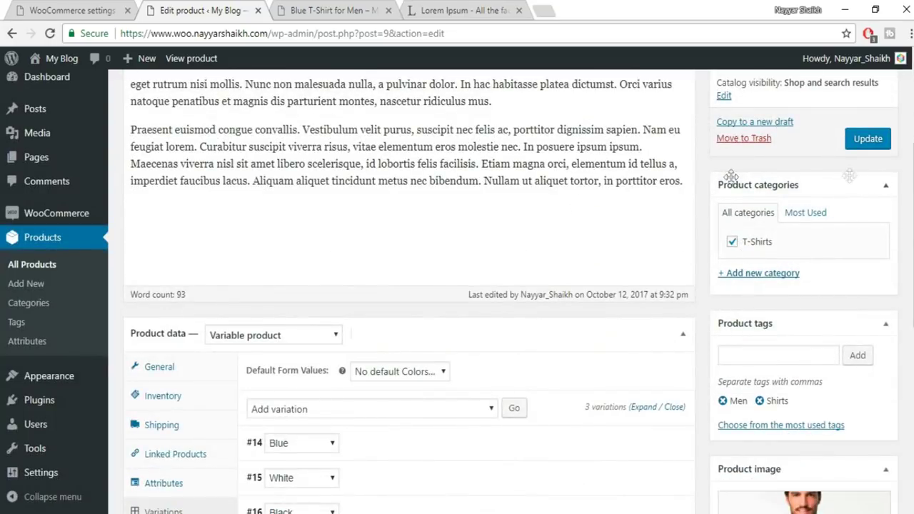
pyautogui.scroll(-3, 604, 379)
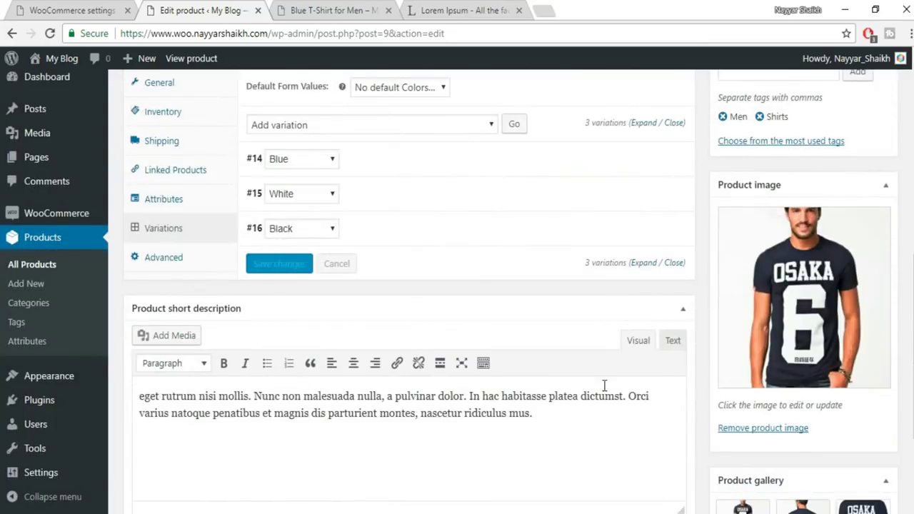
# Step: Update the Blue T-Shirt for Men product and reload its storefront page to check the price range
pyautogui.scroll(5, 465, 357)
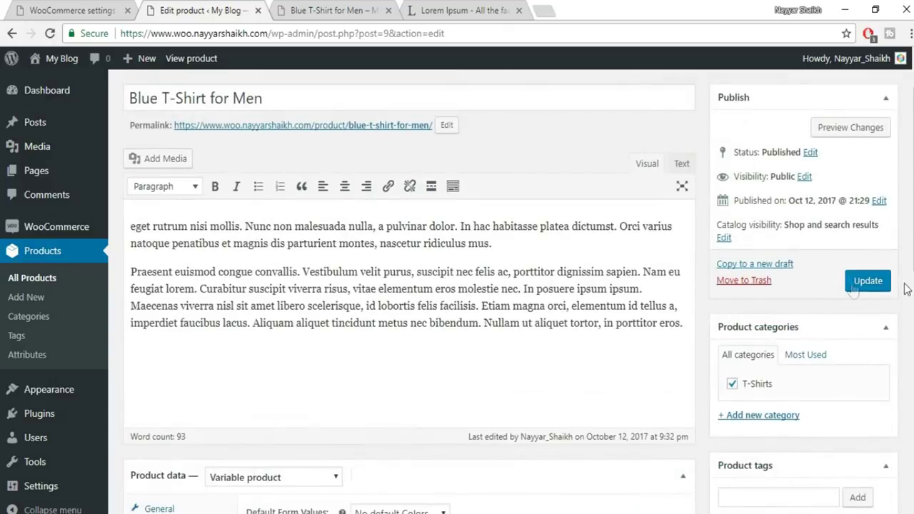
pyautogui.click(888, 285)
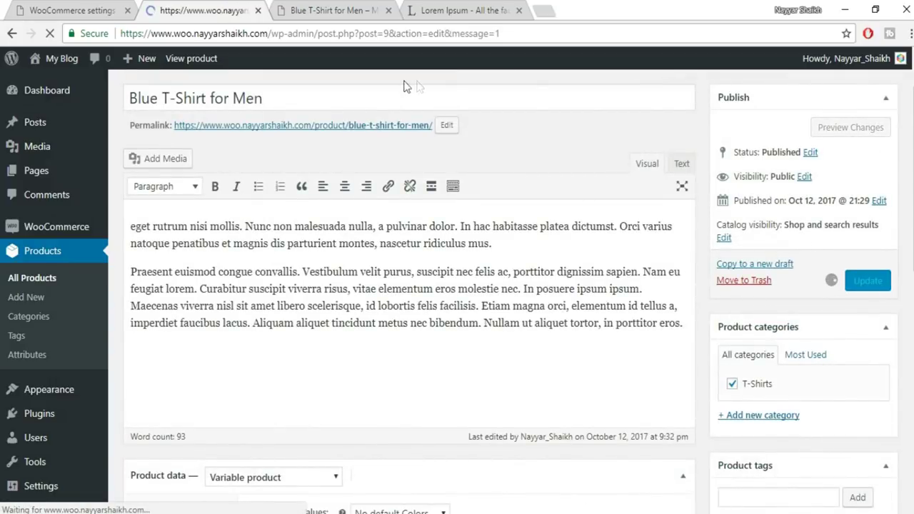
pyautogui.click(322, 10)
pyautogui.click(50, 33)
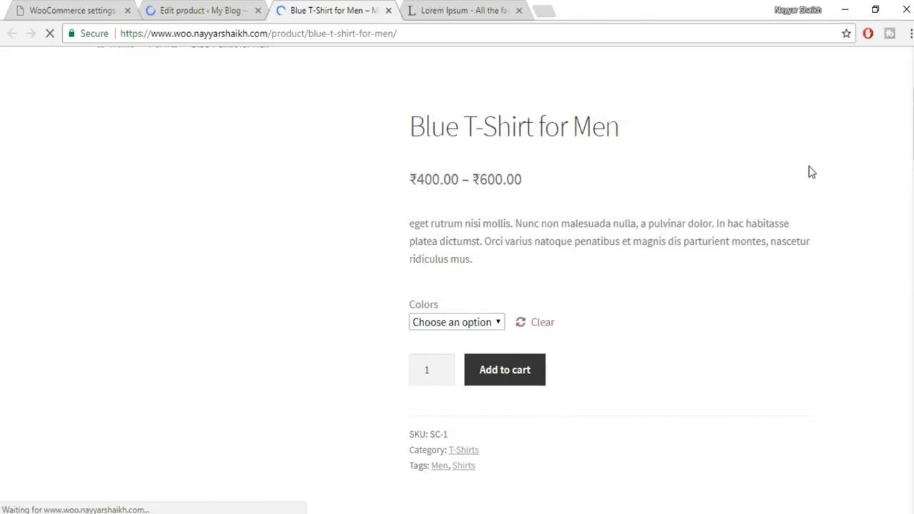
pyautogui.moveTo(410, 180); pyautogui.dragTo(561, 178)
pyautogui.click(560, 179)
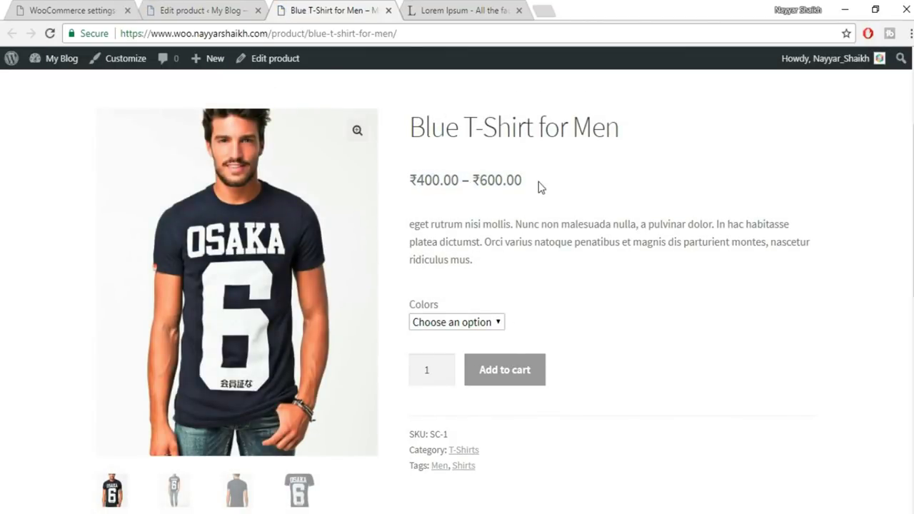
# Step: Choose the Blue color on the storefront page and check the variation's price and stock
pyautogui.click(450, 325)
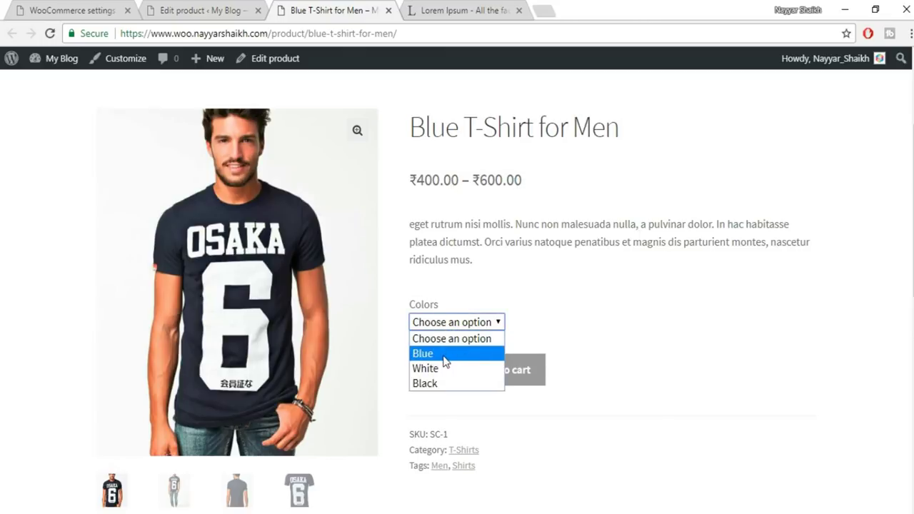
pyautogui.click(446, 354)
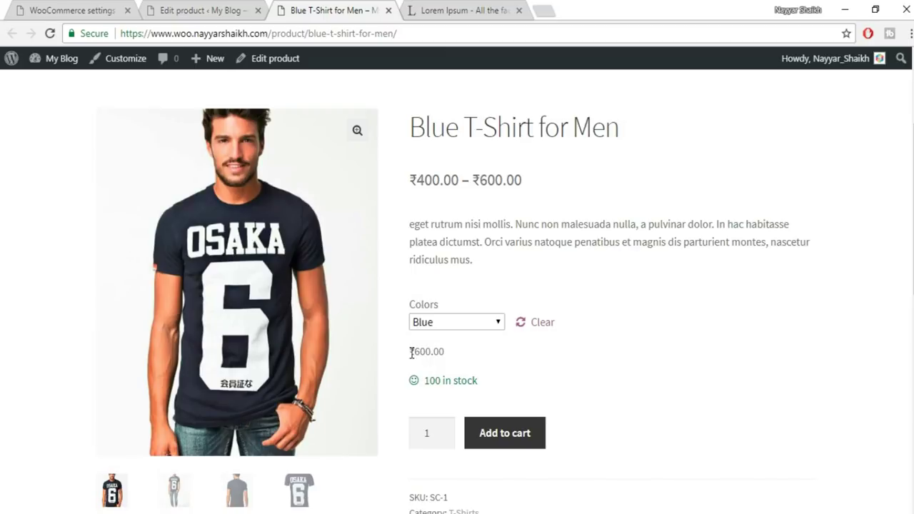
pyautogui.moveTo(413, 352); pyautogui.dragTo(469, 357)
pyautogui.click(472, 357)
pyautogui.moveTo(480, 388); pyautogui.dragTo(427, 381)
pyautogui.click(466, 373)
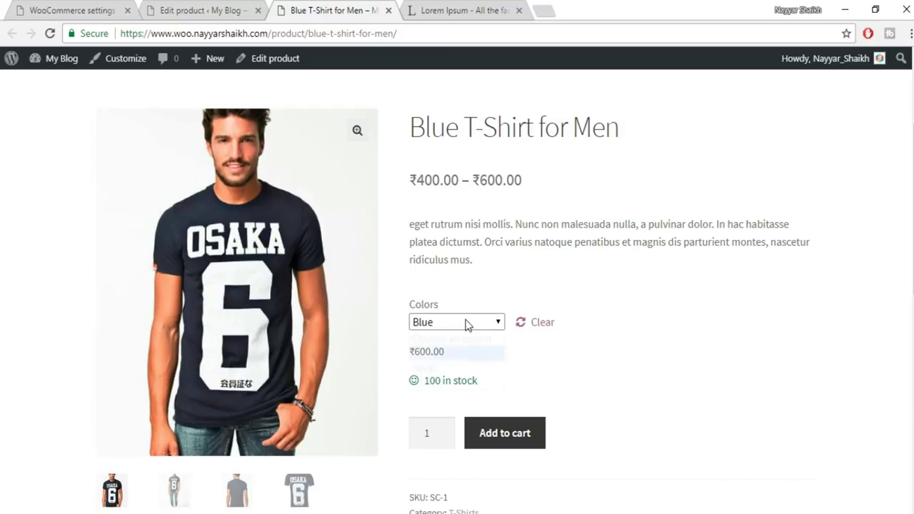
# Step: Choose the White color on the storefront page and check the variation's image and price
pyautogui.click(468, 321)
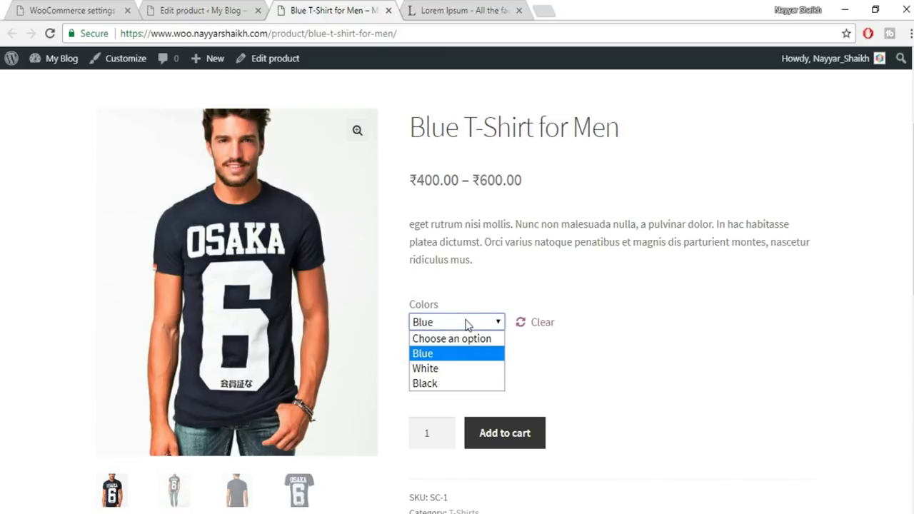
pyautogui.click(452, 369)
pyautogui.moveTo(448, 358); pyautogui.dragTo(408, 352)
pyautogui.click(409, 354)
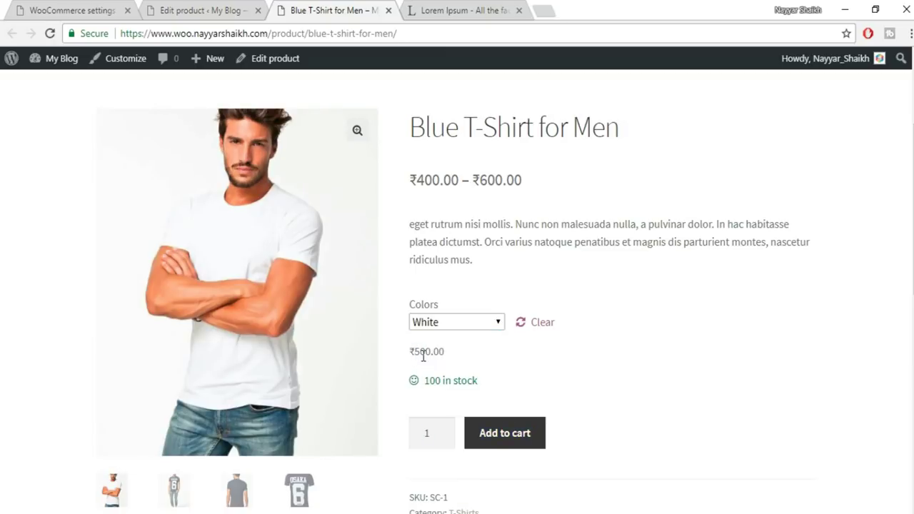
# Step: Choose the Black color on the storefront page and check the variation's image, price and product details
pyautogui.click(455, 321)
pyautogui.click(440, 384)
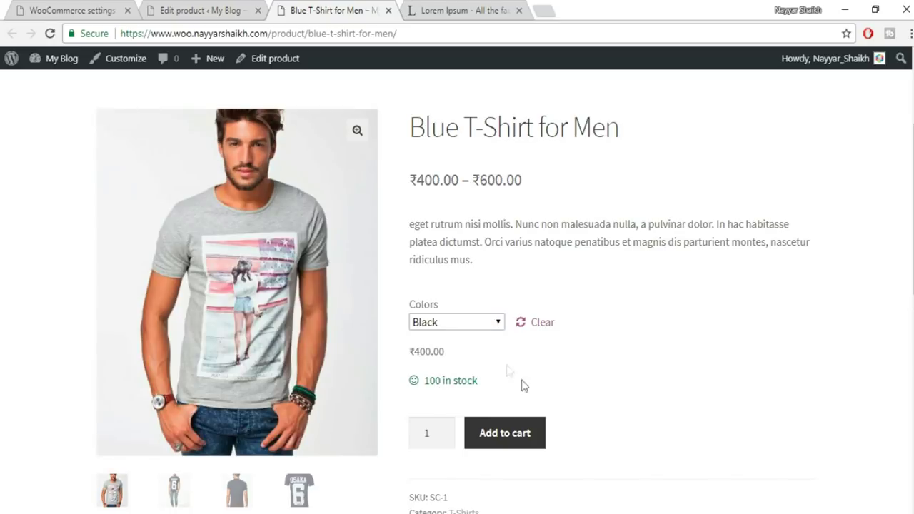
pyautogui.moveTo(453, 359); pyautogui.dragTo(412, 351)
pyautogui.click(414, 351)
pyautogui.scroll(-4, 584, 373)
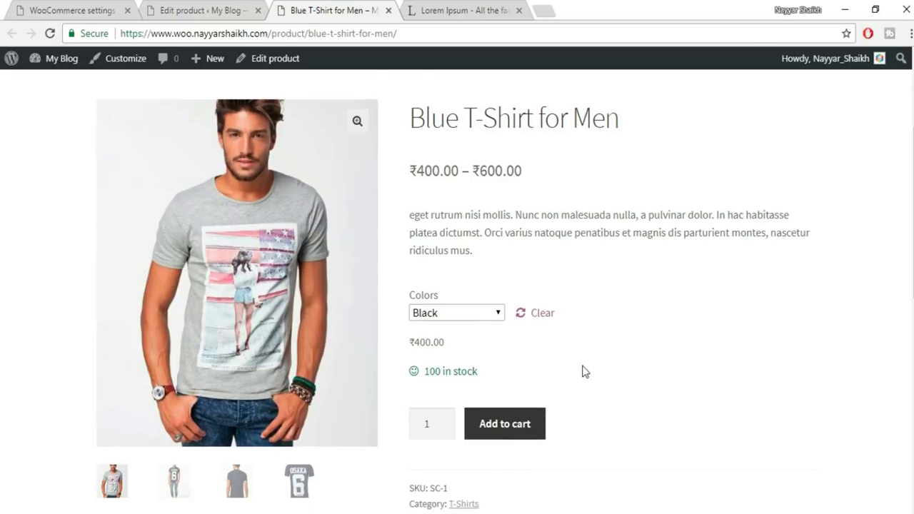
pyautogui.scroll(3, 625, 371)
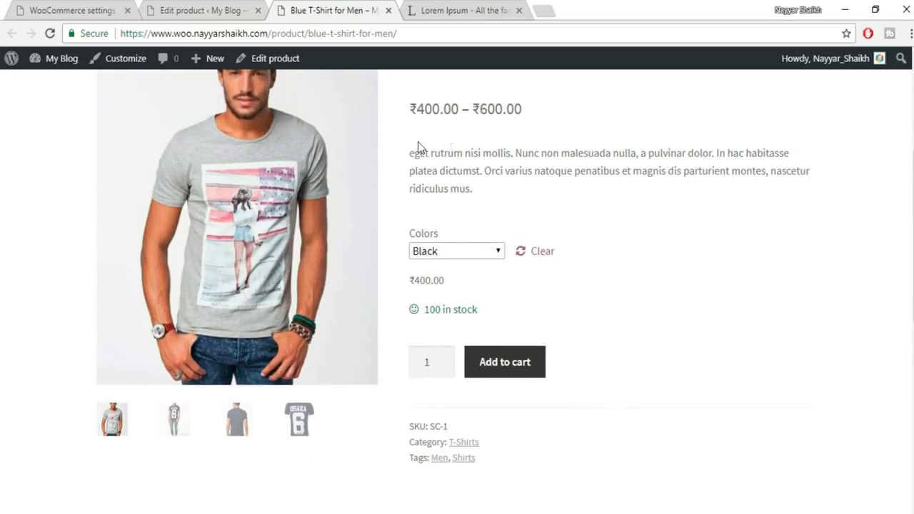
# Step: Return to the product edit page and look over the product type selector and product settings
pyautogui.hotkey('ctrl', 'shift', 'Tab')
pyautogui.scroll(-5, 576, 369)
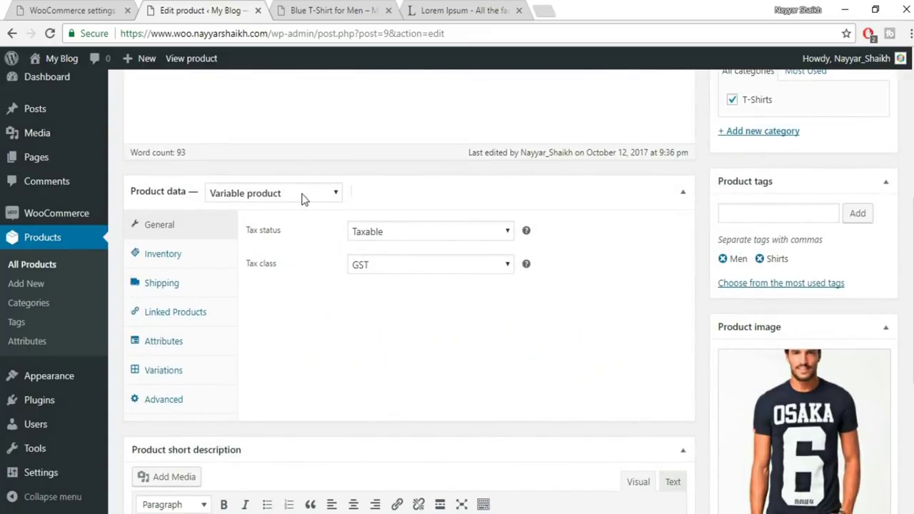
pyautogui.click(302, 199)
pyautogui.scroll(1, 377, 241)
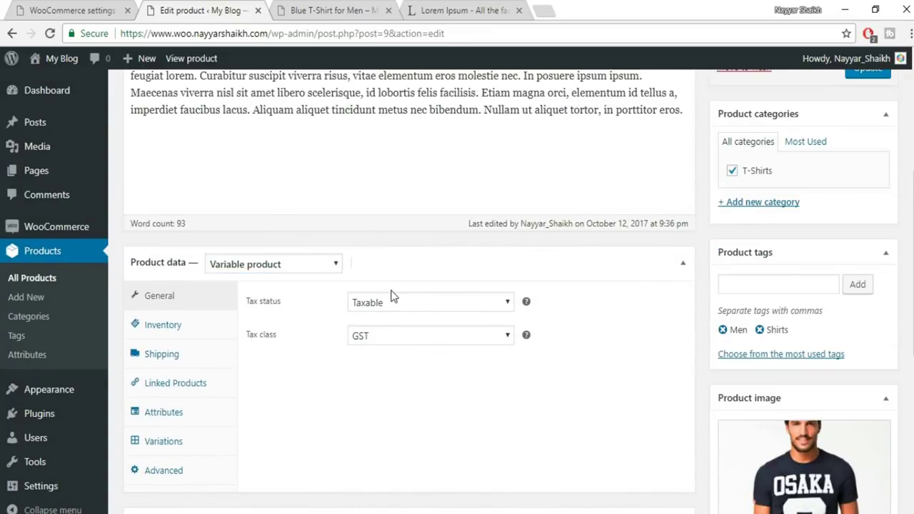
pyautogui.scroll(5, 389, 294)
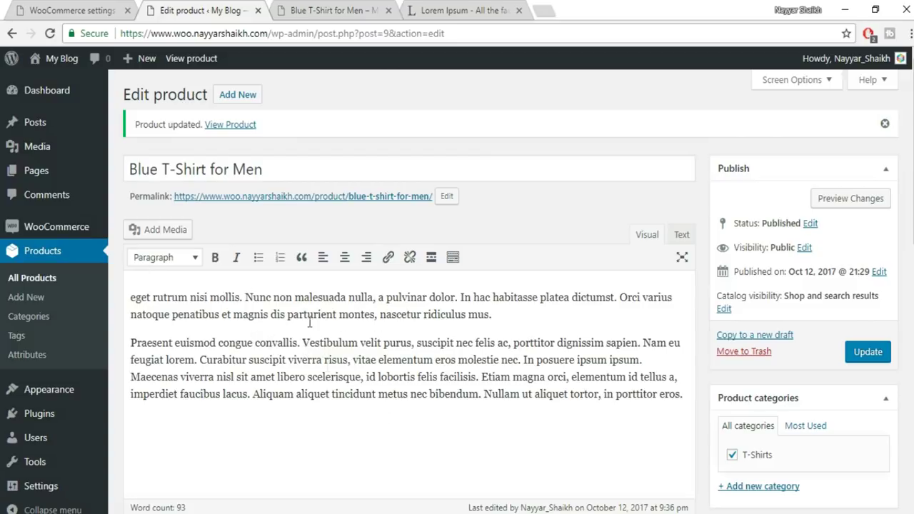
pyautogui.scroll(-7, 339, 309)
# Step: Duplicate the Blue T-Shirt for Men product from the list of all products
pyautogui.scroll(4, 822, 399)
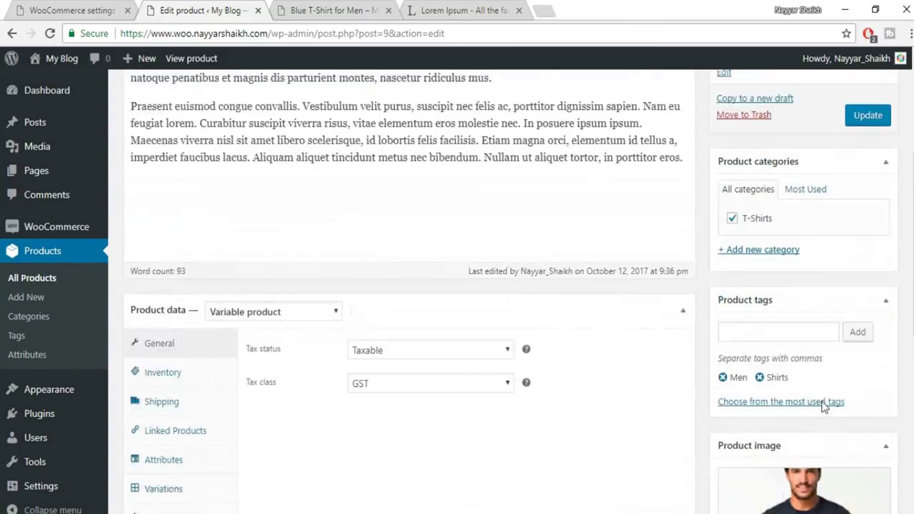
pyautogui.scroll(1, 824, 406)
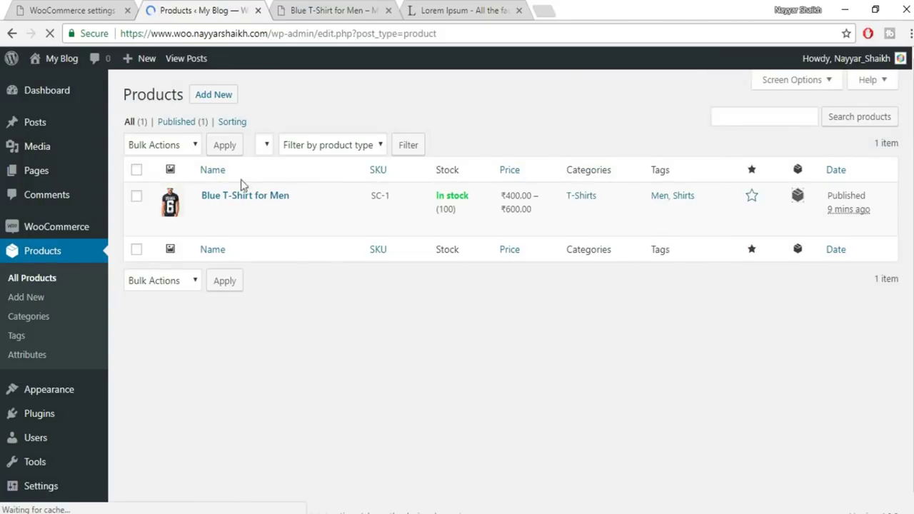
pyautogui.click(221, 227)
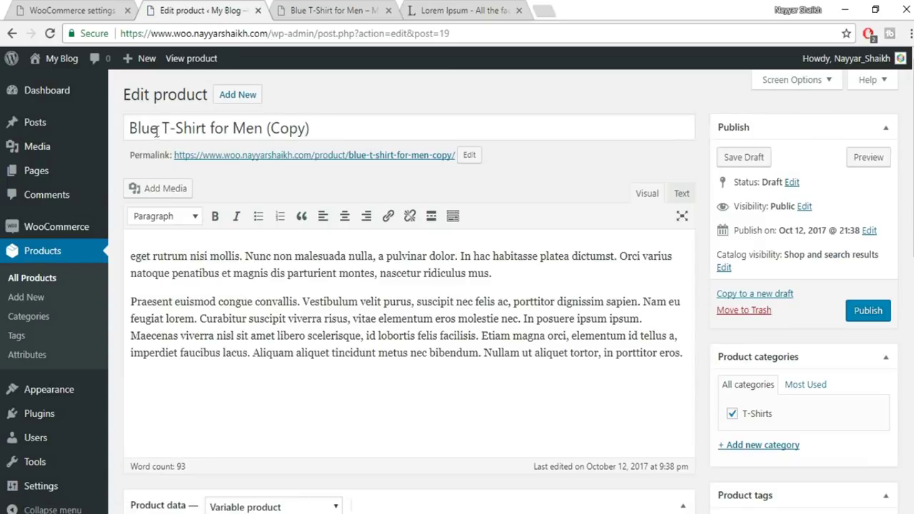
# Step: Rename the duplicated product as White T-Shirt for Men, removing the (Copy) suffix
pyautogui.click(156, 132)
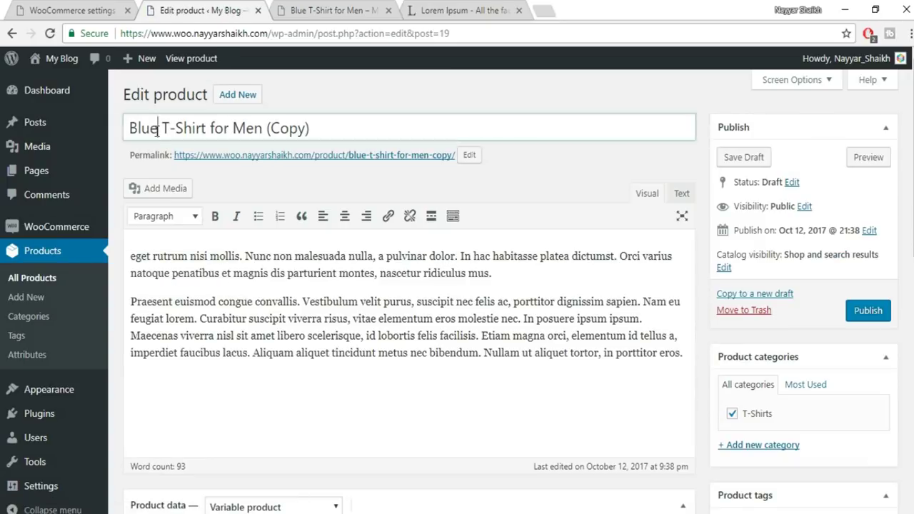
pyautogui.hotkey('ctrl', 'shift', 'Left')
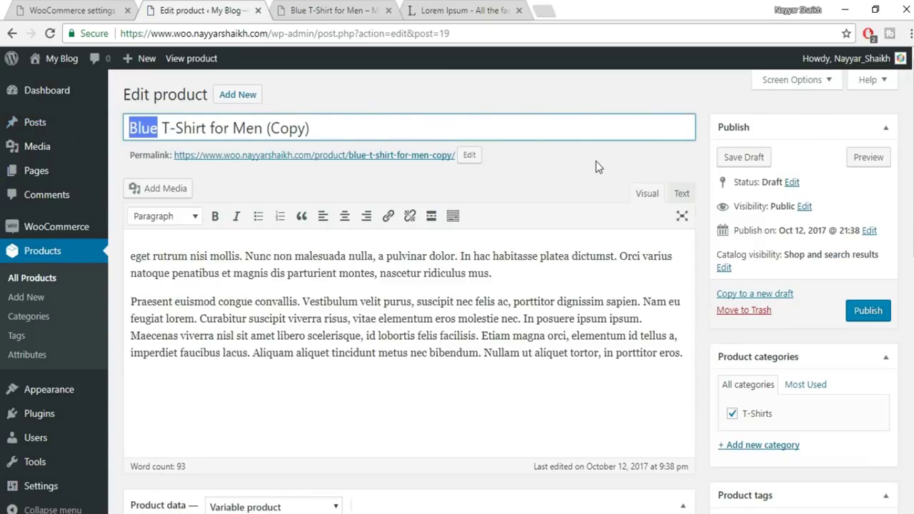
pyautogui.press('BackSpace')
pyautogui.write('White')
pyautogui.press('End')
pyautogui.hotkey('shift', 'Left')
pyautogui.hotkey('shift', 'Left')
pyautogui.hotkey('shift', 'Left')
pyautogui.hotkey('shift', 'Left')
pyautogui.hotkey('shift', 'Left')
pyautogui.hotkey('shift', 'Left')
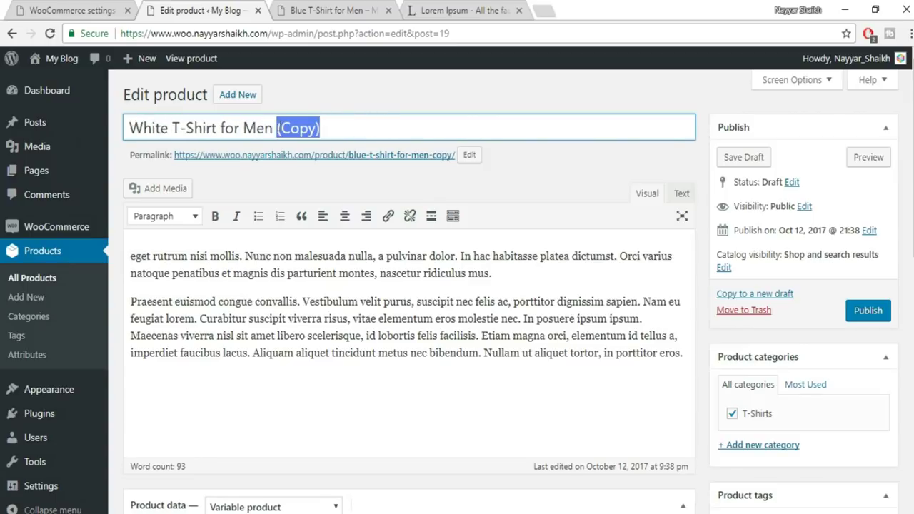
pyautogui.press('BackSpace')
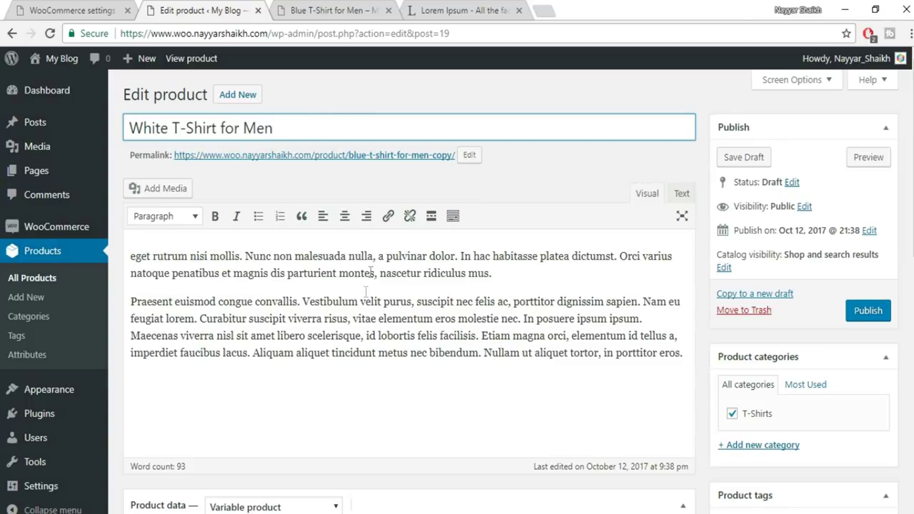
# Step: Search for "blue" in the linked products and add Blue T-Shirt for Men (SC-1) as an upsell
pyautogui.scroll(-1, 365, 292)
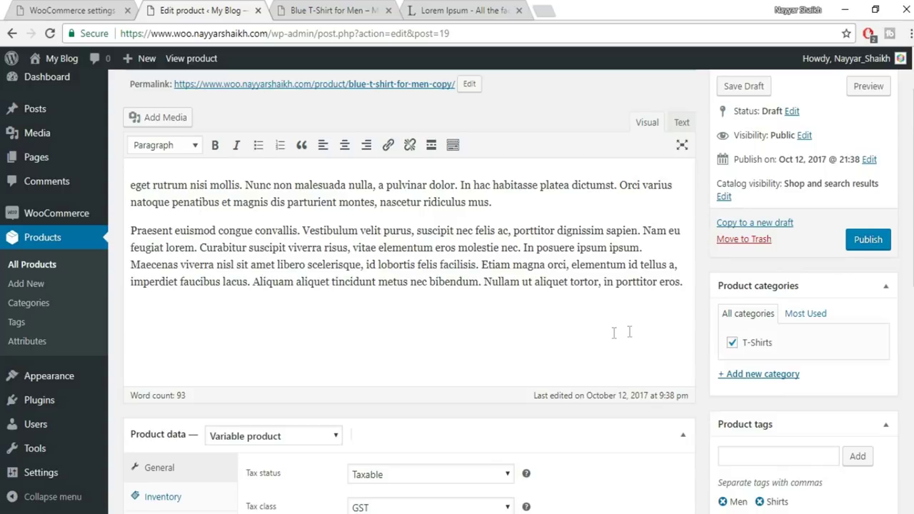
pyautogui.scroll(-4, 776, 340)
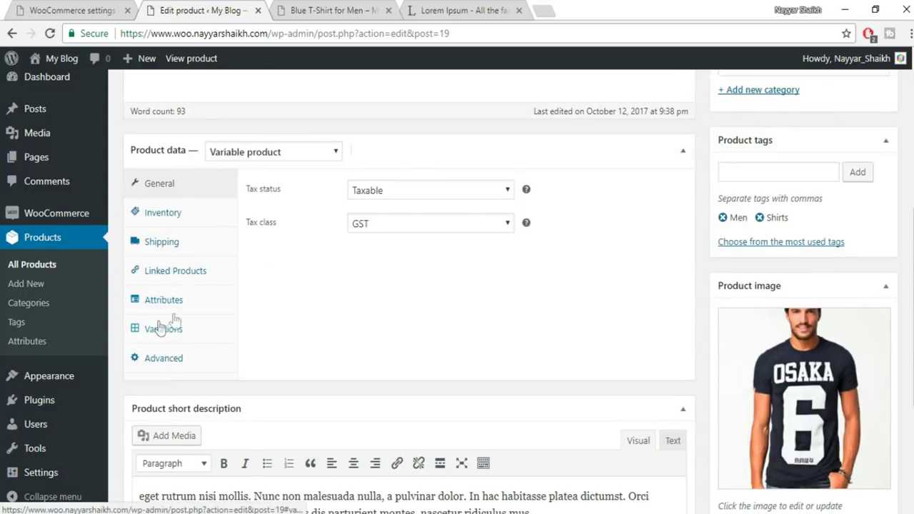
pyautogui.click(183, 278)
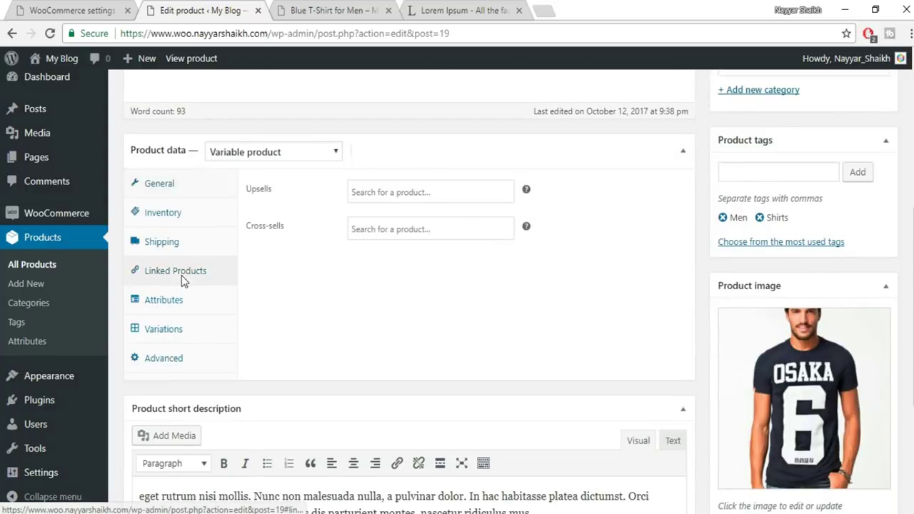
pyautogui.click(432, 193)
pyautogui.write('blue')
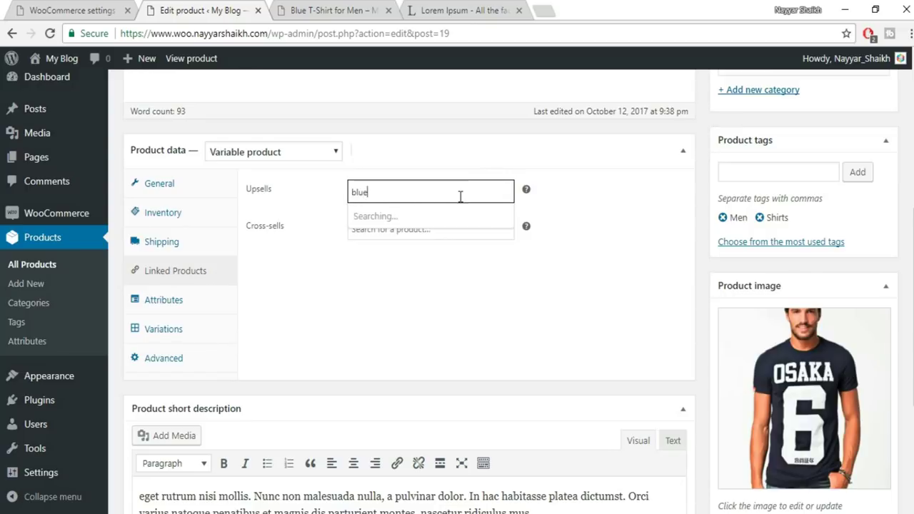
pyautogui.scroll(-2, 469, 314)
pyautogui.scroll(2, 469, 314)
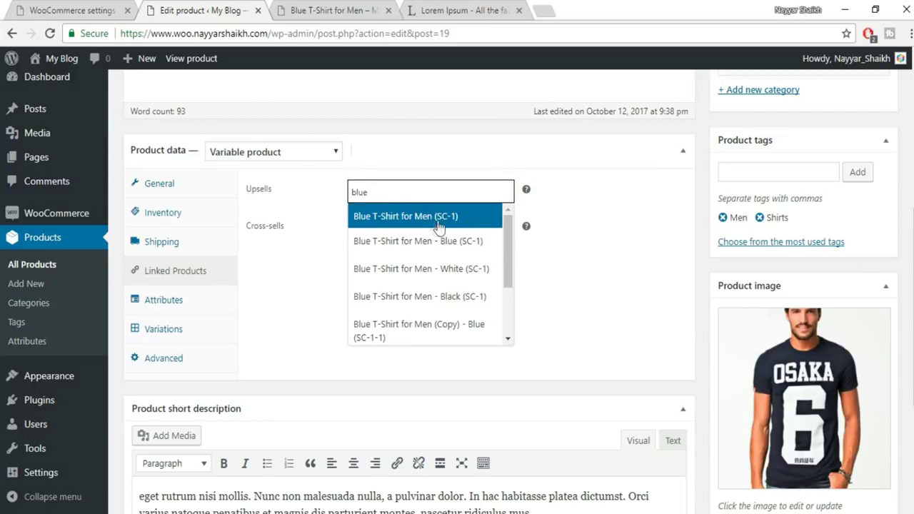
pyautogui.click(411, 221)
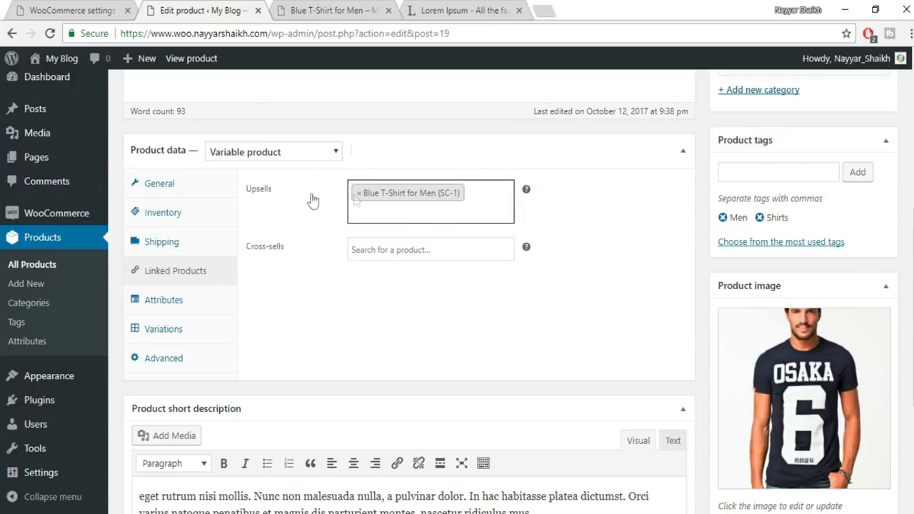
# Step: Search for "blue" and add Blue T-Shirt for Men (SC-1) as a cross-sell
pyautogui.click(384, 249)
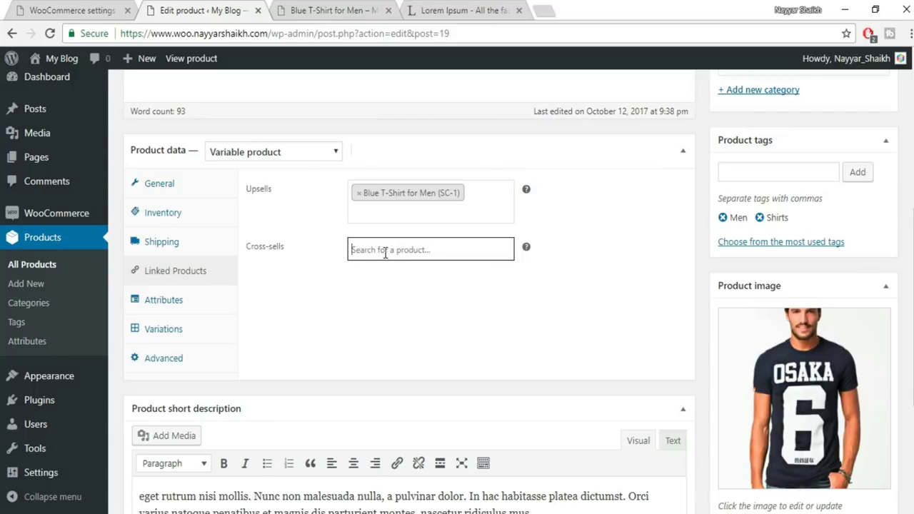
pyautogui.write('blue')
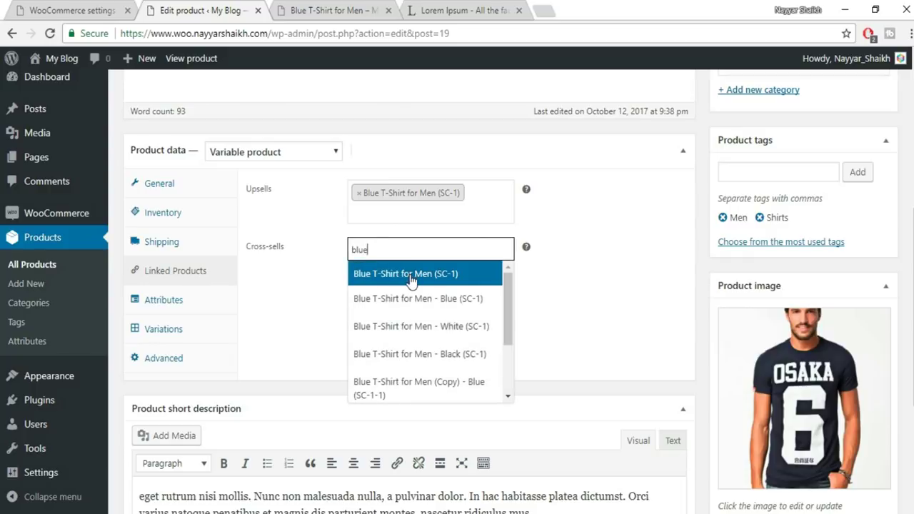
pyautogui.click(412, 275)
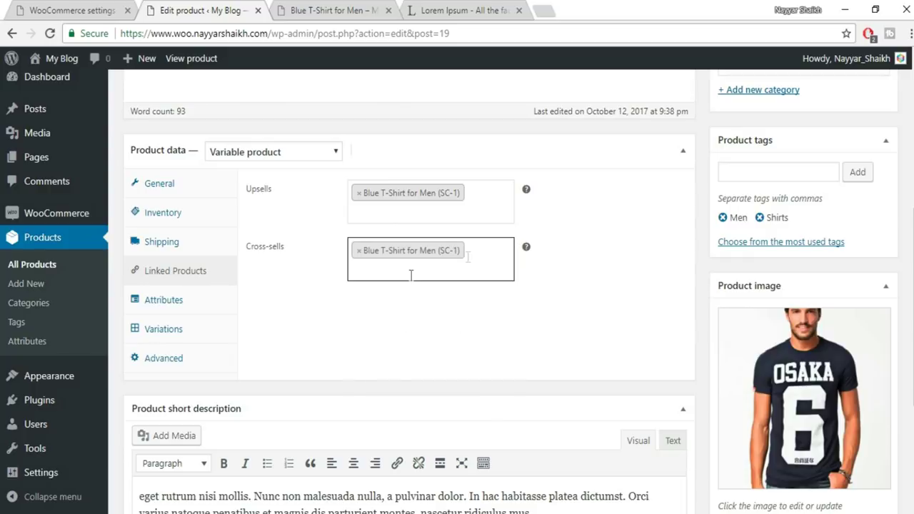
# Step: Replace the product image with the white T-shirt picture 9.jpeg from the media library
pyautogui.scroll(-2, 520, 319)
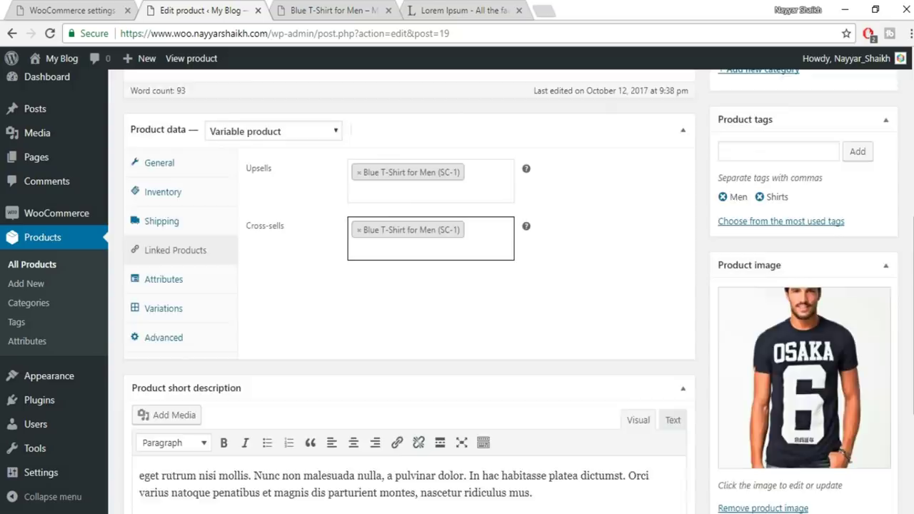
pyautogui.click(818, 281)
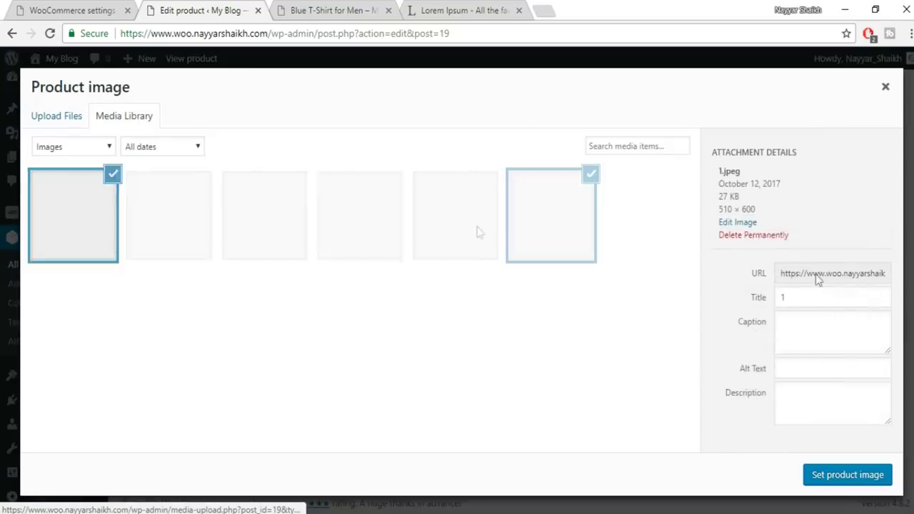
pyautogui.click(167, 218)
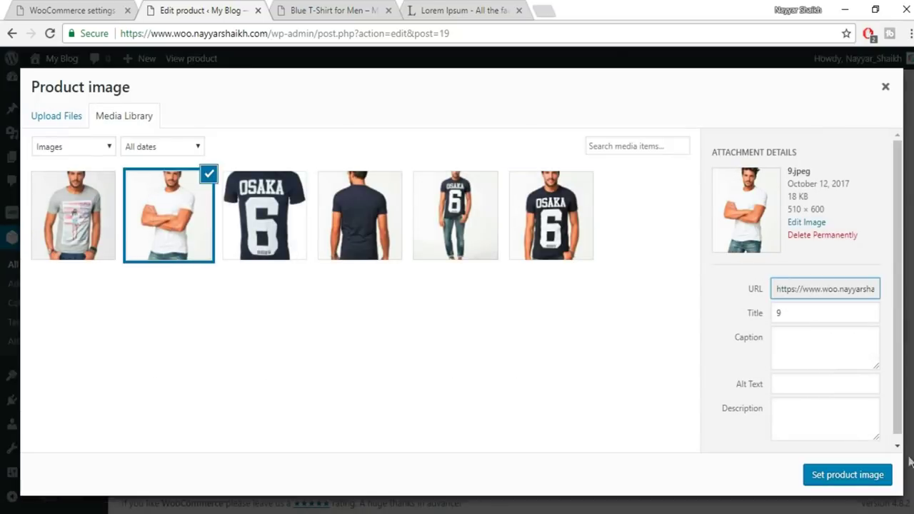
pyautogui.click(829, 474)
pyautogui.scroll(-1, 761, 437)
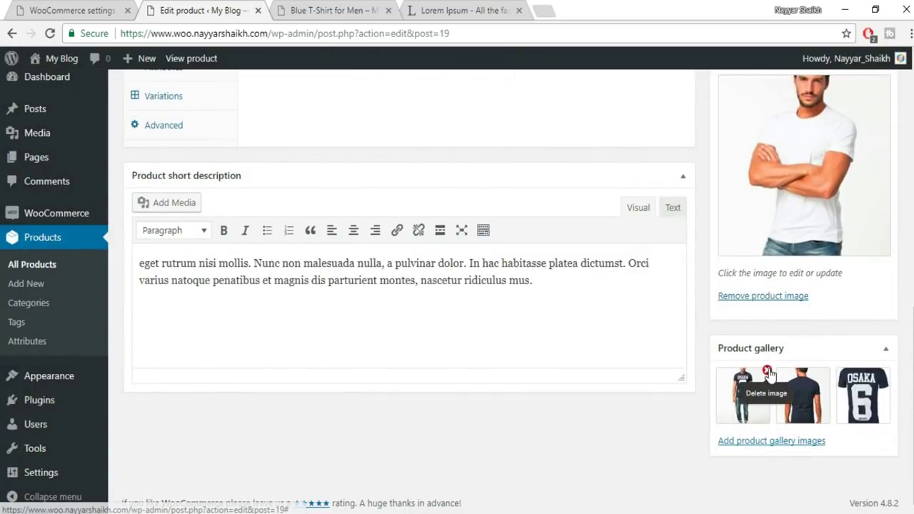
# Step: Delete the three blue T-shirt pictures from the product gallery
pyautogui.click(767, 372)
pyautogui.click(768, 372)
pyautogui.click(768, 372)
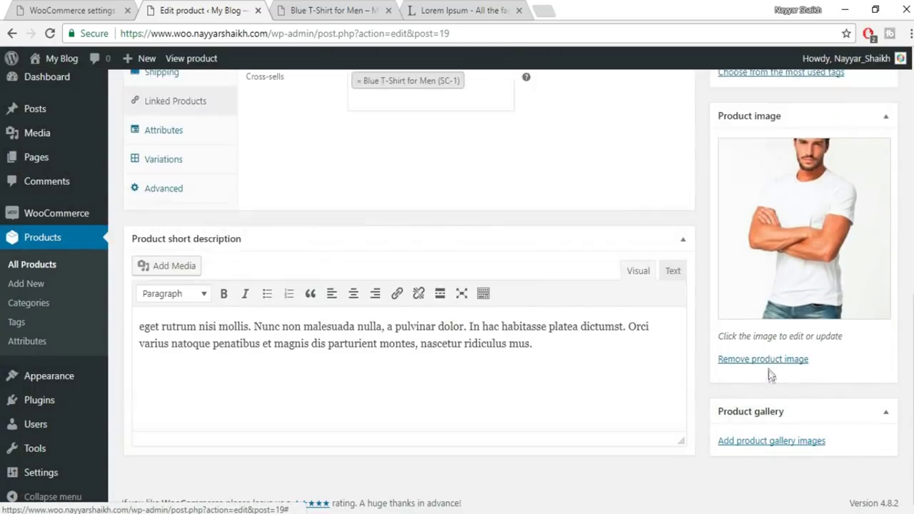
# Step: Upload the full-length and back-view white T-shirt pictures and add both to the product gallery
pyautogui.click(795, 440)
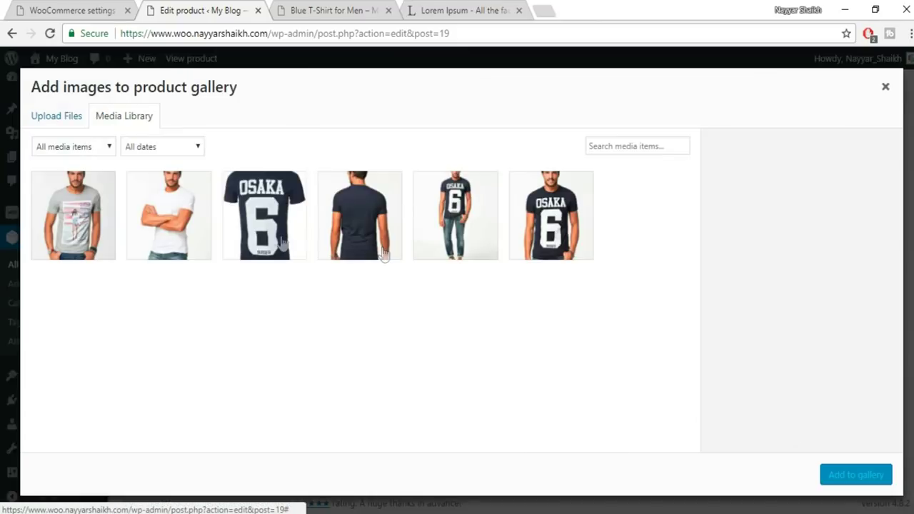
pyautogui.click(57, 119)
pyautogui.click(464, 309)
pyautogui.moveTo(904, 183); pyautogui.dragTo(803, 132)
pyautogui.click(809, 494)
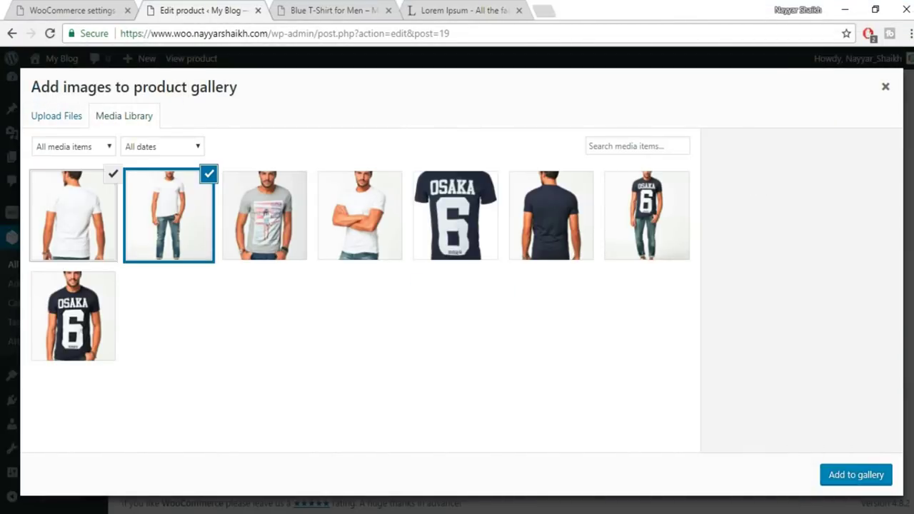
pyautogui.click(864, 477)
# Step: Publish the White T-Shirt for Men product and open its preview
pyautogui.scroll(5, 862, 474)
pyautogui.scroll(2, 864, 477)
pyautogui.click(881, 311)
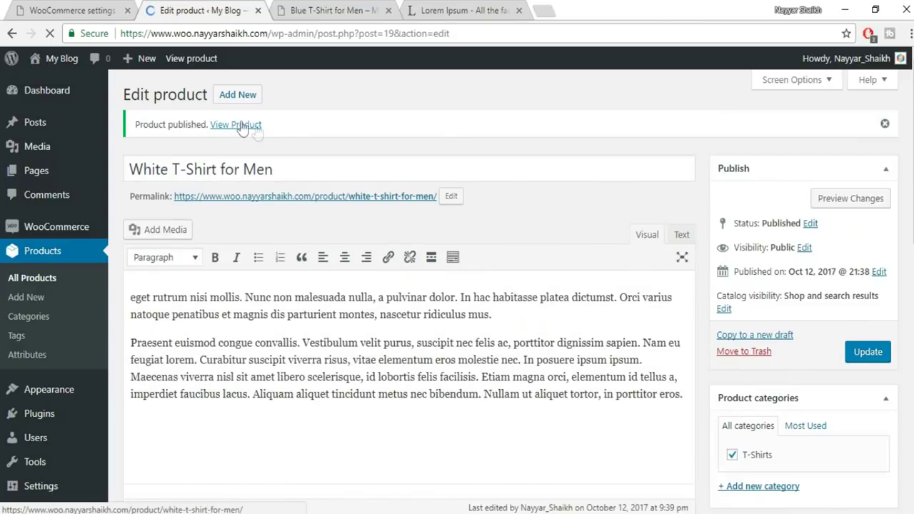
pyautogui.click(826, 198)
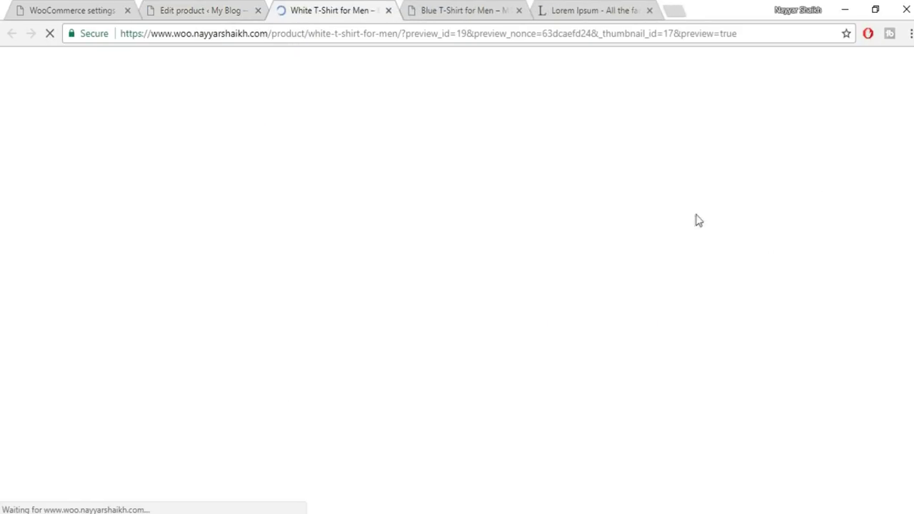
# Step: Try the Colors options on the previewed product page, starting with Blue and finishing with Black
pyautogui.scroll(-3, 695, 235)
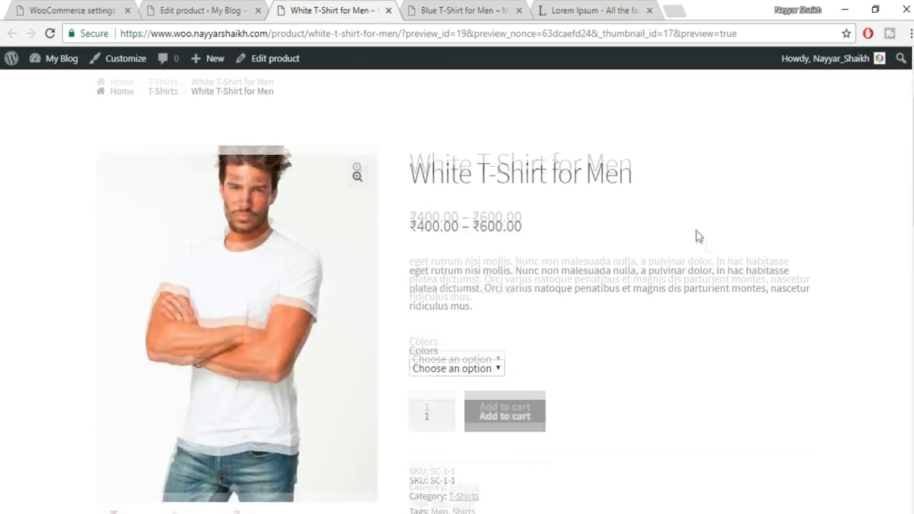
pyautogui.click(469, 293)
pyautogui.click(457, 322)
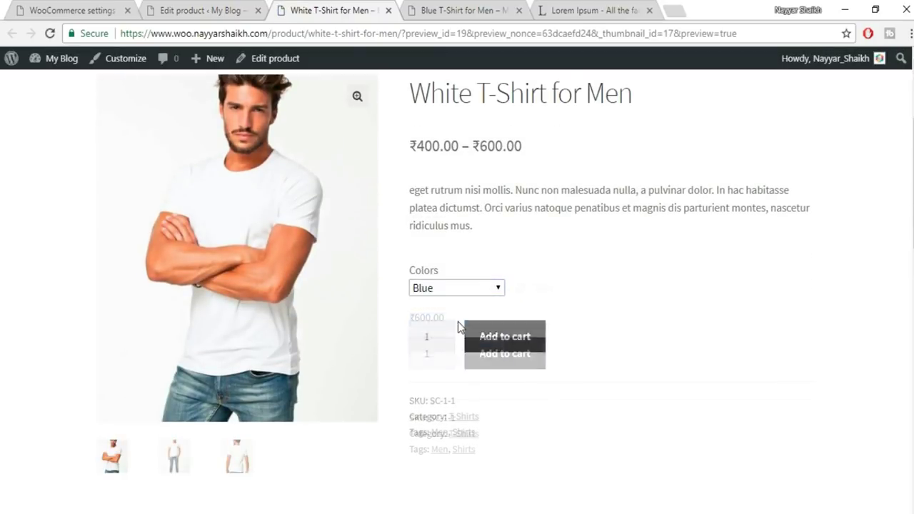
pyautogui.click(467, 293)
pyautogui.click(459, 334)
pyautogui.click(480, 288)
pyautogui.click(463, 349)
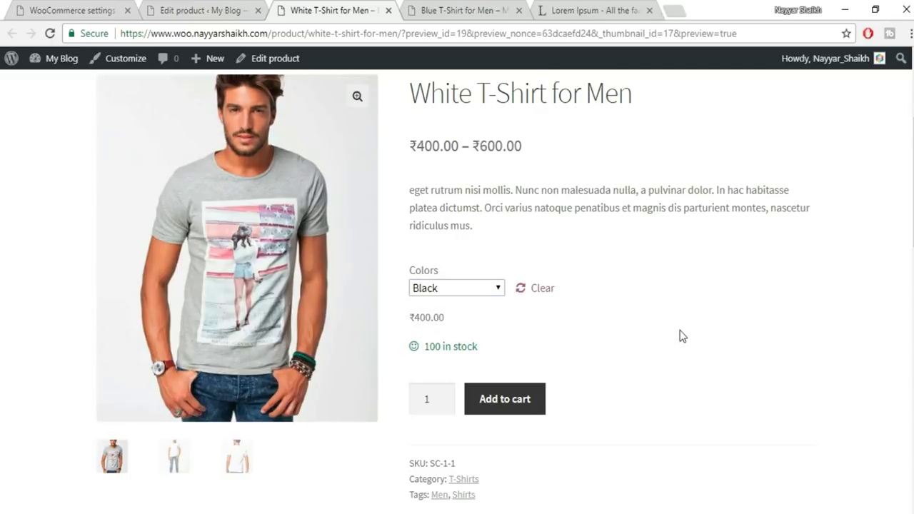
# Step: Examine the upsell product in the "You may also like" section of the product page
pyautogui.scroll(-10, 682, 336)
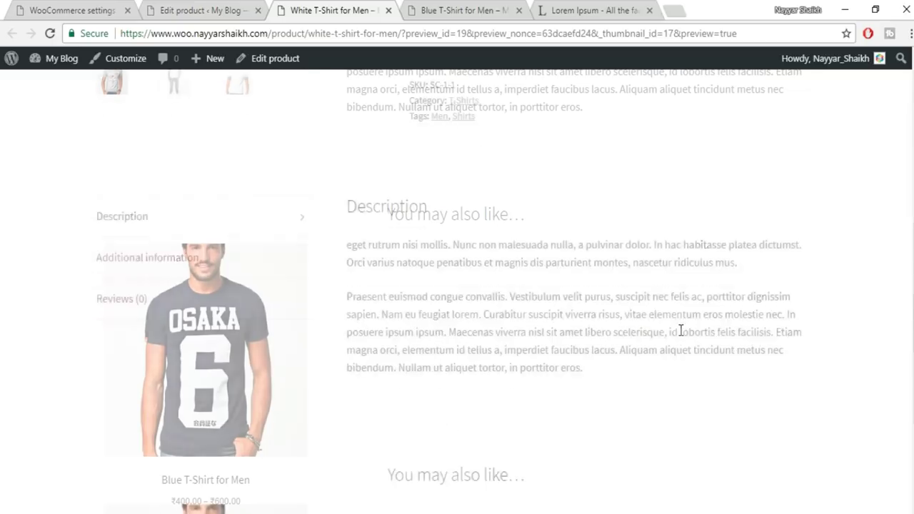
pyautogui.moveTo(380, 148); pyautogui.dragTo(516, 157)
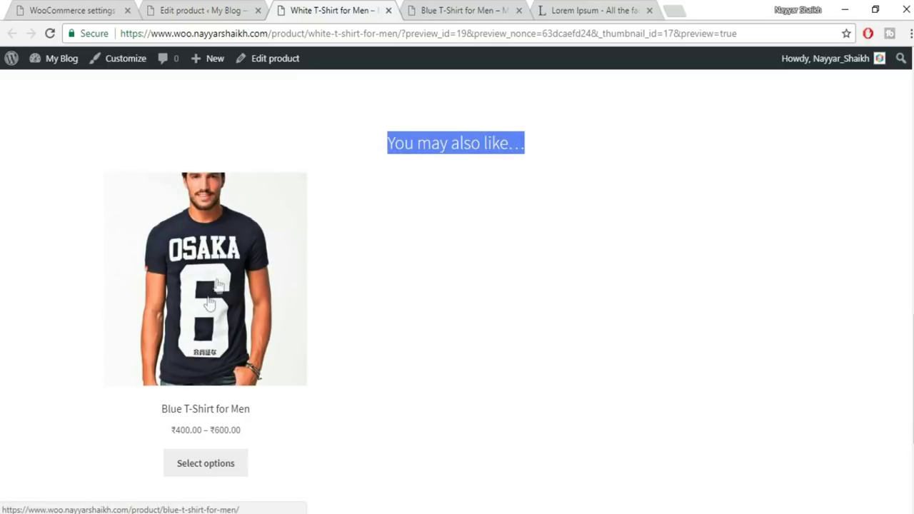
pyautogui.scroll(-3, 243, 392)
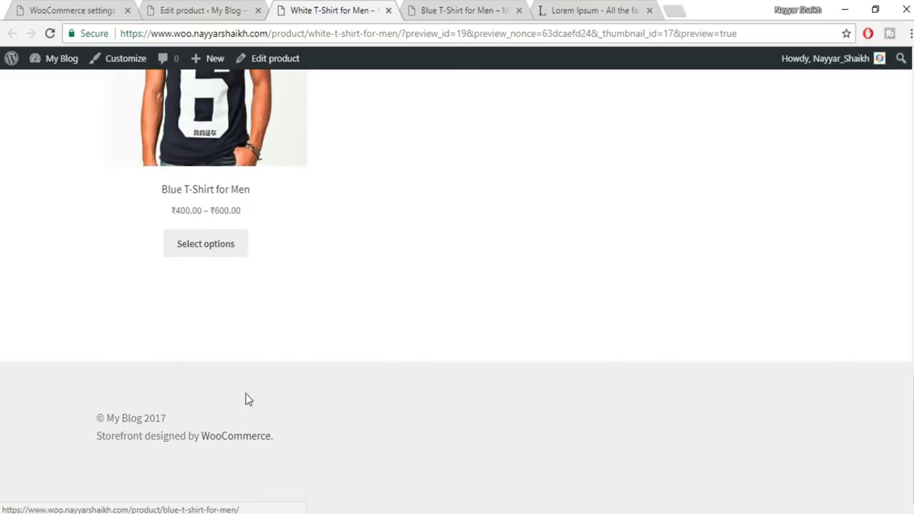
pyautogui.scroll(3, 246, 393)
pyautogui.scroll(8, 252, 371)
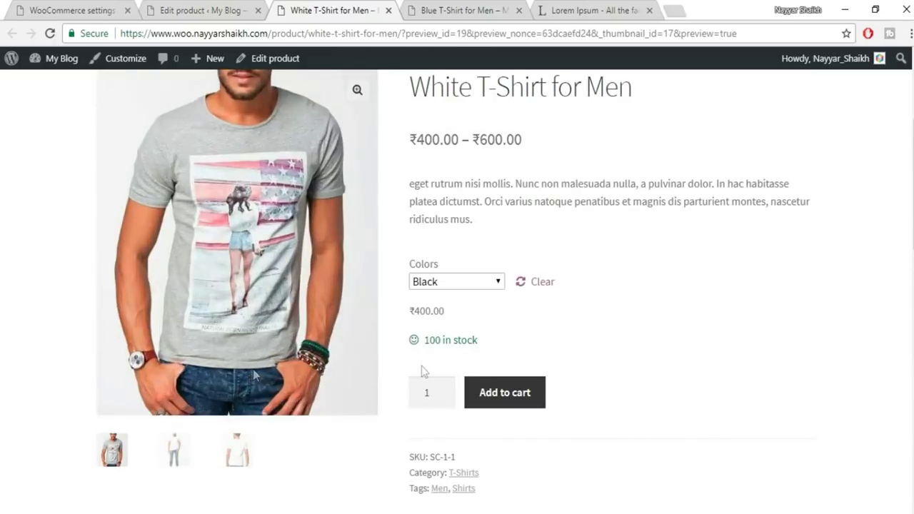
# Step: Add one White T-Shirt for Men in Black to the cart and open the cart page
pyautogui.click(511, 401)
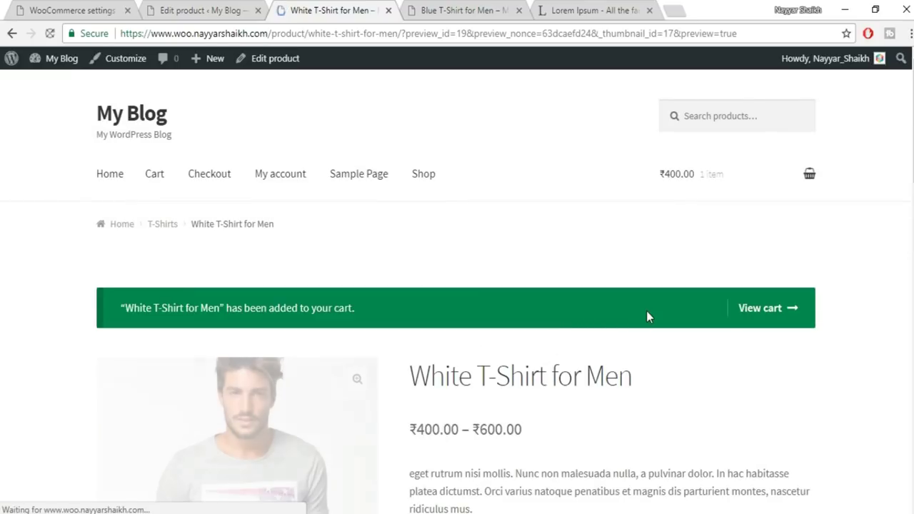
pyautogui.moveTo(714, 190)
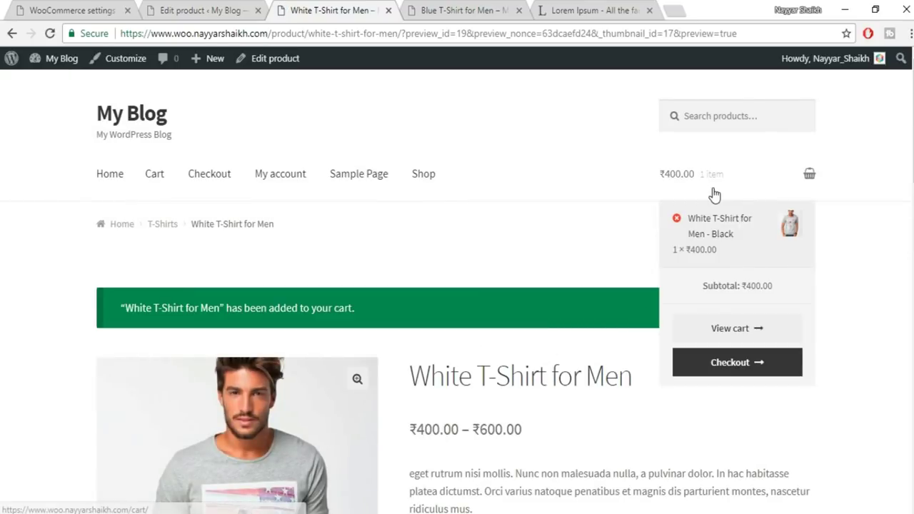
pyautogui.click(709, 245)
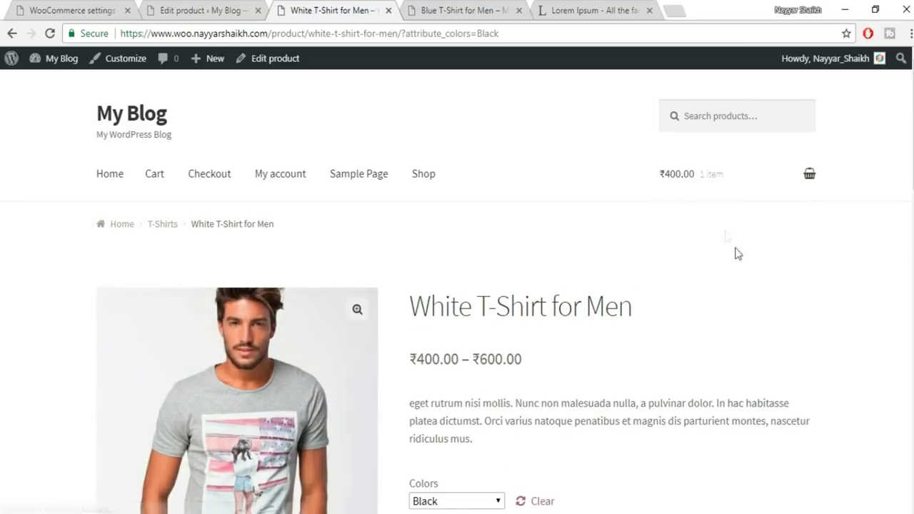
pyautogui.moveTo(669, 182)
pyautogui.click(793, 177)
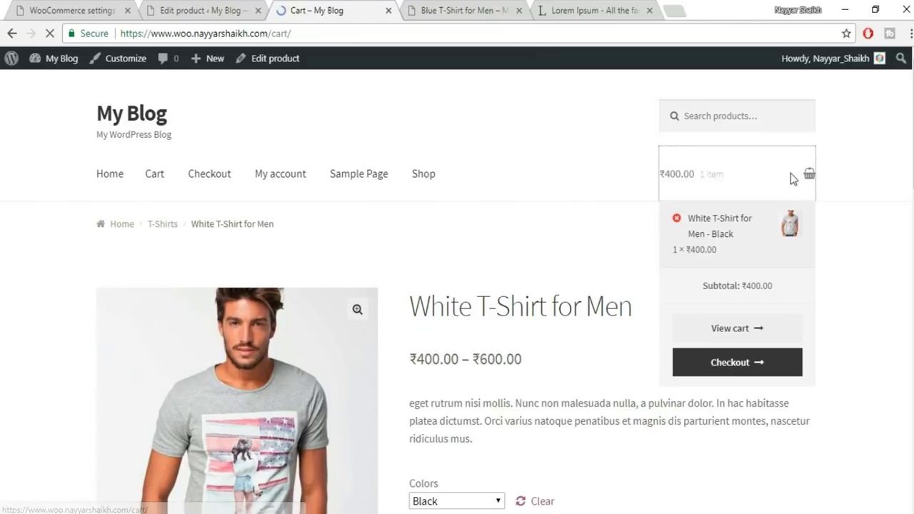
# Step: Examine the cart's "You may be interested in" cross-sell and the shipping options in the cart totals
pyautogui.scroll(-5, 805, 231)
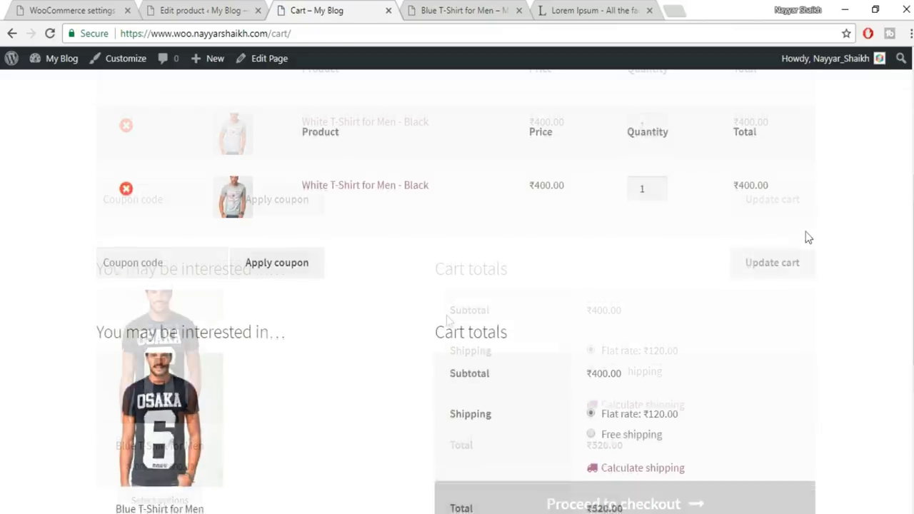
pyautogui.scroll(-1, 235, 300)
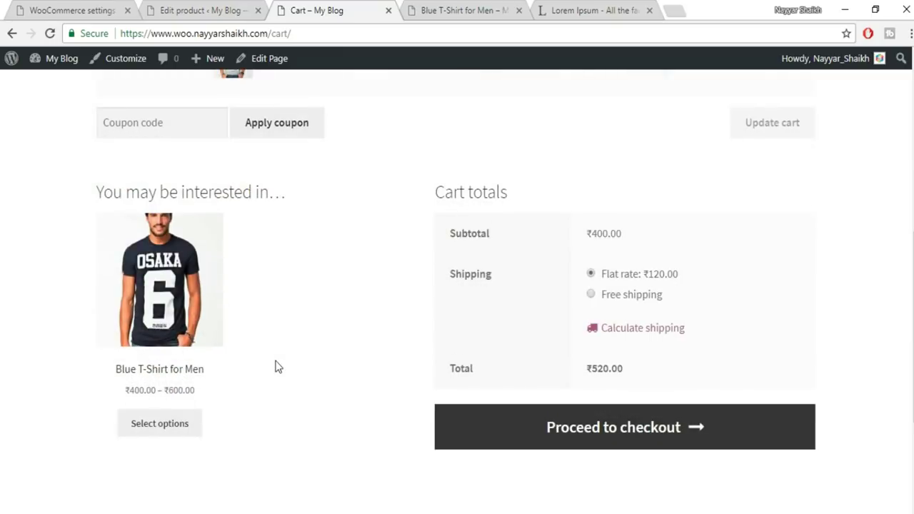
pyautogui.scroll(3, 278, 366)
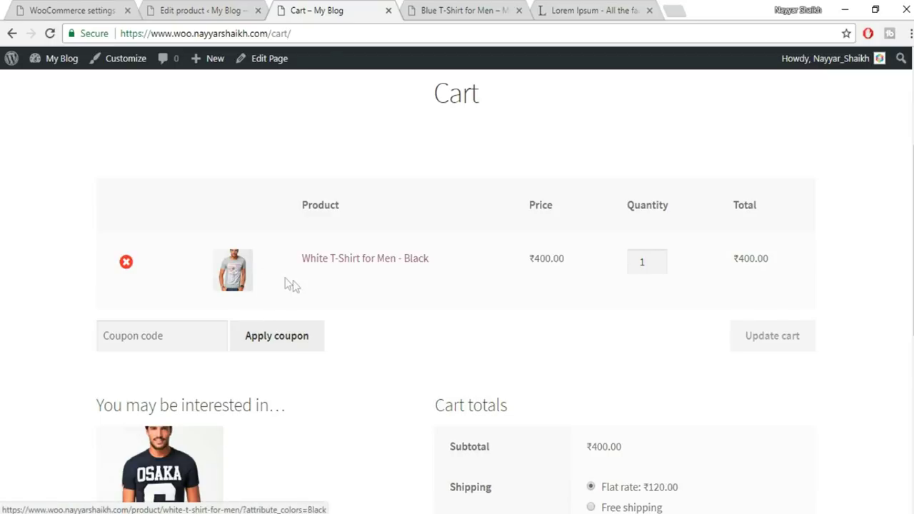
pyautogui.scroll(-3, 284, 284)
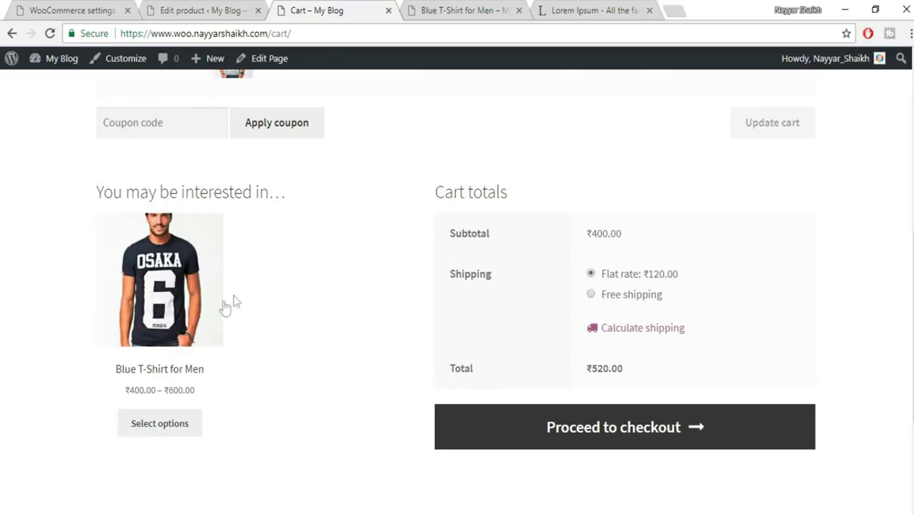
pyautogui.scroll(1, 364, 323)
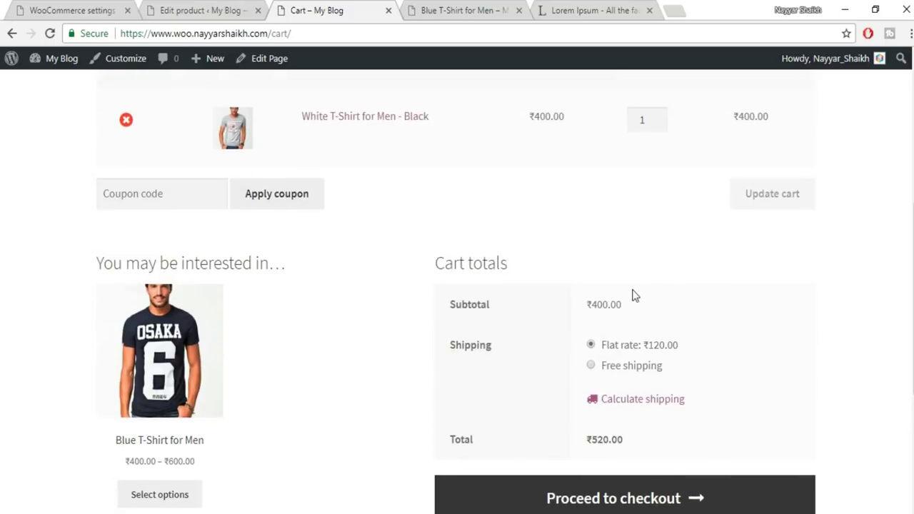
pyautogui.scroll(-1, 634, 295)
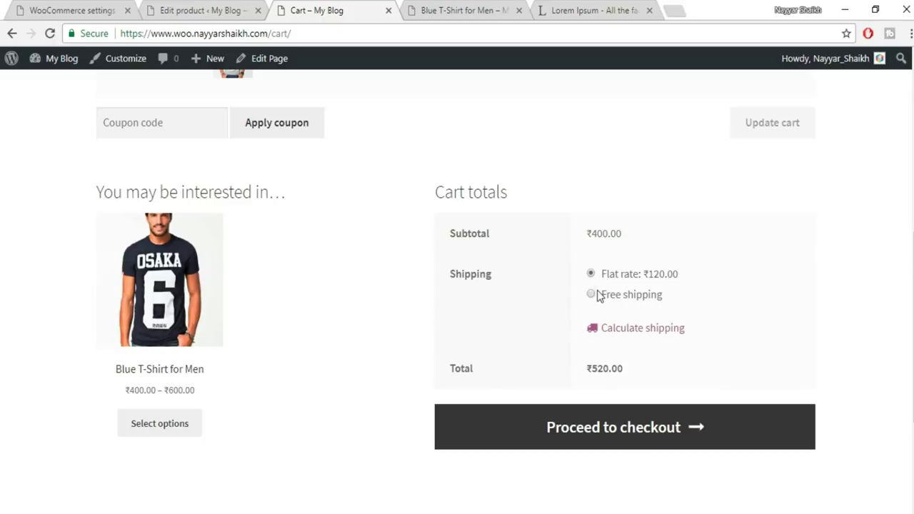
pyautogui.moveTo(678, 274); pyautogui.dragTo(646, 277)
pyautogui.click(659, 282)
pyautogui.scroll(2, 745, 327)
pyautogui.scroll(-2, 704, 336)
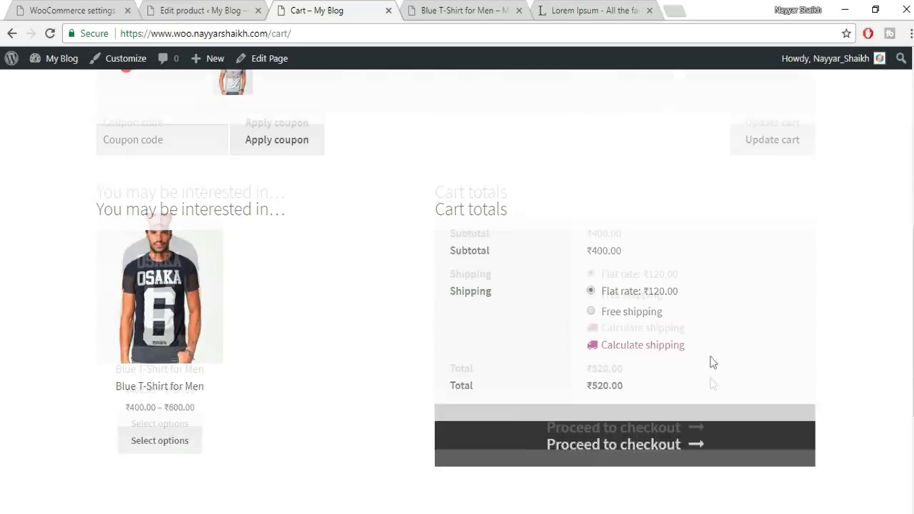
# Step: Calculate shipping for Maharashtra, India, entering the delivery postcode and updating the totals
pyautogui.click(643, 330)
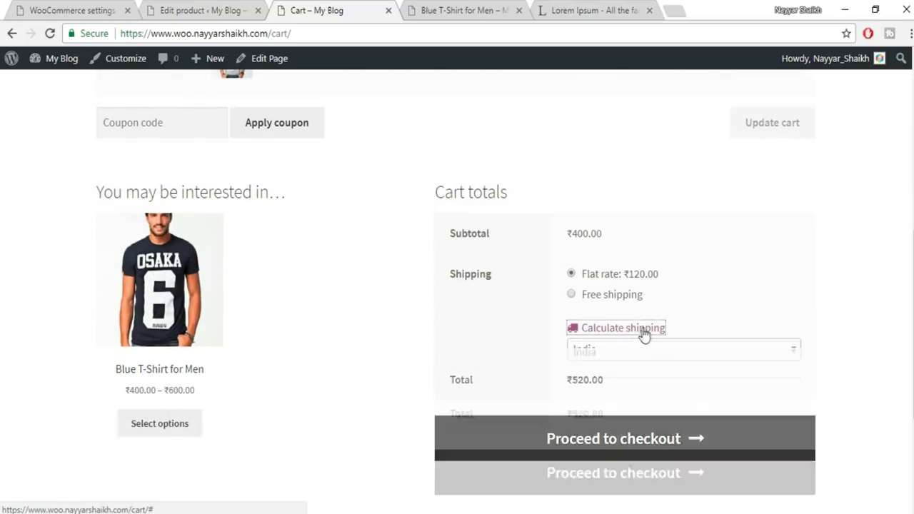
pyautogui.click(639, 299)
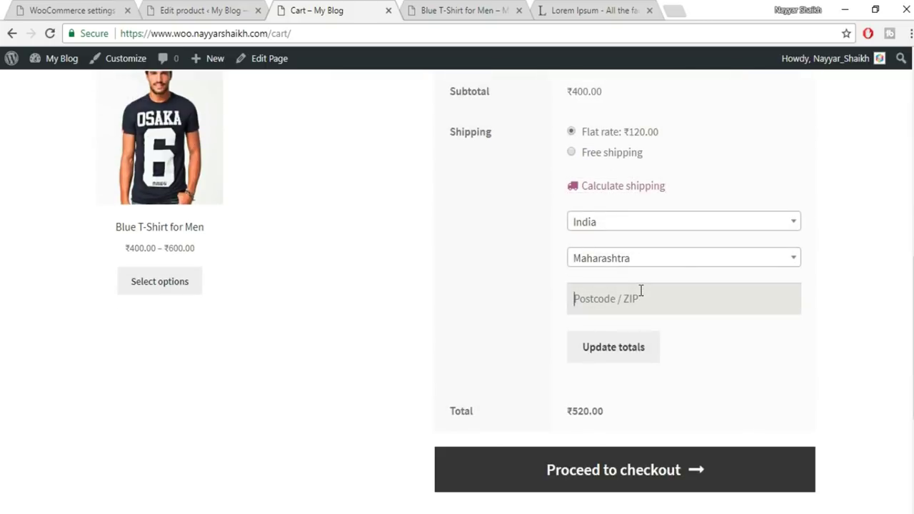
pyautogui.write('400017')
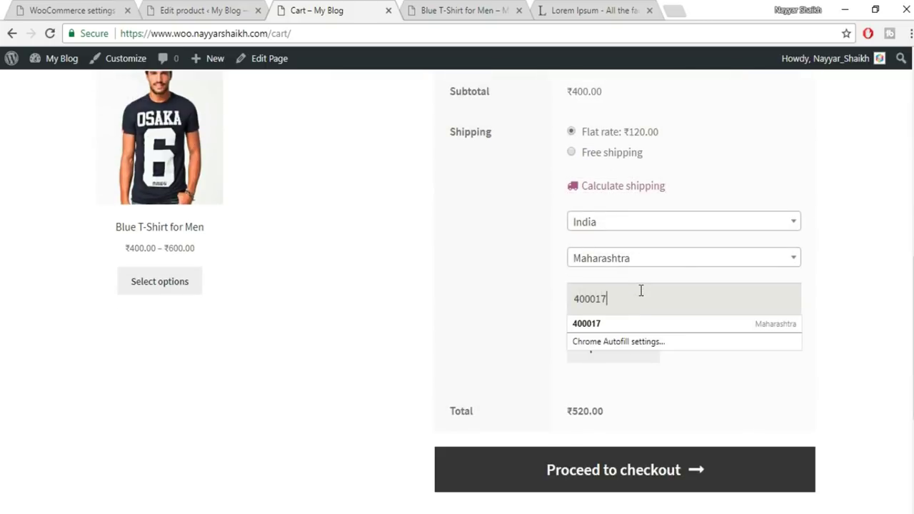
pyautogui.click(621, 359)
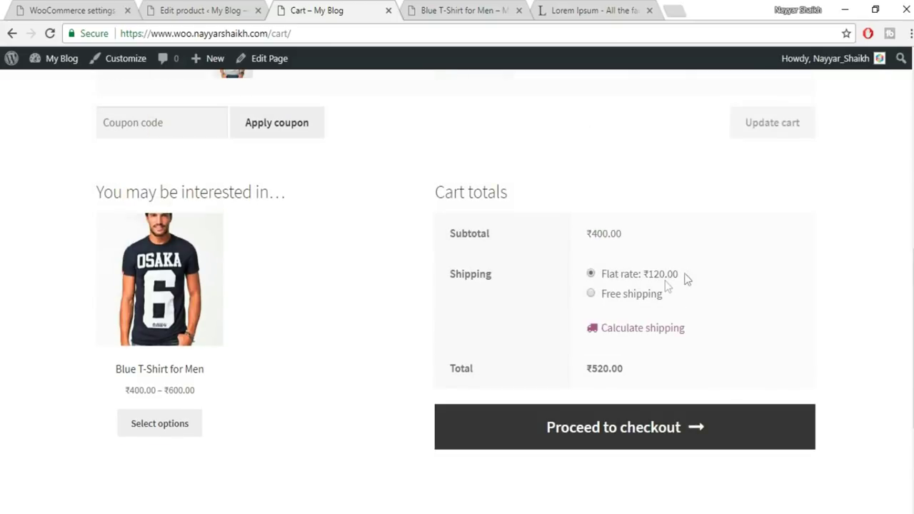
# Step: Switch the cart's shipping method to Free shipping and back to Flat rate
pyautogui.click(610, 296)
pyautogui.click(633, 277)
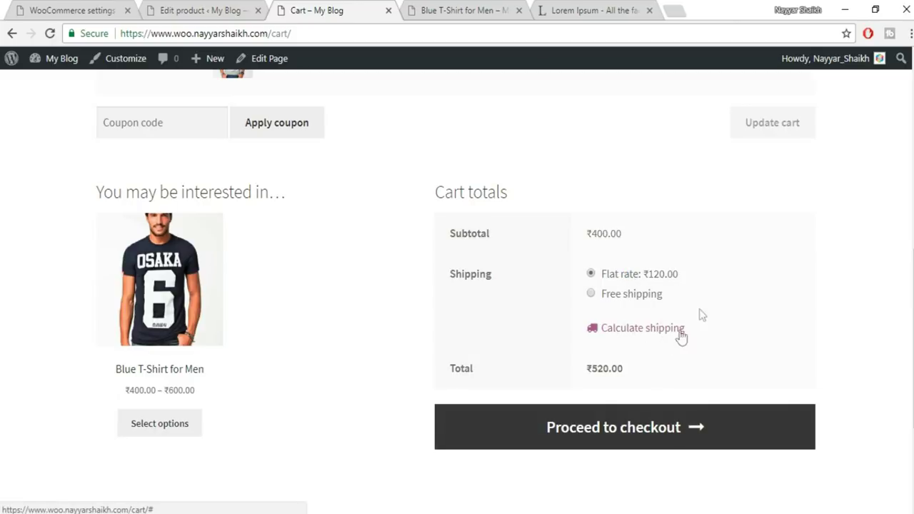
pyautogui.moveTo(678, 275); pyautogui.dragTo(600, 277)
pyautogui.click(707, 280)
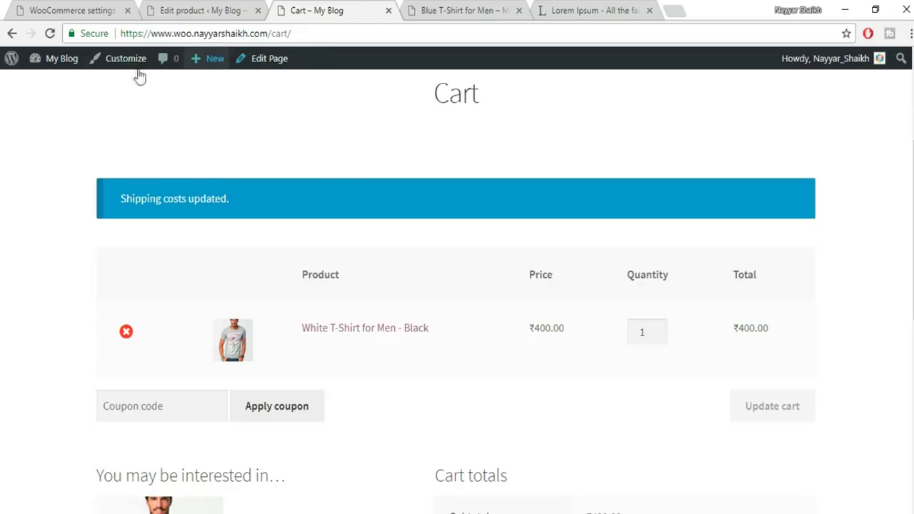
# Step: Close the cart page and duplicate White T-Shirt for Men from the list of all products
pyautogui.click(388, 10)
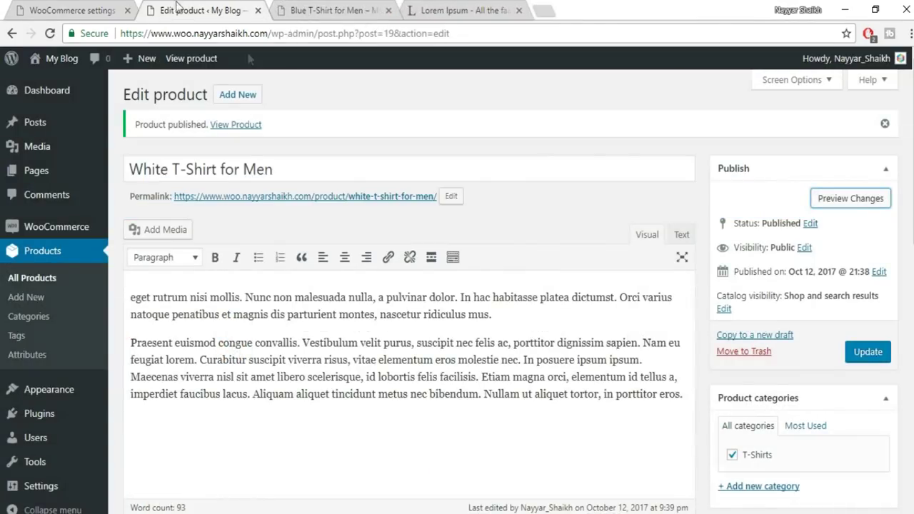
pyautogui.scroll(-5, 332, 306)
pyautogui.click(657, 192)
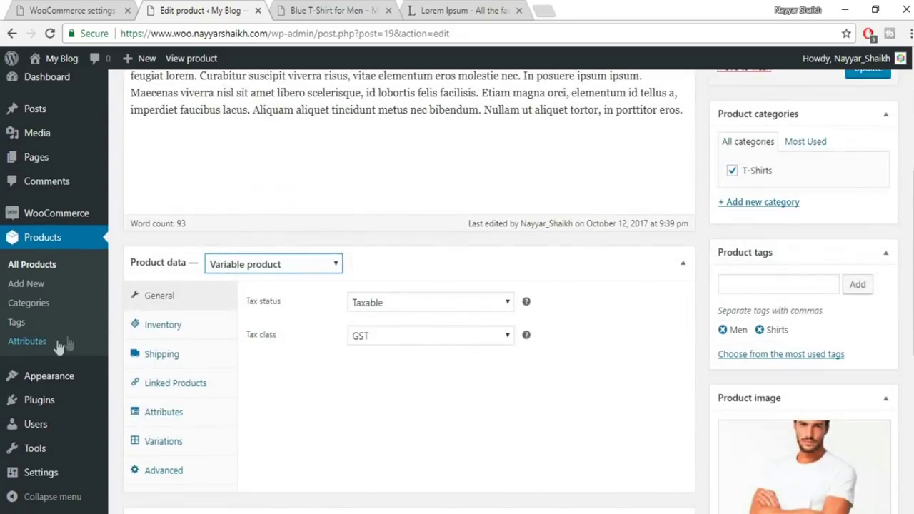
pyautogui.click(32, 264)
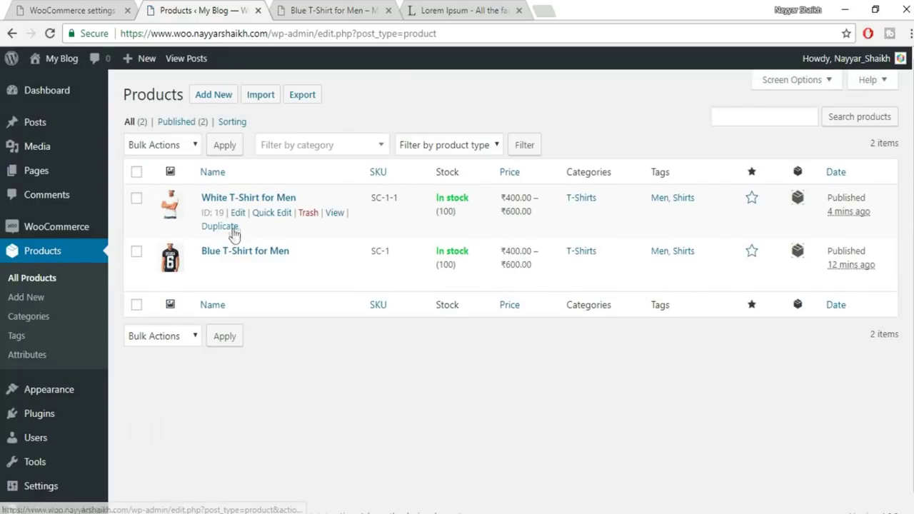
pyautogui.click(225, 229)
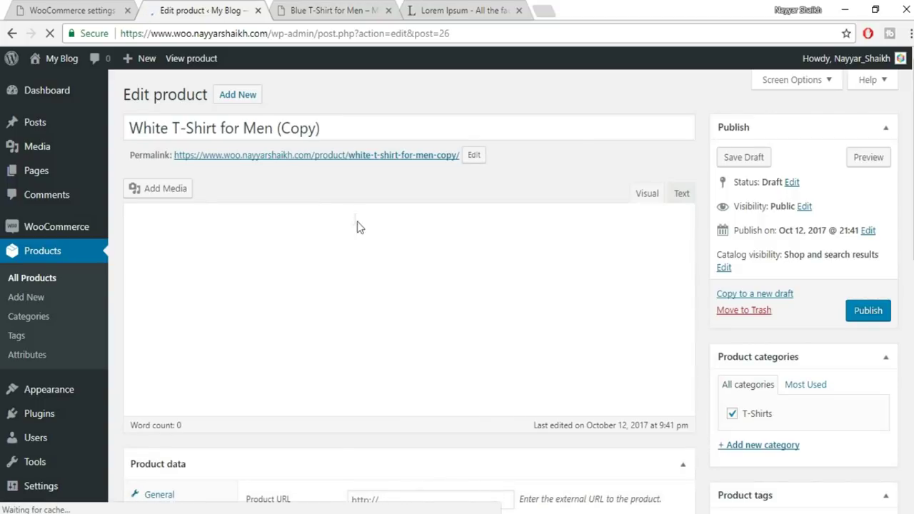
# Step: Rename the duplicated product Grey T-Shirt for Men
pyautogui.moveTo(321, 128); pyautogui.dragTo(278, 133)
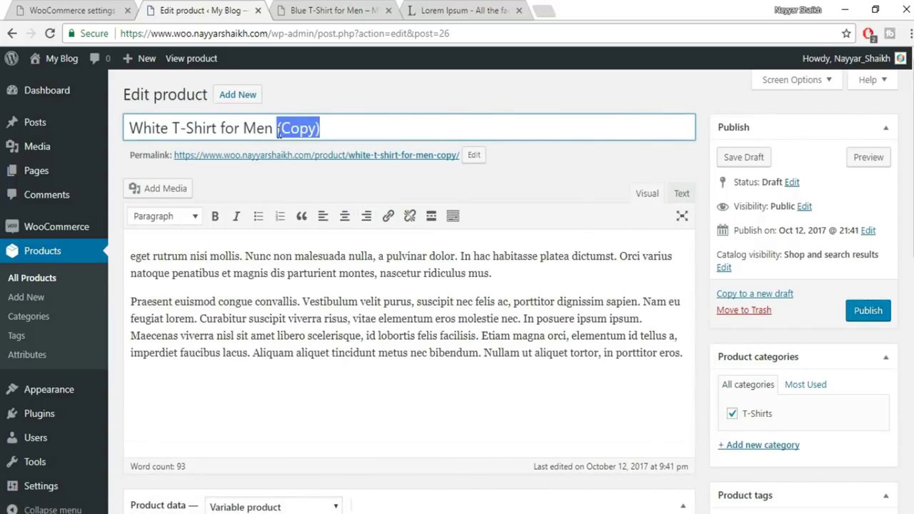
pyautogui.press('BackSpace')
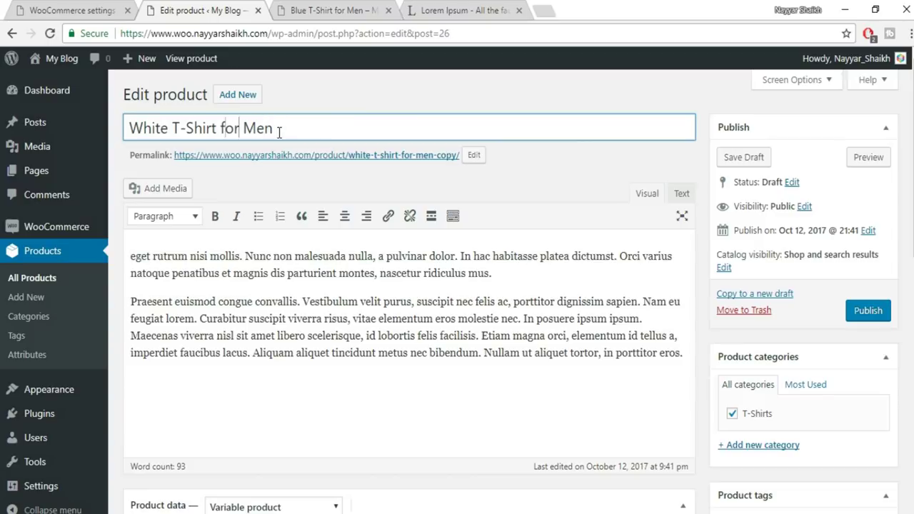
pyautogui.press('BackSpace')
pyautogui.press('BackSpace')
pyautogui.press('BackSpace')
pyautogui.press('BackSpace')
pyautogui.press('BackSpace')
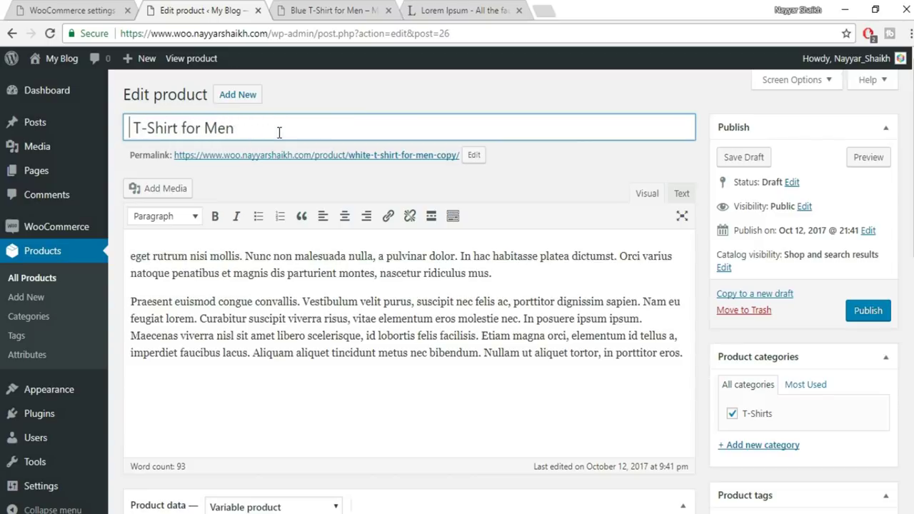
pyautogui.write('Grey')
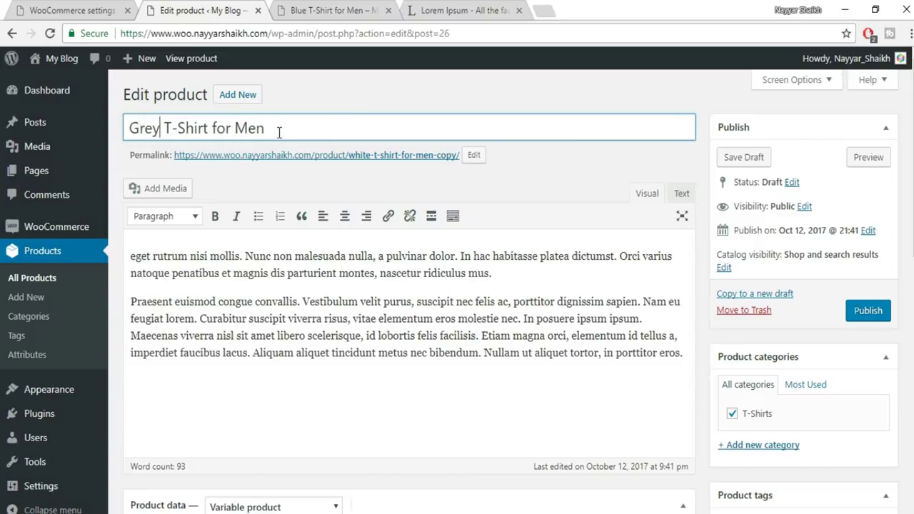
# Step: Change the duplicated product's type to Grouped product
pyautogui.scroll(-1, 720, 304)
pyautogui.scroll(-5, 714, 303)
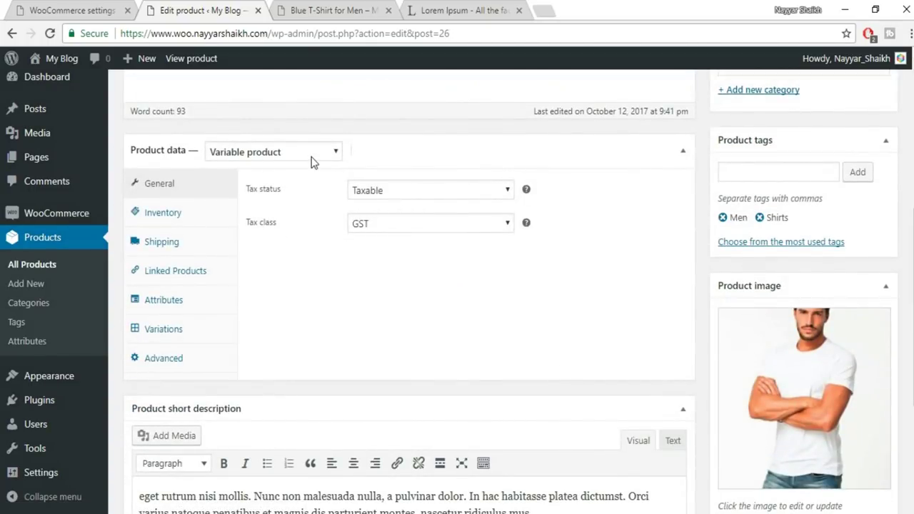
pyautogui.click(312, 160)
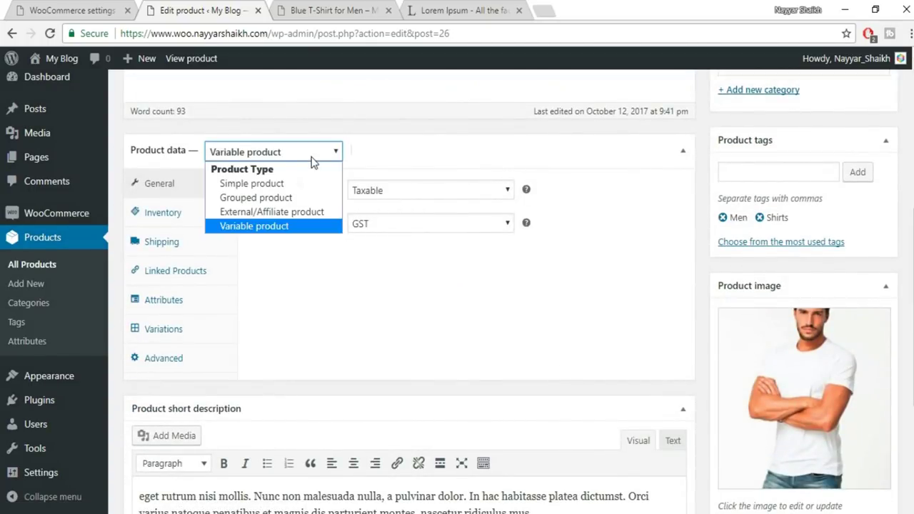
pyautogui.click(290, 202)
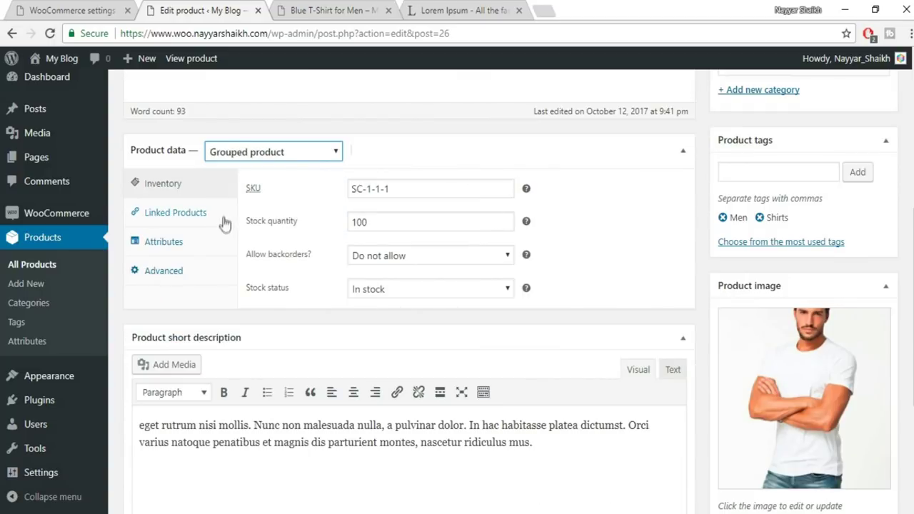
# Step: Rename the product T-Shirt Combo and clear its SKU
pyautogui.scroll(5, 633, 245)
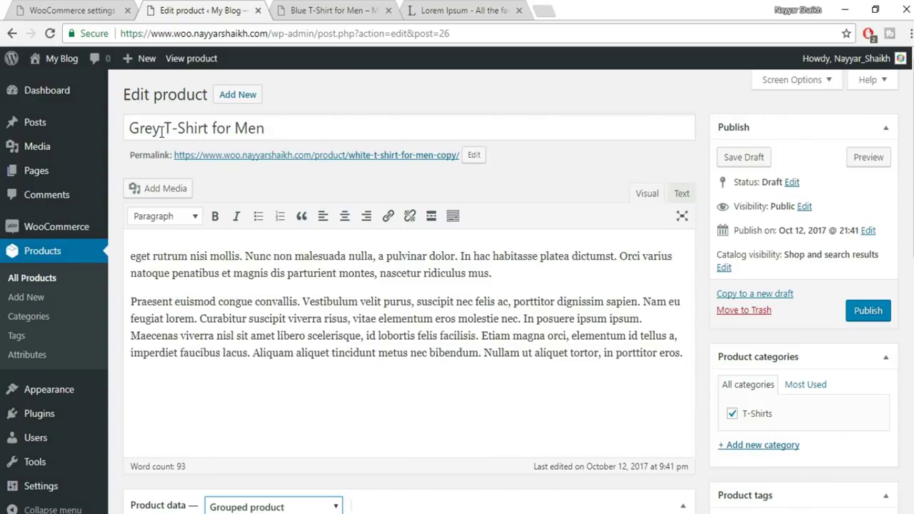
pyautogui.moveTo(166, 128); pyautogui.dragTo(258, 128)
pyautogui.hotkey('ctrl', 'a')
pyautogui.write('T')
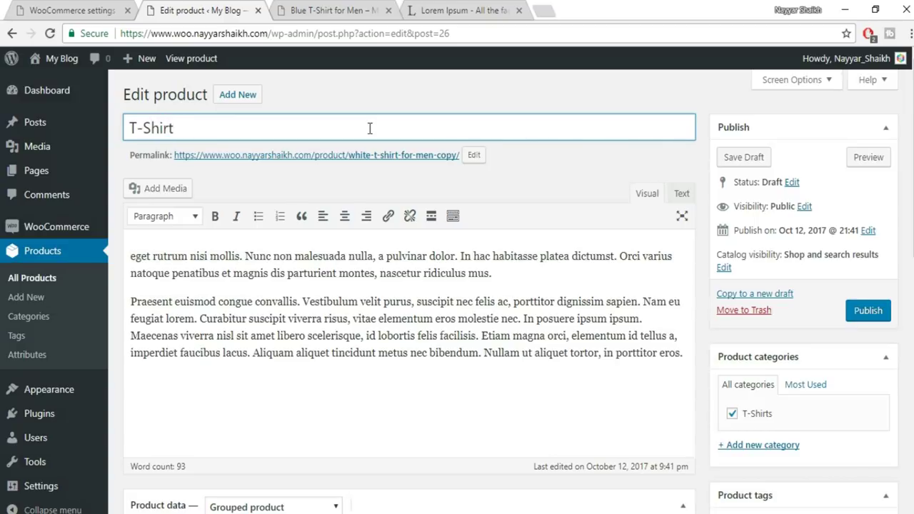
pyautogui.write('-Shirt COmbo')
pyautogui.scroll(-5, 605, 236)
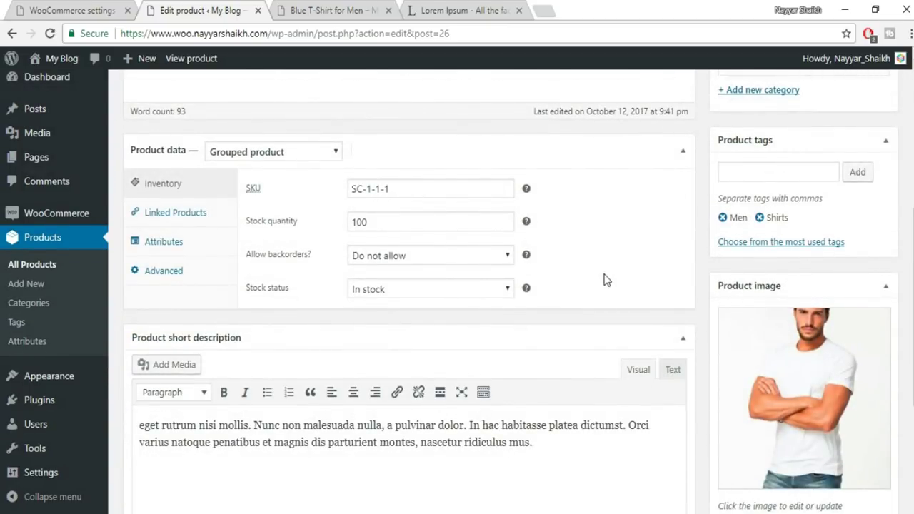
pyautogui.moveTo(419, 189); pyautogui.dragTo(326, 206)
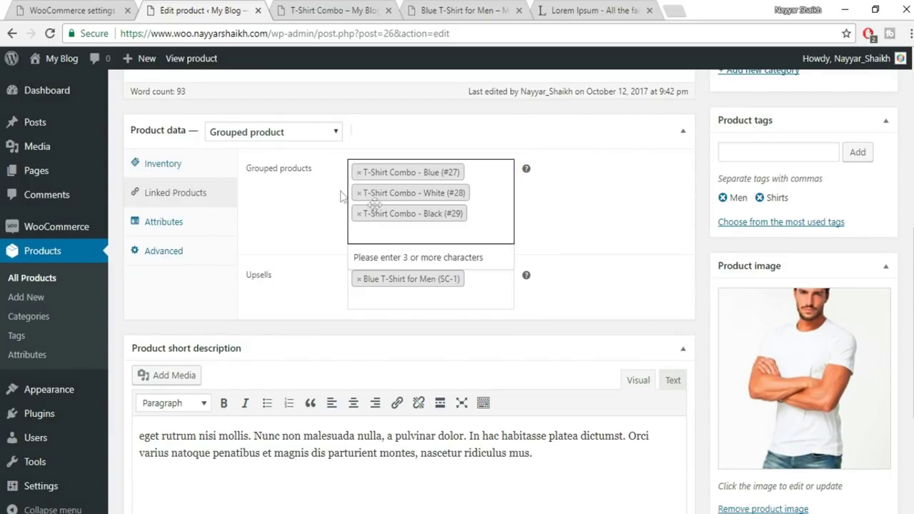
# Step: Remove the Blue, White and Black T-Shirt Combo entries from the grouped products, and Blue T-Shirt for Men from the upsells
pyautogui.click(359, 214)
pyautogui.click(359, 193)
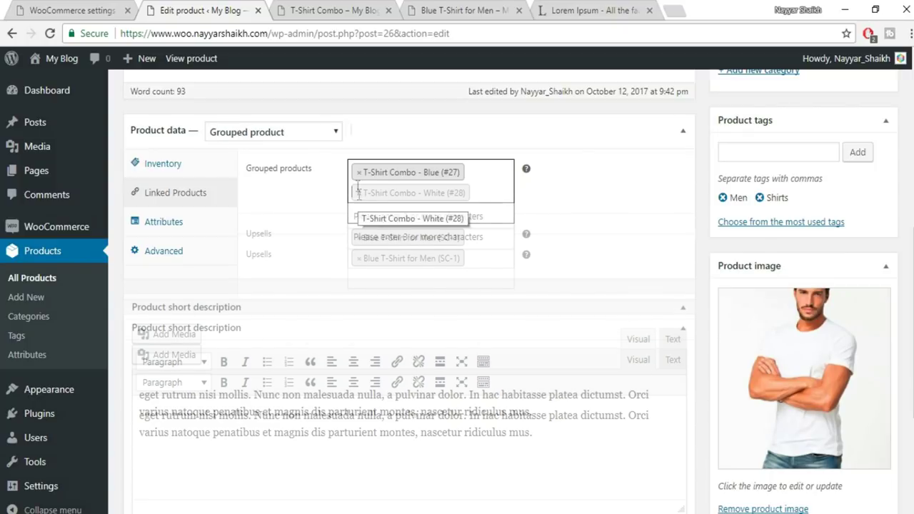
pyautogui.click(360, 172)
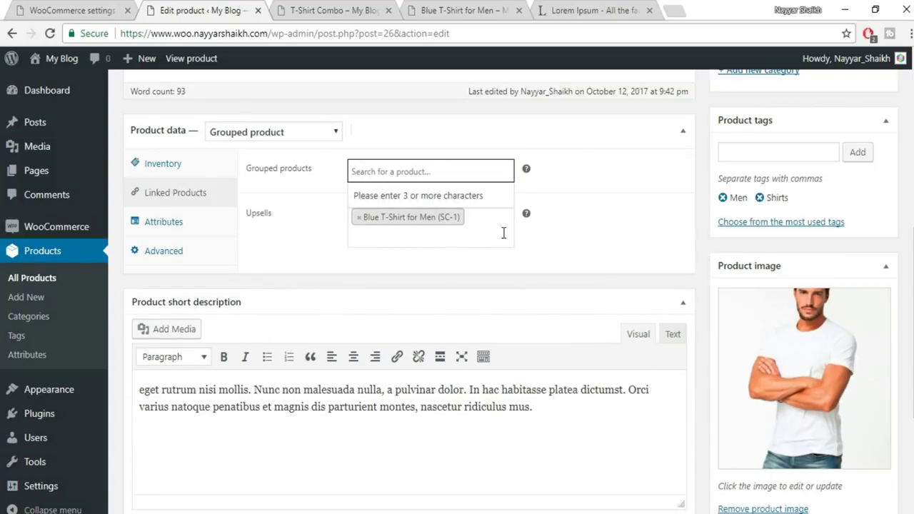
pyautogui.click(359, 222)
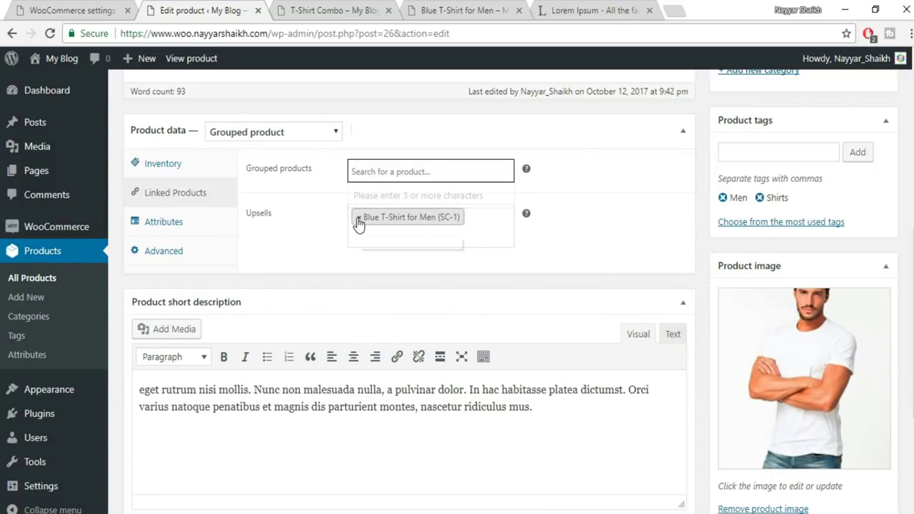
pyautogui.click(264, 248)
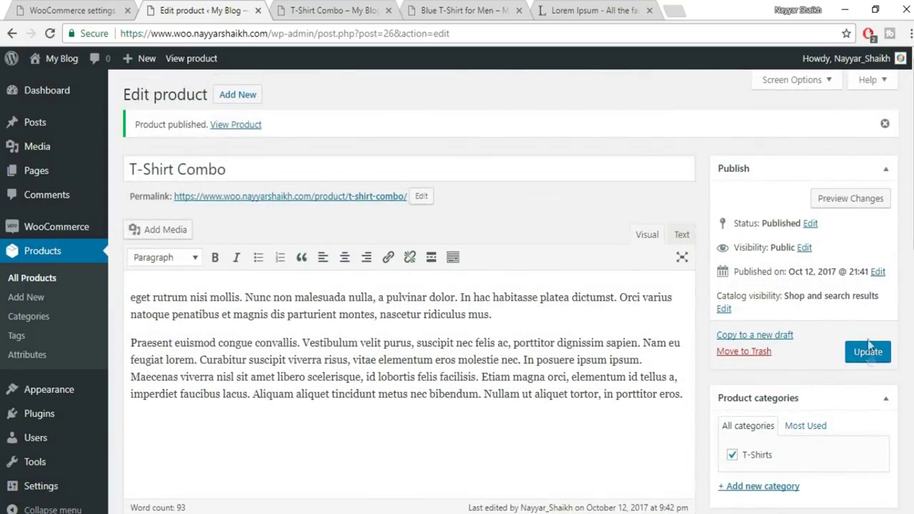
# Step: Update the T-Shirt Combo product, close its old storefront page and preview the changes
pyautogui.click(868, 352)
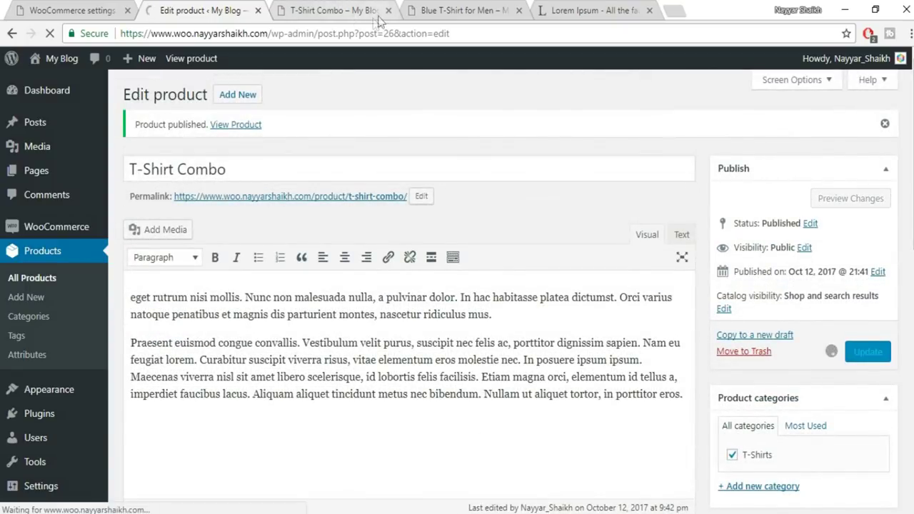
pyautogui.click(388, 10)
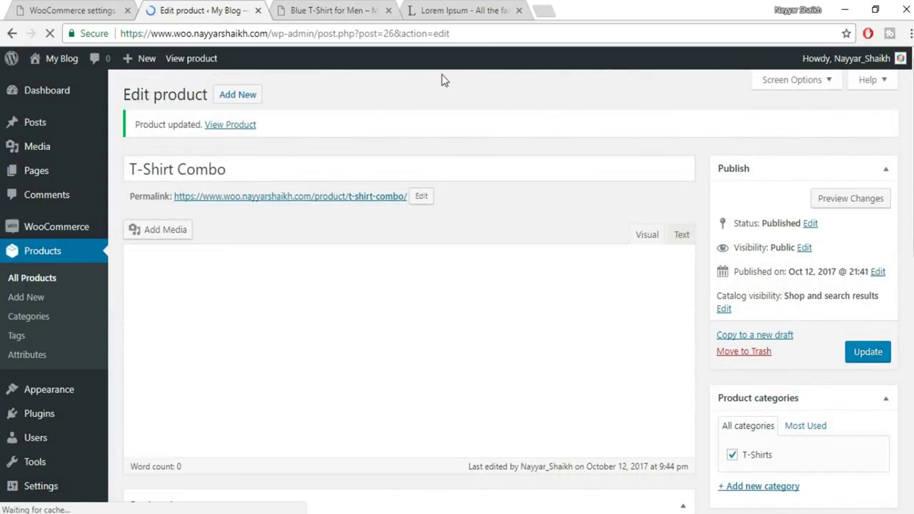
pyautogui.click(849, 206)
pyautogui.scroll(-3, 816, 307)
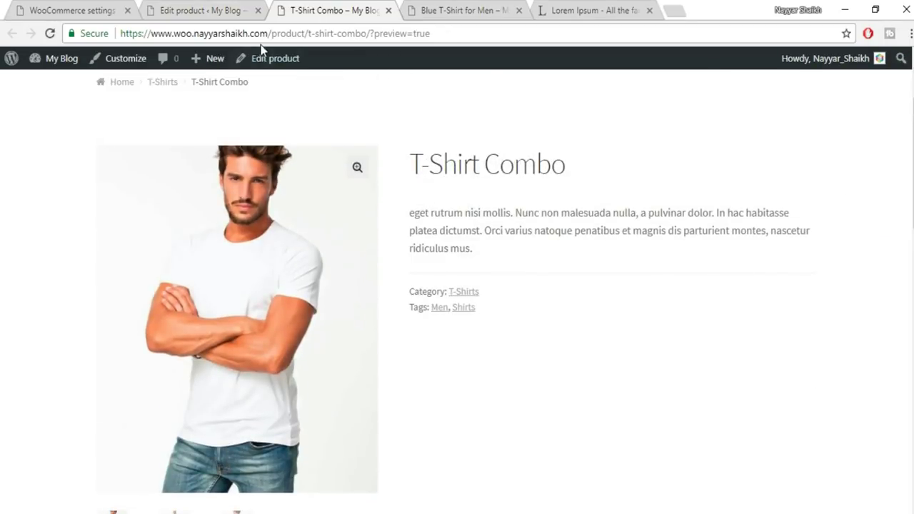
# Step: Duplicate Blue T-Shirt for Men from the list of all products and rename the copy Blue T-Shirt for Men Simple
pyautogui.click(187, 7)
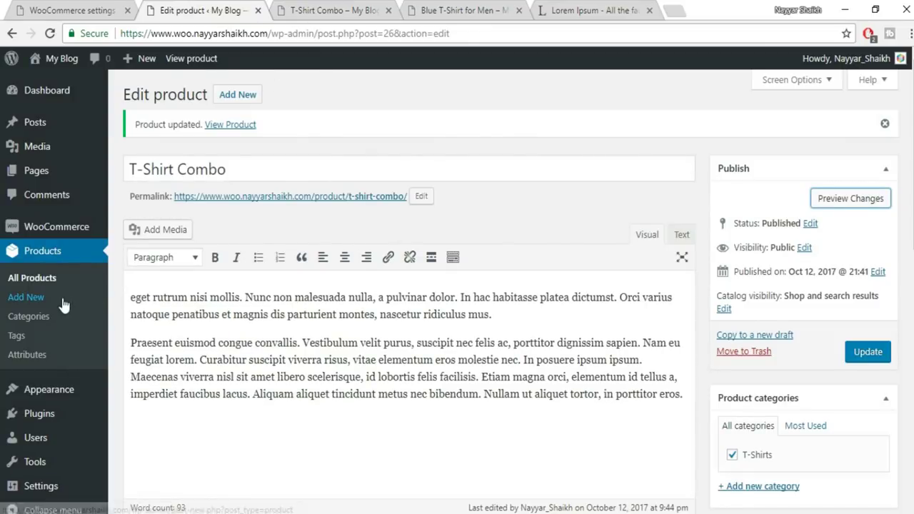
pyautogui.click(33, 283)
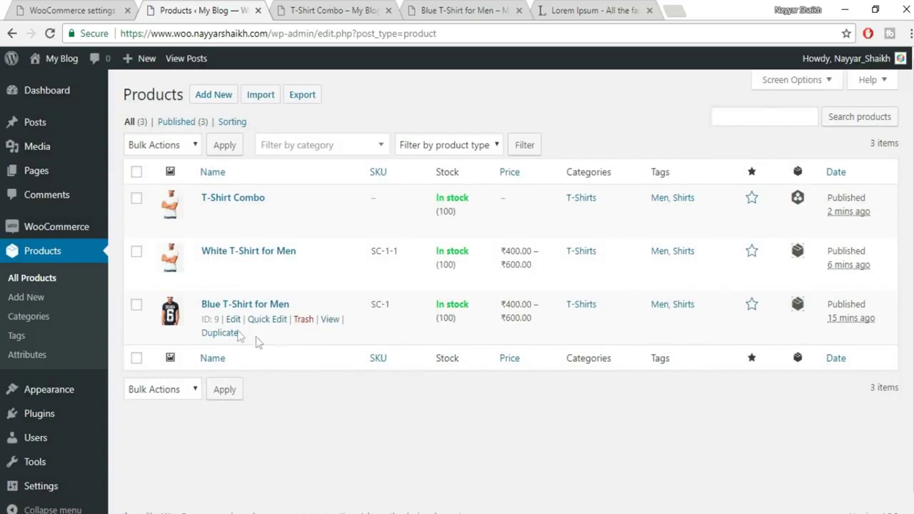
pyautogui.click(227, 334)
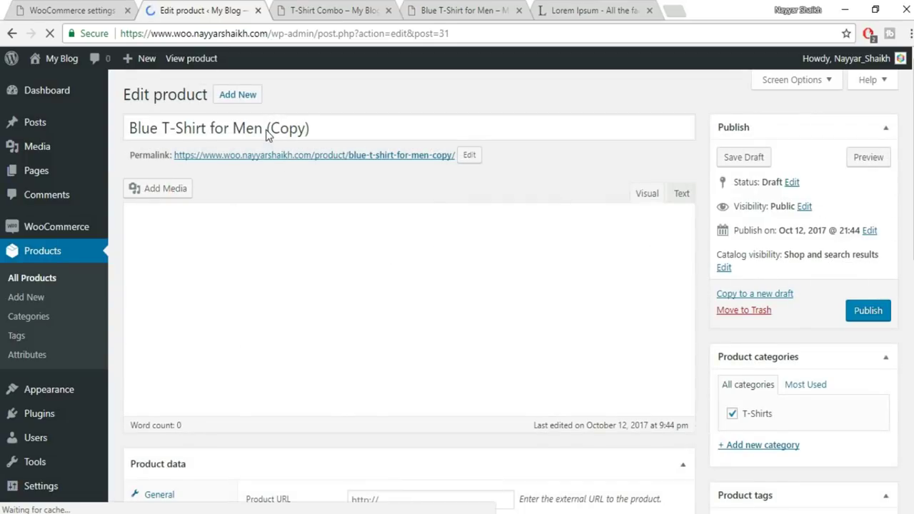
pyautogui.moveTo(363, 128); pyautogui.dragTo(266, 129)
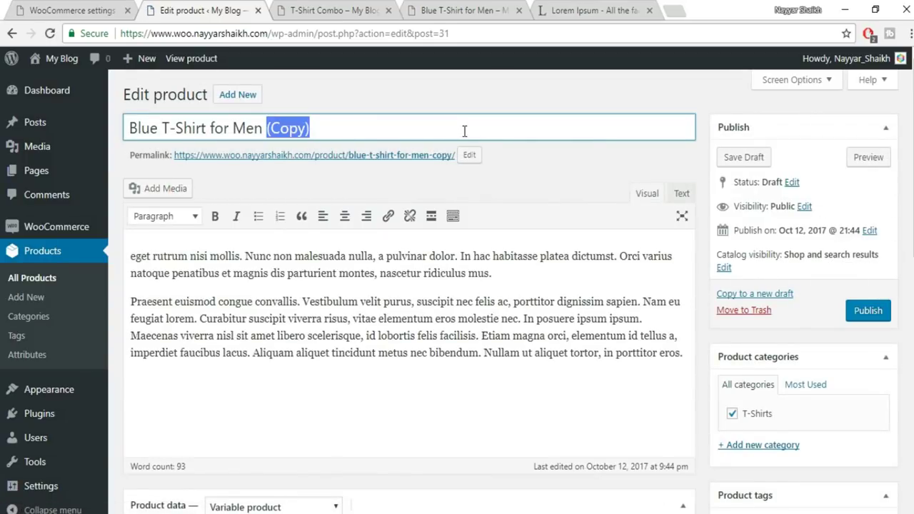
pyautogui.write('Simple')
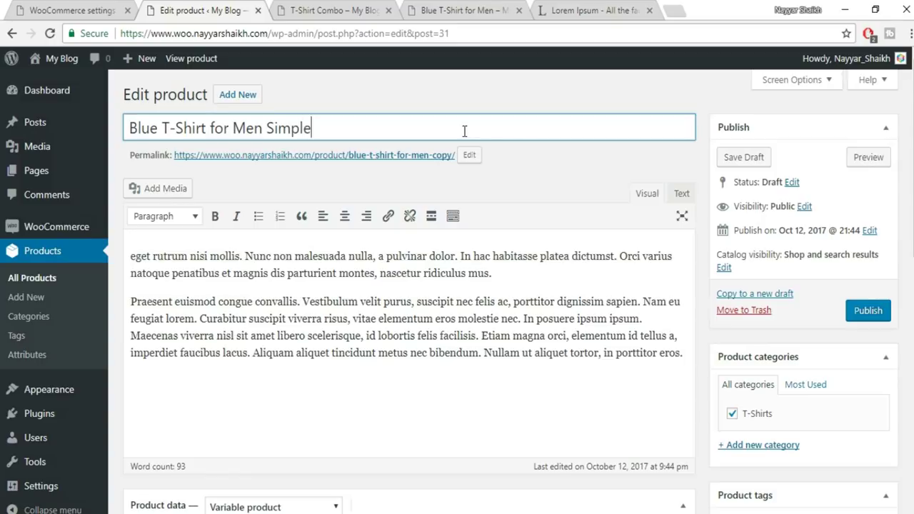
# Step: Change the product type of Blue T-Shirt for Men Simple to Simple product
pyautogui.scroll(-6, 484, 165)
pyautogui.scroll(2, 484, 165)
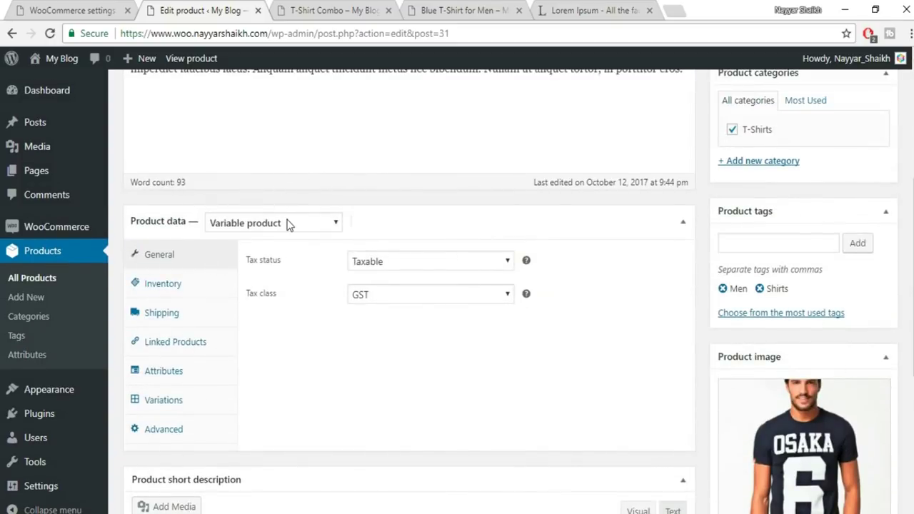
pyautogui.click(288, 223)
pyautogui.click(277, 255)
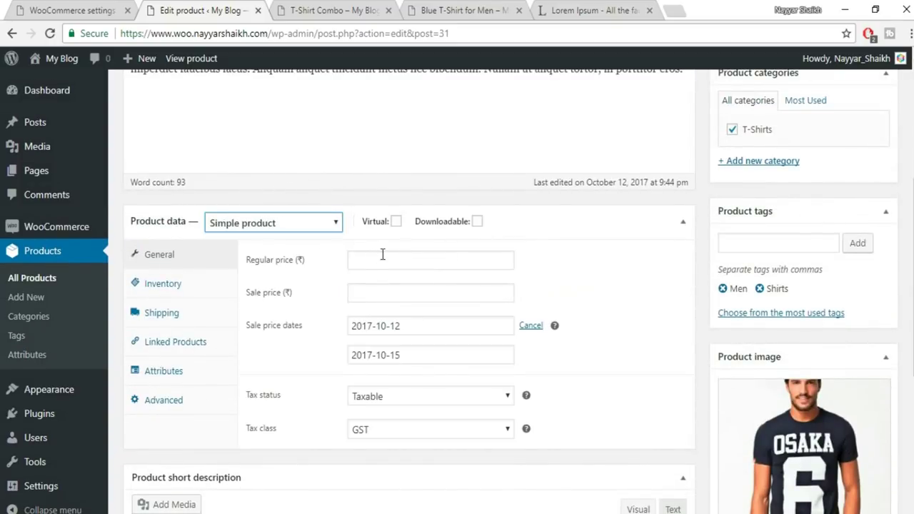
# Step: Set the simple product's regular price to 600 and cancel its sale price dates
pyautogui.click(404, 259)
pyautogui.write('600')
pyautogui.click(565, 253)
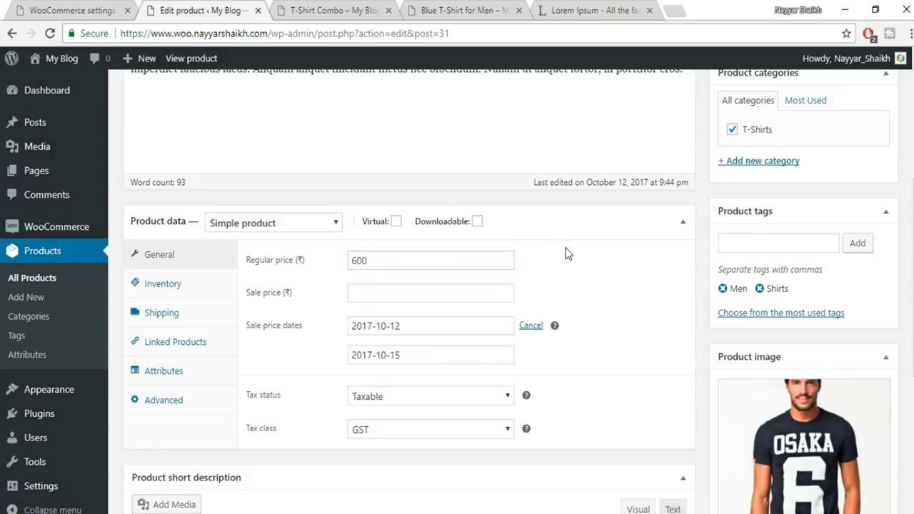
pyautogui.click(530, 329)
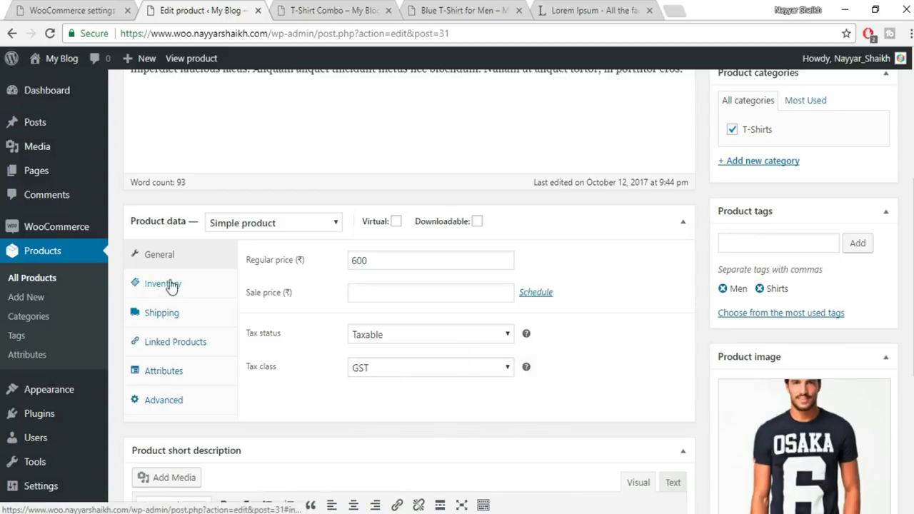
# Step: Go through the inventory, shipping and linked product settings, and remove the Colors attribute from the simple product
pyautogui.click(172, 286)
pyautogui.click(168, 316)
pyautogui.click(173, 343)
pyautogui.click(167, 372)
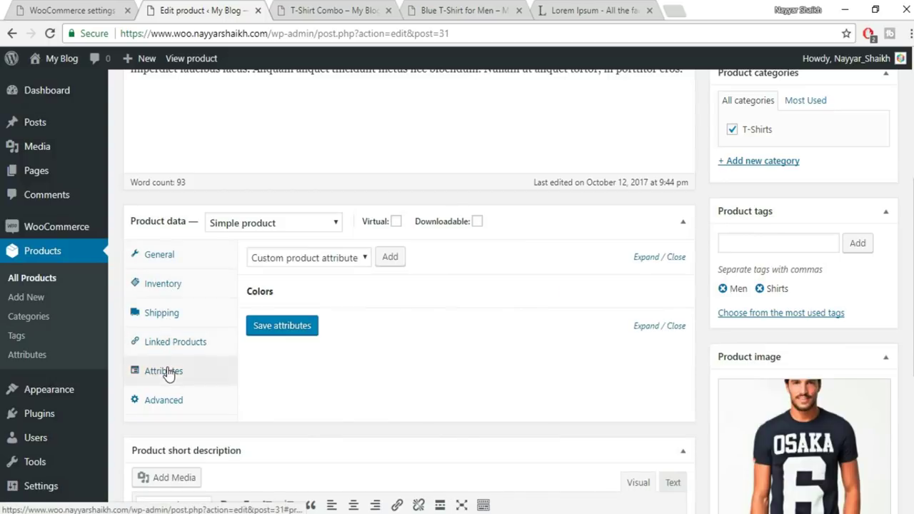
pyautogui.moveTo(647, 293)
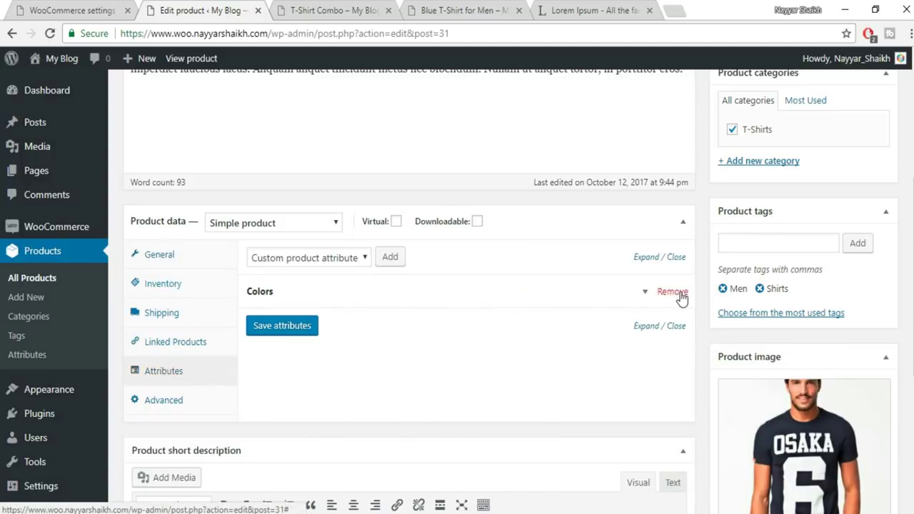
pyautogui.click(671, 293)
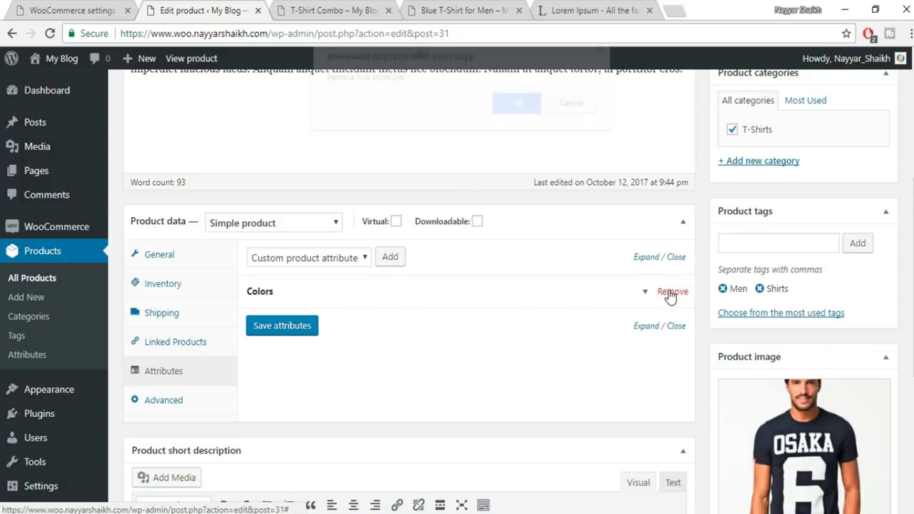
pyautogui.click(510, 108)
# Step: Publish Blue T-Shirt for Men Simple
pyautogui.scroll(-1, 267, 352)
pyautogui.scroll(-4, 267, 352)
pyautogui.scroll(7, 266, 352)
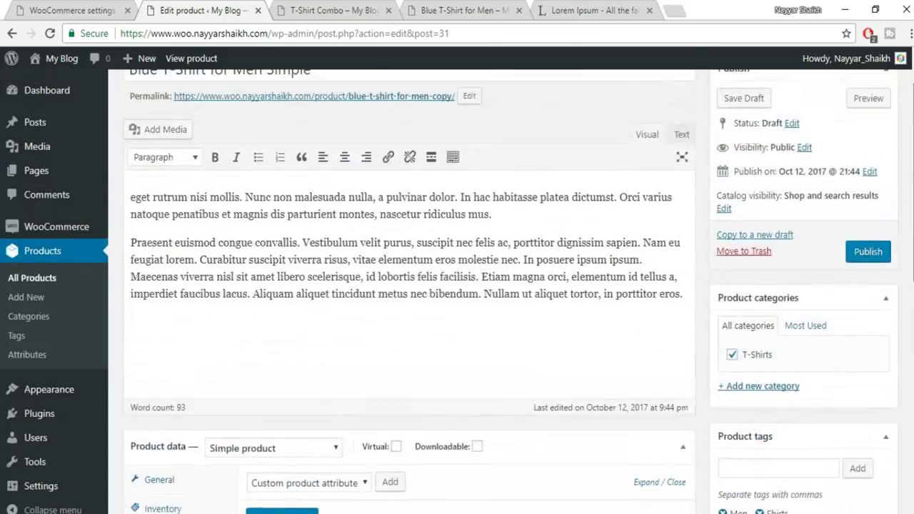
pyautogui.click(874, 290)
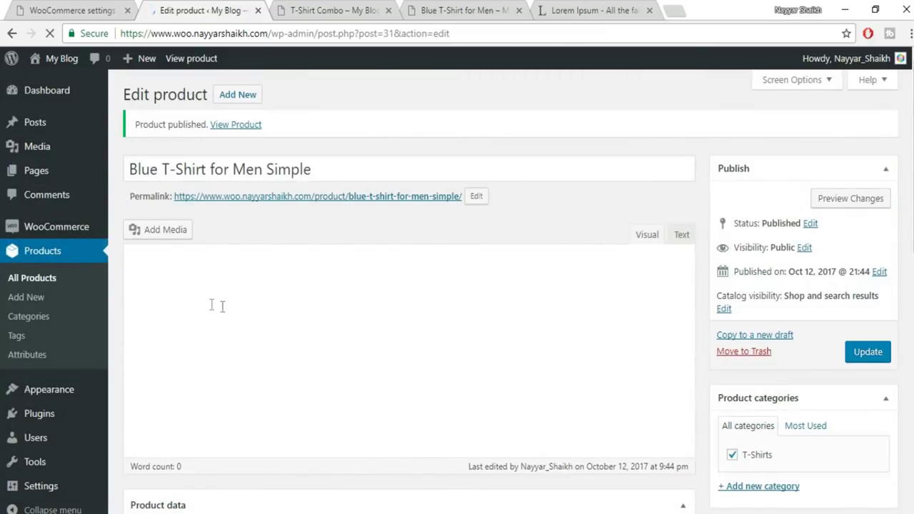
# Step: Duplicate Blue T-Shirt for Men Simple from the list of all products
pyautogui.click(37, 284)
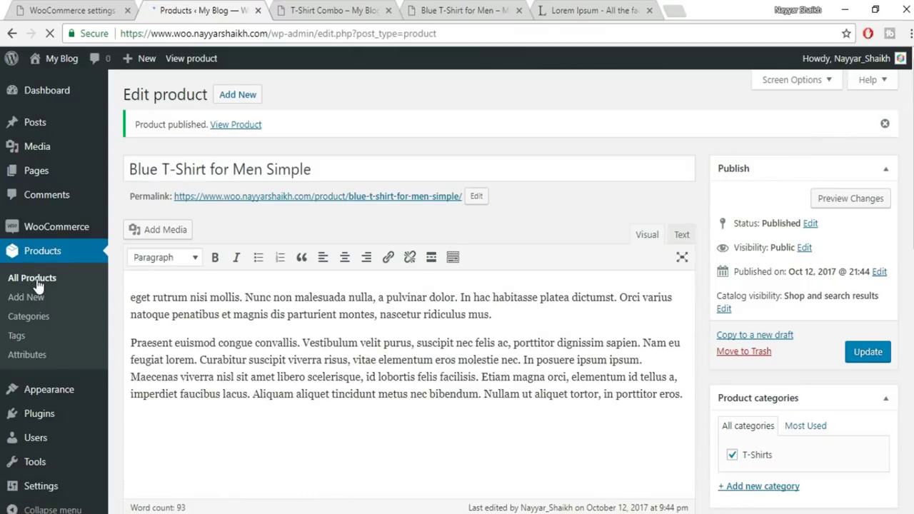
pyautogui.moveTo(286, 227)
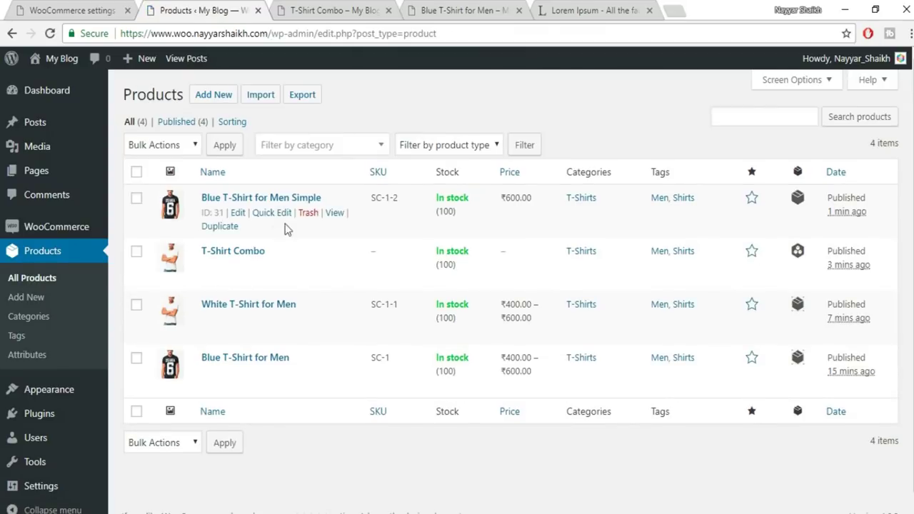
pyautogui.click(230, 227)
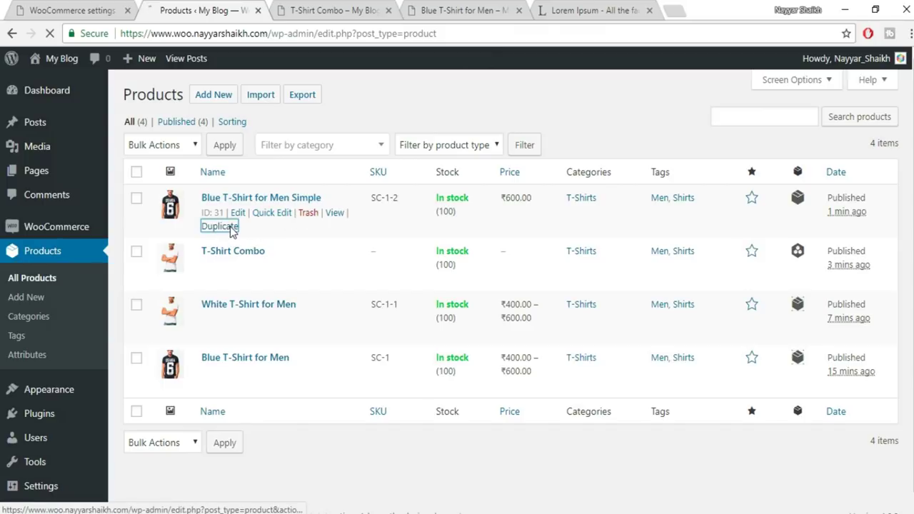
# Step: Rename the duplicated product to Grey T-Shirt for Men Simple
pyautogui.moveTo(358, 128); pyautogui.dragTo(311, 134)
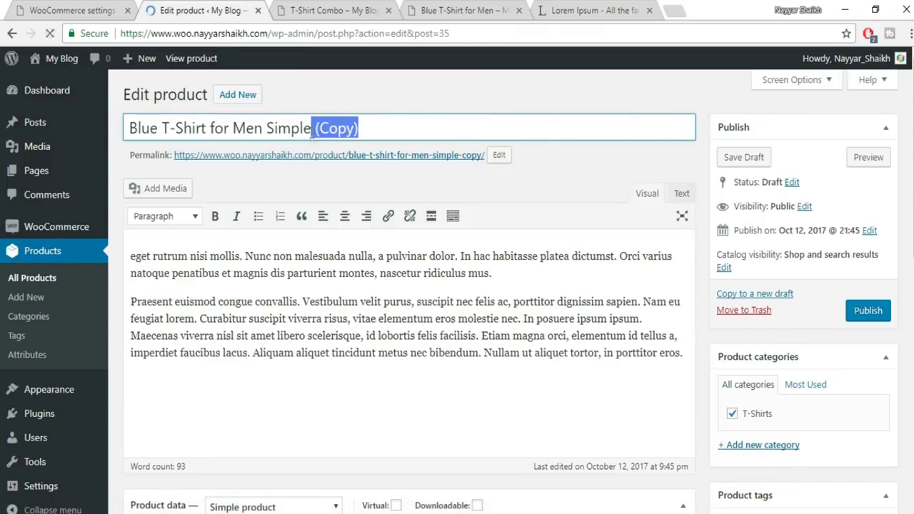
pyautogui.press('BackSpace')
pyautogui.moveTo(158, 130); pyautogui.dragTo(82, 123)
pyautogui.write('Grey')
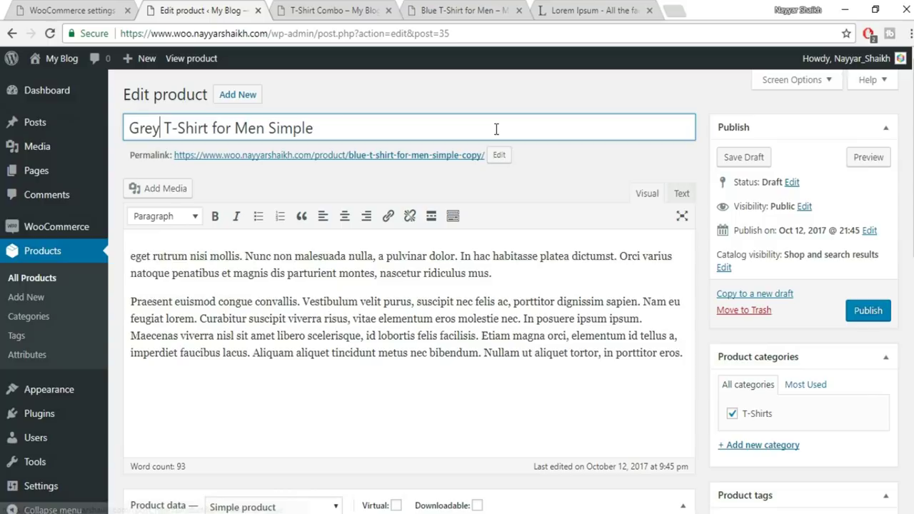
# Step: Replace the product image with the grey T-shirt photo 5.jpeg from the media library and publish the product
pyautogui.scroll(-7, 628, 193)
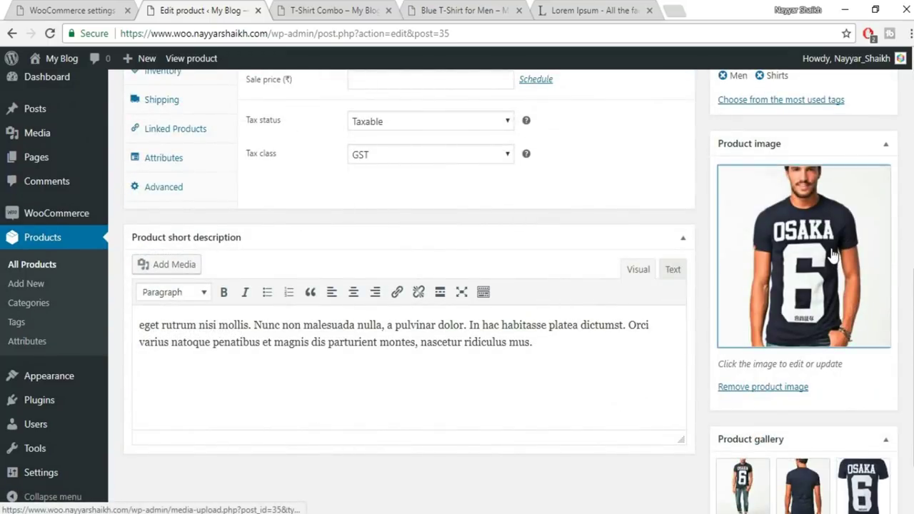
pyautogui.click(833, 255)
pyautogui.click(264, 214)
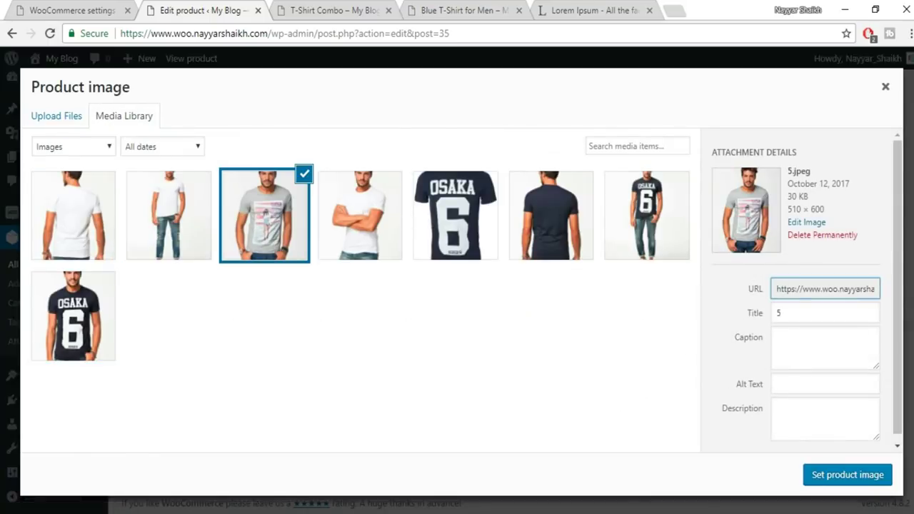
pyautogui.click(847, 474)
pyautogui.scroll(7, 885, 312)
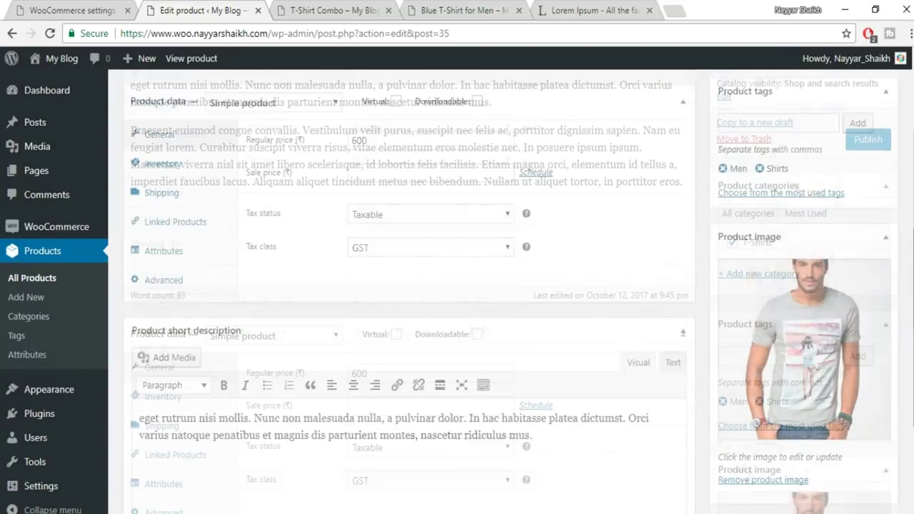
pyautogui.click(867, 270)
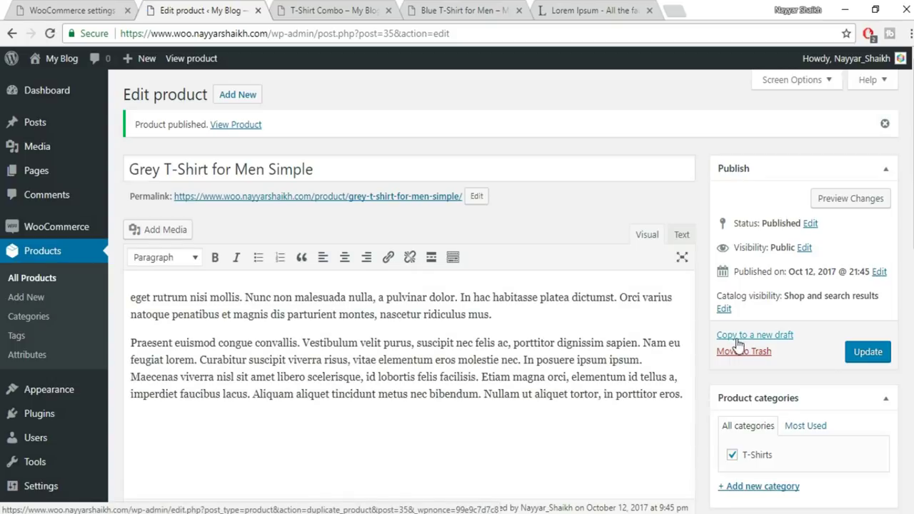
# Step: Open T-Shirt Combo for editing from the list of all products and add Blue T-Shirt for Men Simple to its grouped products
pyautogui.click(39, 281)
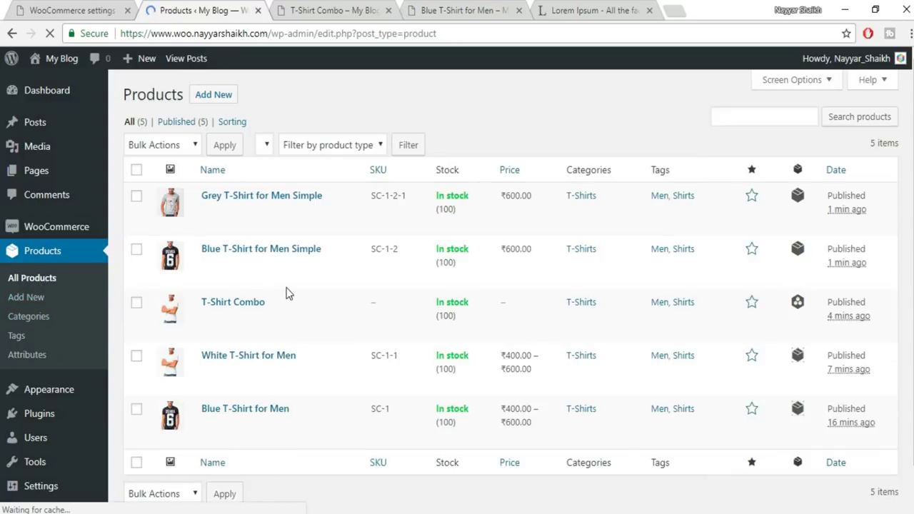
pyautogui.moveTo(236, 325)
pyautogui.click(237, 321)
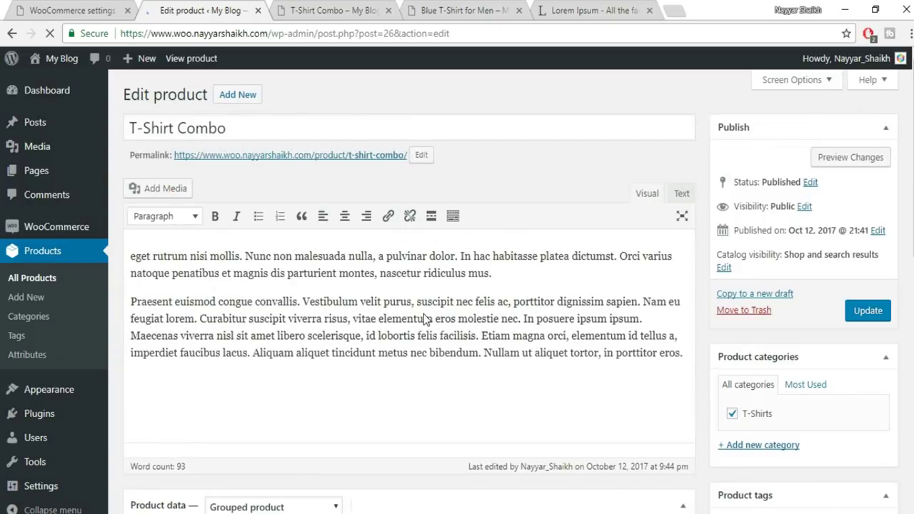
pyautogui.scroll(-3, 424, 313)
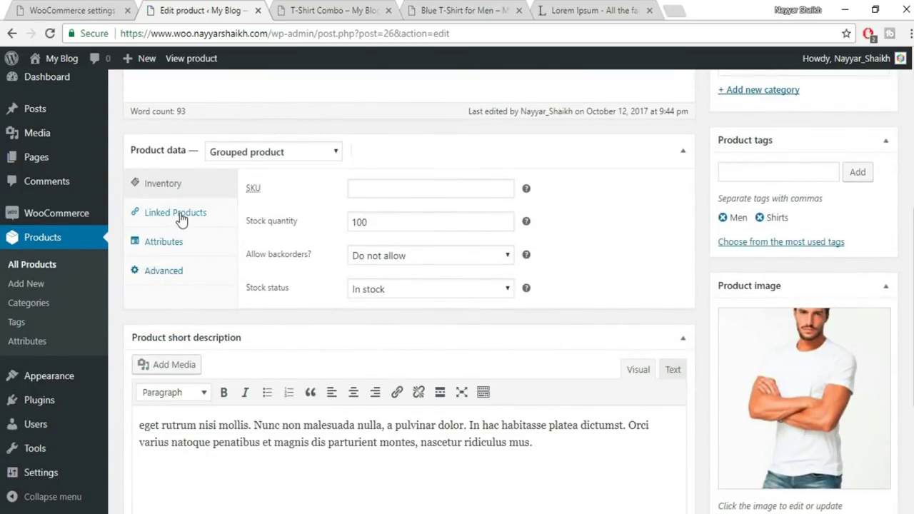
pyautogui.click(187, 213)
pyautogui.click(413, 193)
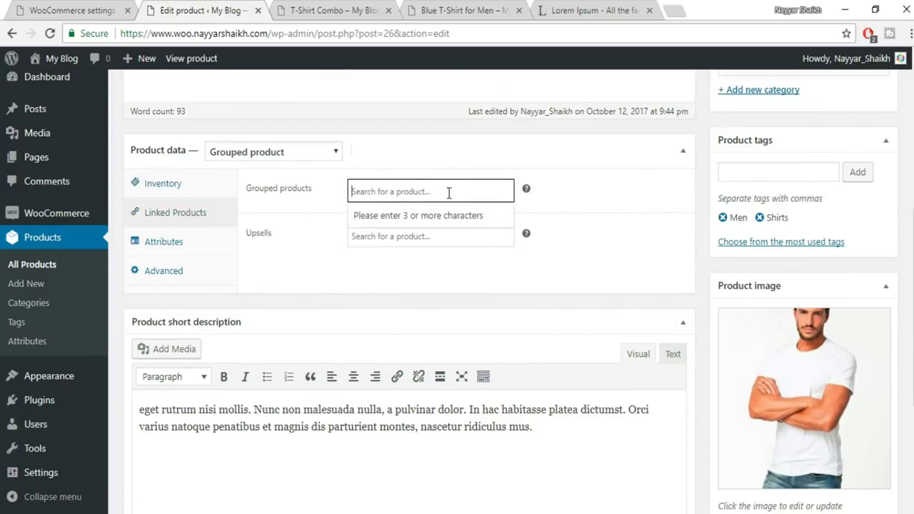
pyautogui.write('mpl')
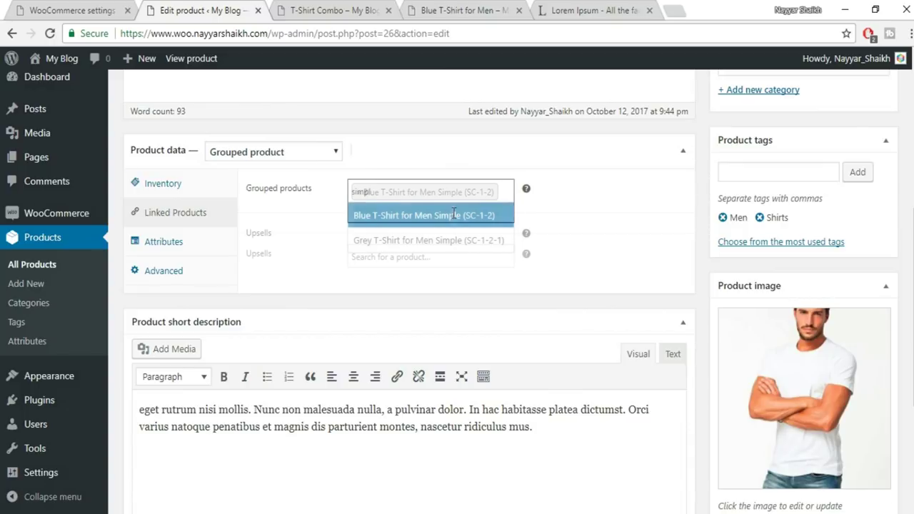
pyautogui.click(453, 216)
# Step: Add Grey T-Shirt for Men Simple to the grouped products and update T-Shirt Combo
pyautogui.write('simpl')
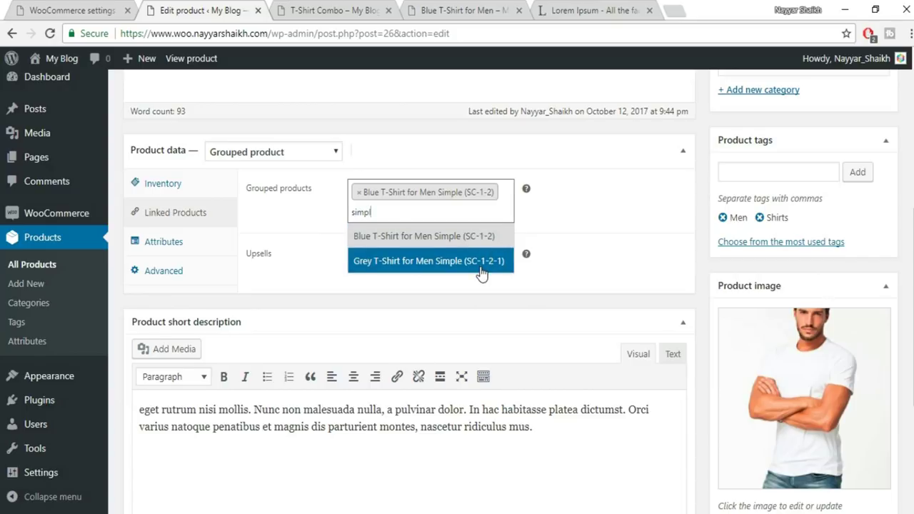
pyautogui.click(482, 271)
pyautogui.scroll(4, 457, 286)
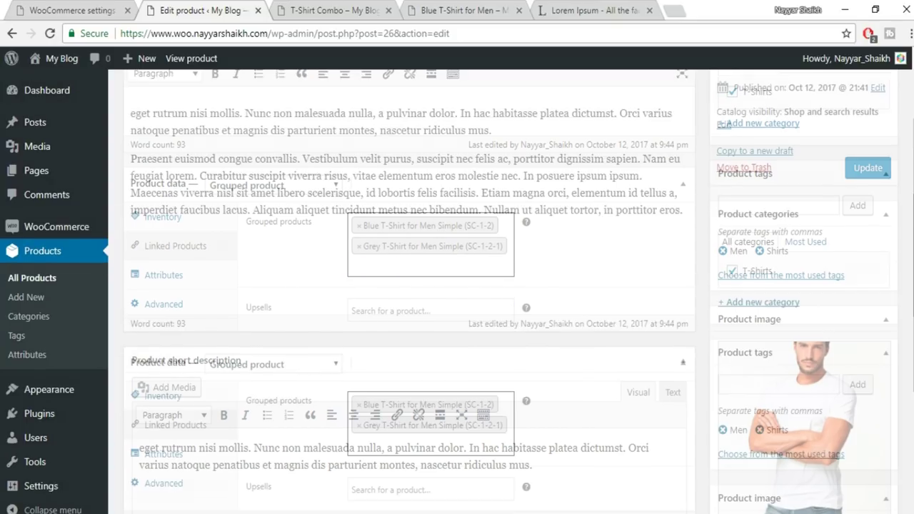
pyautogui.click(879, 241)
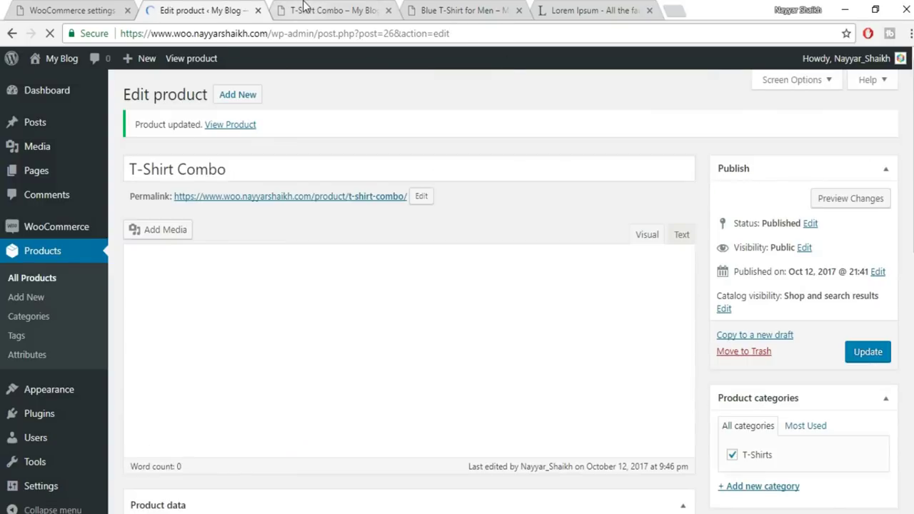
# Step: Reload the T-Shirt Combo store page and review its grouped products alongside the settings on the product's edit page
pyautogui.click(305, 7)
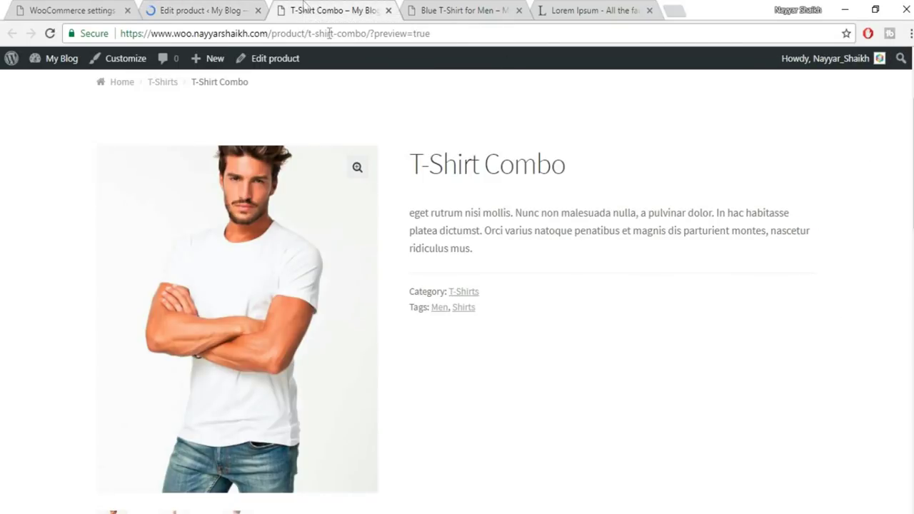
pyautogui.click(49, 32)
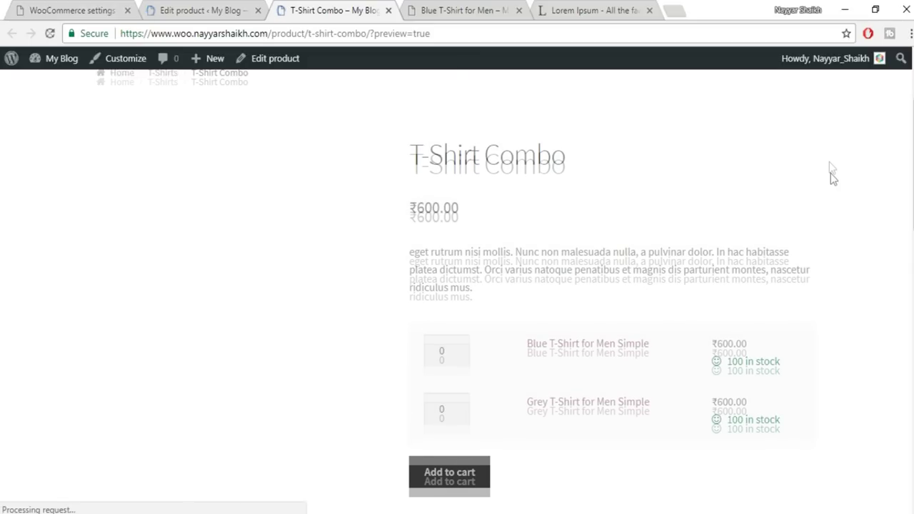
pyautogui.scroll(-2, 832, 186)
pyautogui.scroll(2, 836, 204)
pyautogui.scroll(-1, 506, 357)
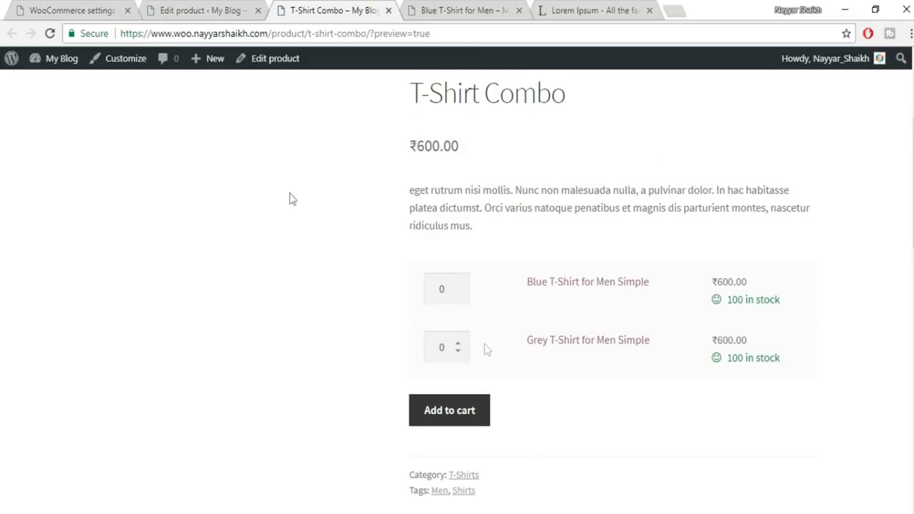
pyautogui.click(169, 4)
pyautogui.scroll(-10, 856, 307)
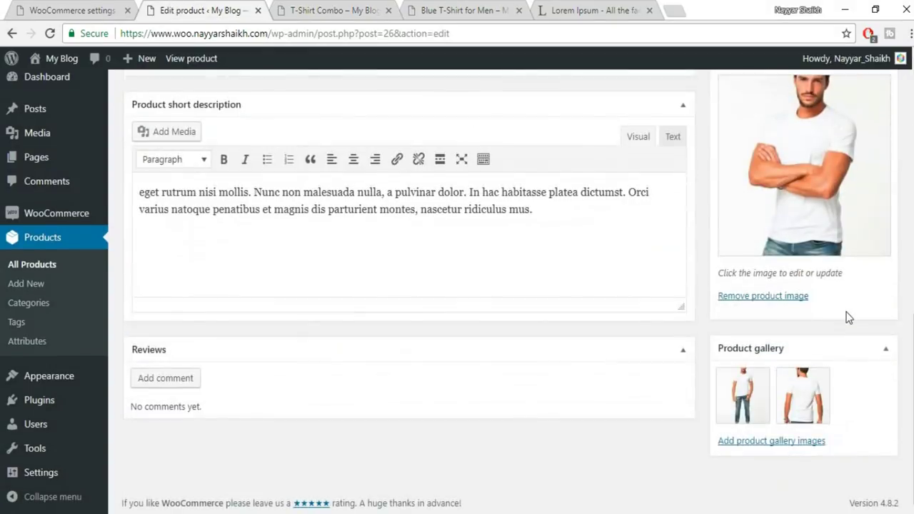
pyautogui.scroll(4, 849, 318)
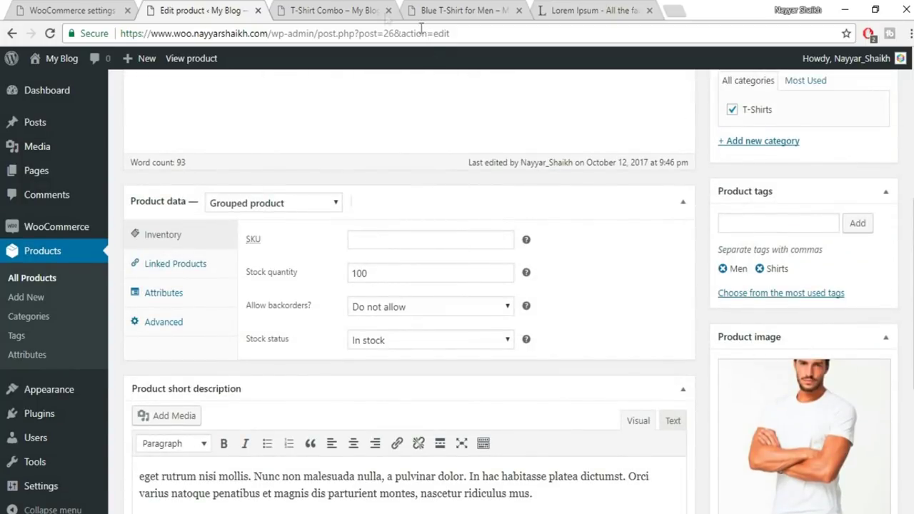
pyautogui.click(349, 8)
pyautogui.scroll(1, 246, 204)
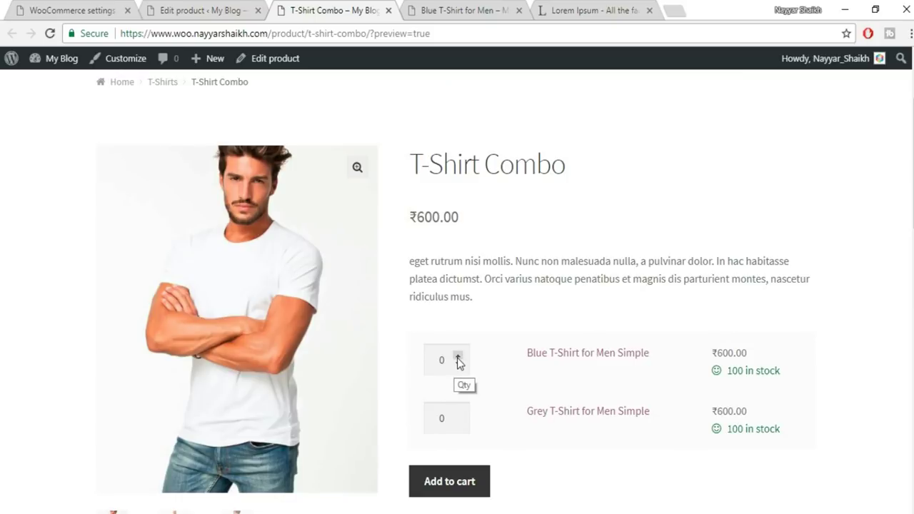
pyautogui.scroll(-1, 800, 278)
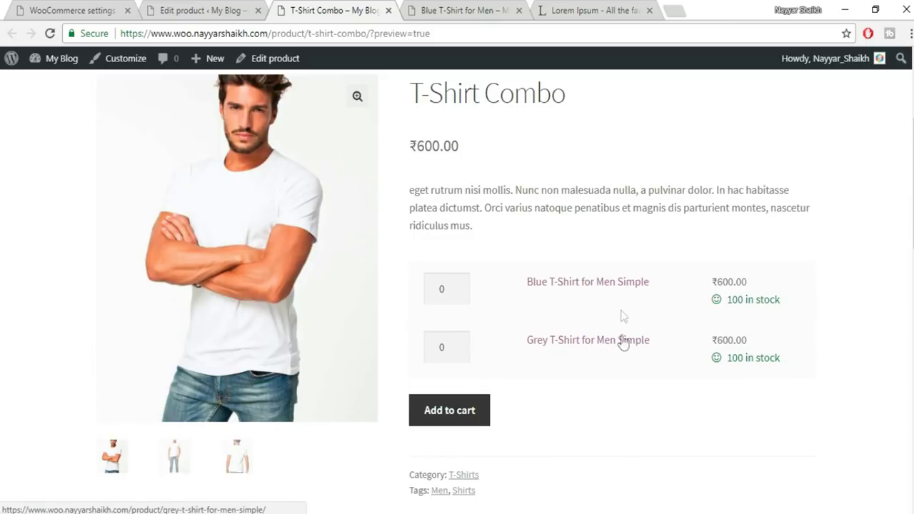
# Step: On the T-Shirt Combo store page, set the quantity of the blue T-shirt to 2 and the grey T-shirt to 3
pyautogui.click(459, 284)
pyautogui.click(458, 284)
pyautogui.click(459, 344)
pyautogui.click(459, 344)
pyautogui.click(459, 344)
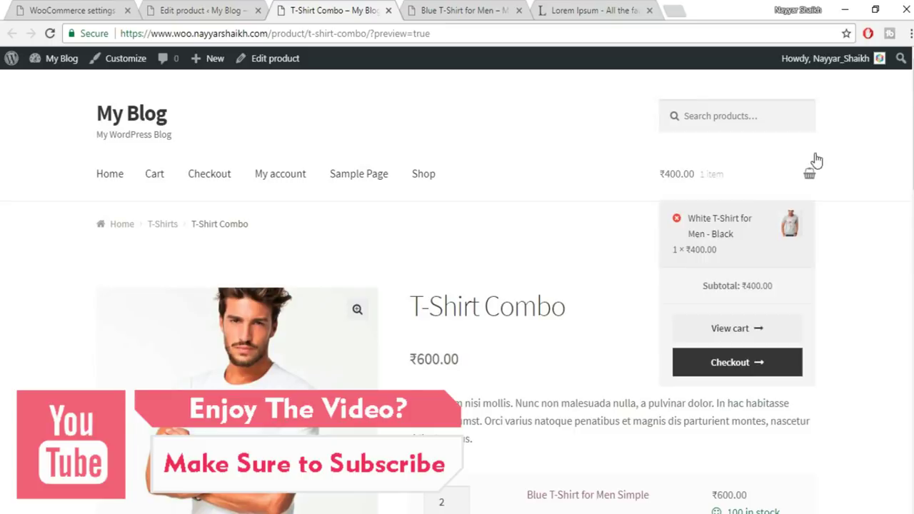
pyautogui.scroll(-1, 844, 273)
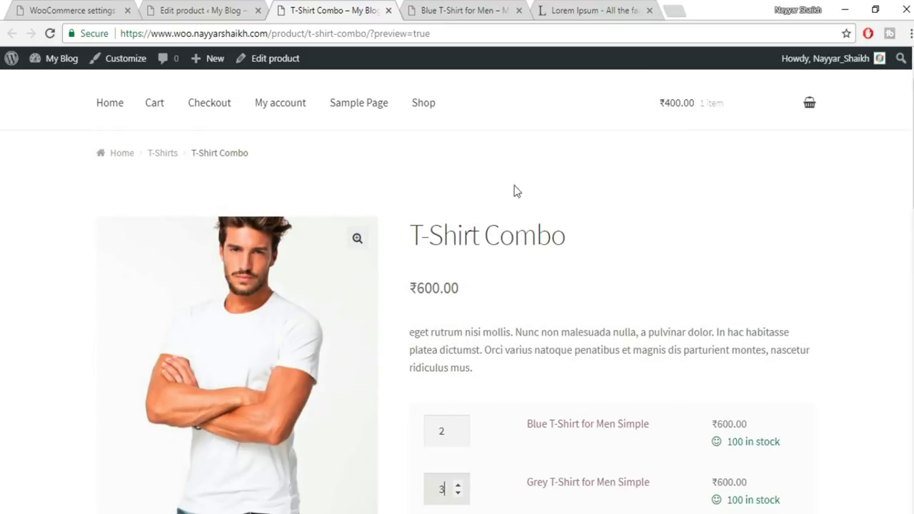
# Step: Return to the list of all products in the admin area and duplicate Grey T-Shirt for Men Simple
pyautogui.click(204, 10)
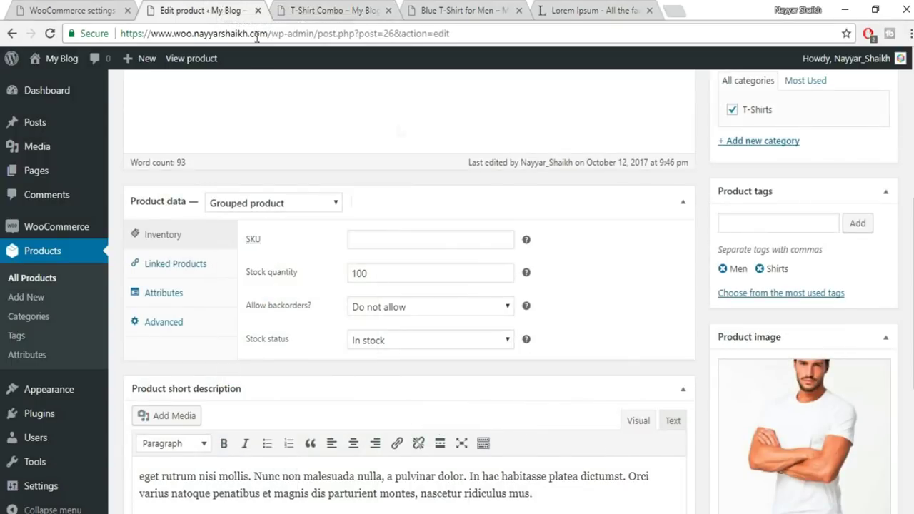
pyautogui.click(52, 280)
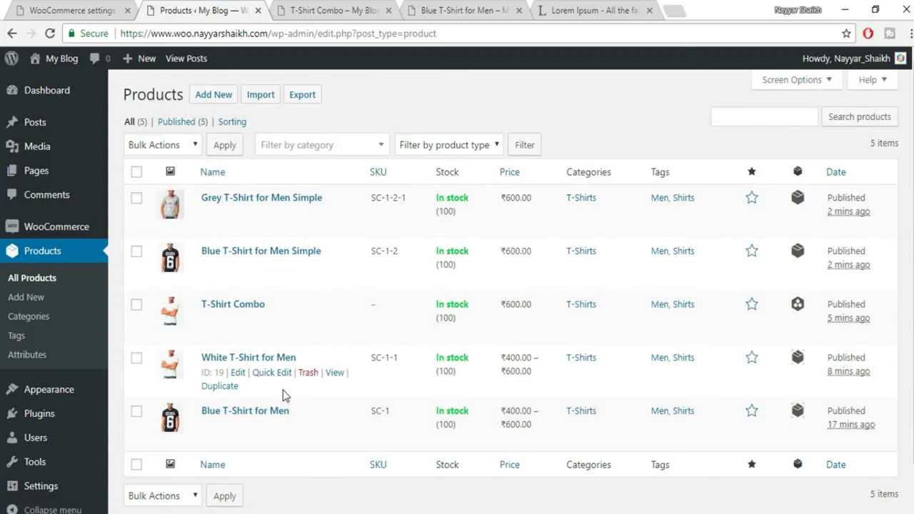
pyautogui.scroll(-2, 283, 389)
pyautogui.scroll(2, 263, 384)
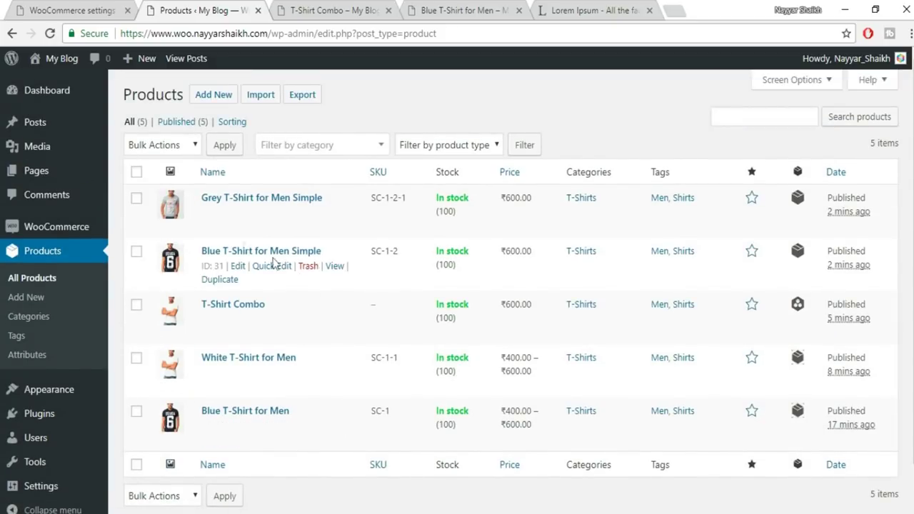
pyautogui.click(217, 227)
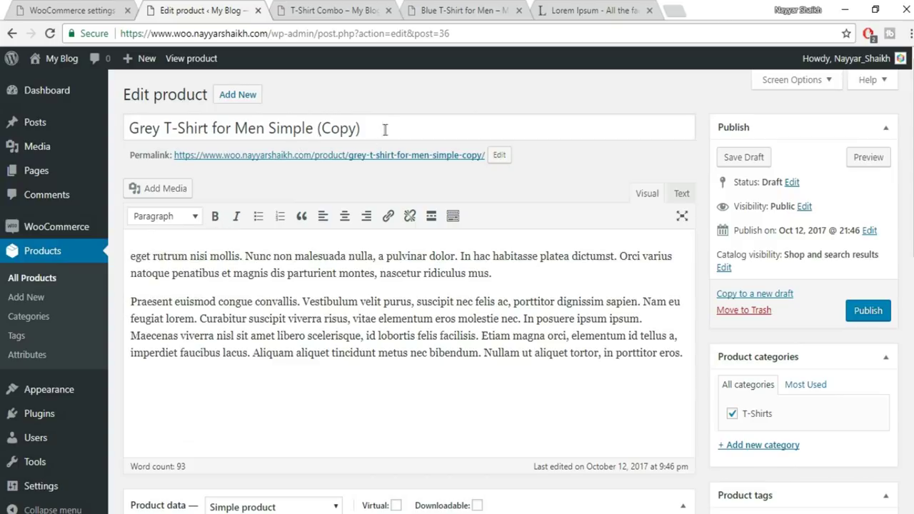
# Step: Remove "(Copy)" from the duplicated product's title and change its product type to External/Affiliate product
pyautogui.moveTo(385, 129); pyautogui.dragTo(311, 133)
pyautogui.press('BackSpace')
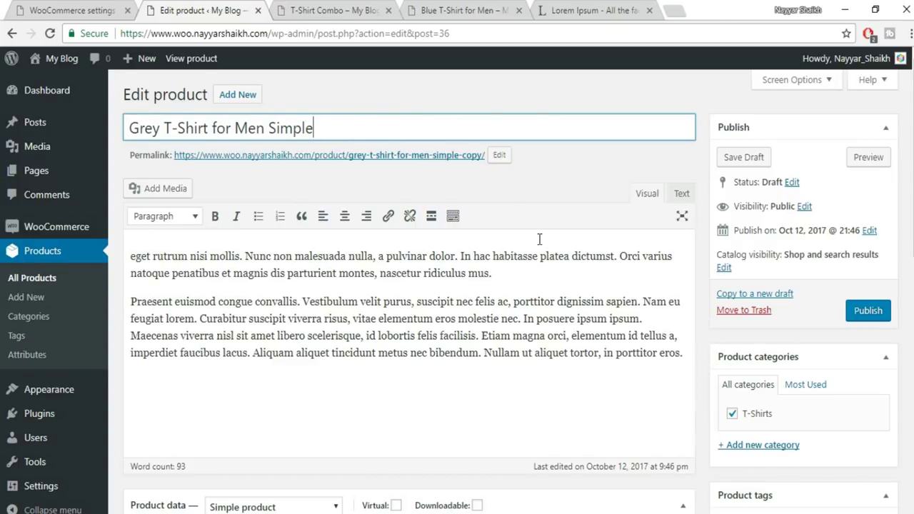
pyautogui.scroll(-5, 539, 239)
pyautogui.click(251, 158)
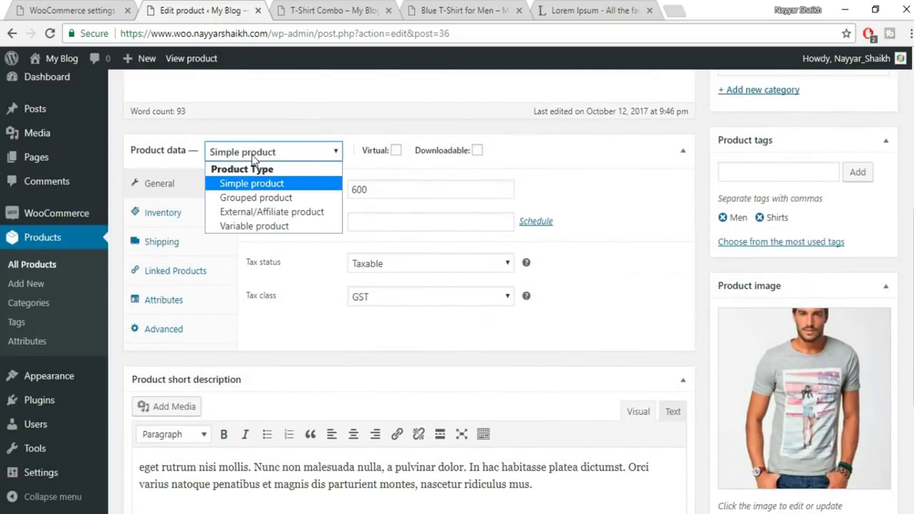
pyautogui.click(276, 213)
pyautogui.click(386, 190)
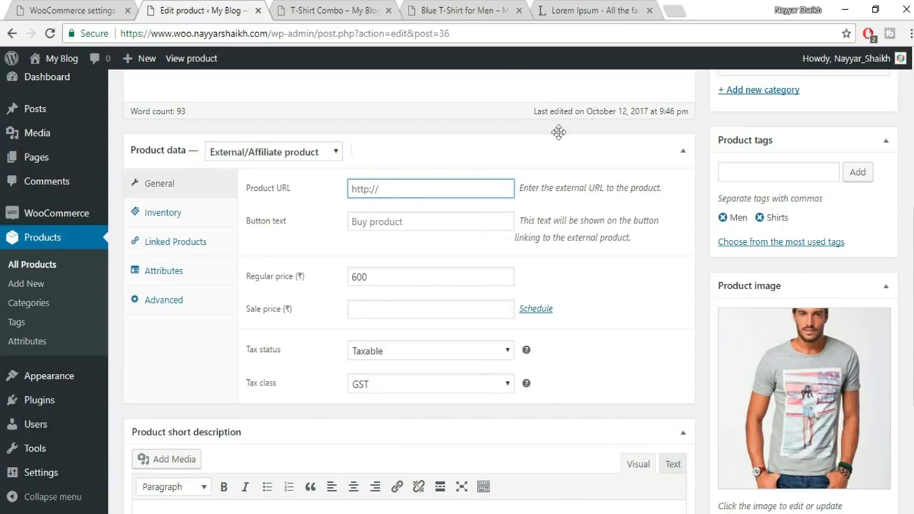
# Step: Open amazon.in in a new browser tab placed beside the product's tab, look over its home page and return to the product
pyautogui.click(678, 9)
pyautogui.write('ama')
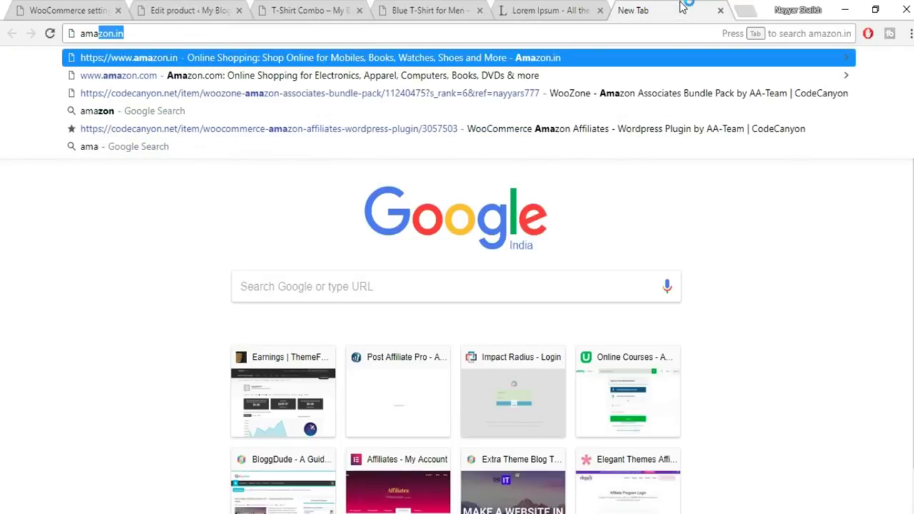
pyautogui.press('Return')
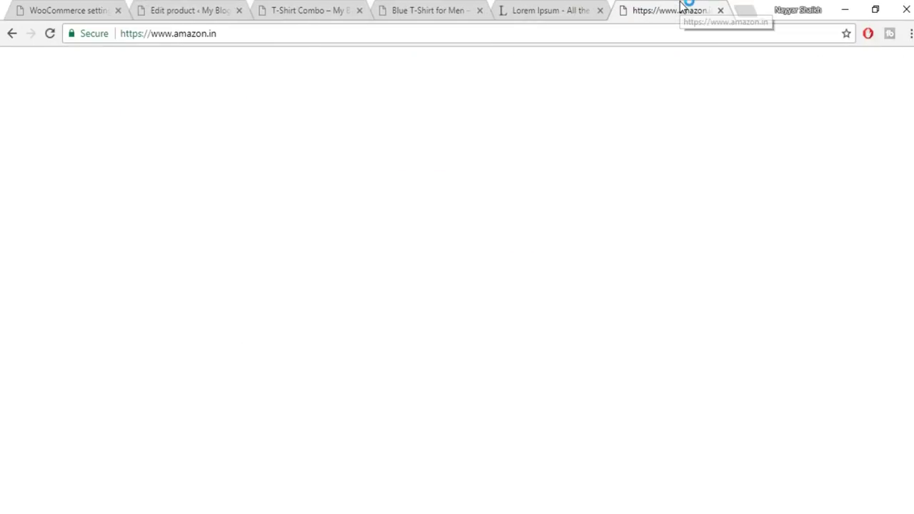
pyautogui.moveTo(682, 10); pyautogui.dragTo(343, 14)
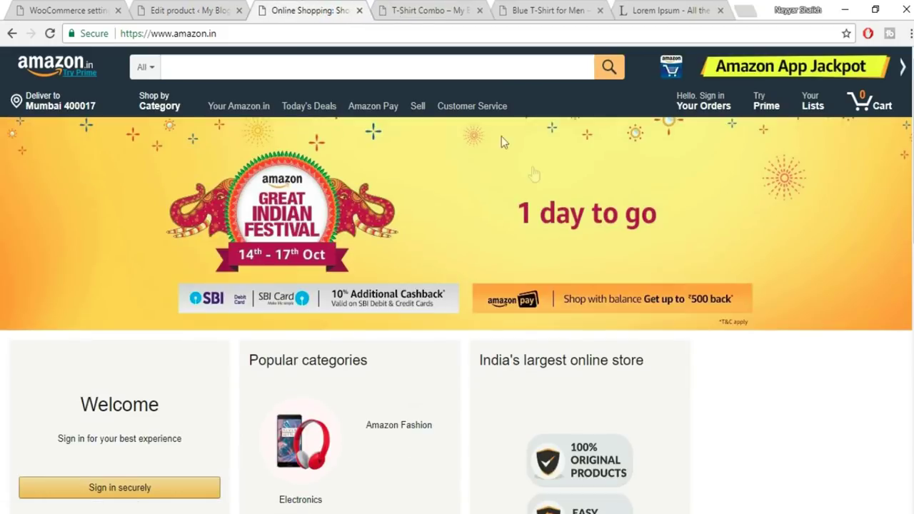
pyautogui.scroll(-6, 590, 212)
pyautogui.scroll(10, 591, 214)
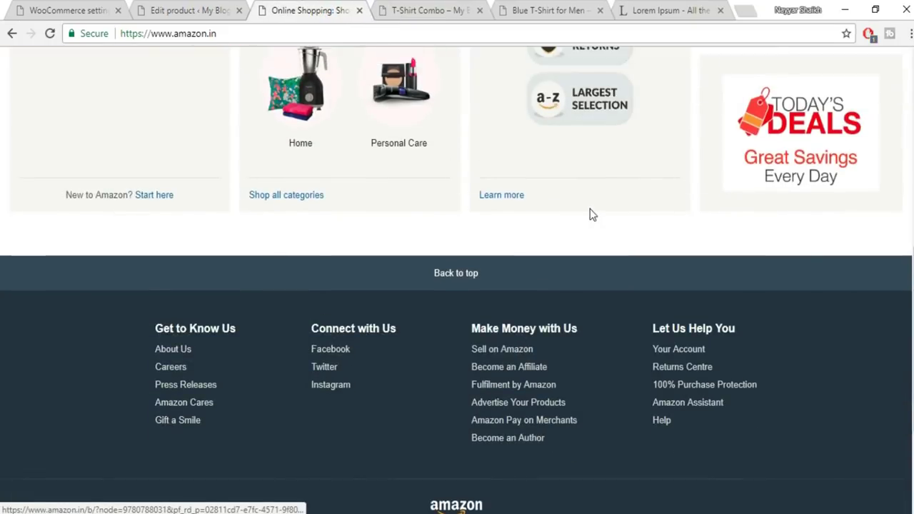
pyautogui.click(163, 17)
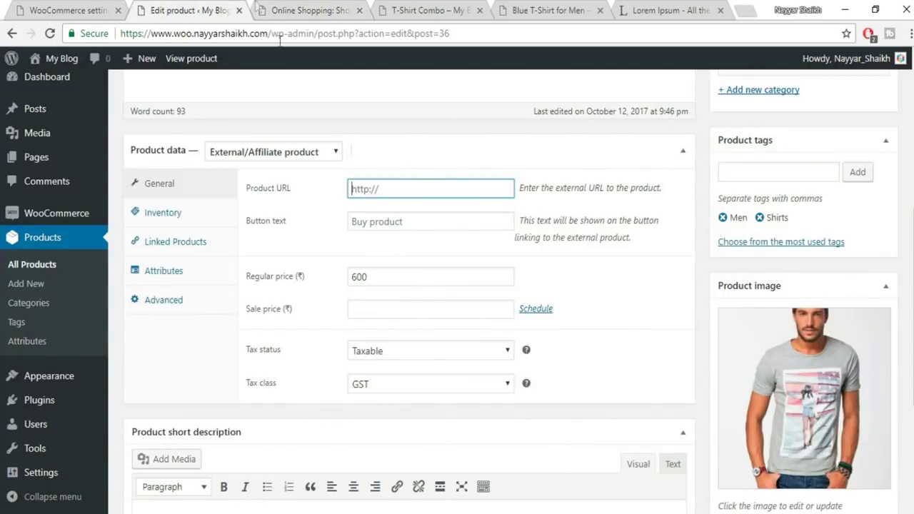
# Step: Search amazon.in for "t hisrt" and open the Qube By Fort Collins Men's T-Shirt listing
pyautogui.click(303, 10)
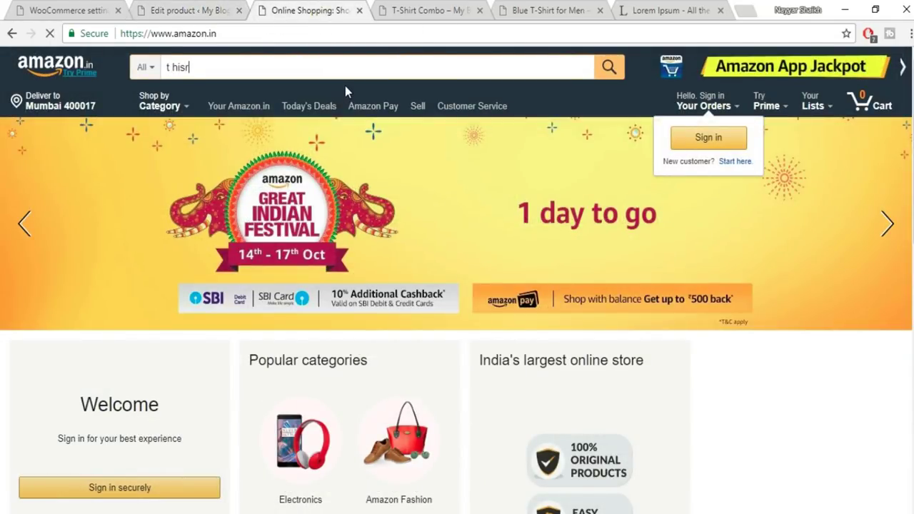
pyautogui.press('Return')
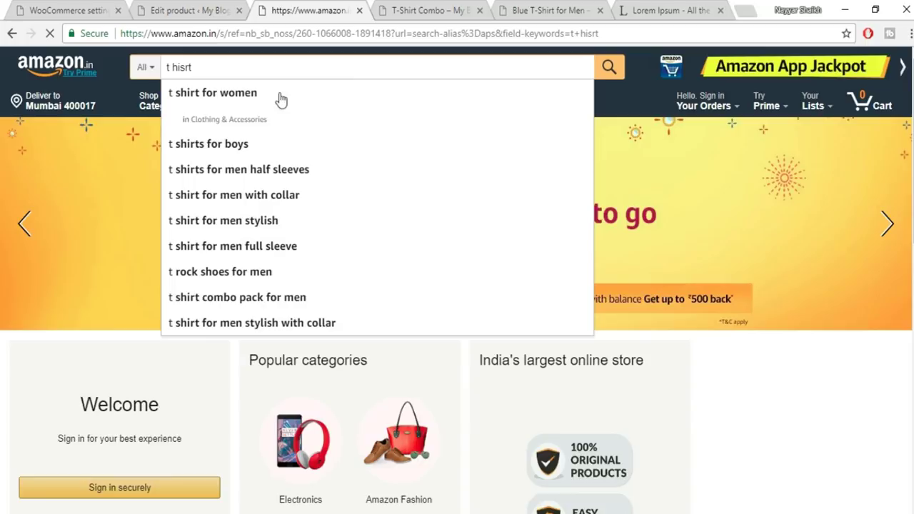
pyautogui.scroll(-1, 821, 157)
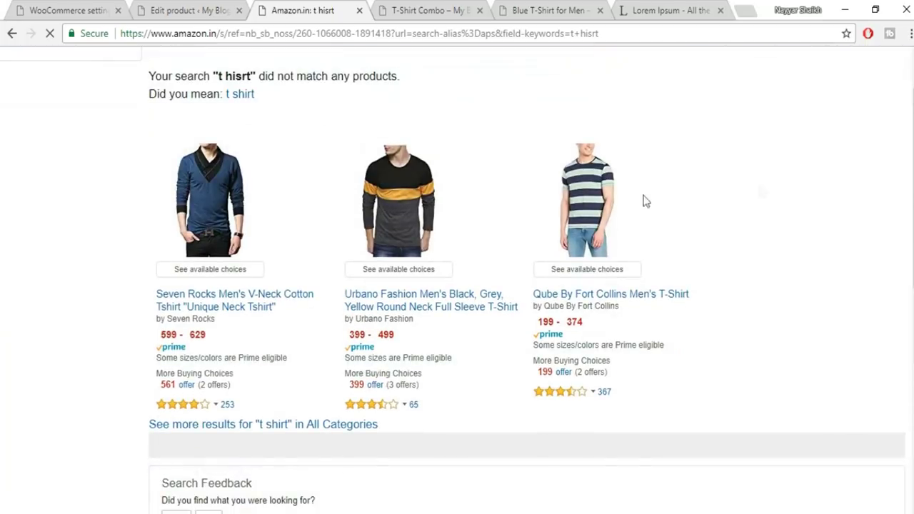
pyautogui.click(598, 195)
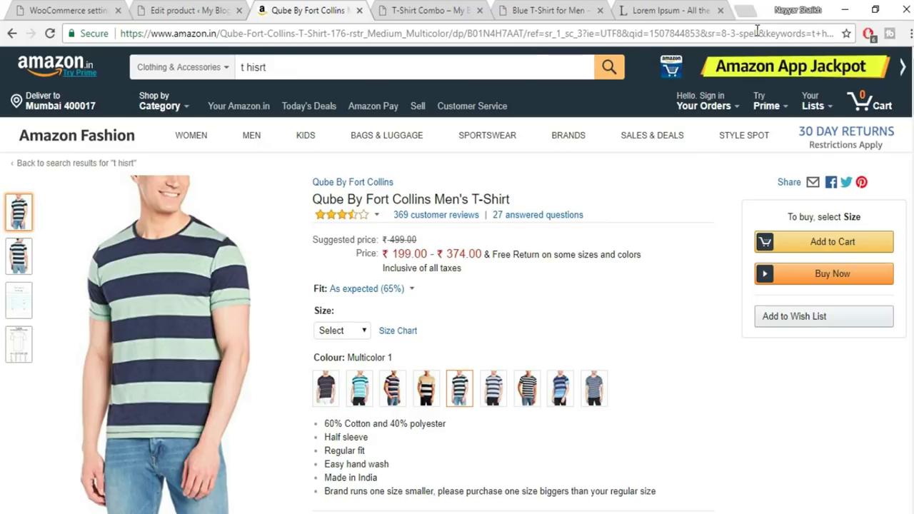
# Step: Copy the Amazon T-shirt listing's web address and paste it as the external product's Product URL
pyautogui.click(756, 30)
pyautogui.hotkey('ctrl', 'c')
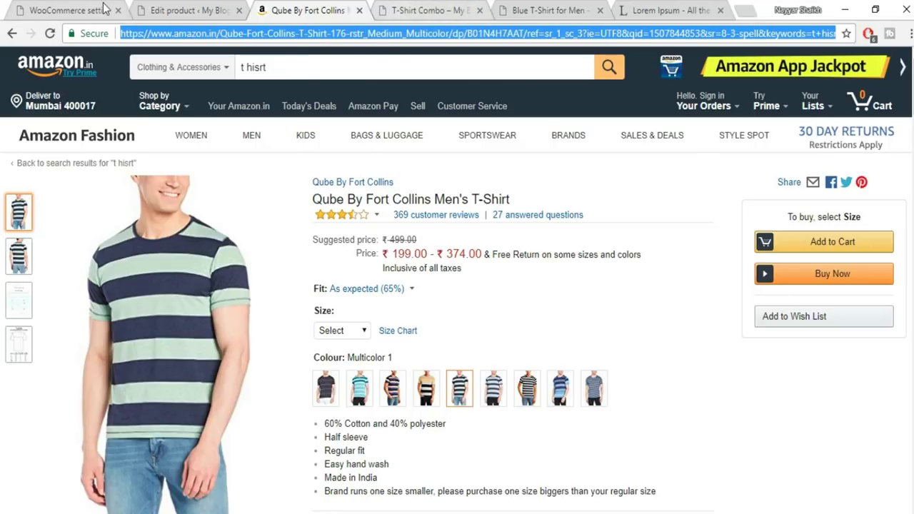
pyautogui.click(189, 10)
pyautogui.hotkey('ctrl', 'v')
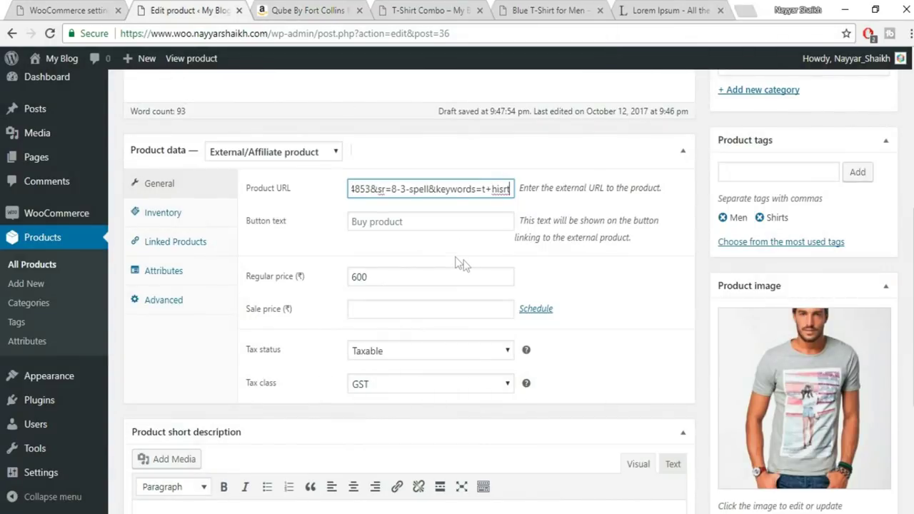
# Step: Set the external product's button text to "Buy it From Amazon"
pyautogui.click(402, 227)
pyautogui.click(284, 237)
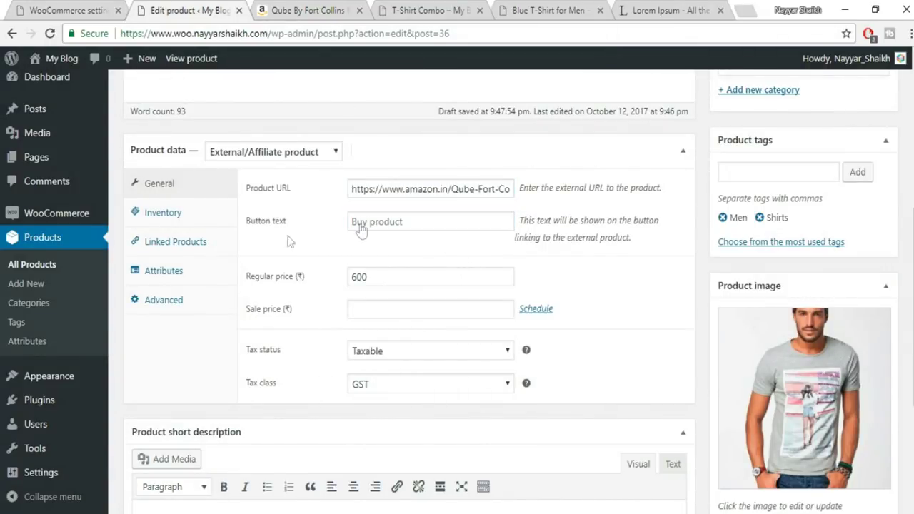
pyautogui.click(435, 227)
pyautogui.write('Buy it From Amazon')
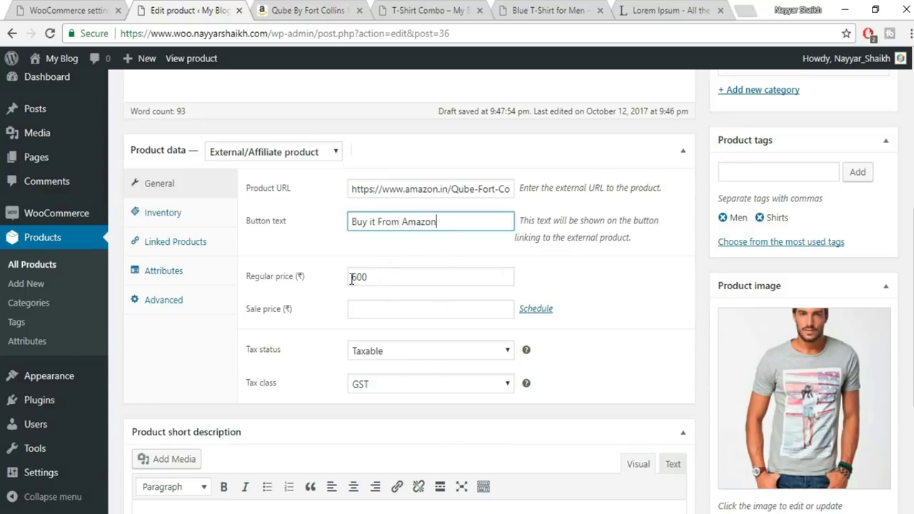
# Step: Compare the Amazon T-shirt listing with the external product's data, including its price, and return to the product editor
pyautogui.click(344, 8)
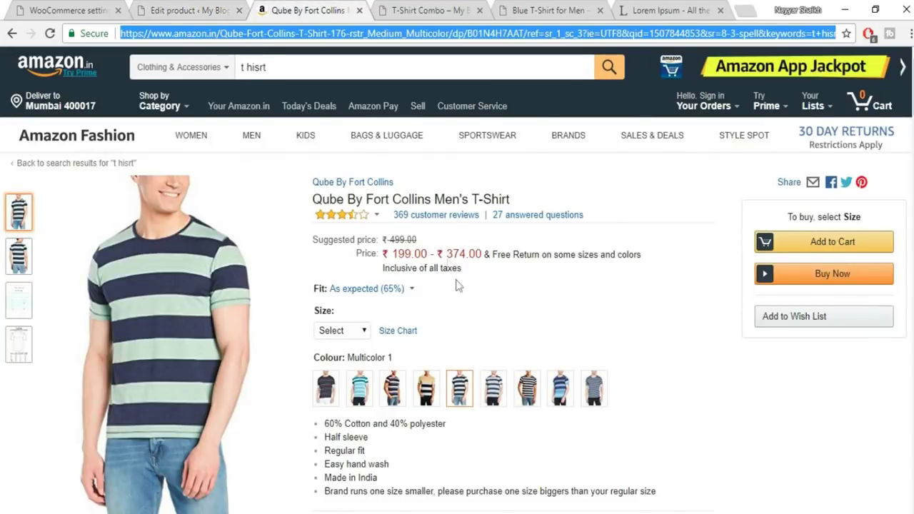
pyautogui.click(180, 9)
pyautogui.click(227, 10)
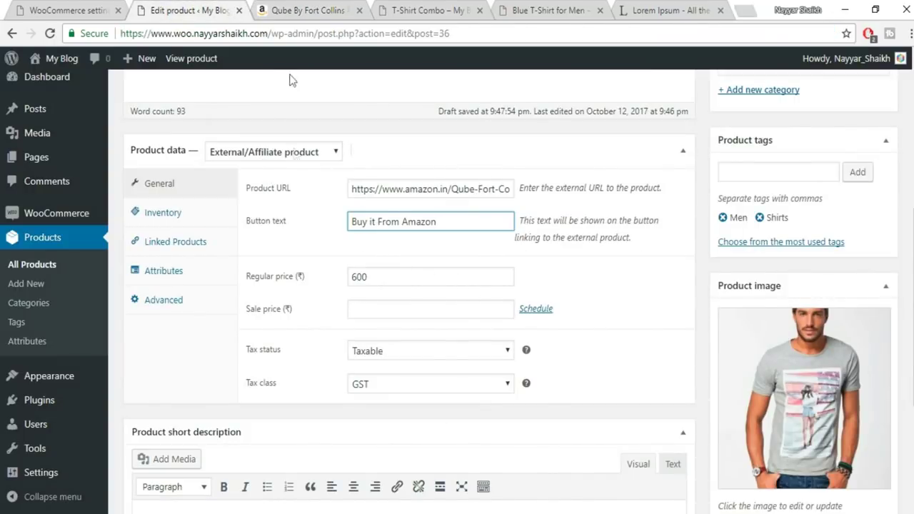
pyautogui.click(275, 10)
pyautogui.click(306, 9)
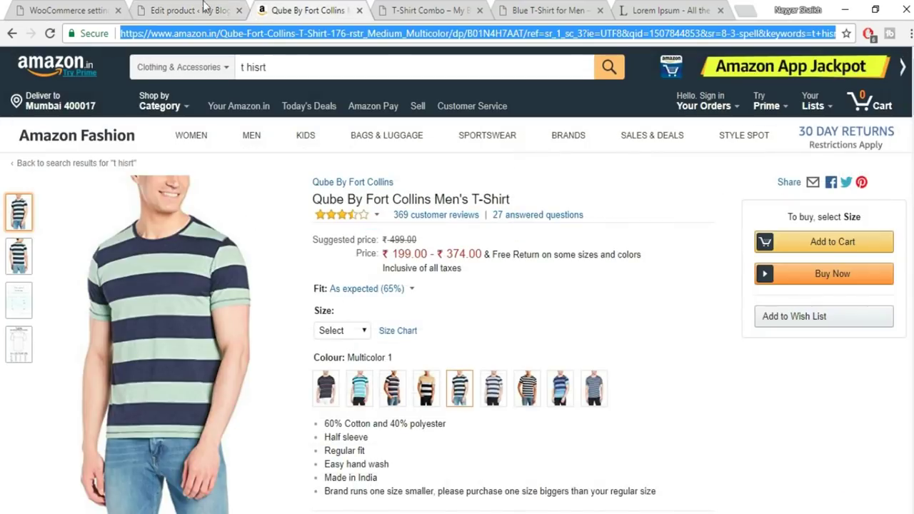
pyautogui.click(166, 9)
pyautogui.click(326, 16)
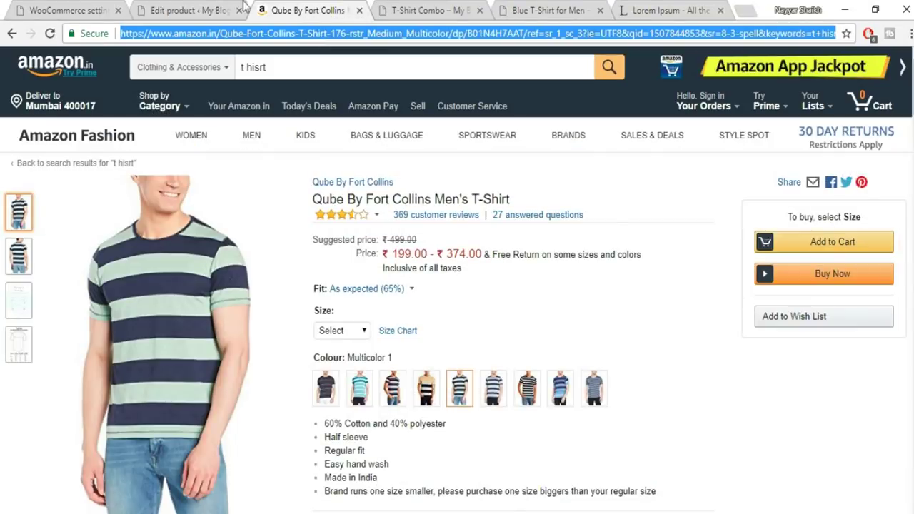
pyautogui.click(186, 10)
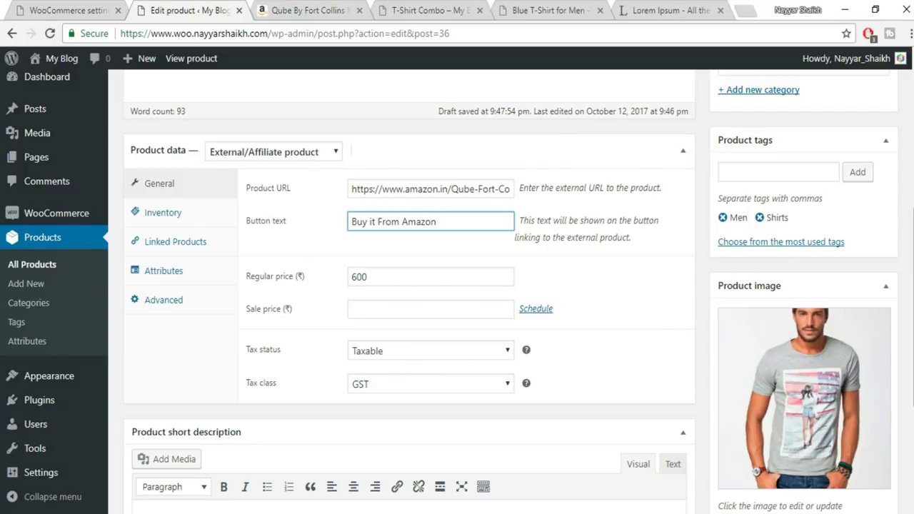
# Step: Publish the external Grey T-Shirt for Men Simple product and preview its store page
pyautogui.scroll(5, 889, 285)
pyautogui.click(882, 290)
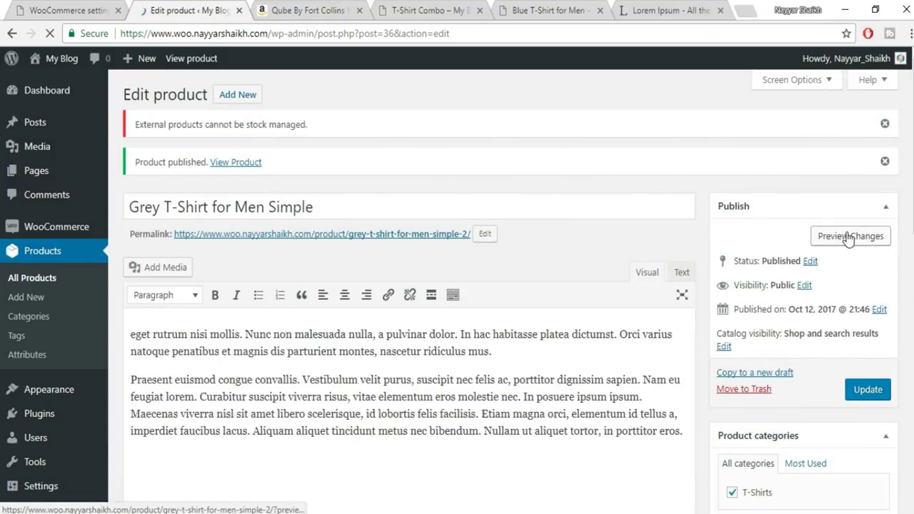
pyautogui.click(848, 236)
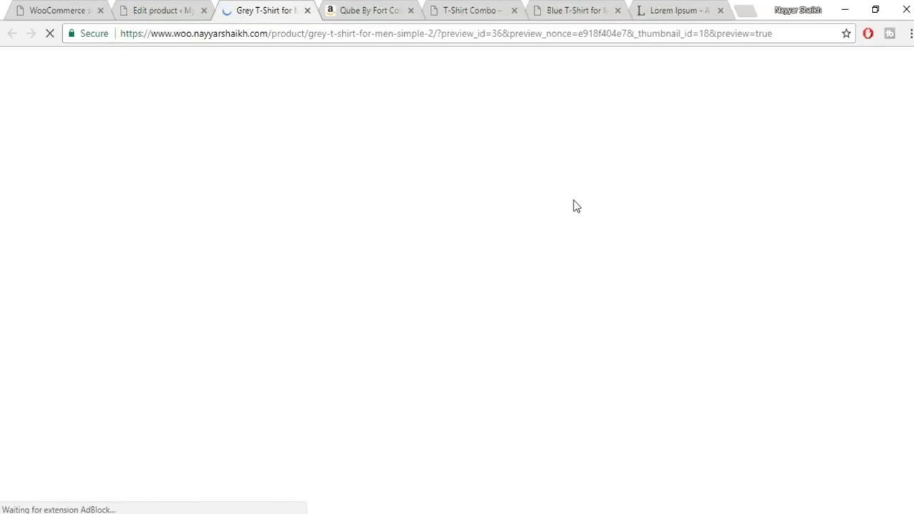
pyautogui.scroll(-2, 811, 234)
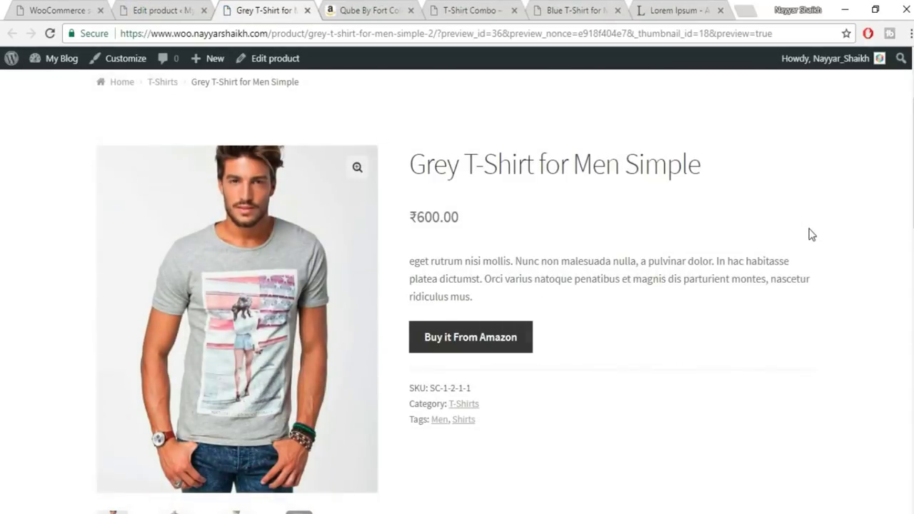
# Step: Follow the Buy it From Amazon link on the store page and look over the linked Amazon listing
pyautogui.click(464, 350)
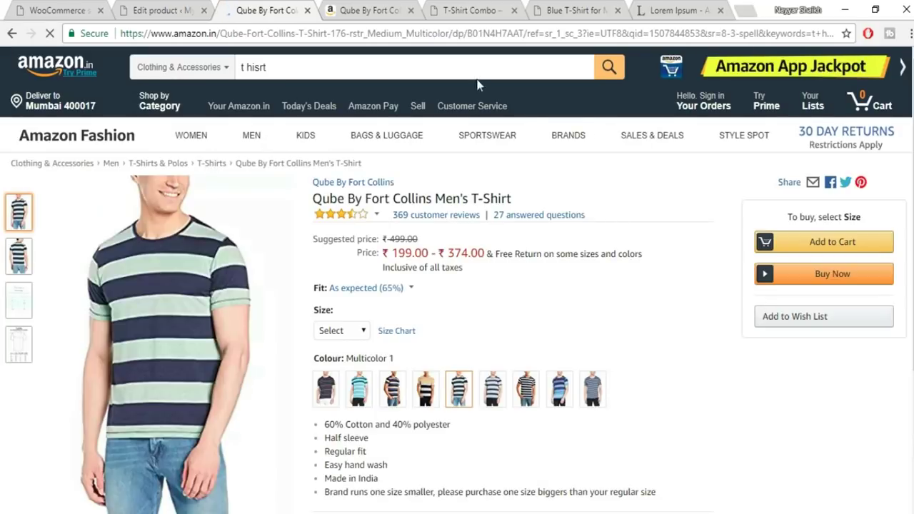
pyautogui.scroll(-3, 643, 257)
pyautogui.scroll(-2, 649, 263)
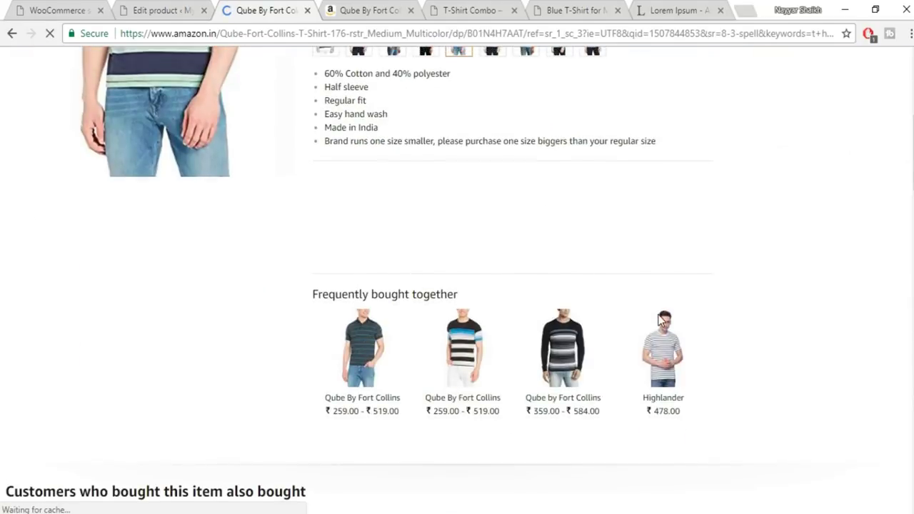
pyautogui.scroll(5, 653, 314)
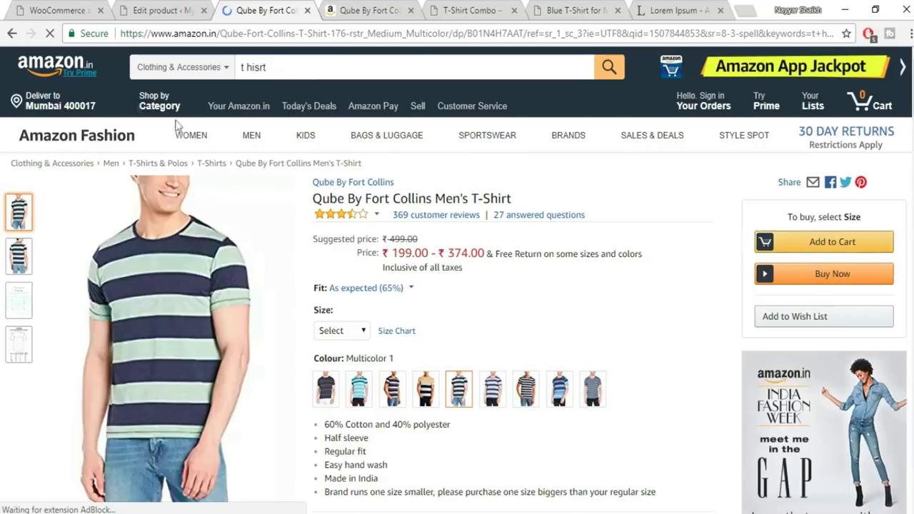
# Step: Return to the product's edit page and clear the SKU in its inventory data
pyautogui.click(169, 10)
pyautogui.scroll(-2, 488, 308)
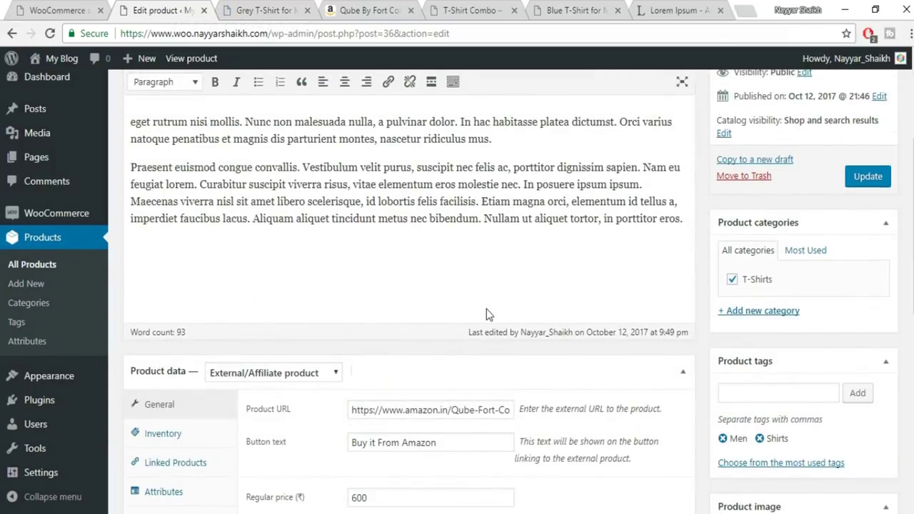
pyautogui.scroll(4, 486, 308)
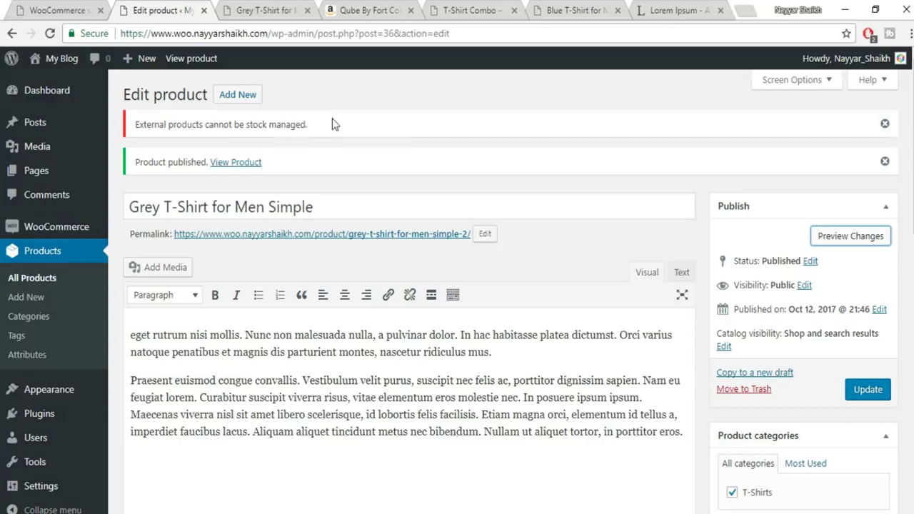
pyautogui.scroll(-6, 479, 231)
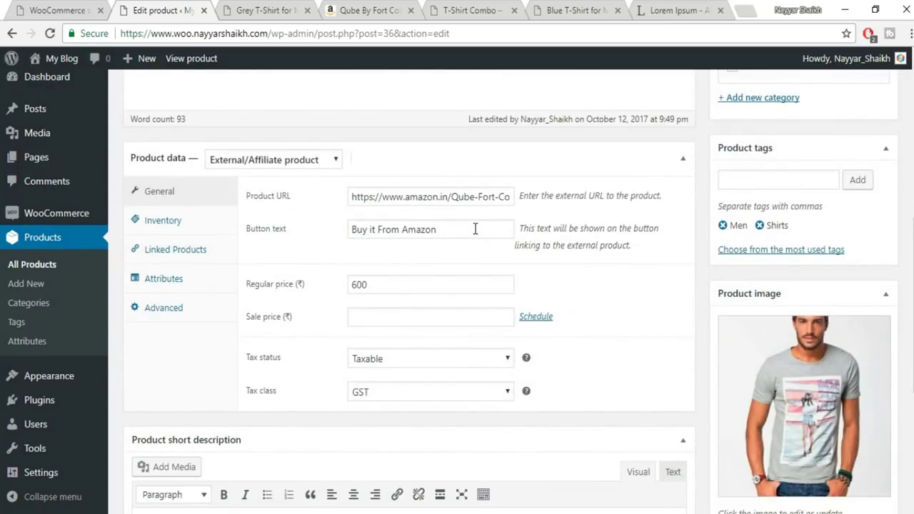
pyautogui.click(157, 221)
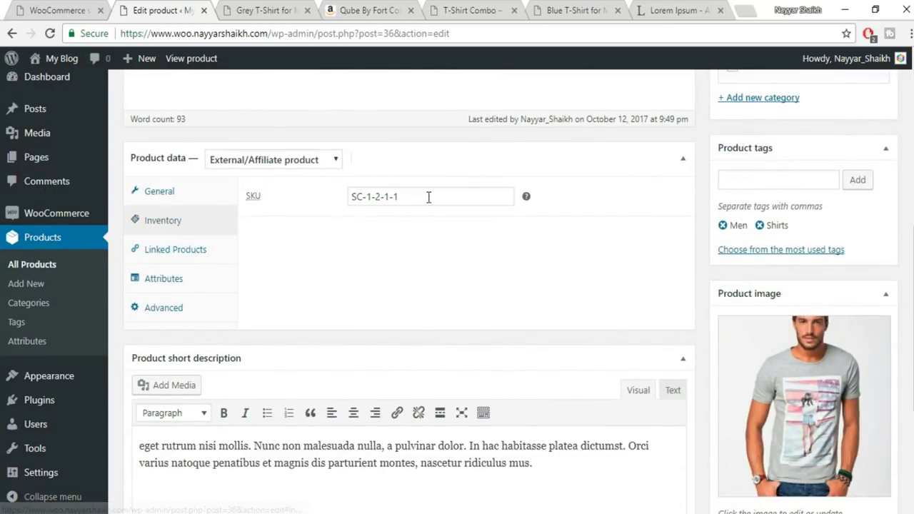
pyautogui.moveTo(429, 198); pyautogui.dragTo(256, 202)
pyautogui.press('BackSpace')
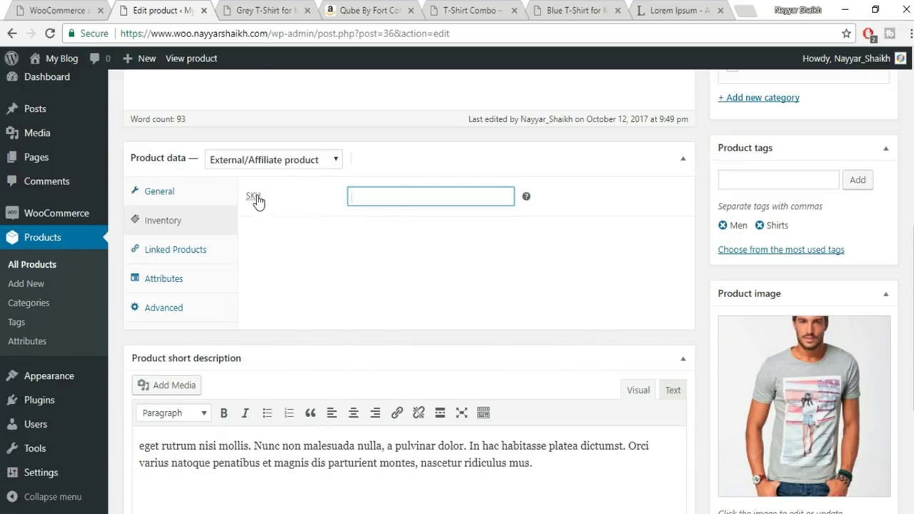
# Step: Check the product's linked products and general data, and save the updated product
pyautogui.click(194, 261)
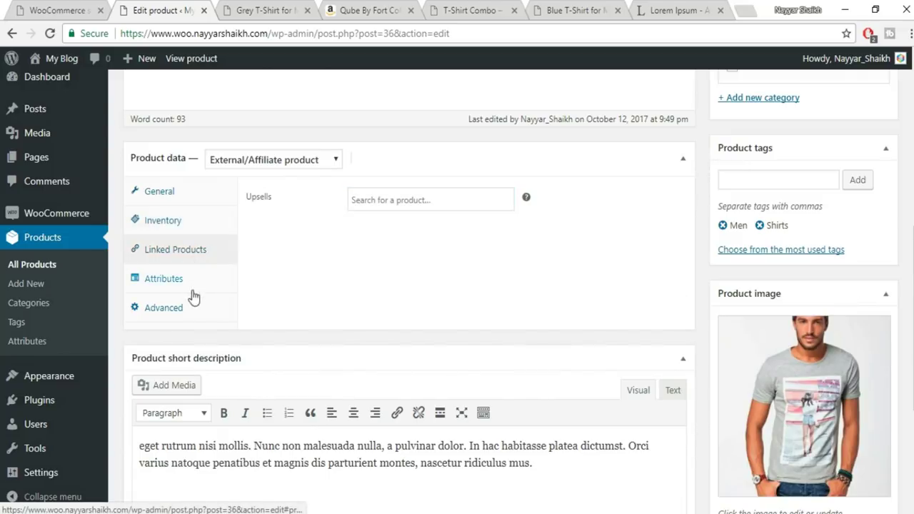
pyautogui.click(184, 196)
pyautogui.scroll(3, 821, 249)
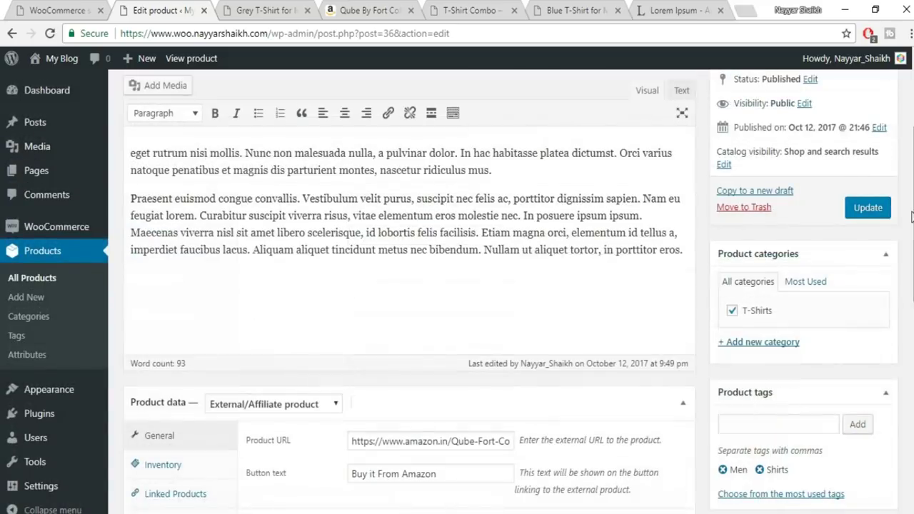
pyautogui.click(866, 208)
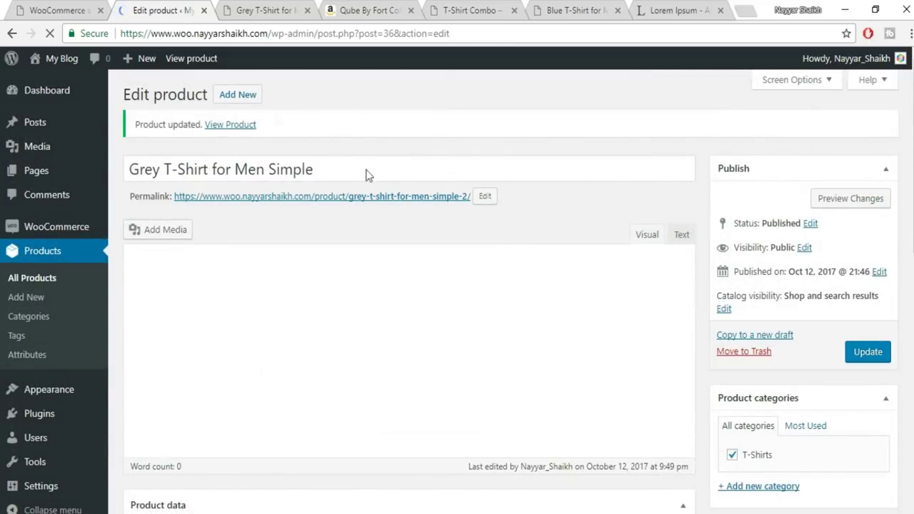
# Step: Change the product type to Simple product and mark it as Downloadable
pyautogui.scroll(-6, 431, 266)
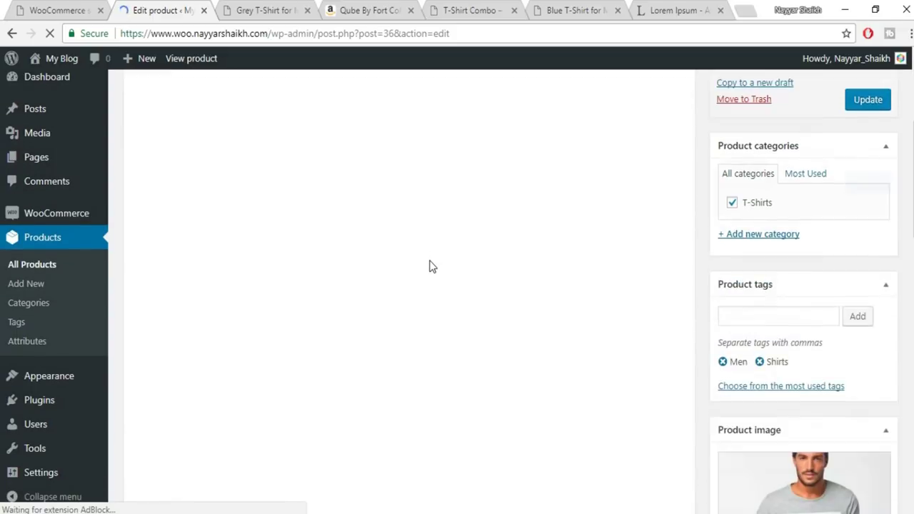
pyautogui.scroll(3, 432, 266)
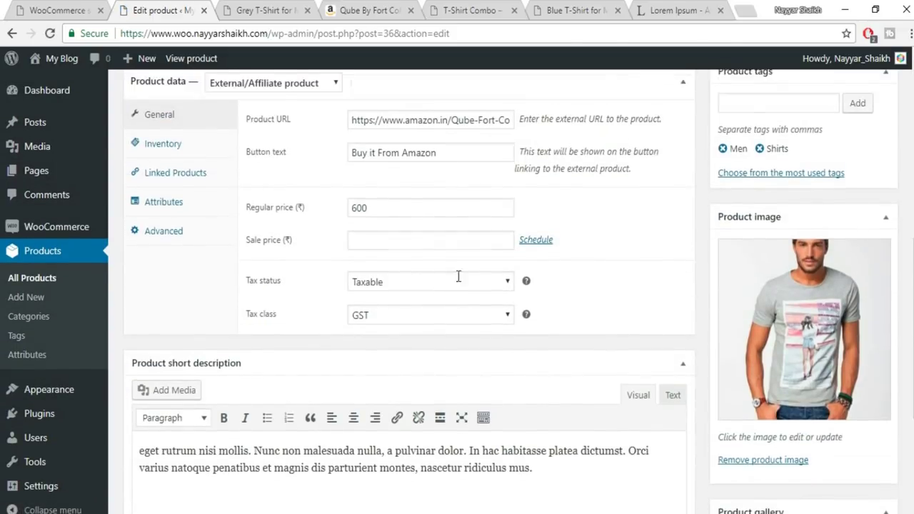
pyautogui.click(322, 194)
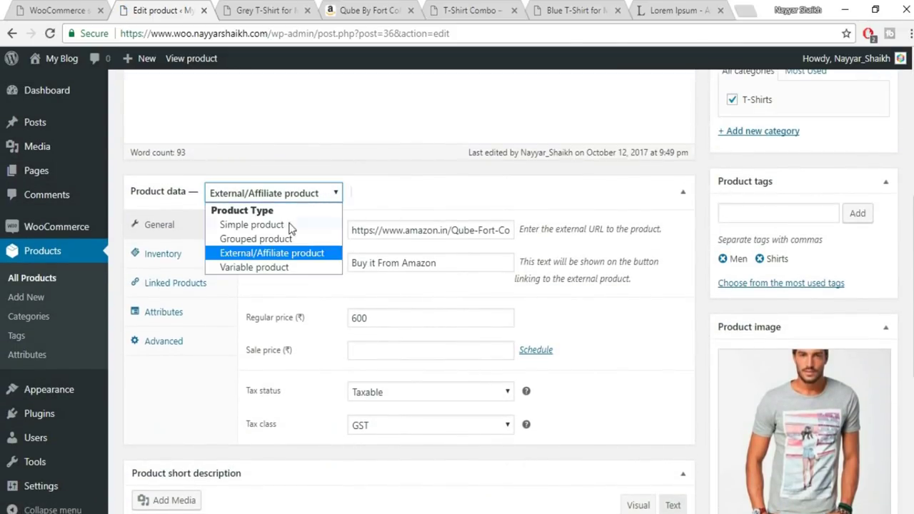
pyautogui.click(254, 230)
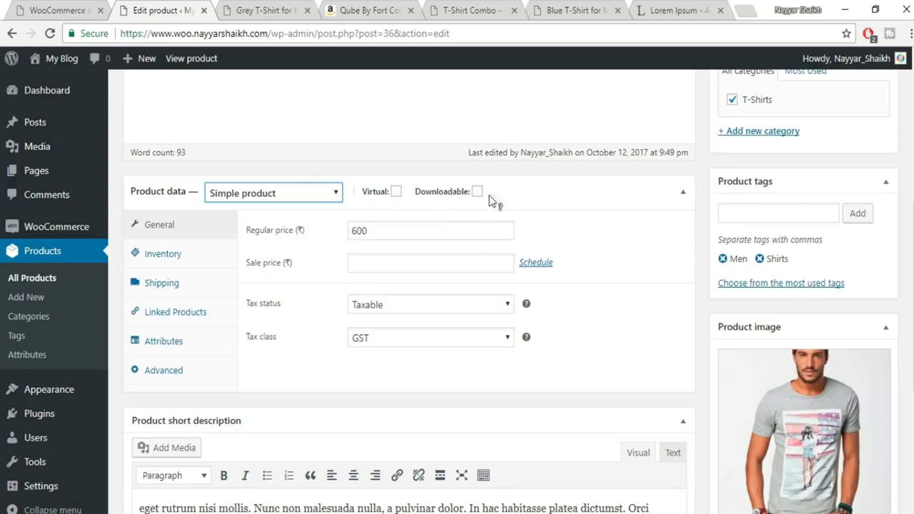
pyautogui.click(477, 192)
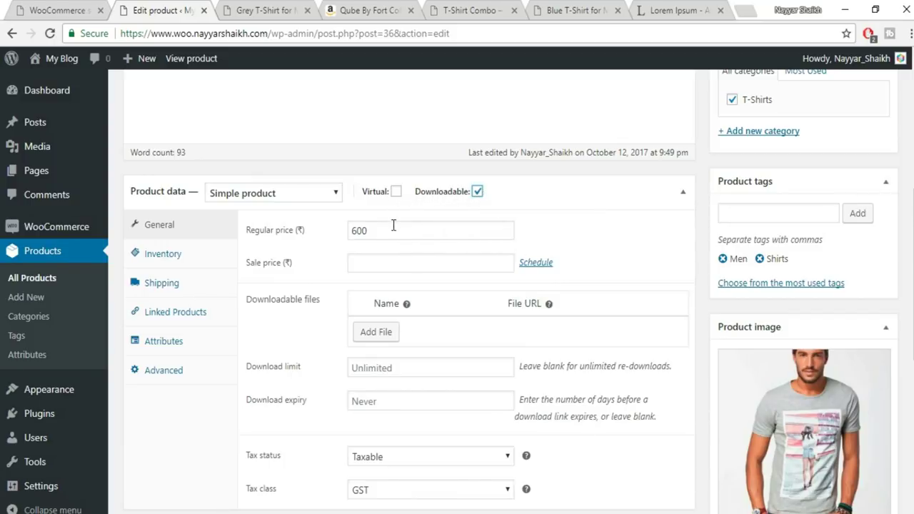
# Step: Set the product's regular price to 100 and add a downloadable file entry named Image
pyautogui.moveTo(393, 225); pyautogui.dragTo(339, 233)
pyautogui.write('1')
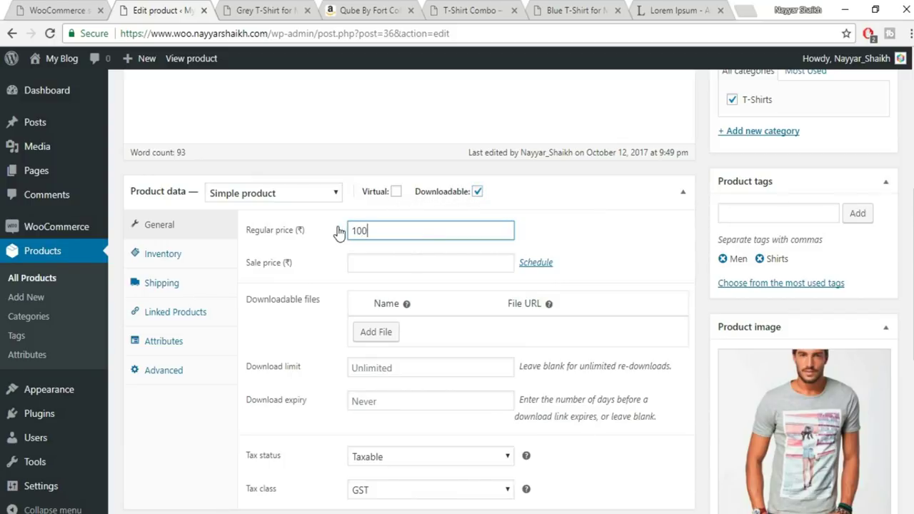
pyautogui.scroll(-2, 648, 233)
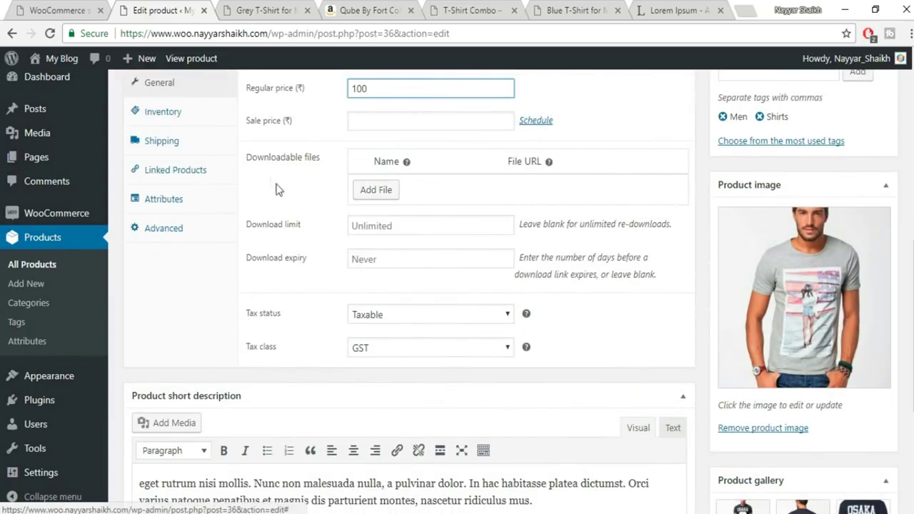
pyautogui.click(374, 190)
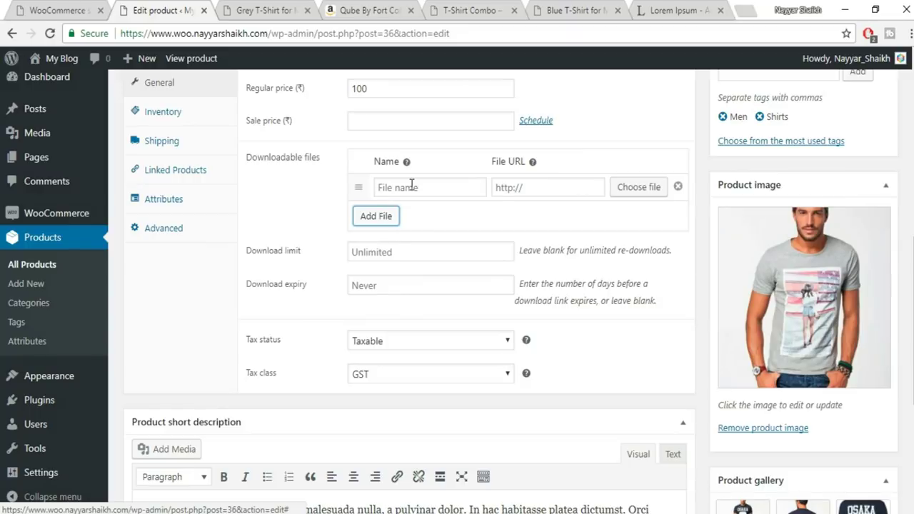
pyautogui.click(437, 186)
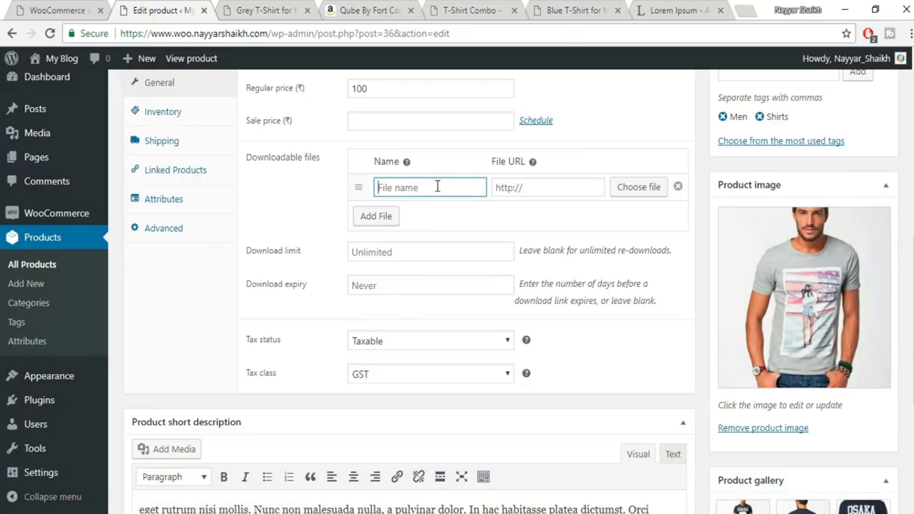
pyautogui.write('Image')
# Step: Attach the front photo of the OSAKA 6 T-shirt, showing both arms, from the media library as the downloadable file
pyautogui.click(553, 194)
pyautogui.click(633, 190)
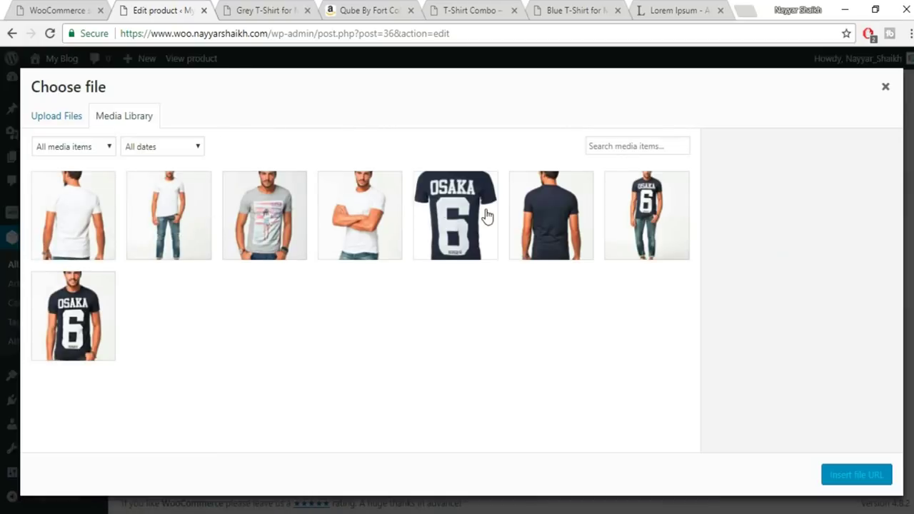
pyautogui.click(104, 300)
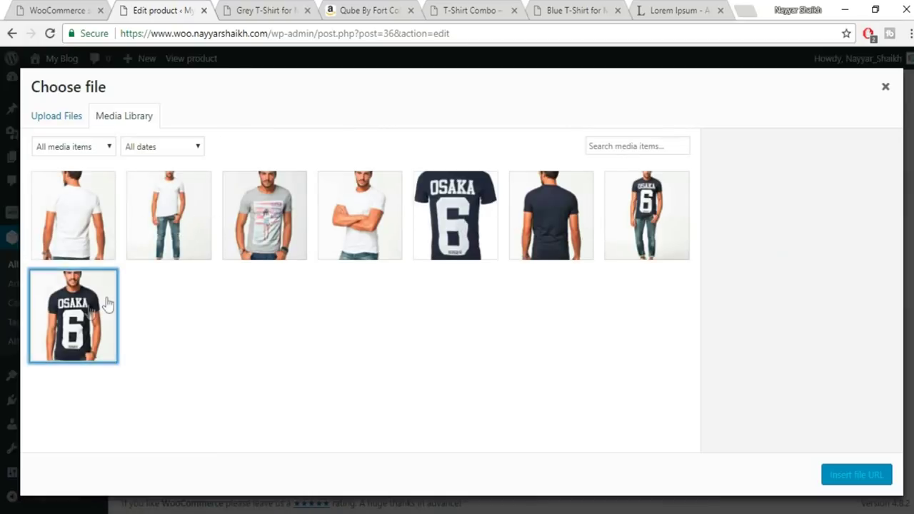
pyautogui.click(832, 478)
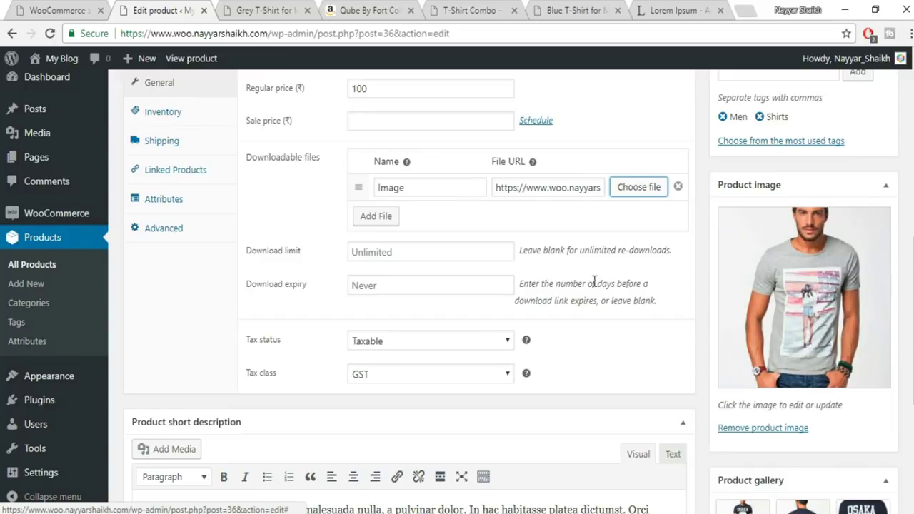
# Step: Set the download limit to 10, leave the download expiry blank, and save the updated product
pyautogui.click(405, 249)
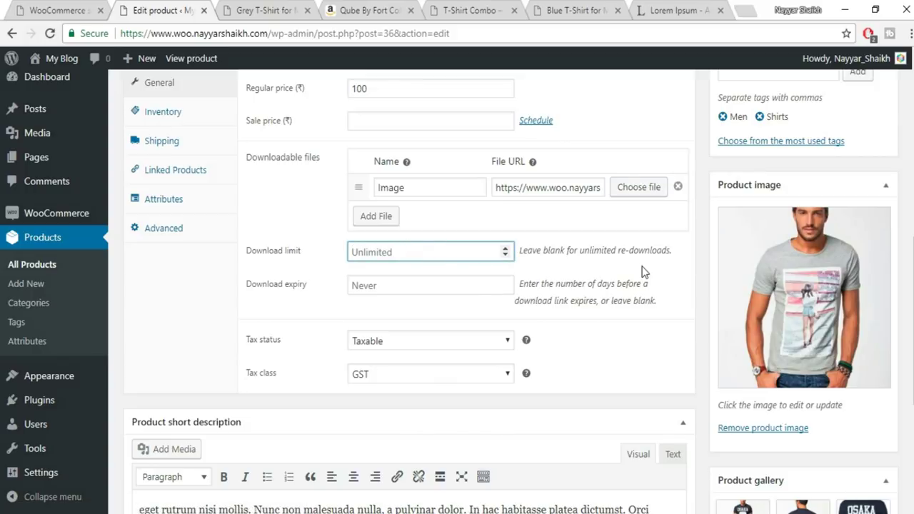
pyautogui.write('10')
pyautogui.click(458, 285)
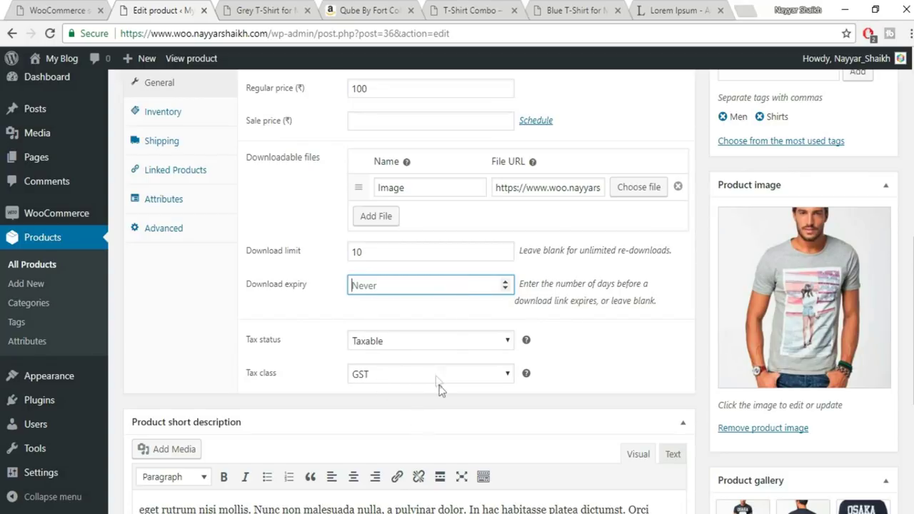
pyautogui.scroll(1, 435, 376)
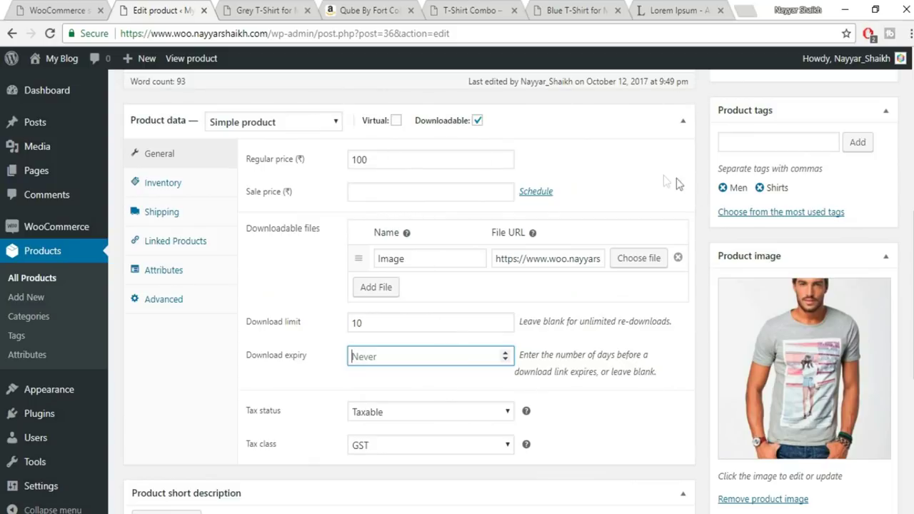
pyautogui.scroll(6, 904, 271)
pyautogui.click(859, 355)
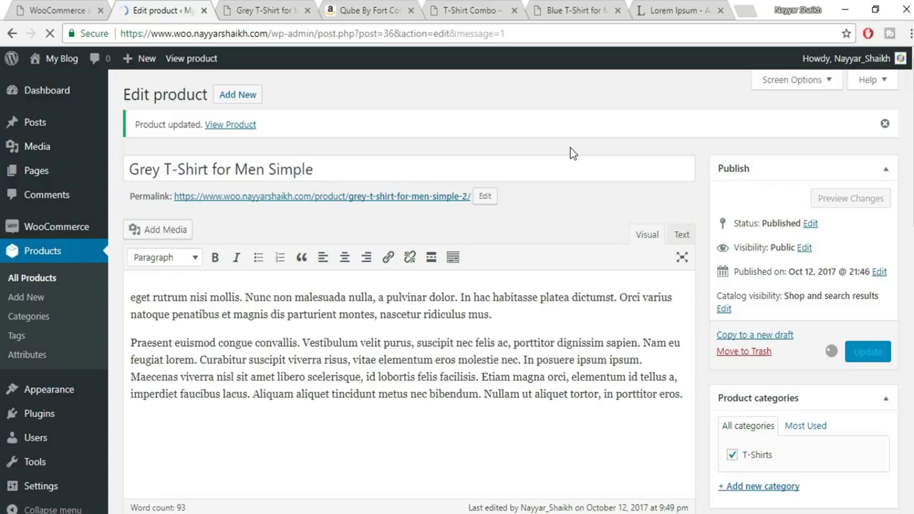
# Step: Close the outdated Grey T-Shirt store page, open a fresh preview of the product, and look over its price and purchase options
pyautogui.click(262, 11)
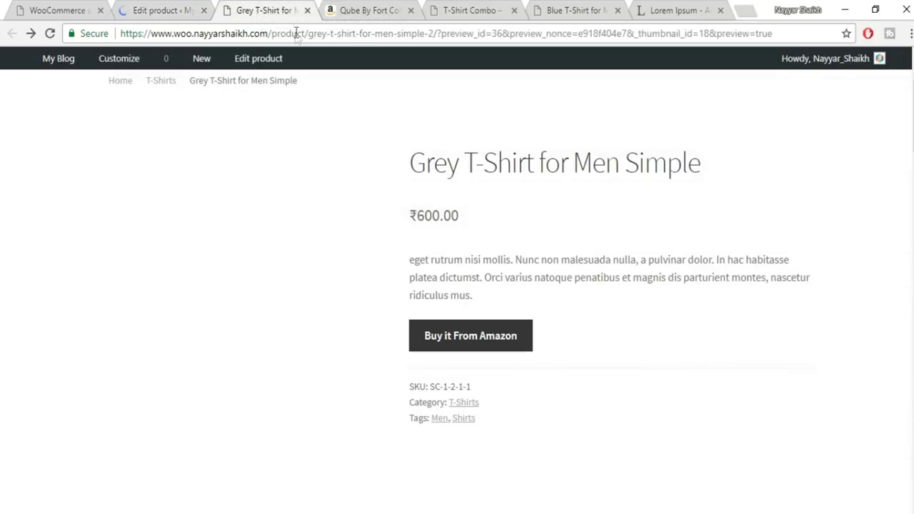
pyautogui.click(296, 32)
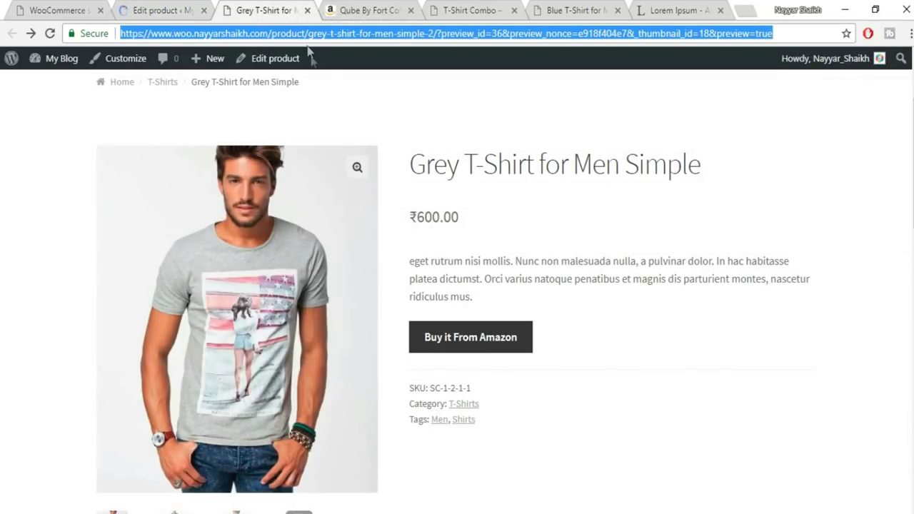
pyautogui.click(308, 11)
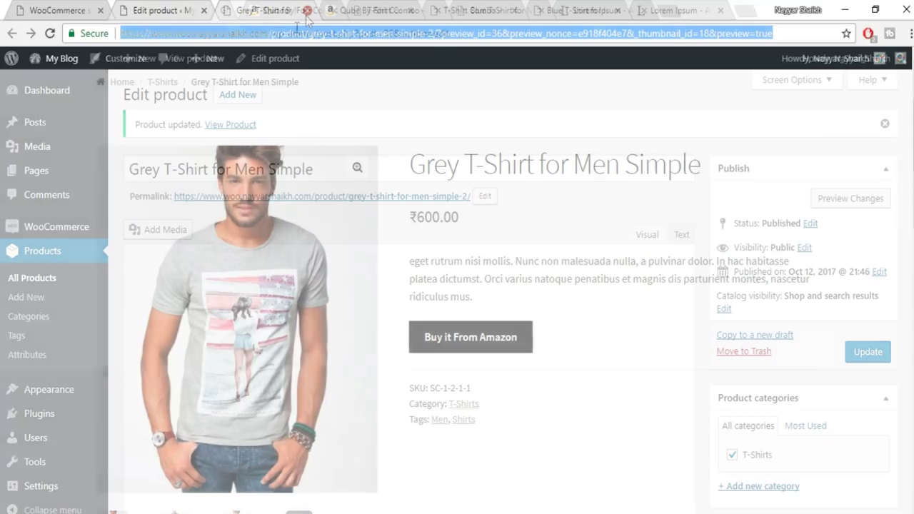
pyautogui.click(850, 202)
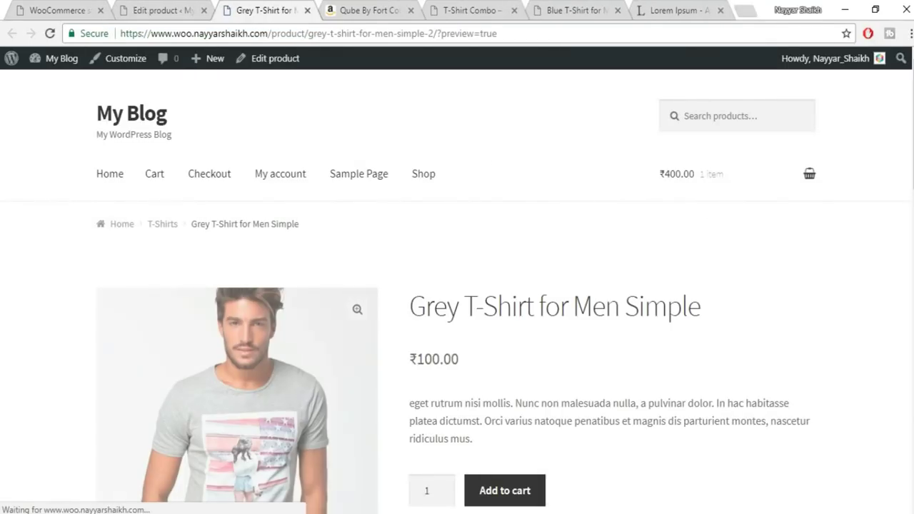
pyautogui.scroll(-3, 824, 347)
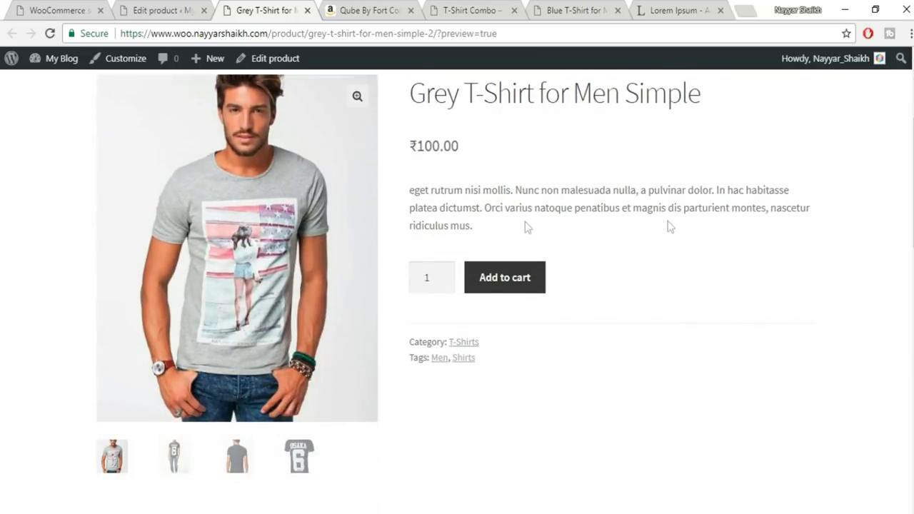
pyautogui.scroll(1, 605, 282)
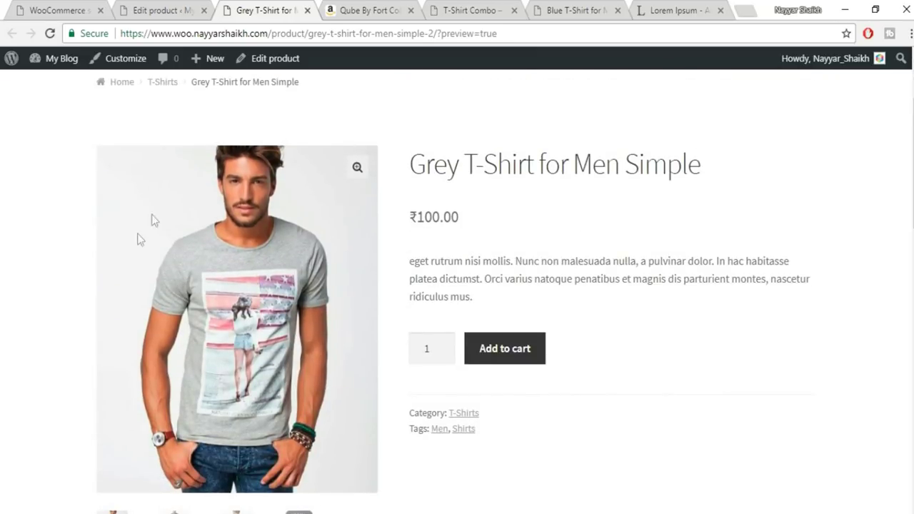
# Step: Return to the product's edit page, set the regular price to 0, and save the updated product
pyautogui.click(185, 10)
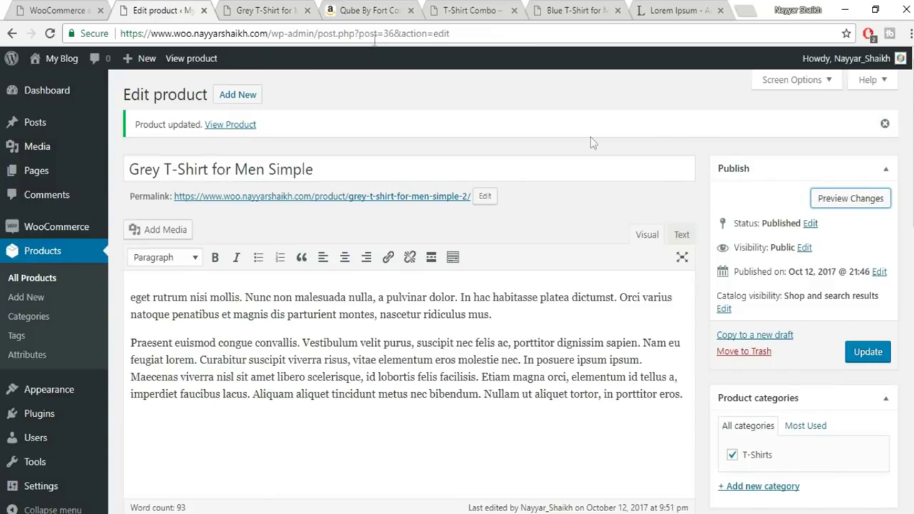
pyautogui.scroll(-5, 610, 265)
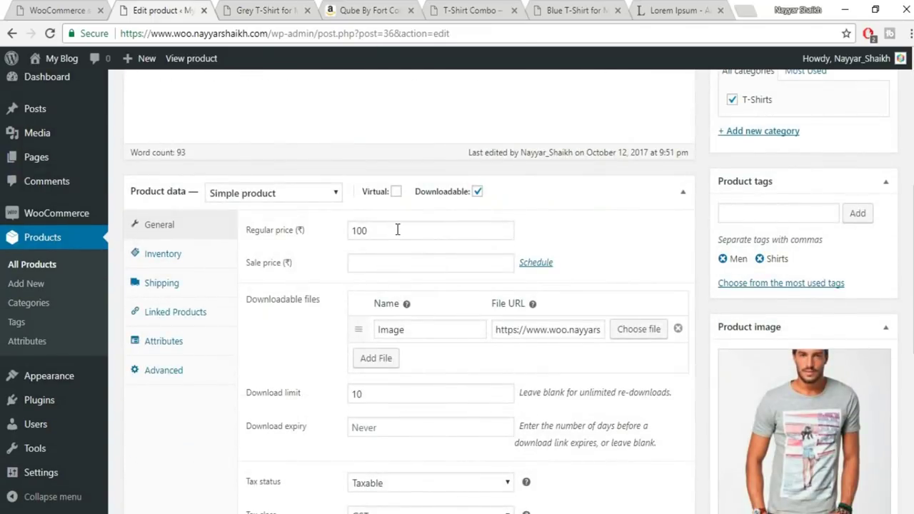
pyautogui.moveTo(398, 230); pyautogui.dragTo(266, 237)
pyautogui.write('0')
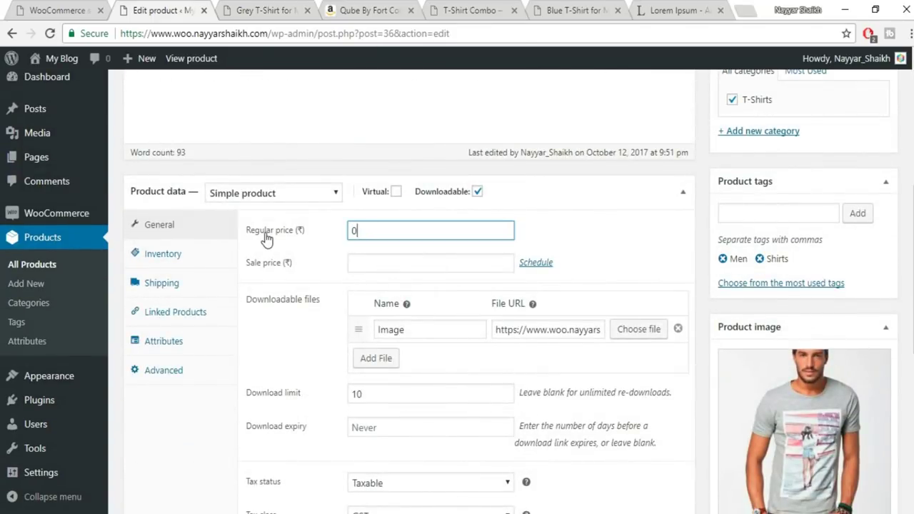
pyautogui.scroll(4, 846, 357)
pyautogui.click(868, 282)
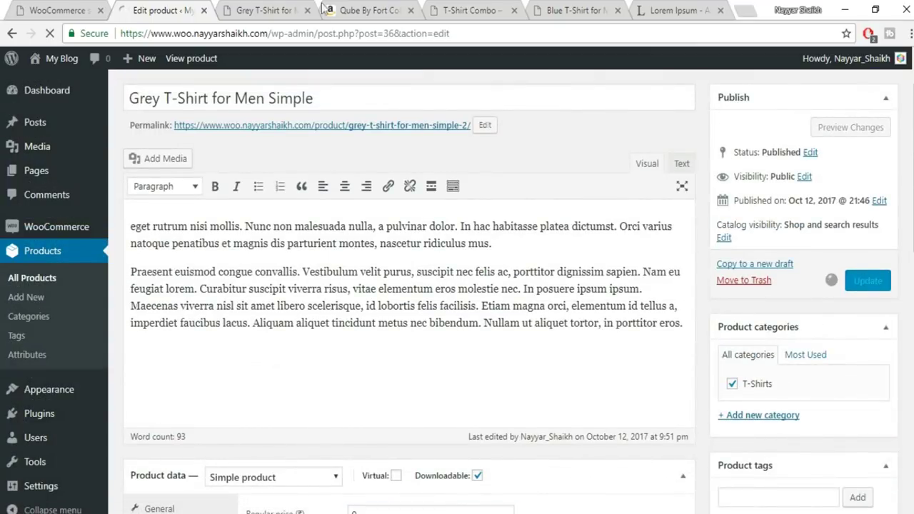
# Step: Reload the product's store page and add one Grey T-Shirt for Men Simple to the cart
pyautogui.click(277, 13)
pyautogui.click(282, 34)
pyautogui.press('Return')
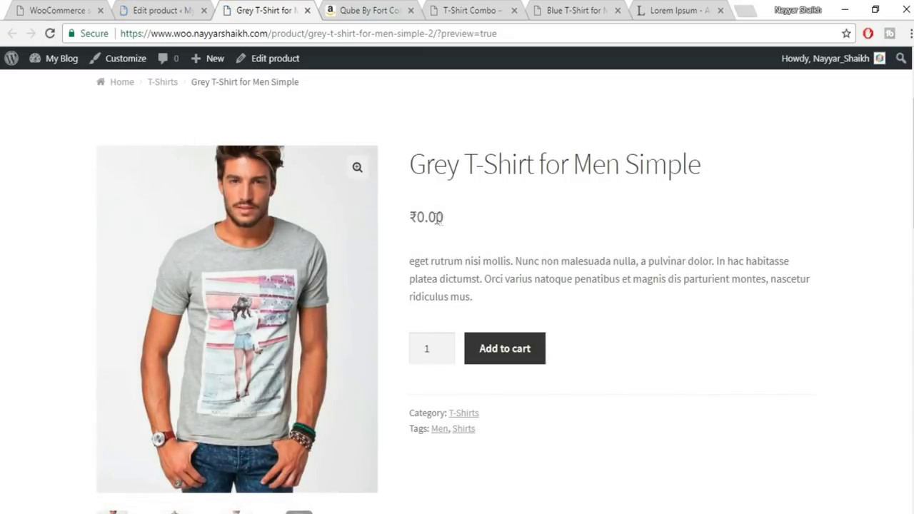
pyautogui.click(504, 350)
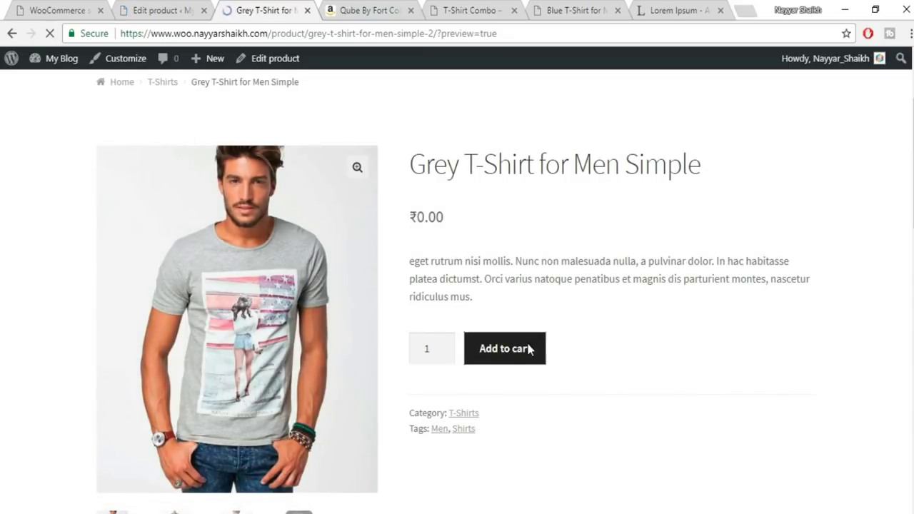
# Step: Open the cart and look over its items, shipping choices and totals
pyautogui.scroll(-3, 750, 335)
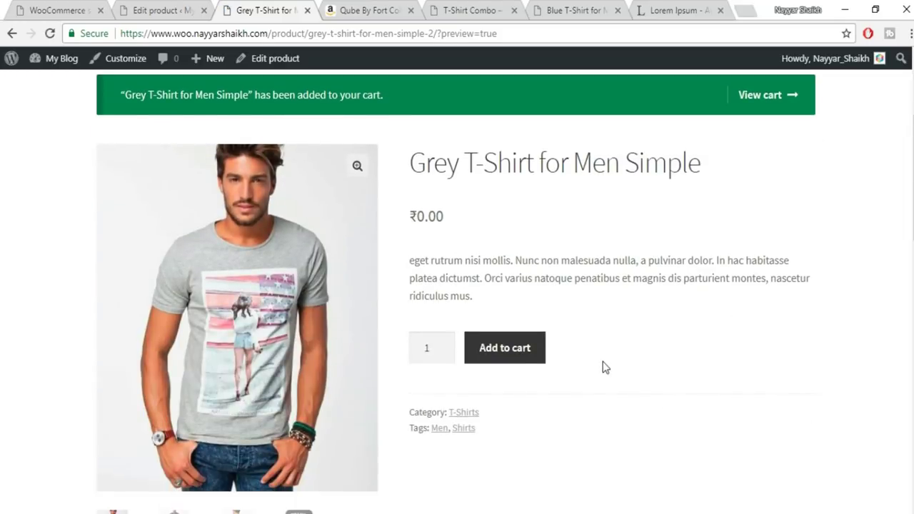
pyautogui.scroll(1, 564, 286)
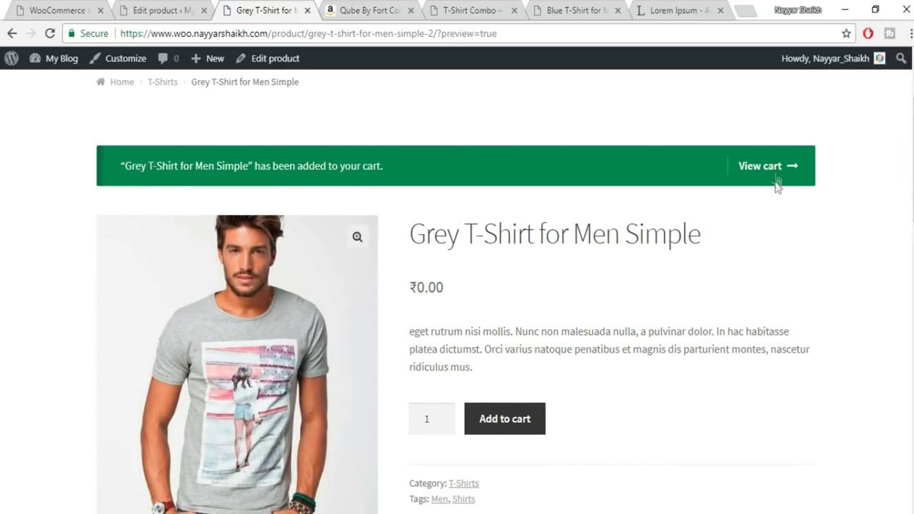
pyautogui.click(771, 170)
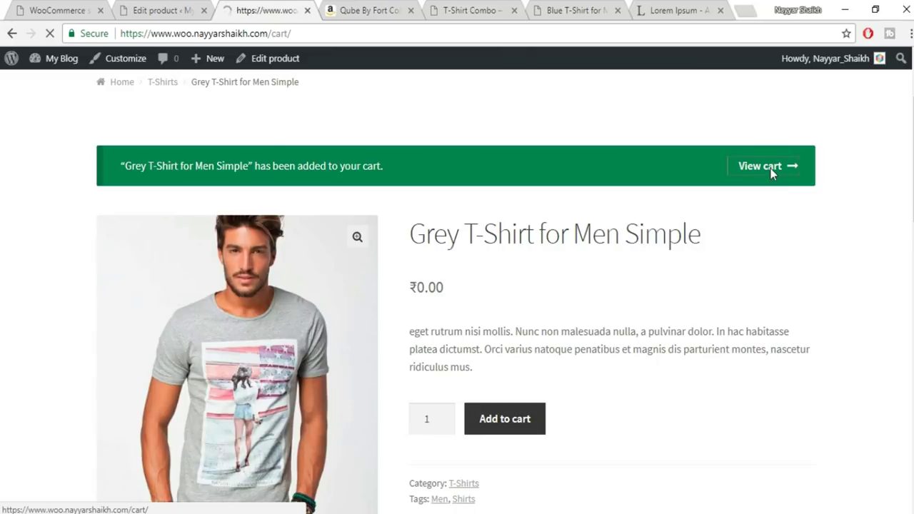
pyautogui.scroll(-3, 537, 355)
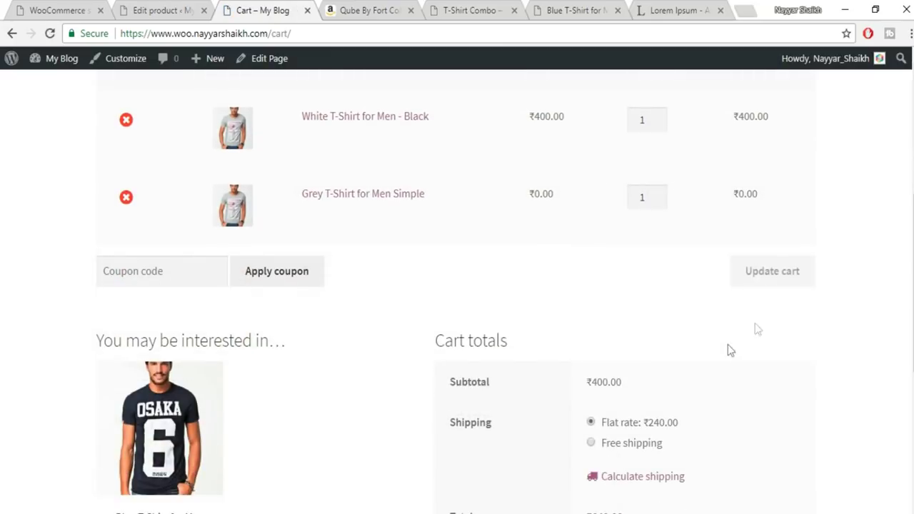
pyautogui.scroll(1, 793, 296)
pyautogui.scroll(-2, 759, 398)
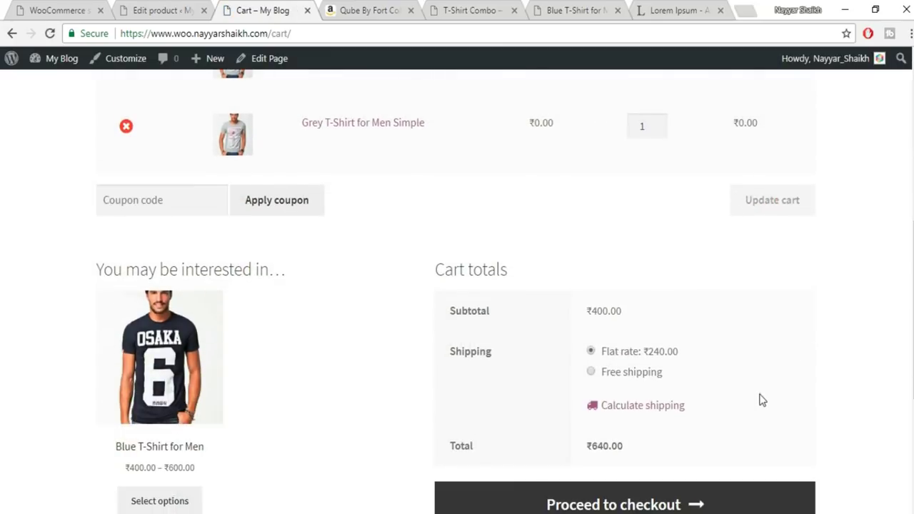
pyautogui.scroll(6, 760, 400)
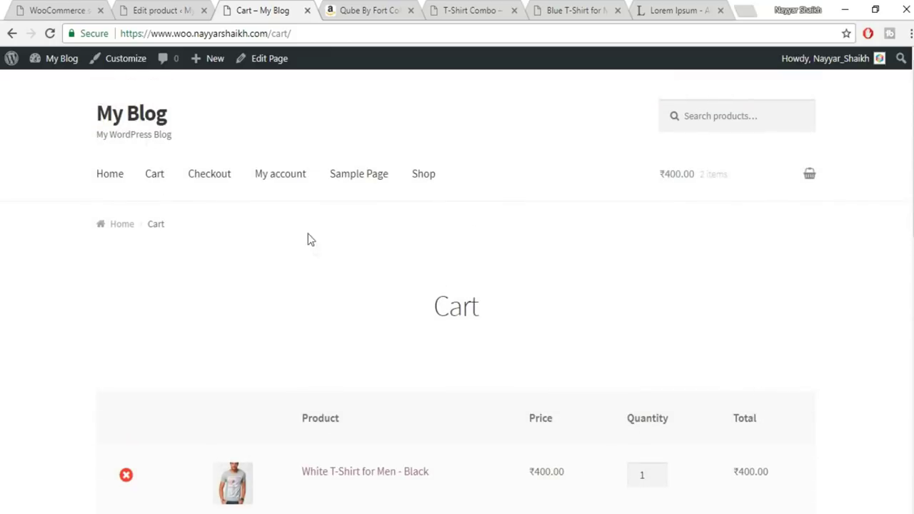
# Step: Open the Downloads section of the store's My account page and check the available downloads
pyautogui.click(290, 179)
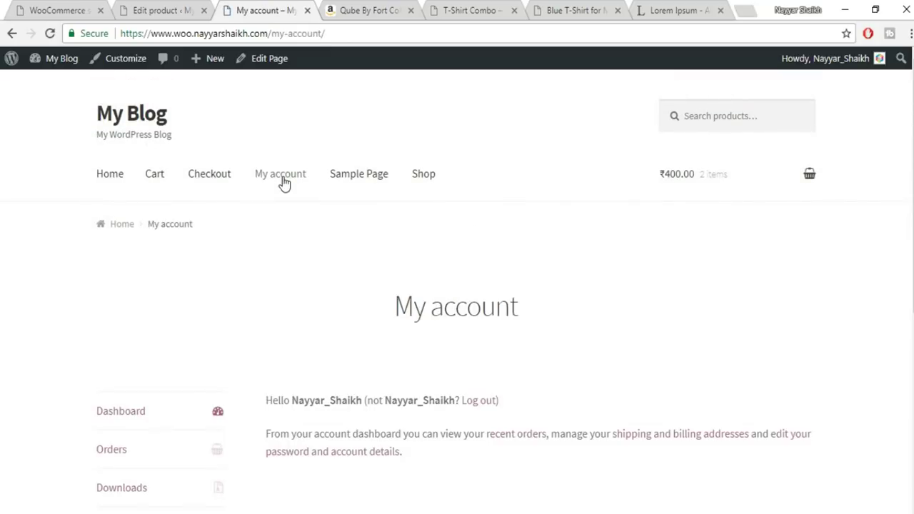
pyautogui.scroll(-2, 493, 259)
pyautogui.scroll(-1, 428, 278)
pyautogui.click(129, 278)
pyautogui.scroll(-3, 530, 357)
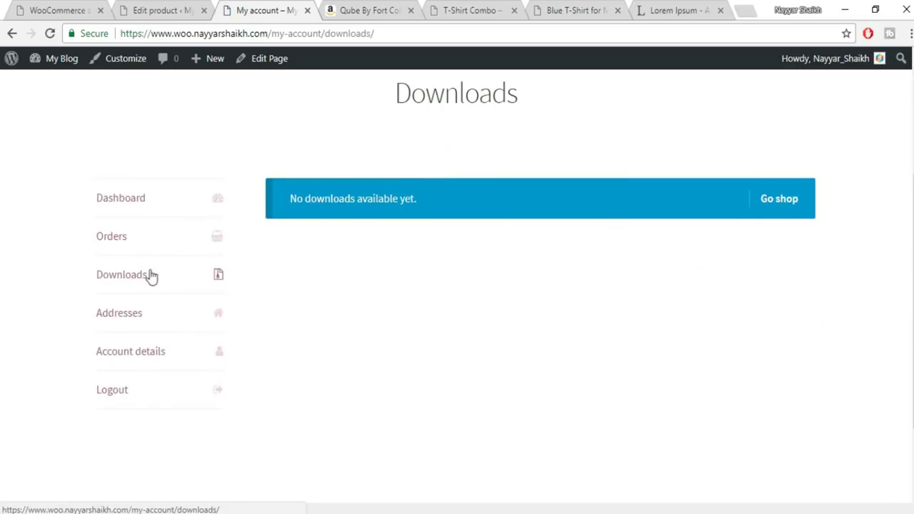
pyautogui.scroll(3, 436, 316)
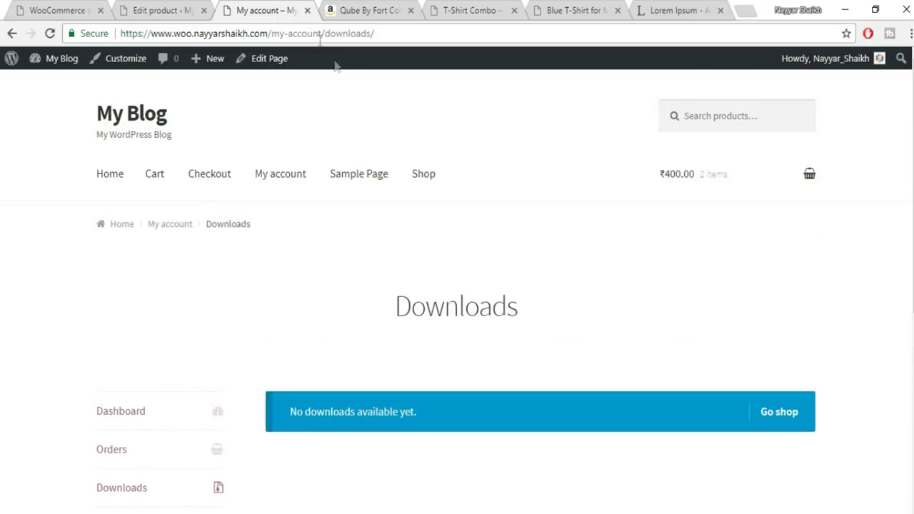
# Step: Close the store page and, in the product data, mark the product as Virtual and unmark Downloadable
pyautogui.click(307, 10)
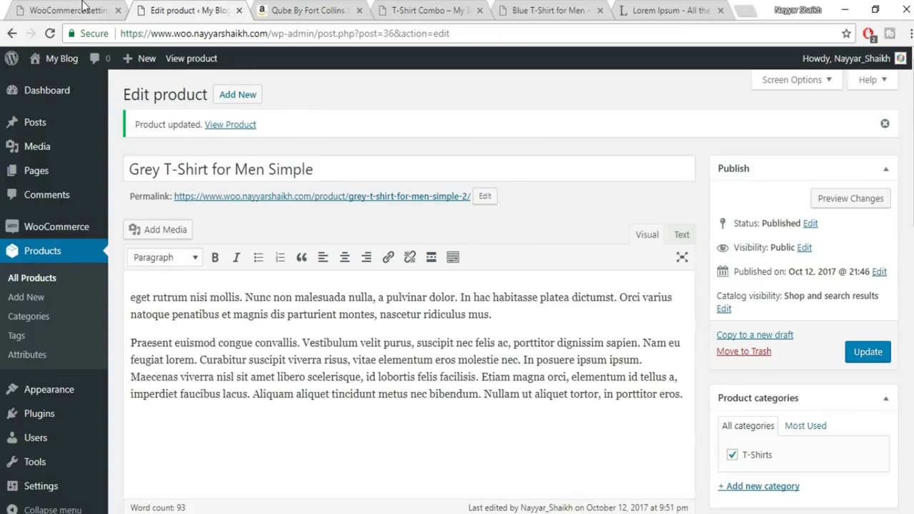
pyautogui.scroll(-5, 339, 268)
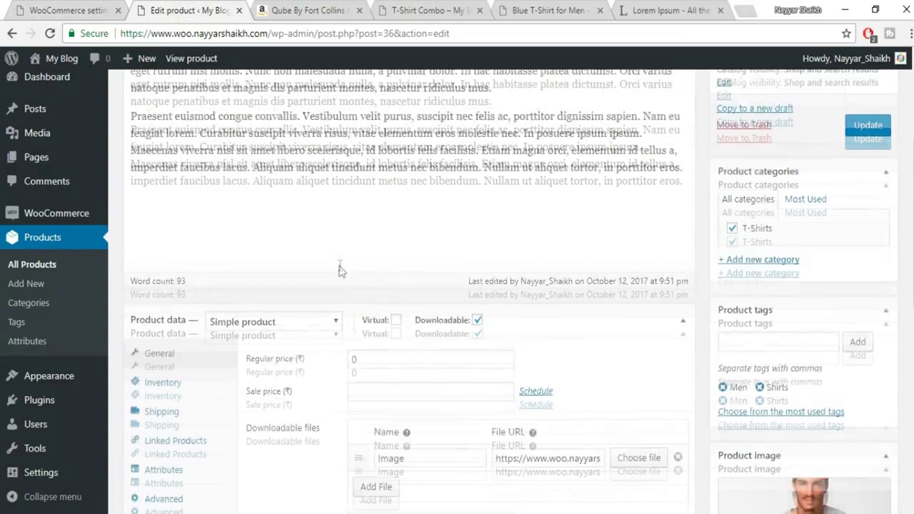
pyautogui.click(396, 193)
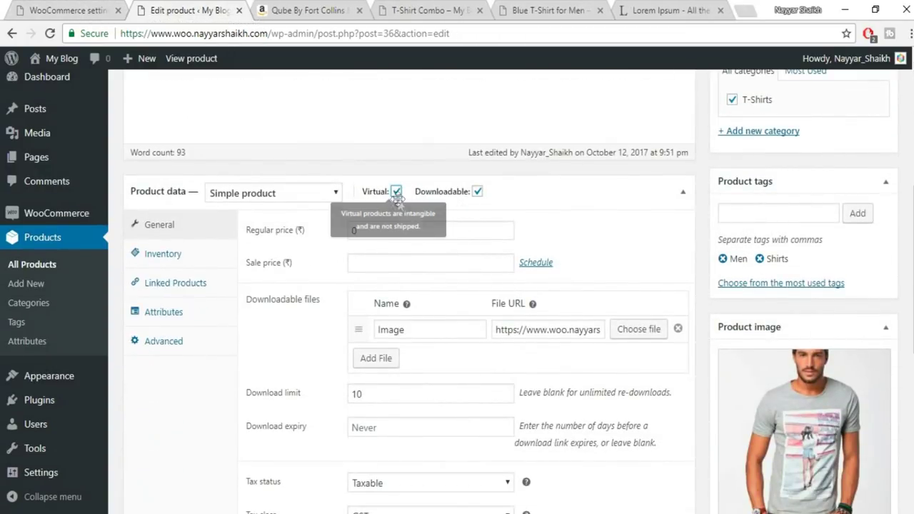
pyautogui.click(477, 193)
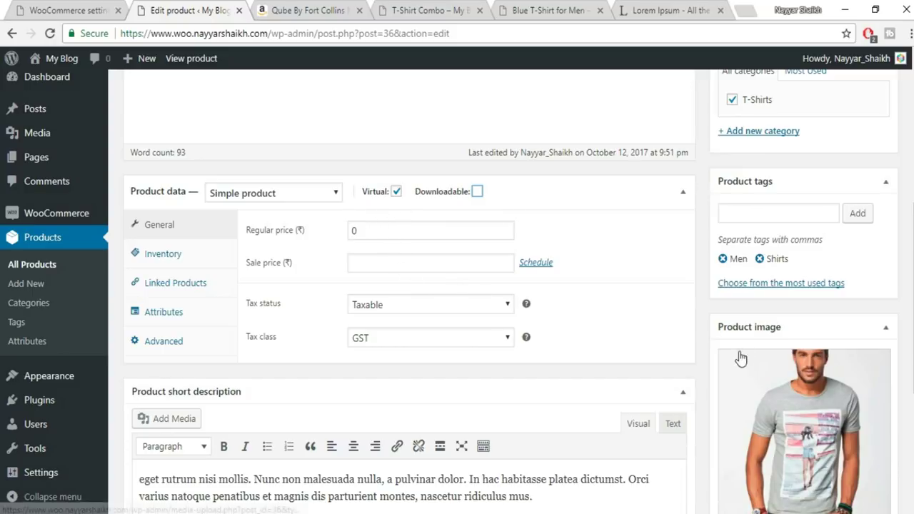
# Step: Look over the product's edit page and close the browser tab with the Amazon listing
pyautogui.scroll(4, 465, 267)
pyautogui.scroll(-1, 769, 319)
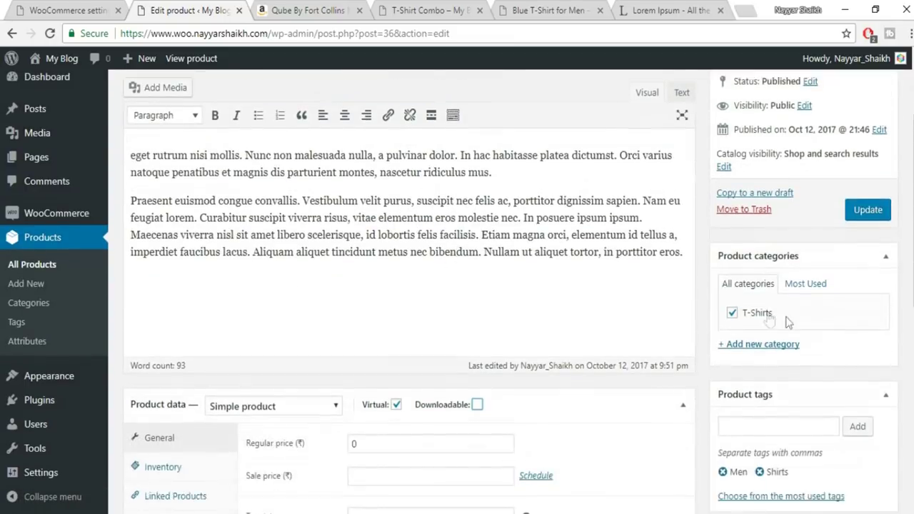
pyautogui.scroll(-4, 768, 319)
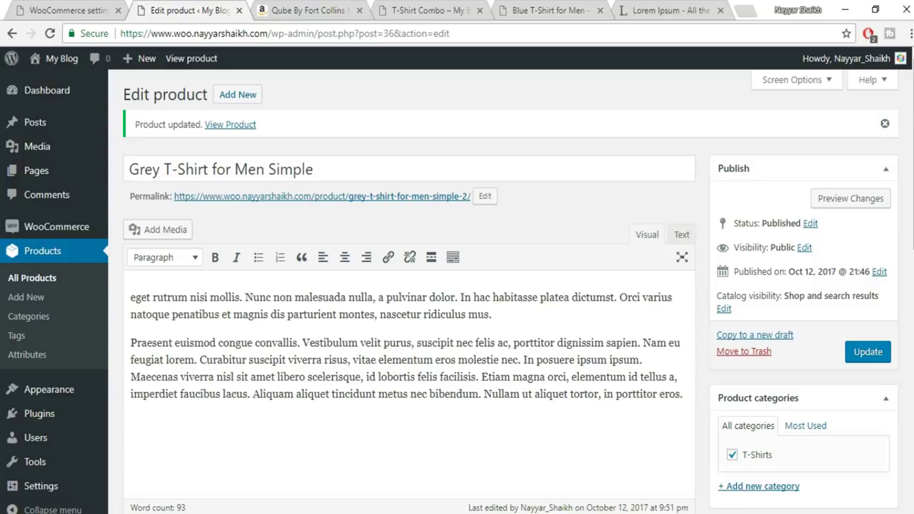
pyautogui.click(361, 10)
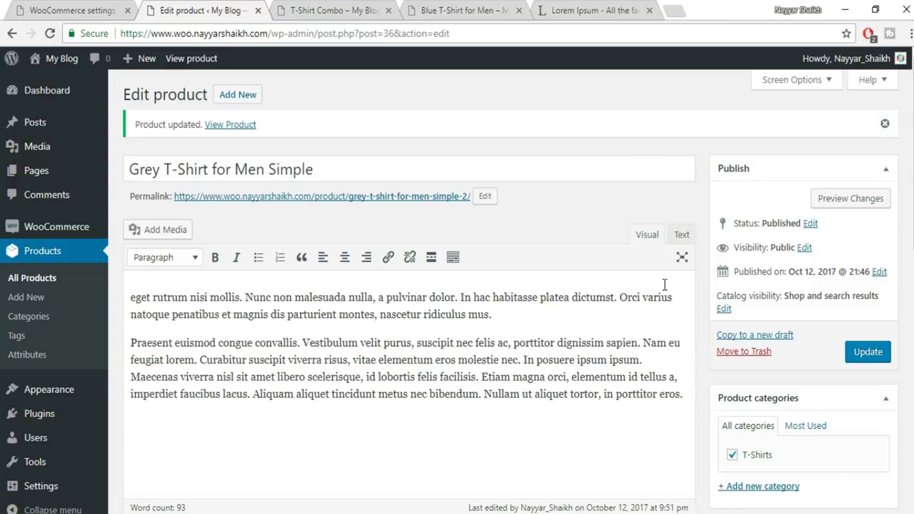